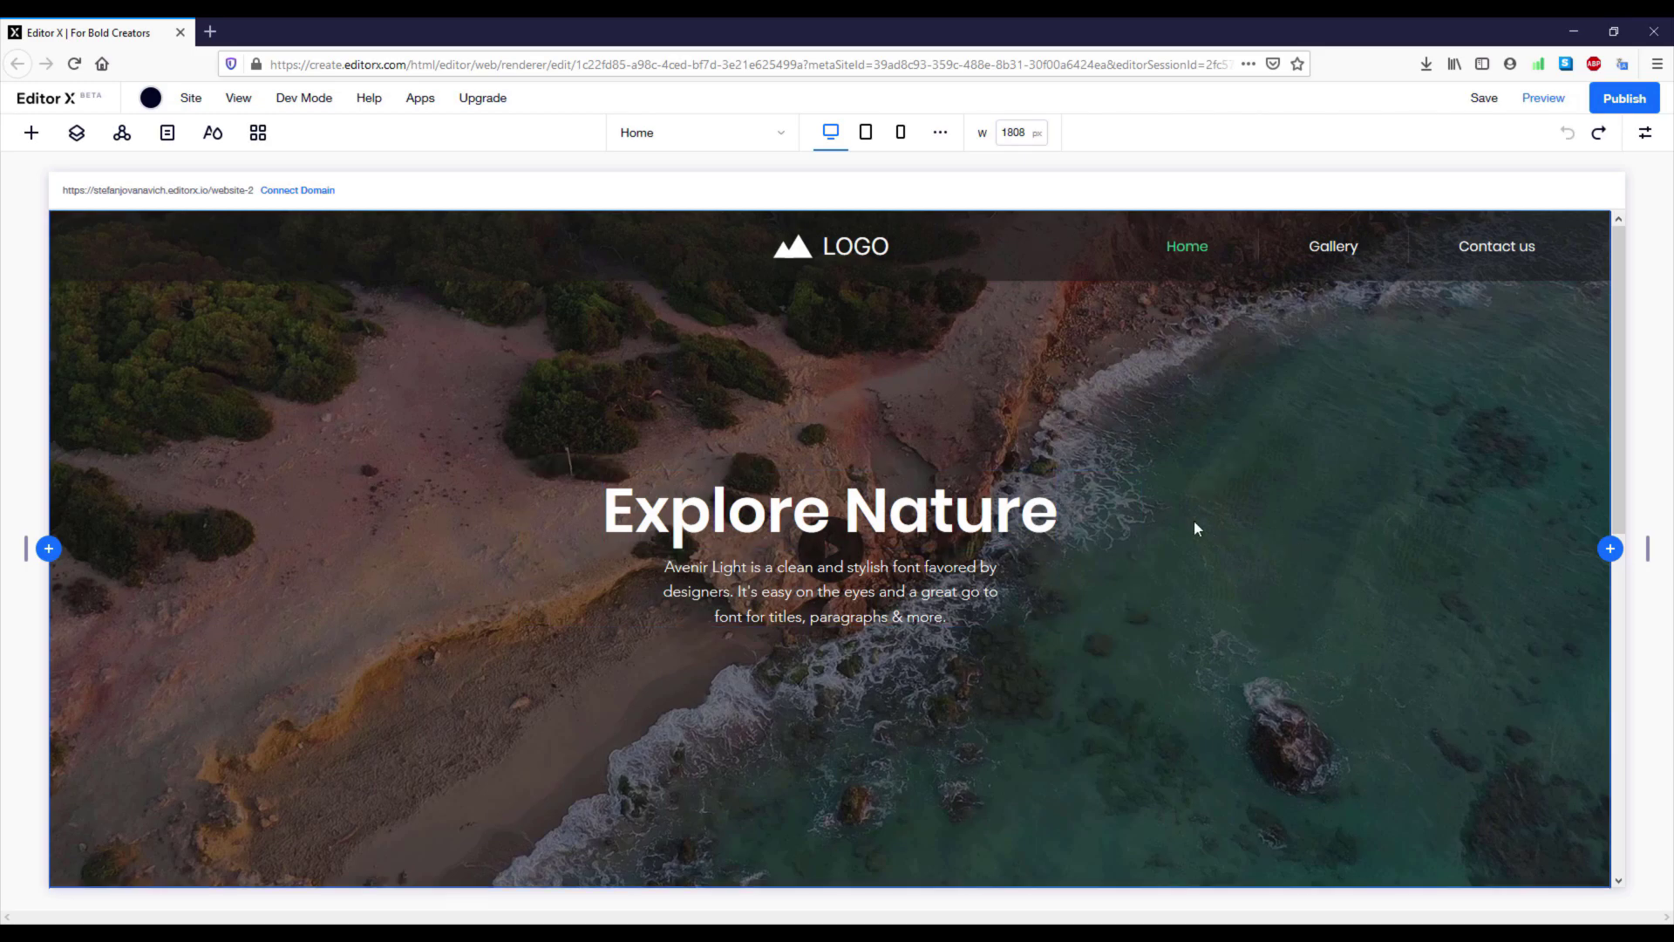
- Duplicate the section holding the Gallery title and move the copy down below the mountain image cards
{"action": "scroll", "coordinate": [1195, 529], "scroll_direction": "down", "scroll_amount": 5}
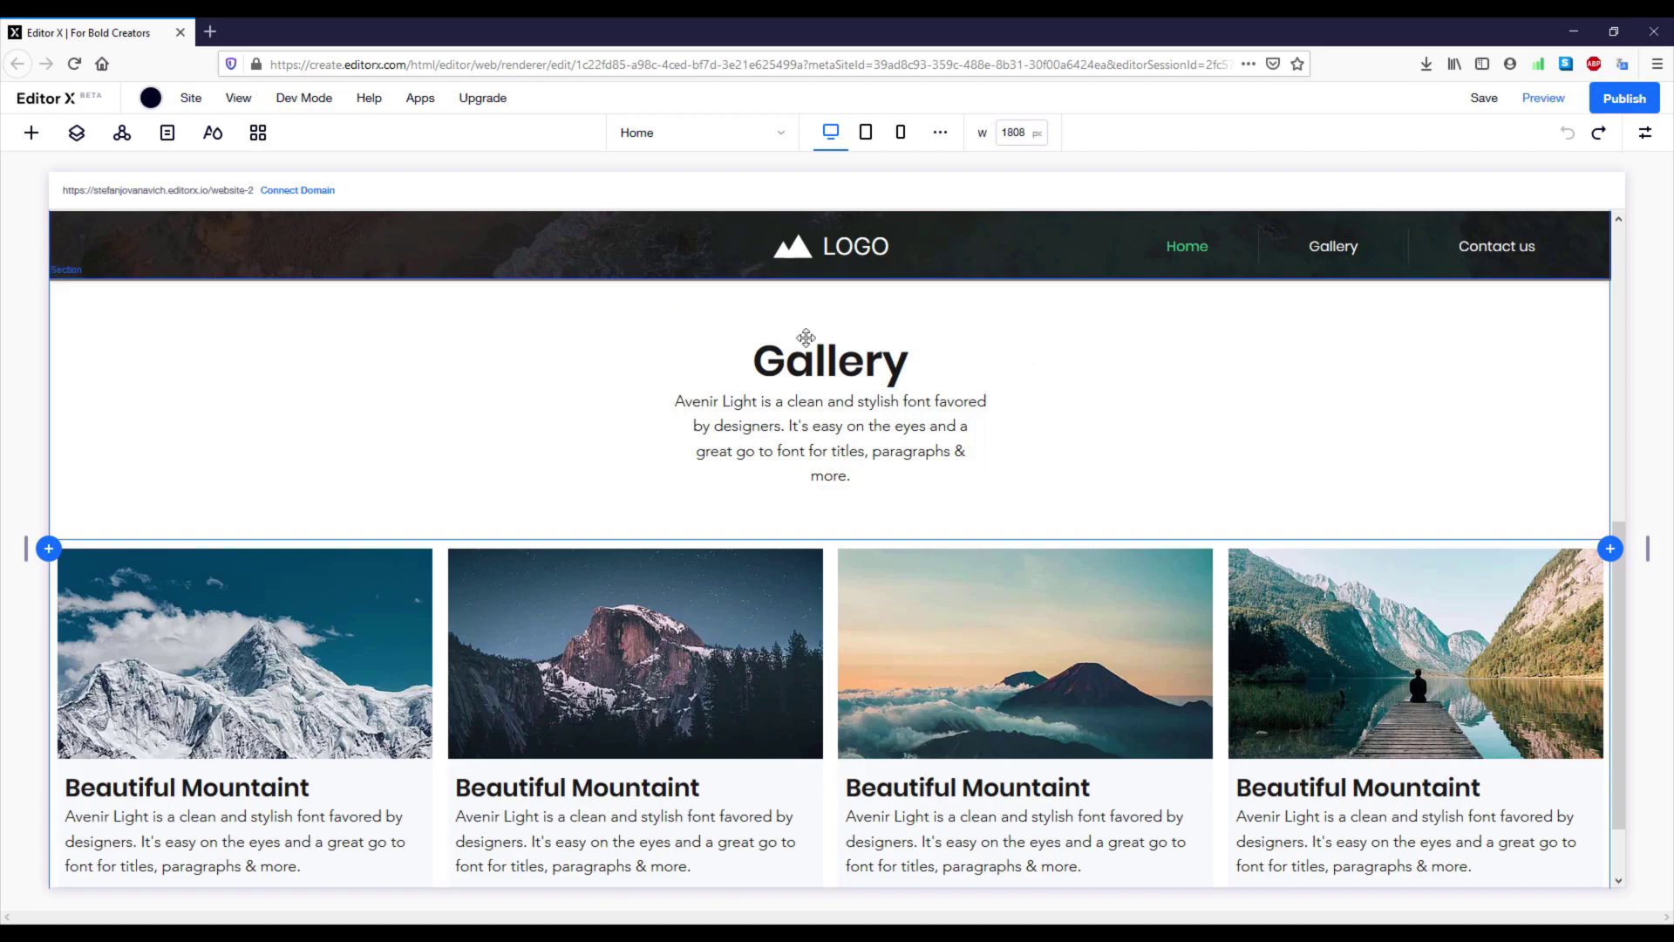
{"action": "left_click", "coordinate": [852, 384]}
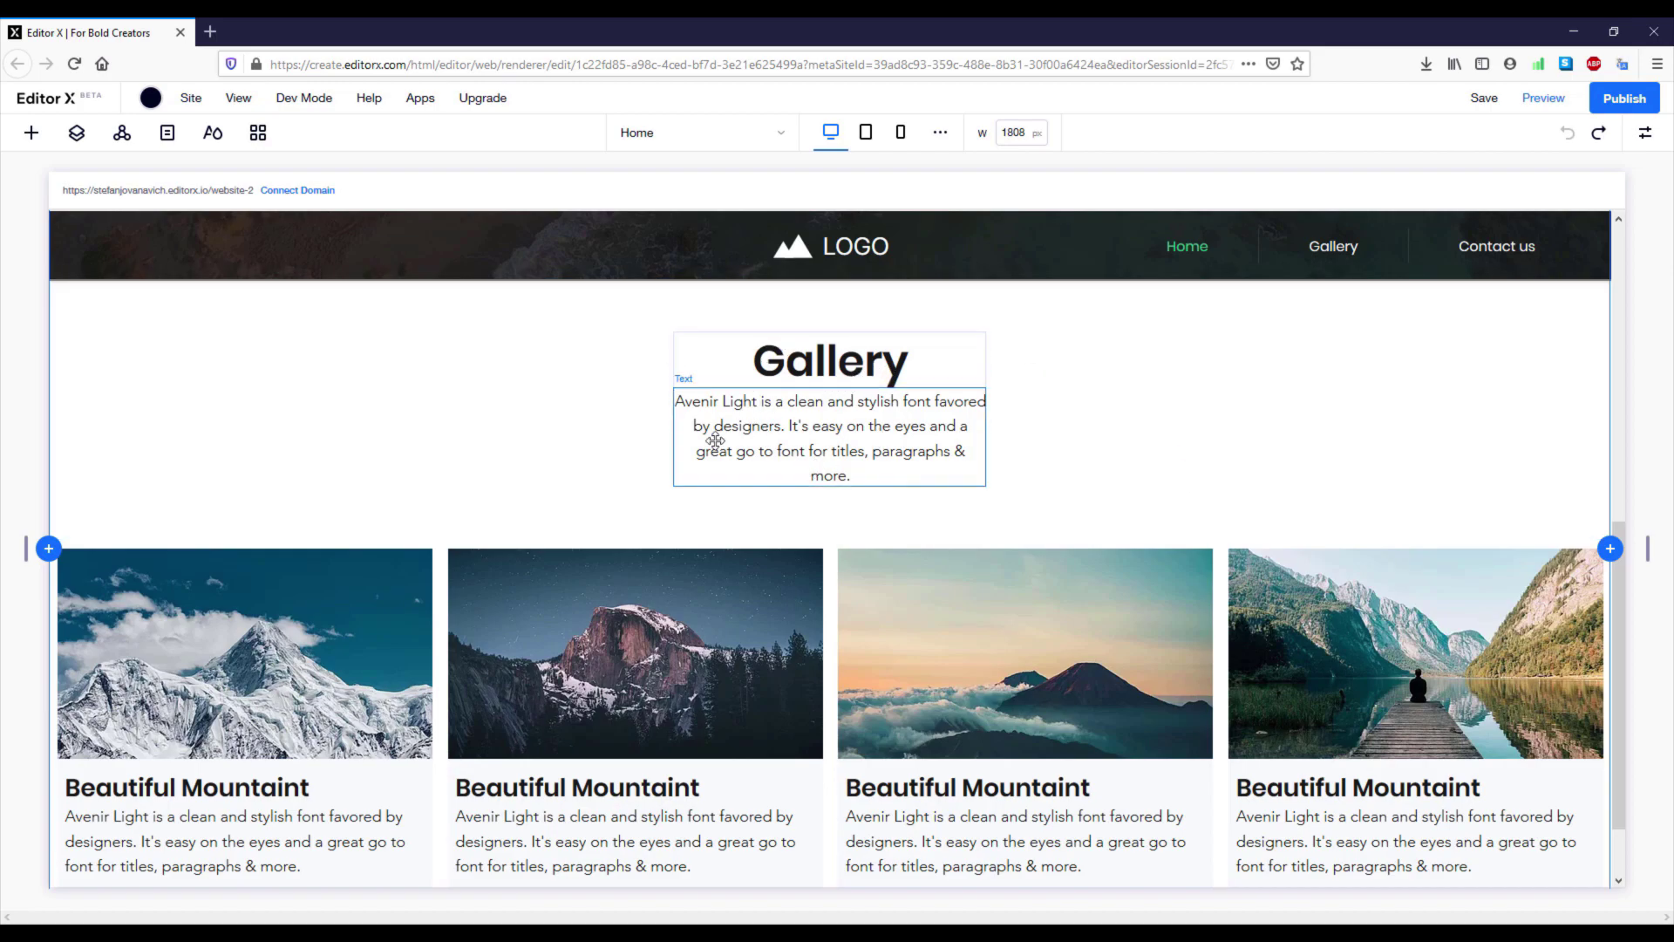
{"action": "left_click", "coordinate": [620, 372]}
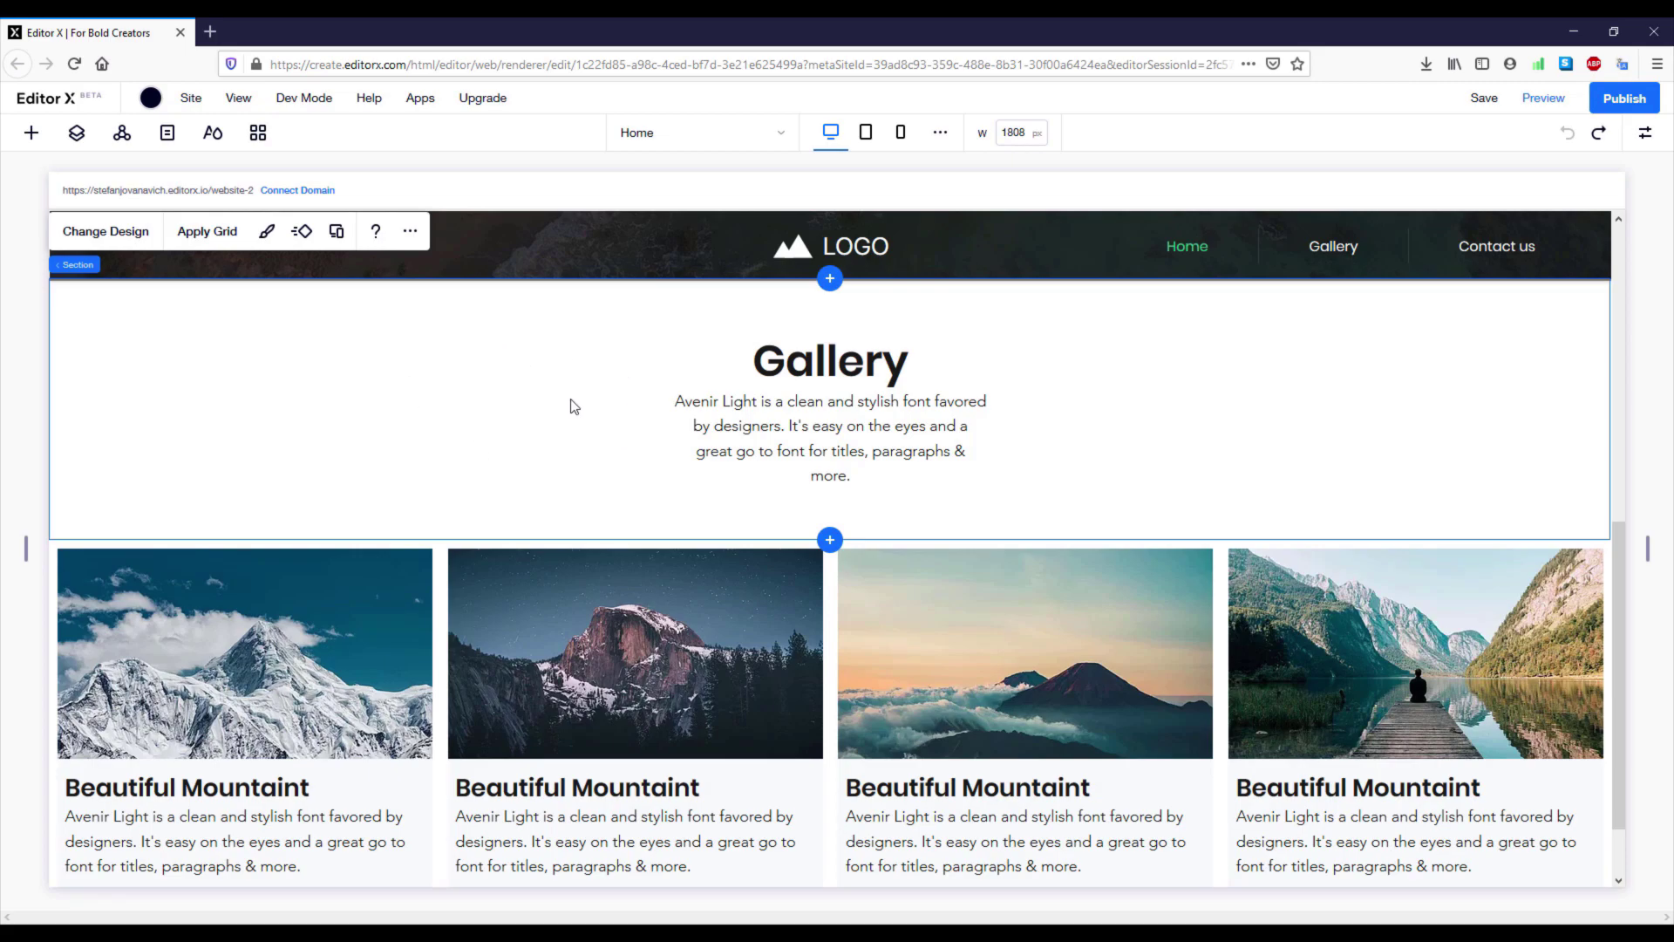
{"action": "left_click", "coordinate": [412, 234]}
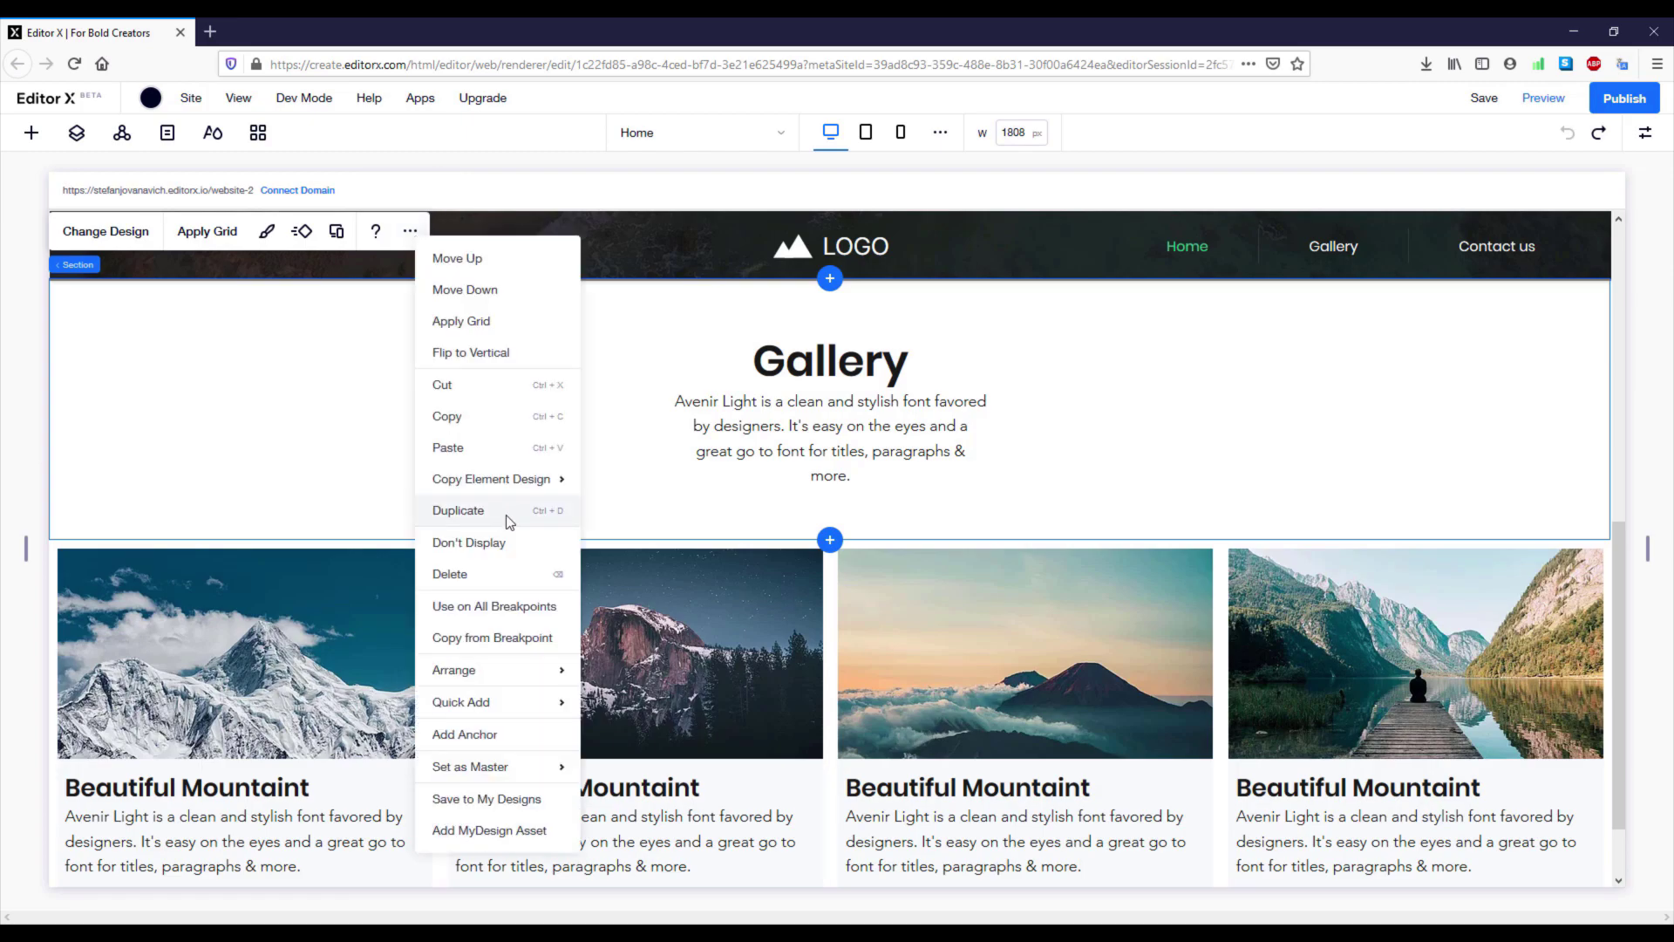
{"action": "left_click", "coordinate": [512, 519]}
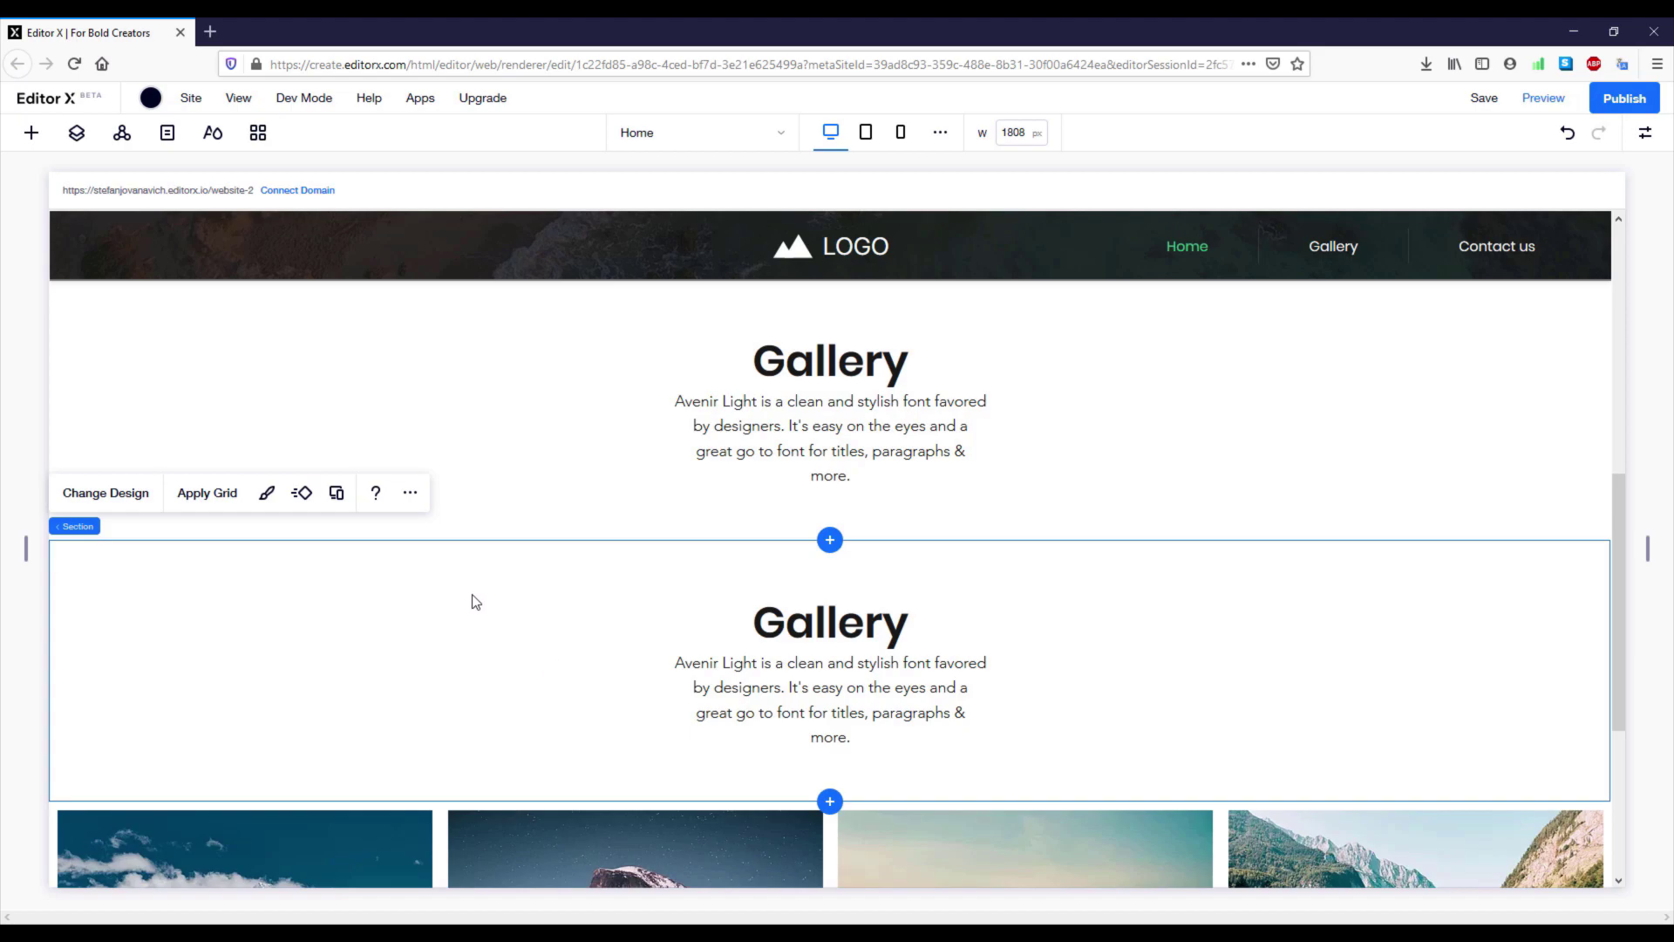
{"action": "left_click", "coordinate": [410, 493]}
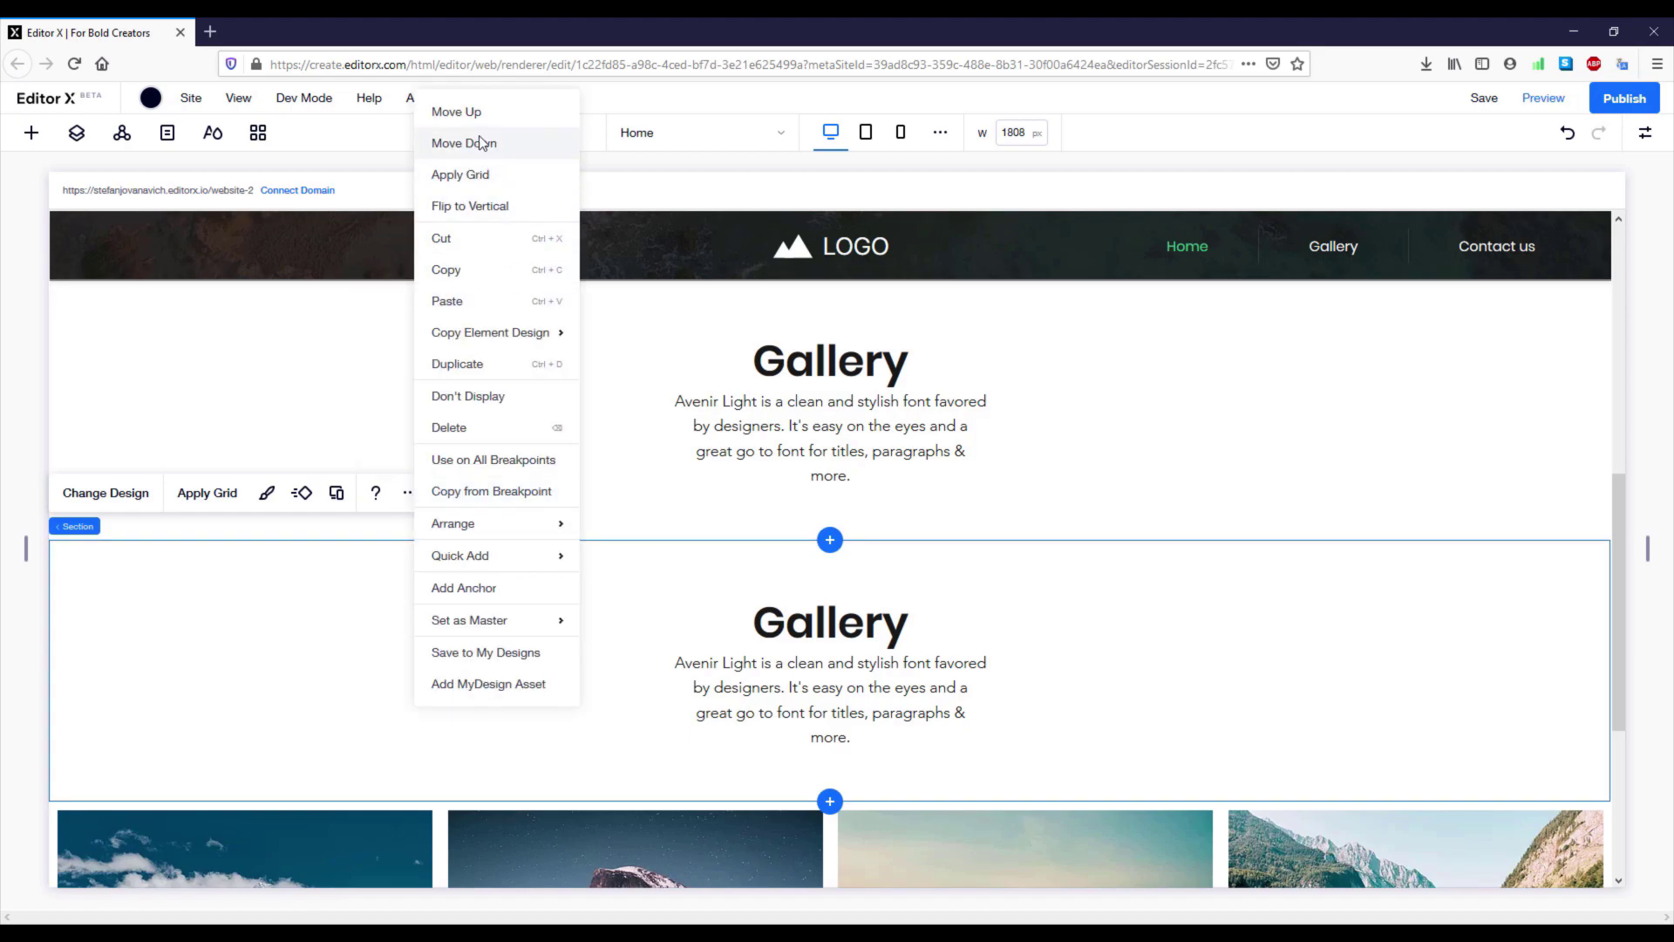
{"action": "left_click", "coordinate": [501, 144]}
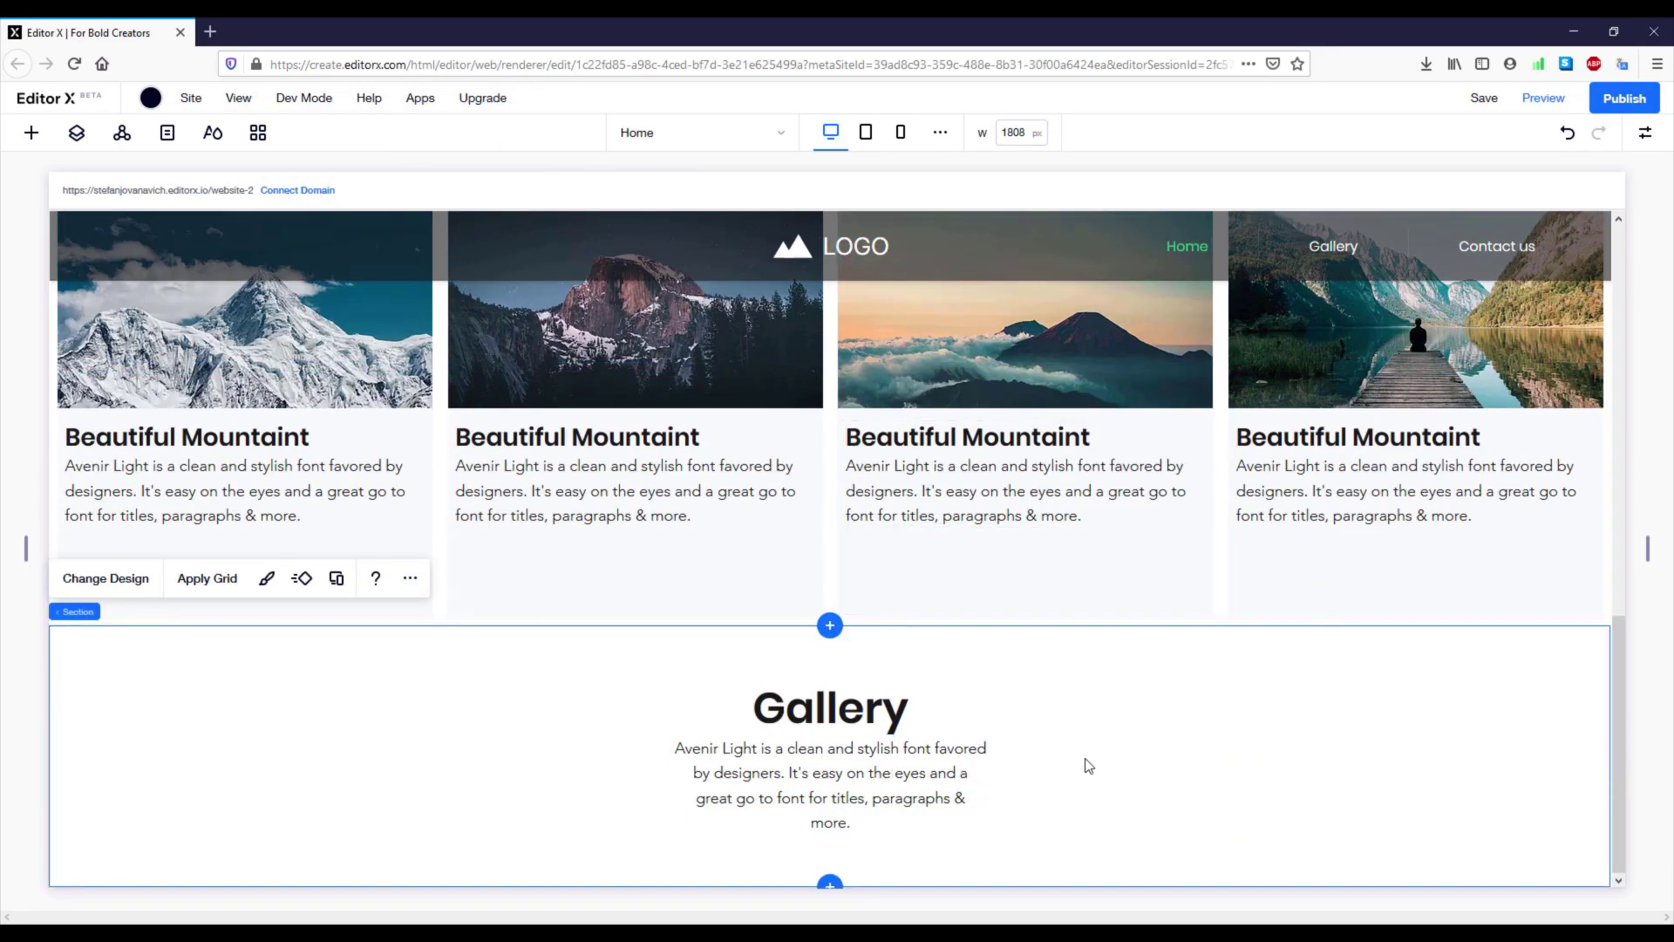
- Rename the duplicated Gallery Title section layer to "Contact us Title"
{"action": "left_click", "coordinate": [77, 133]}
{"action": "left_click", "coordinate": [35, 380]}
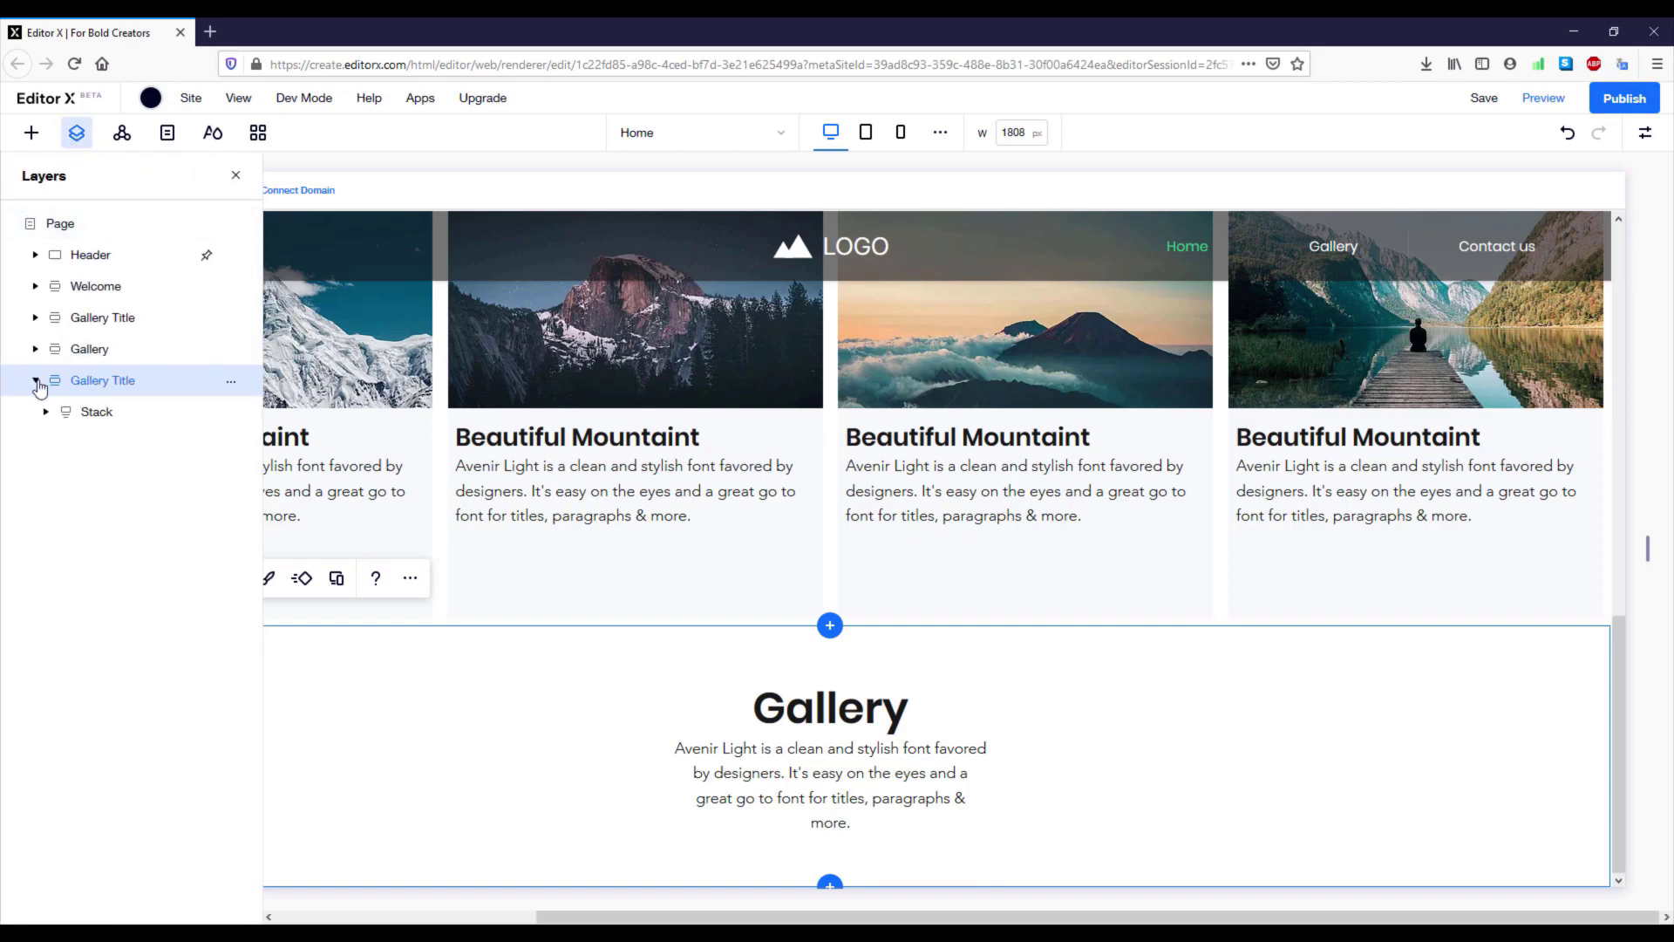
{"action": "double_click", "coordinate": [111, 384]}
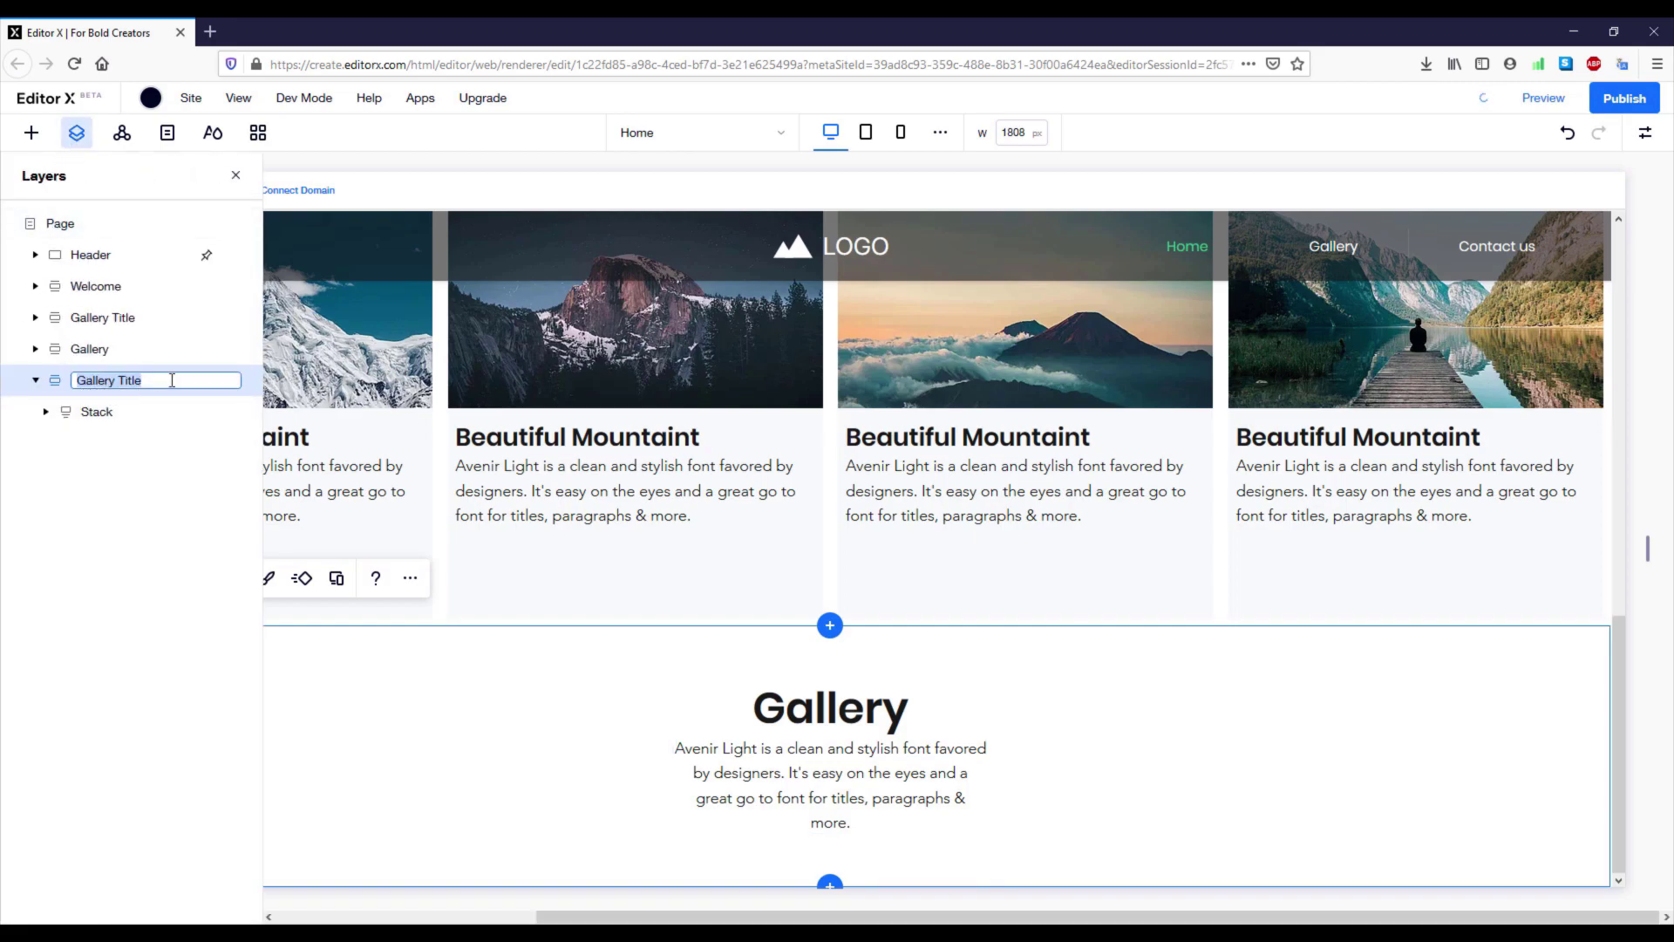
{"action": "type", "text": "Contact us Title"}
{"action": "key", "text": "Return"}
- Change the anchor name of the stack inside the Contact us Title section to "Contact us"
{"action": "left_click", "coordinate": [121, 415]}
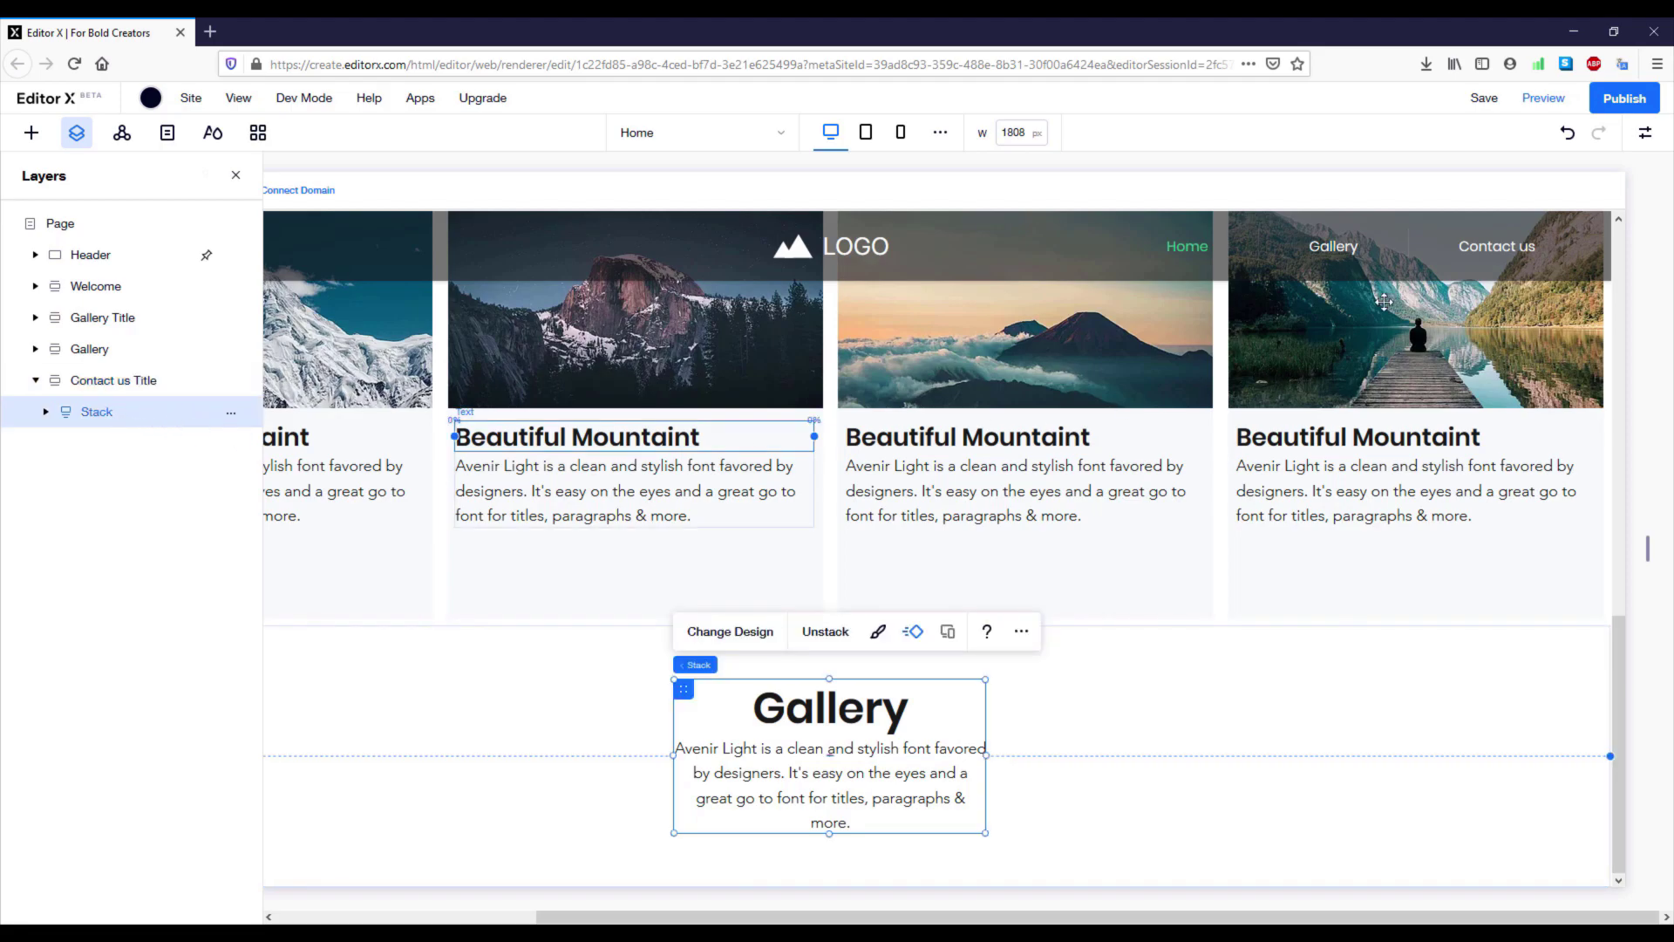
{"action": "left_click", "coordinate": [1647, 135]}
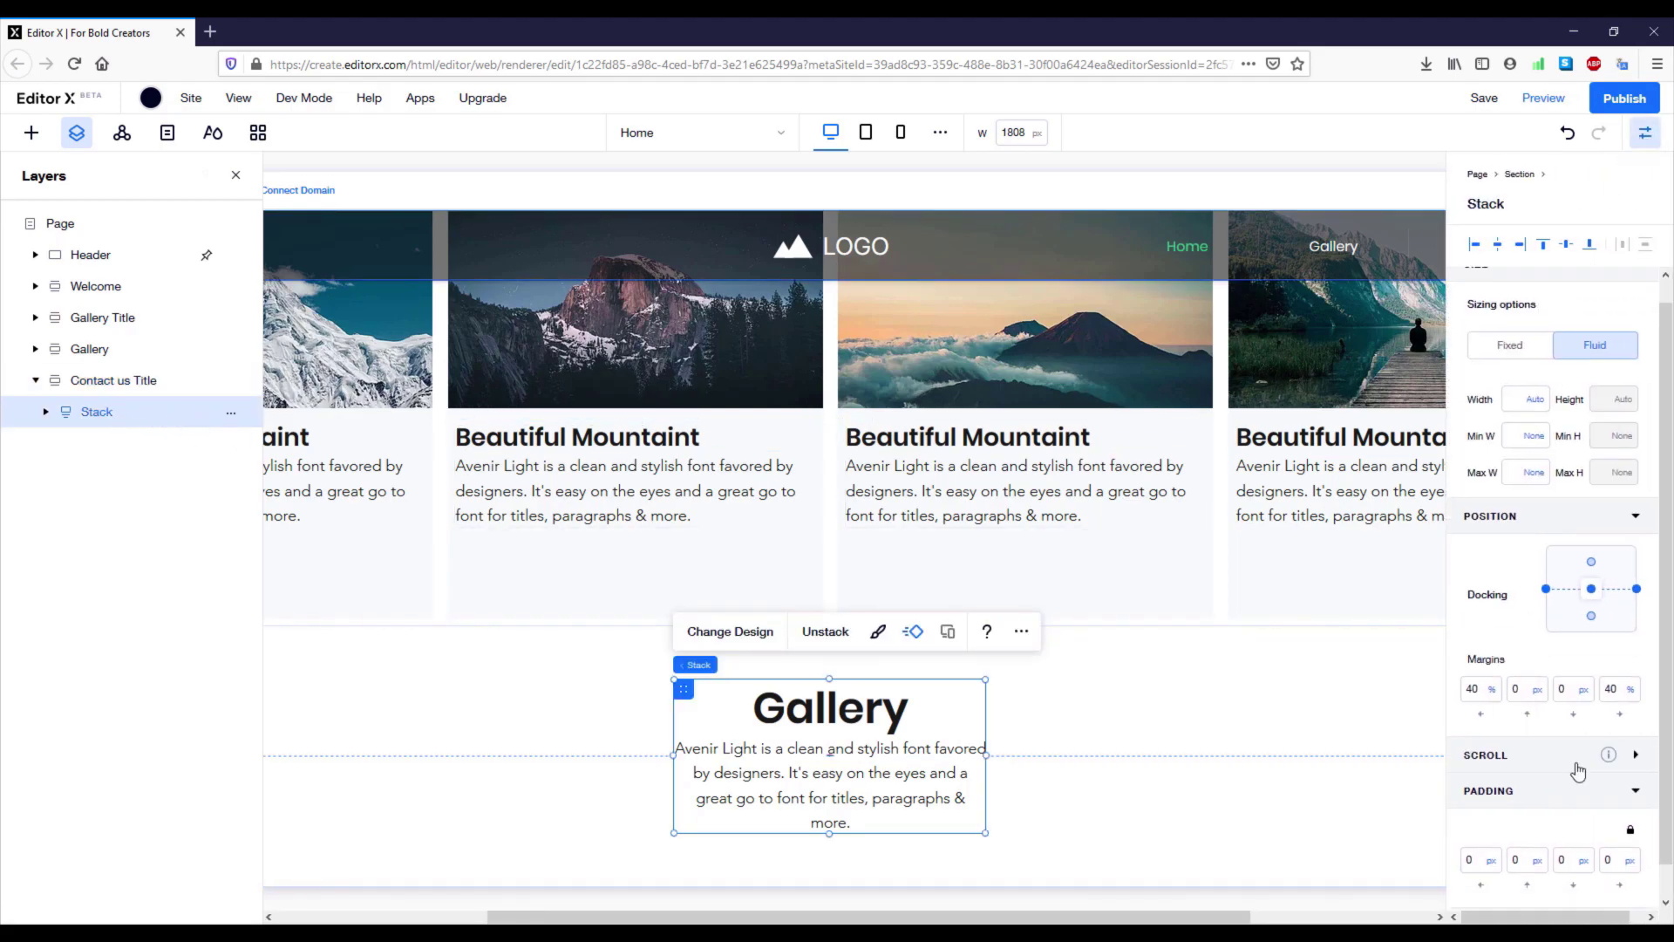
{"action": "left_click", "coordinate": [1618, 761]}
{"action": "left_click", "coordinate": [1631, 759]}
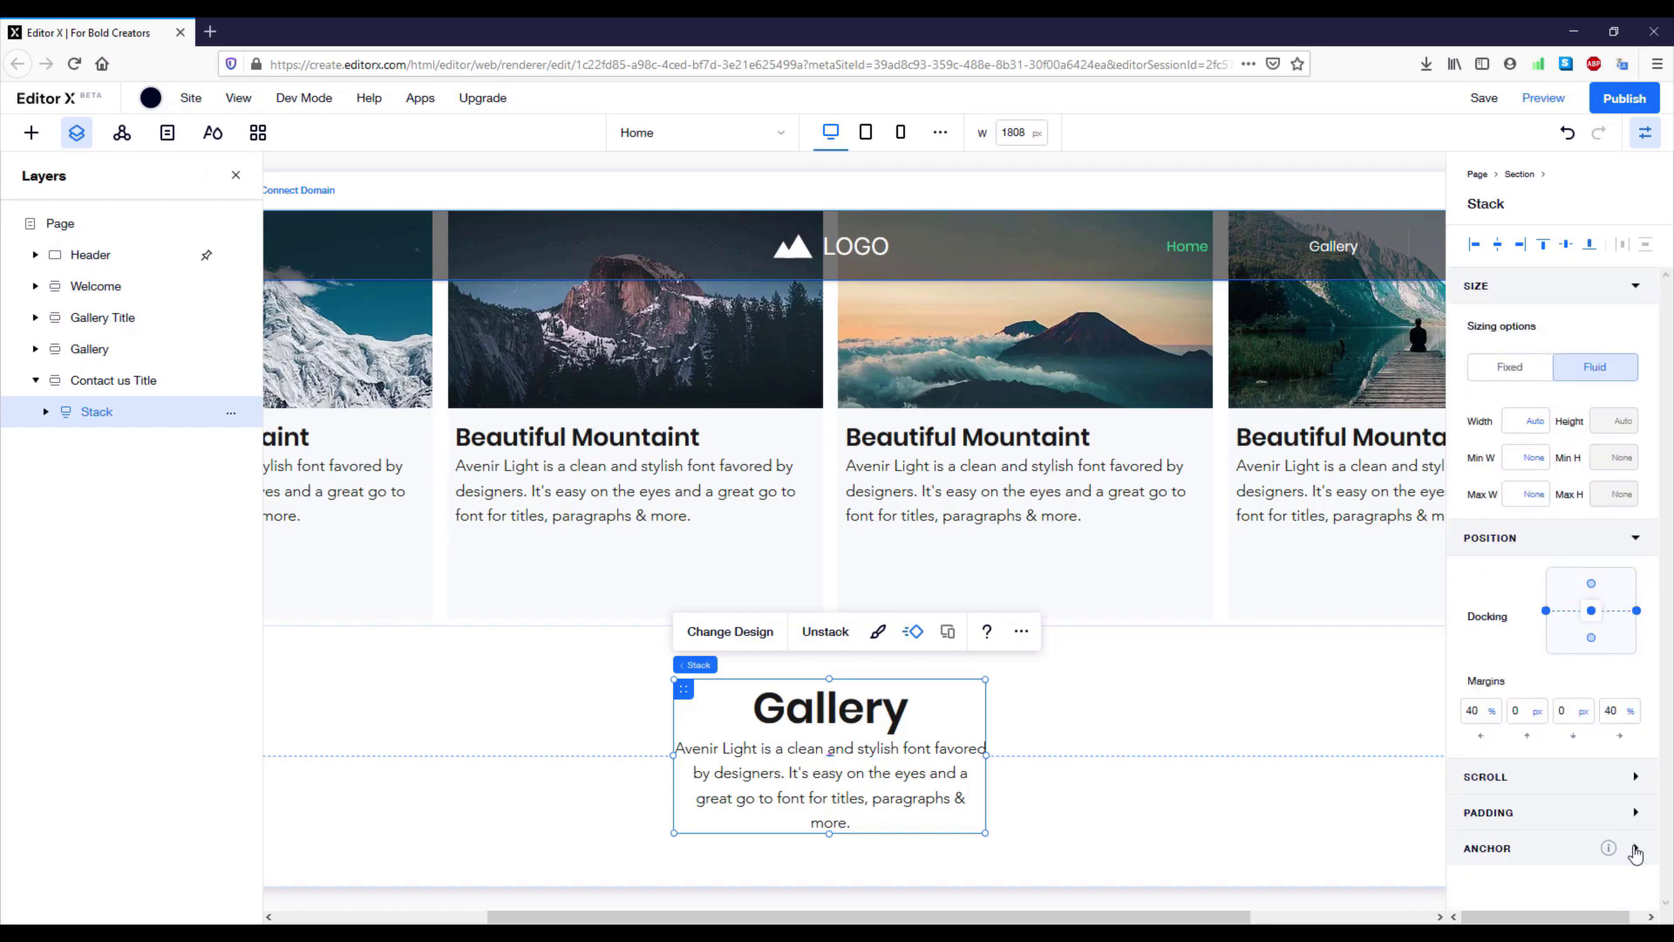
{"action": "left_click", "coordinate": [1638, 854]}
{"action": "left_click", "coordinate": [1622, 857]}
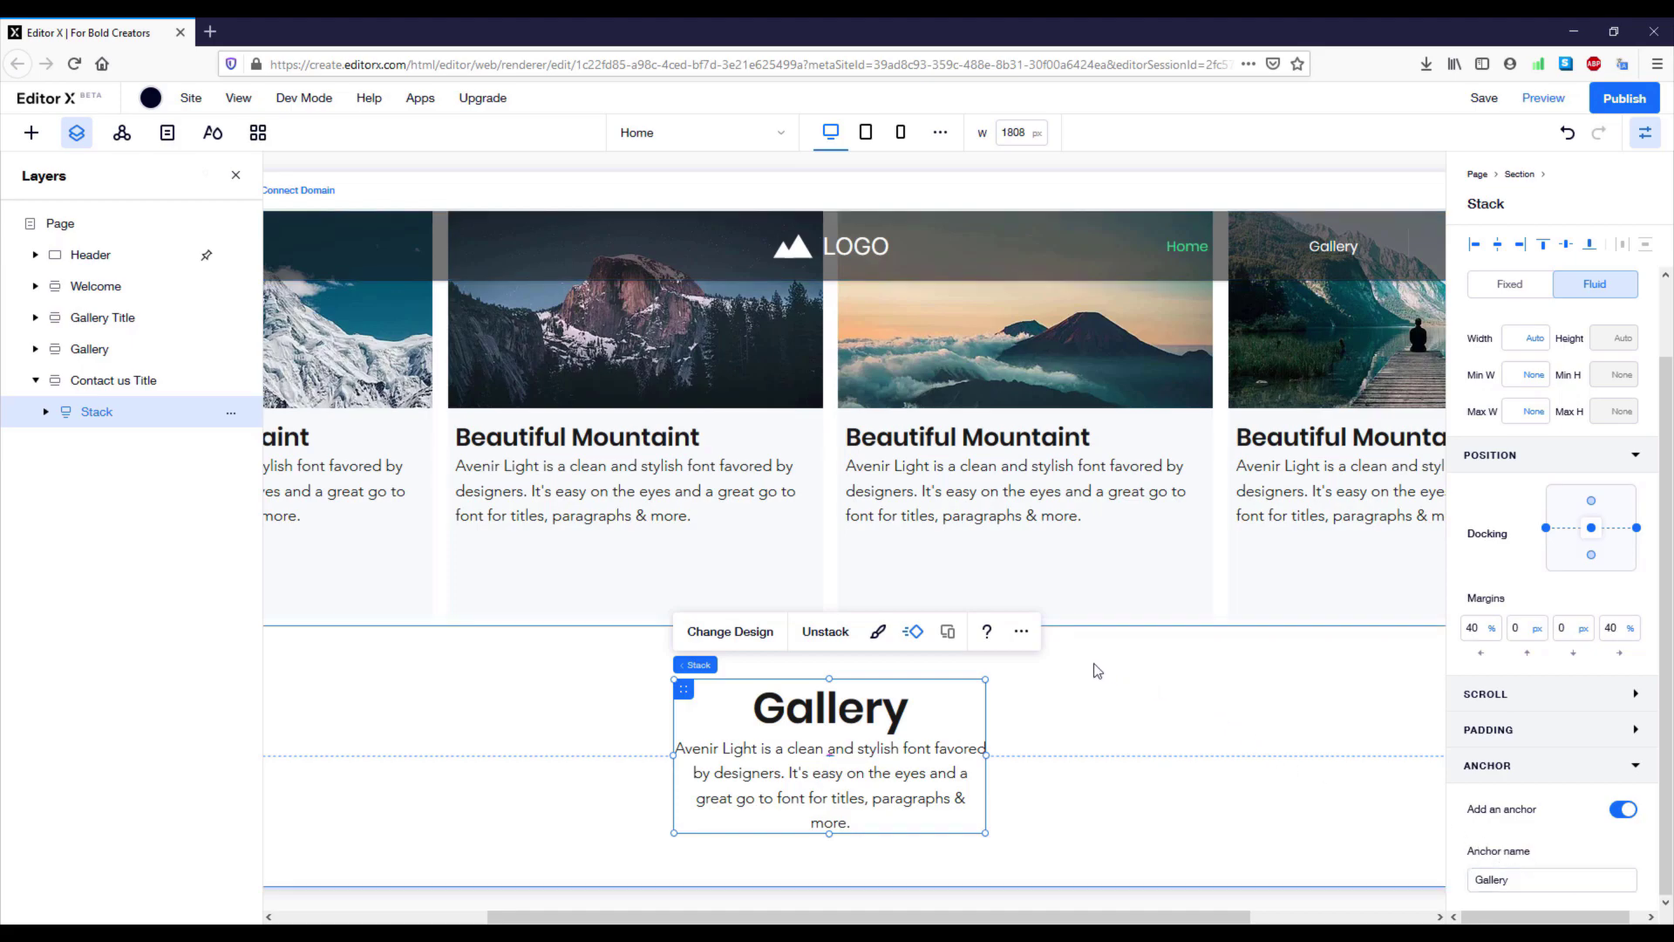
{"action": "left_click", "coordinate": [1514, 885]}
{"action": "type", "text": "Contqact us"}
- Replace the heading text in the Contact us Title section with "Get in touch"
{"action": "double_click", "coordinate": [917, 705]}
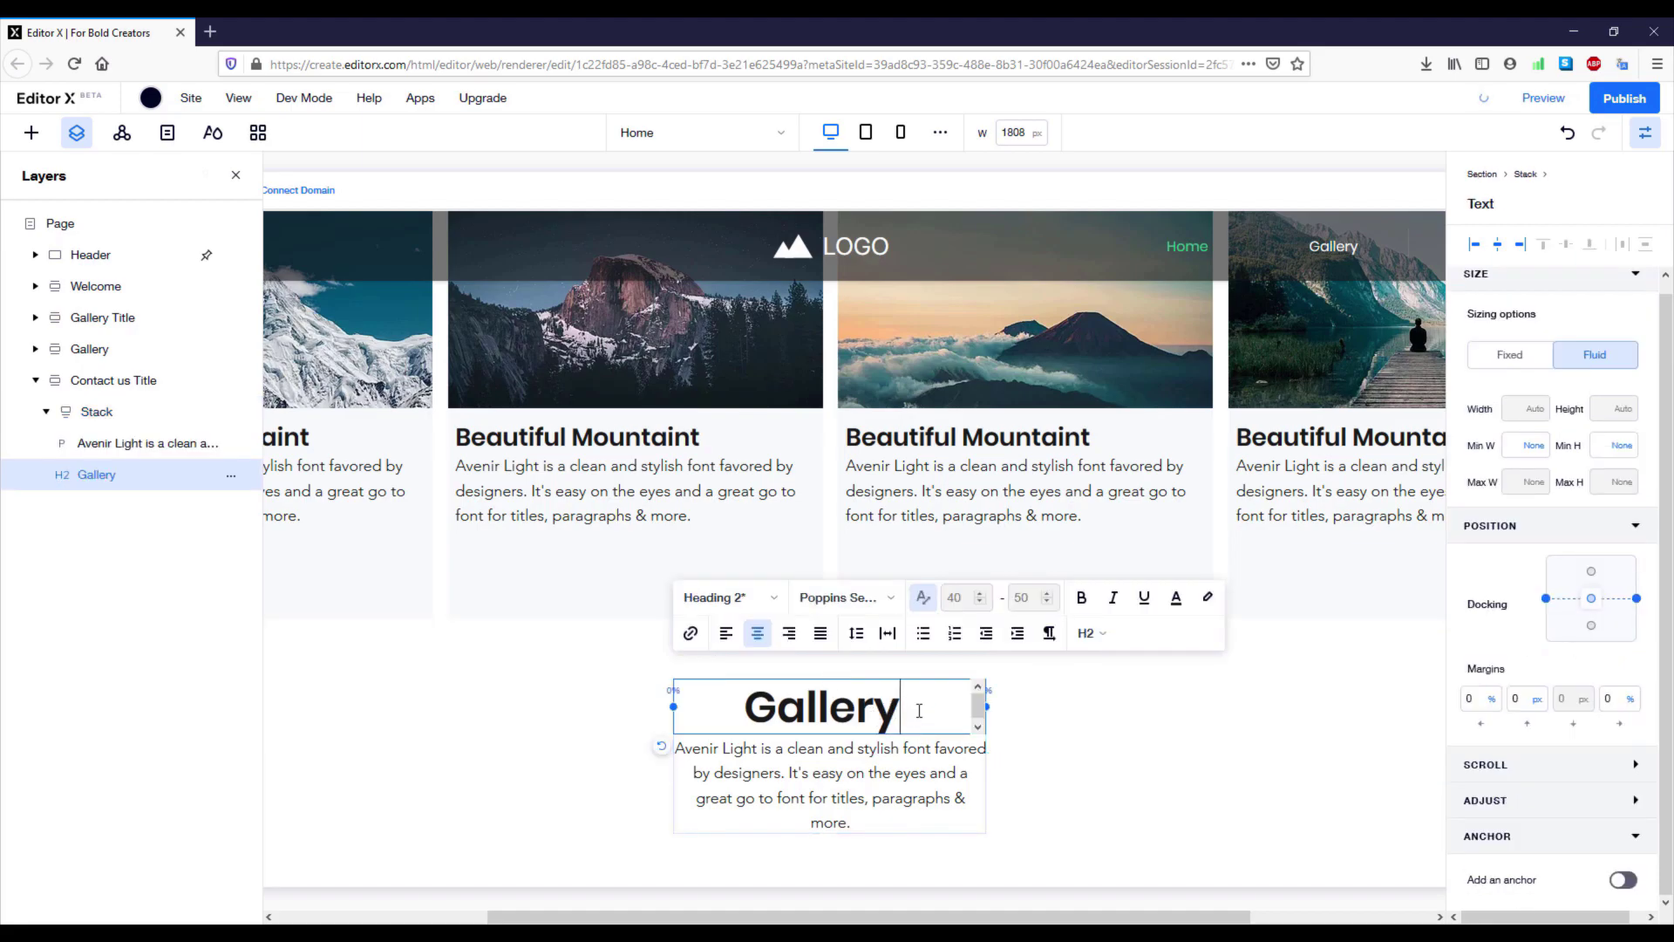
{"action": "left_click_drag", "start_coordinate": [896, 717], "coordinate": [711, 717]}
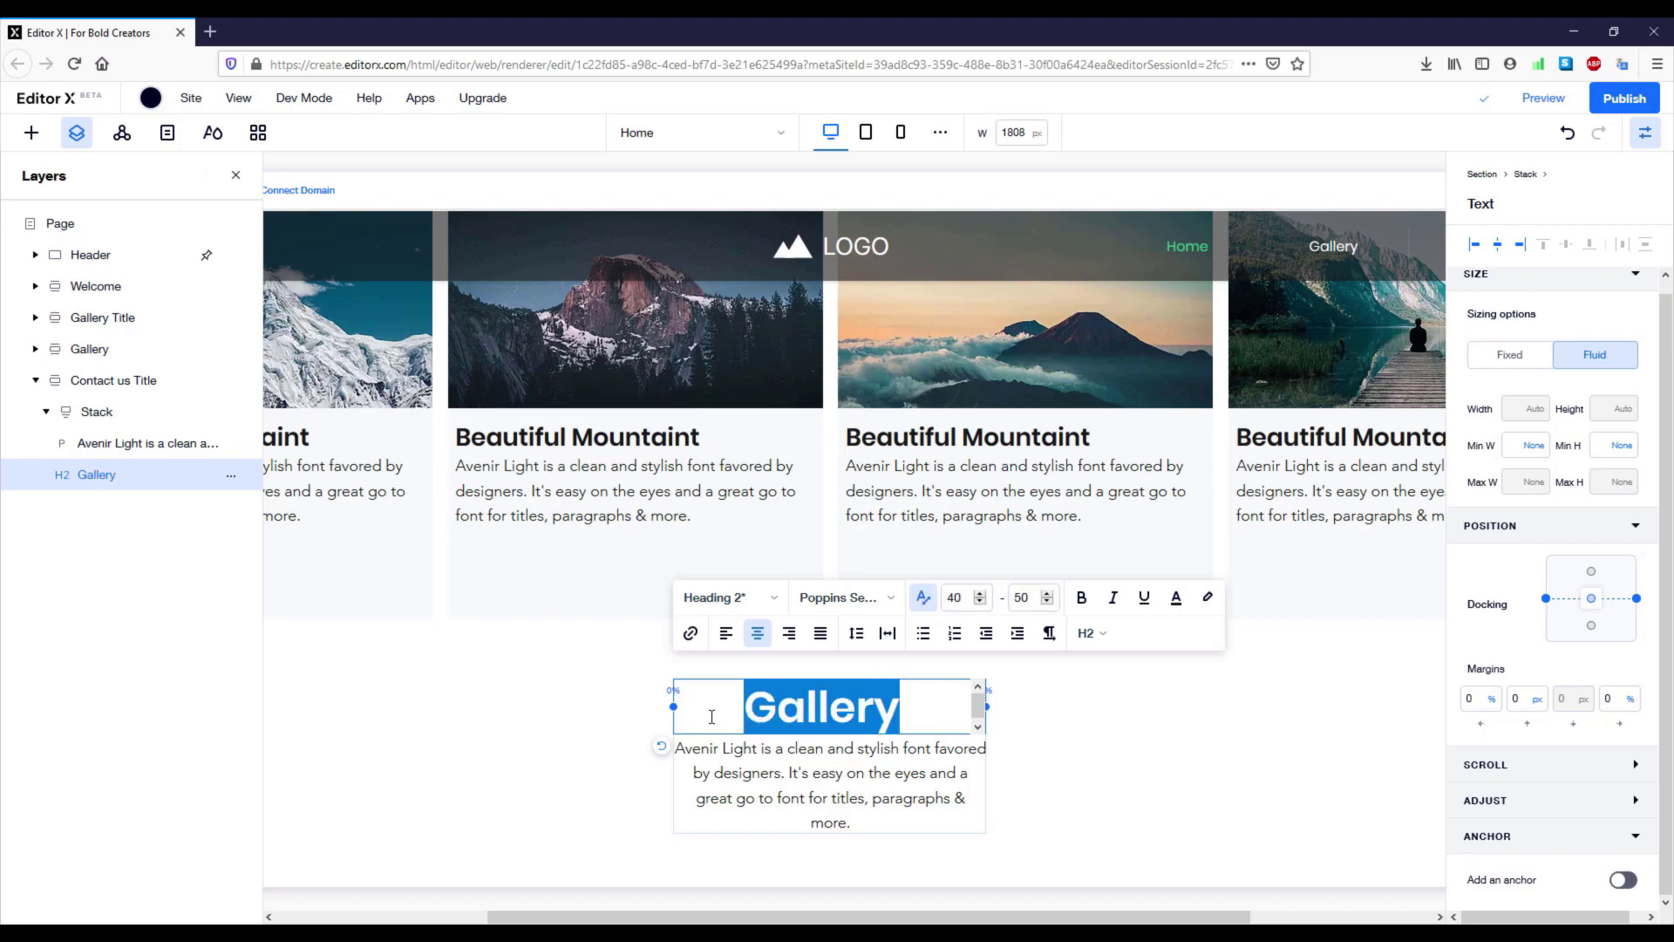
{"action": "type", "text": "Get in touch"}
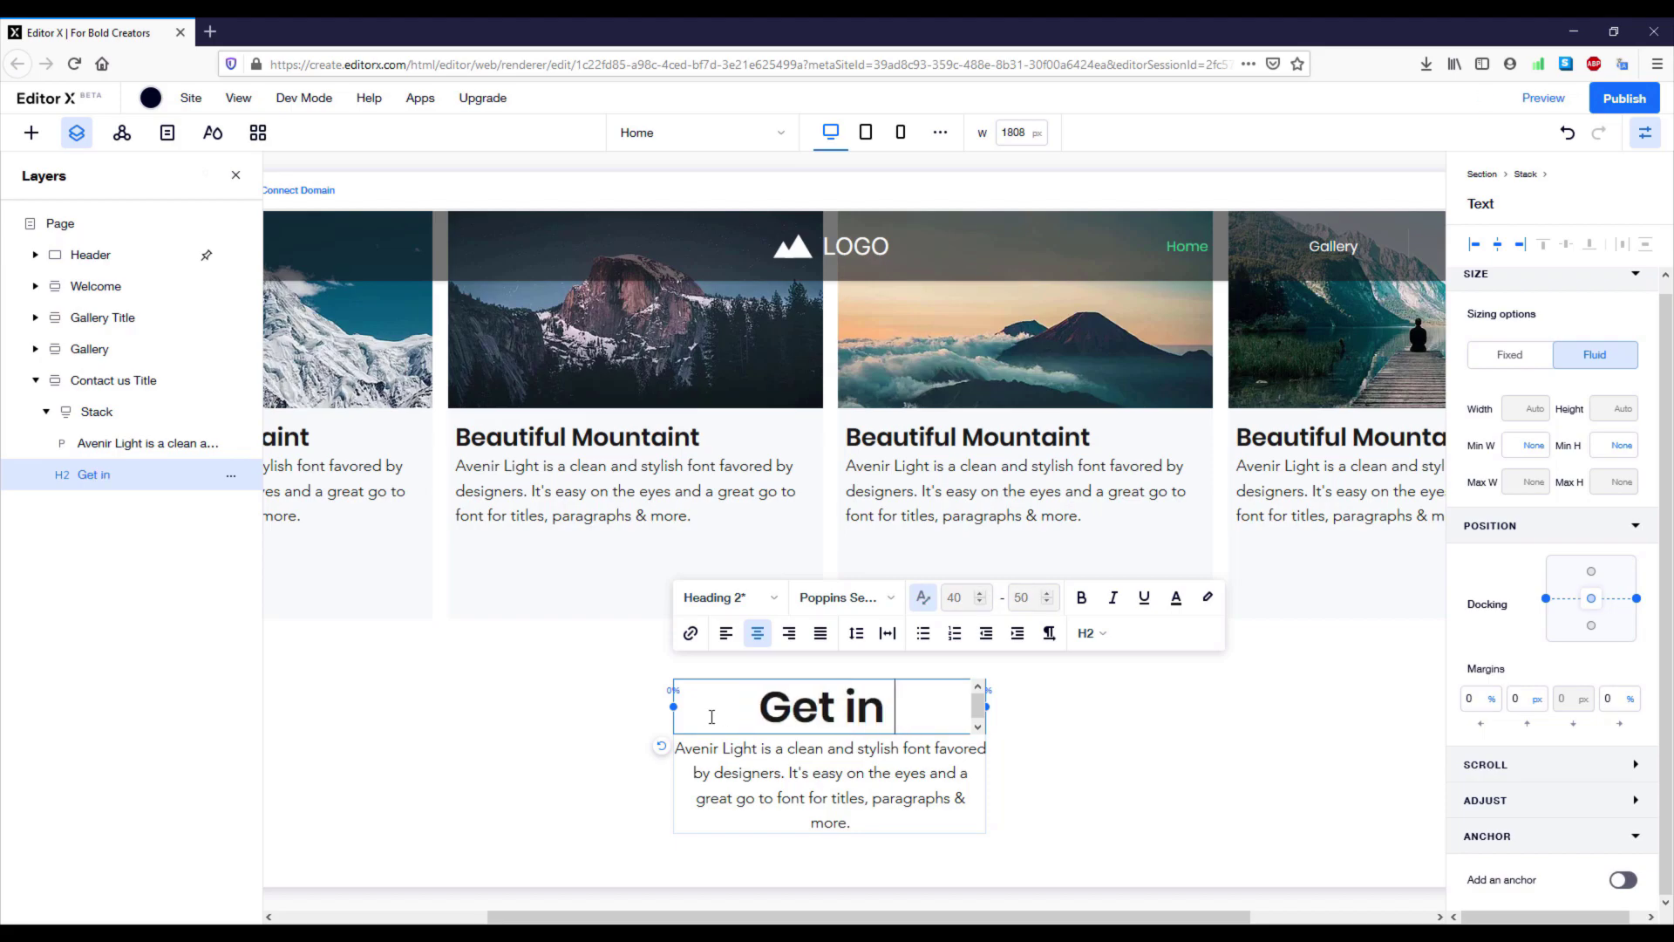
- Replace the paragraph under the "Get in touch" heading with "We would love to hear from you"
{"action": "left_click", "coordinate": [848, 795]}
{"action": "left_click", "coordinate": [849, 796]}
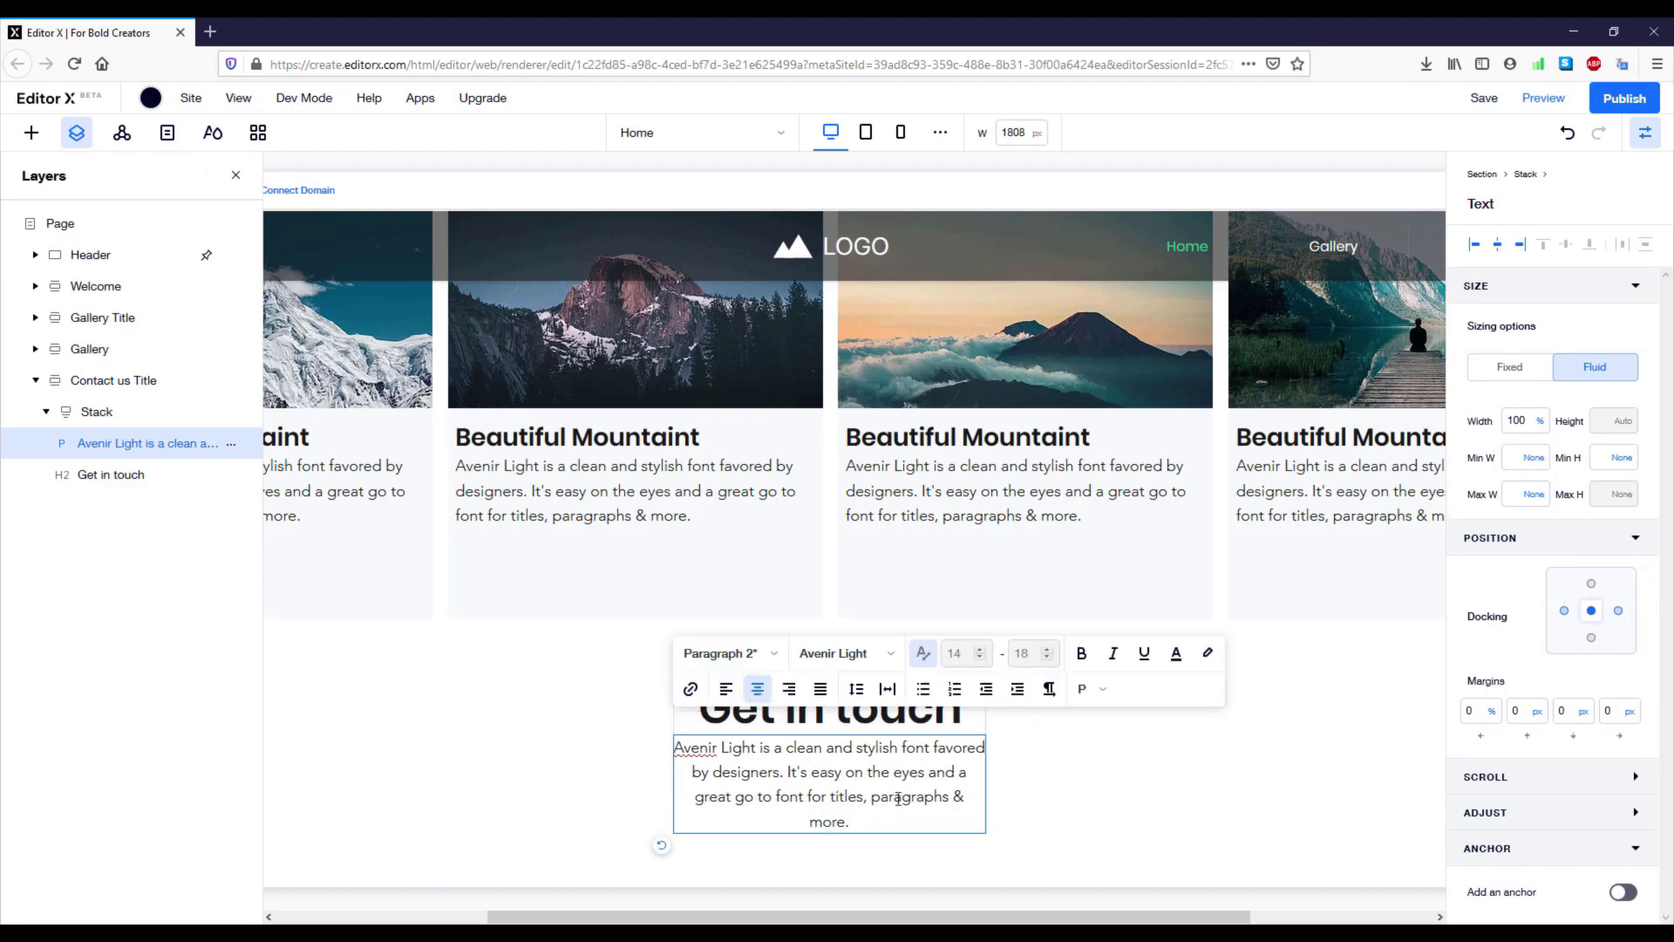
{"action": "left_click_drag", "start_coordinate": [854, 825], "coordinate": [674, 748]}
{"action": "key", "text": "BackSpace"}
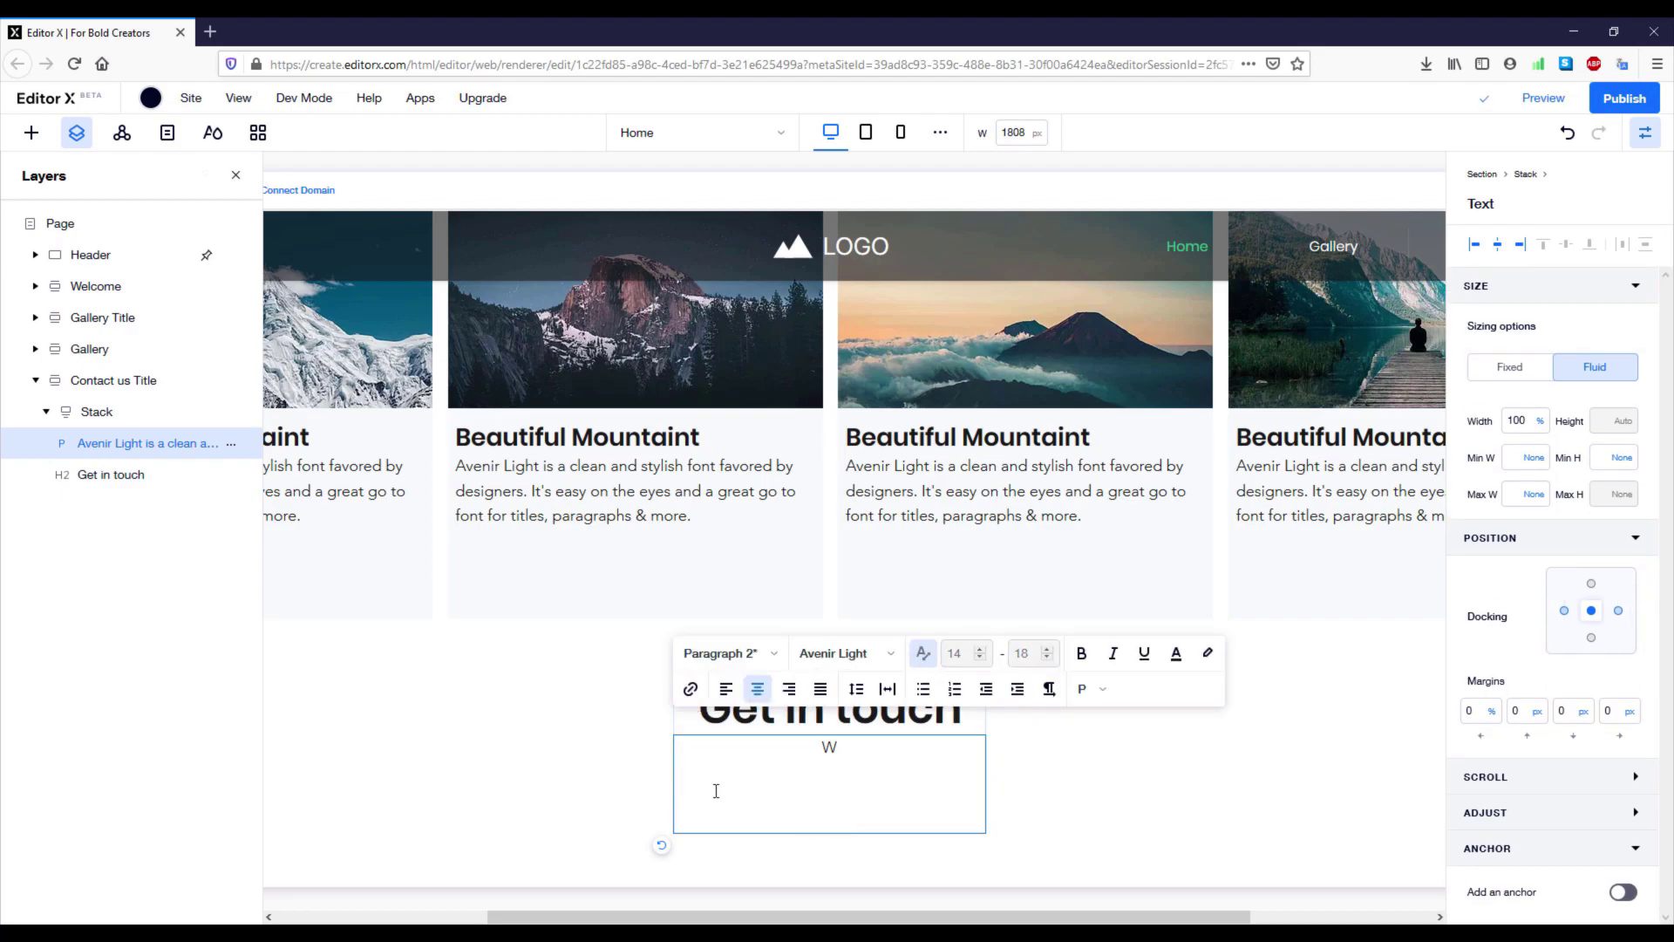
{"action": "type", "text": "We would love to hear from you"}
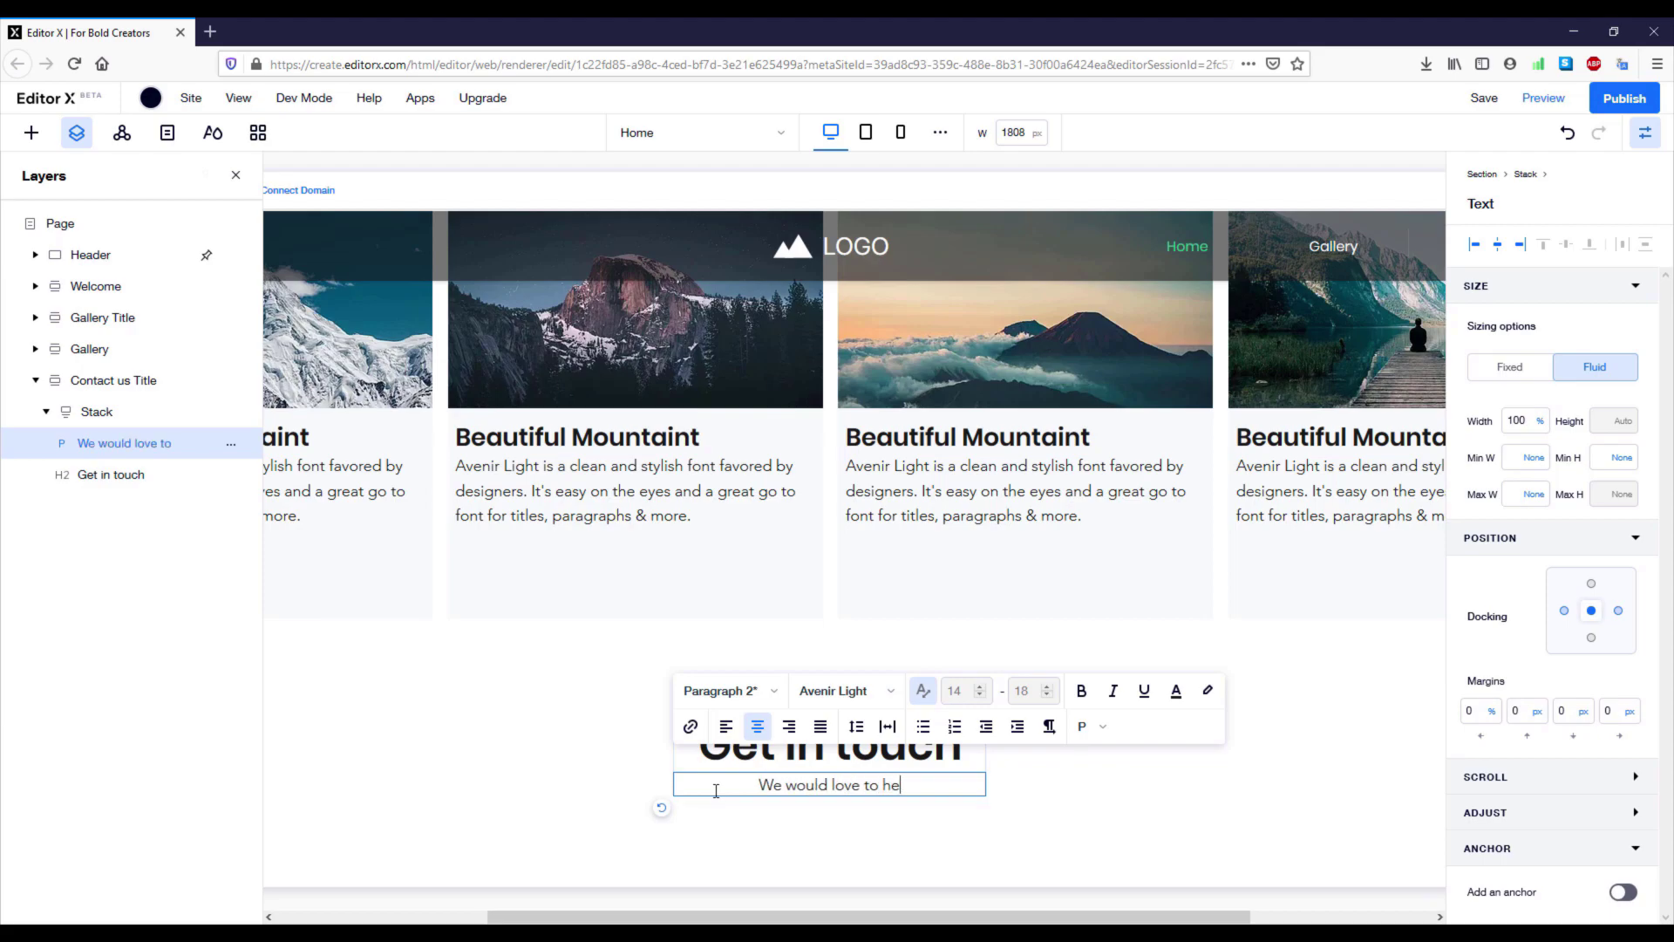
{"action": "left_click", "coordinate": [1064, 823]}
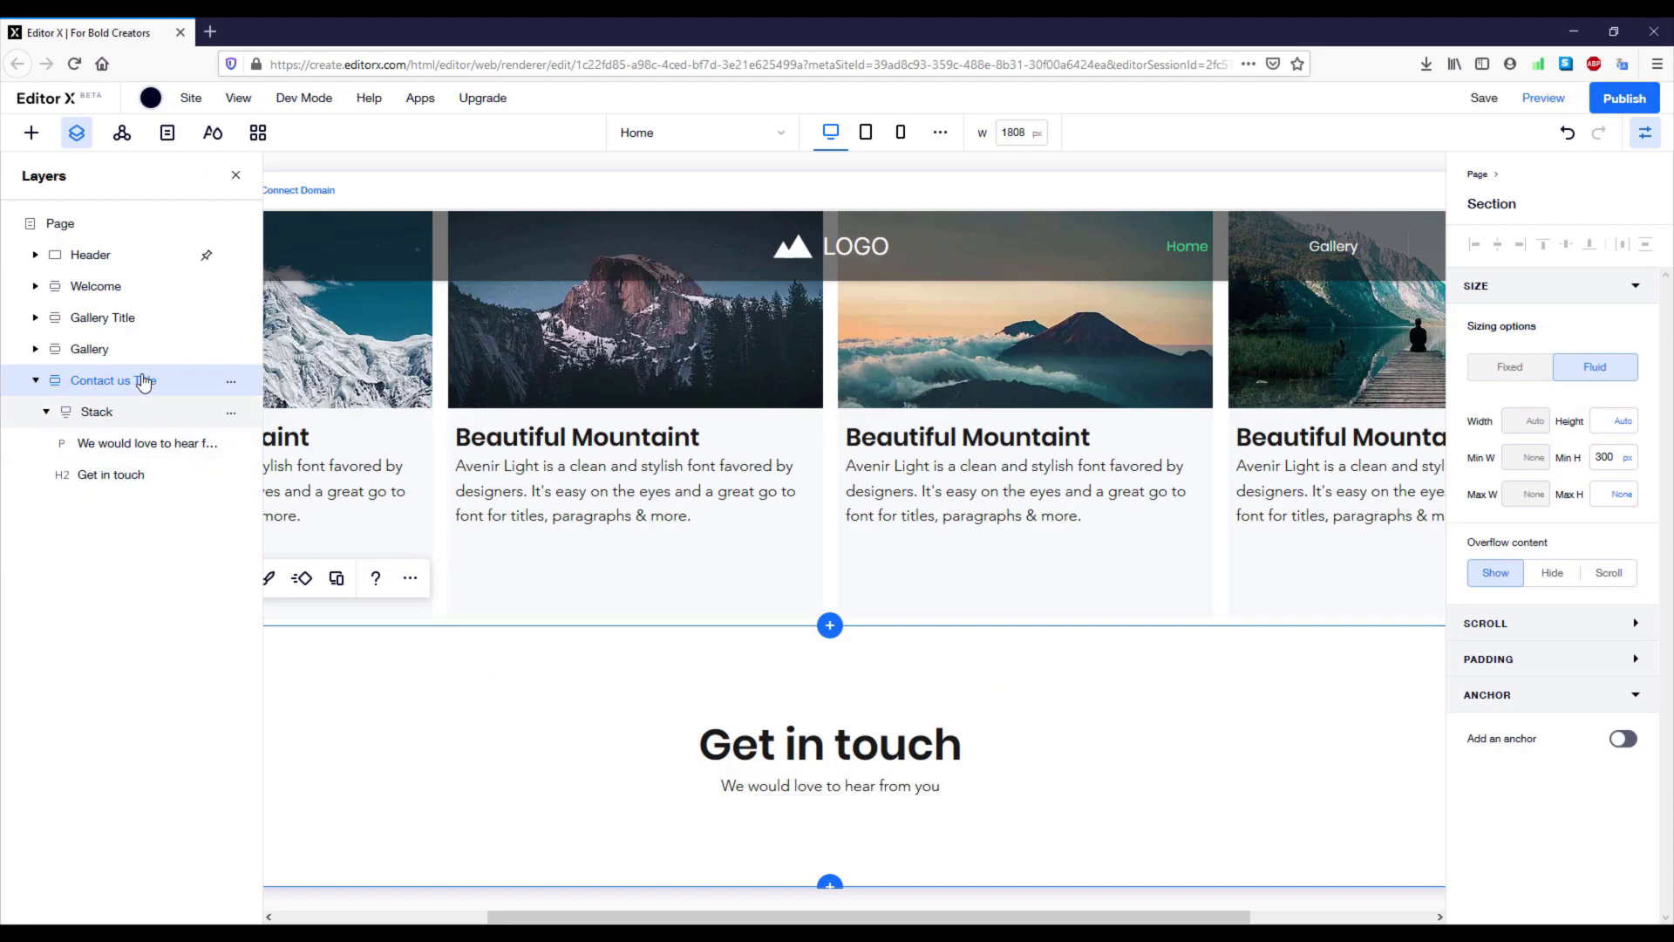
- Fill the Contact us Title section's background with the near-black site color at 100% opacity
{"action": "left_click_drag", "start_coordinate": [580, 916], "coordinate": [374, 898]}
{"action": "left_click", "coordinate": [519, 579]}
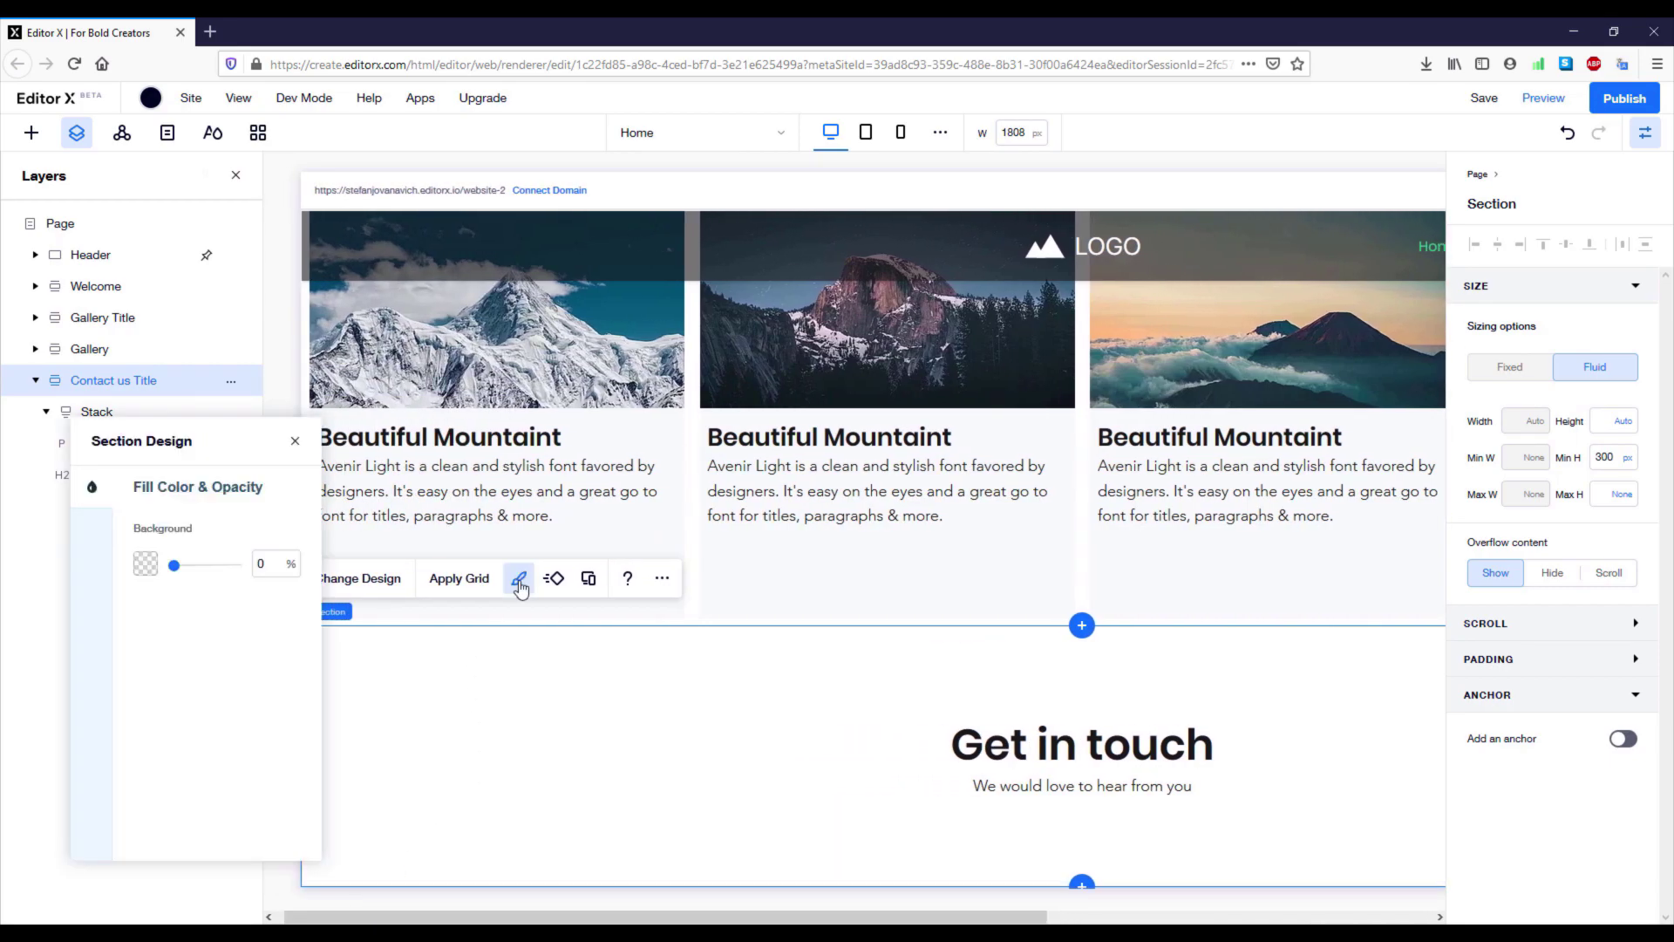
{"action": "left_click", "coordinate": [146, 563]}
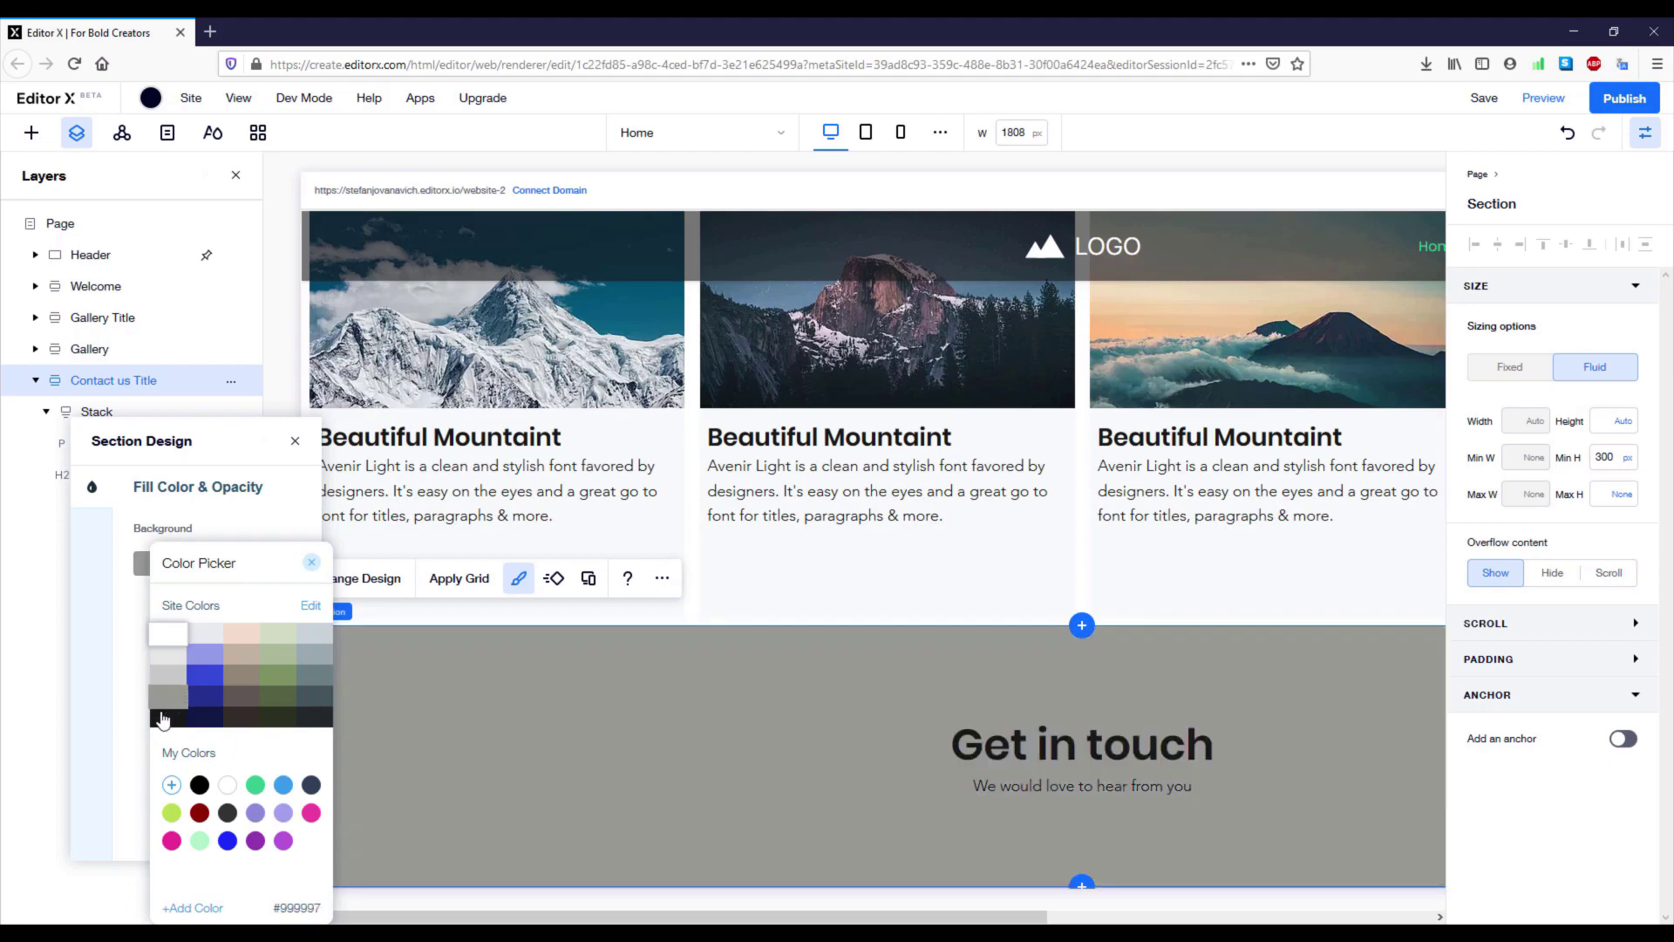
{"action": "left_click", "coordinate": [168, 717]}
{"action": "left_click", "coordinate": [244, 523]}
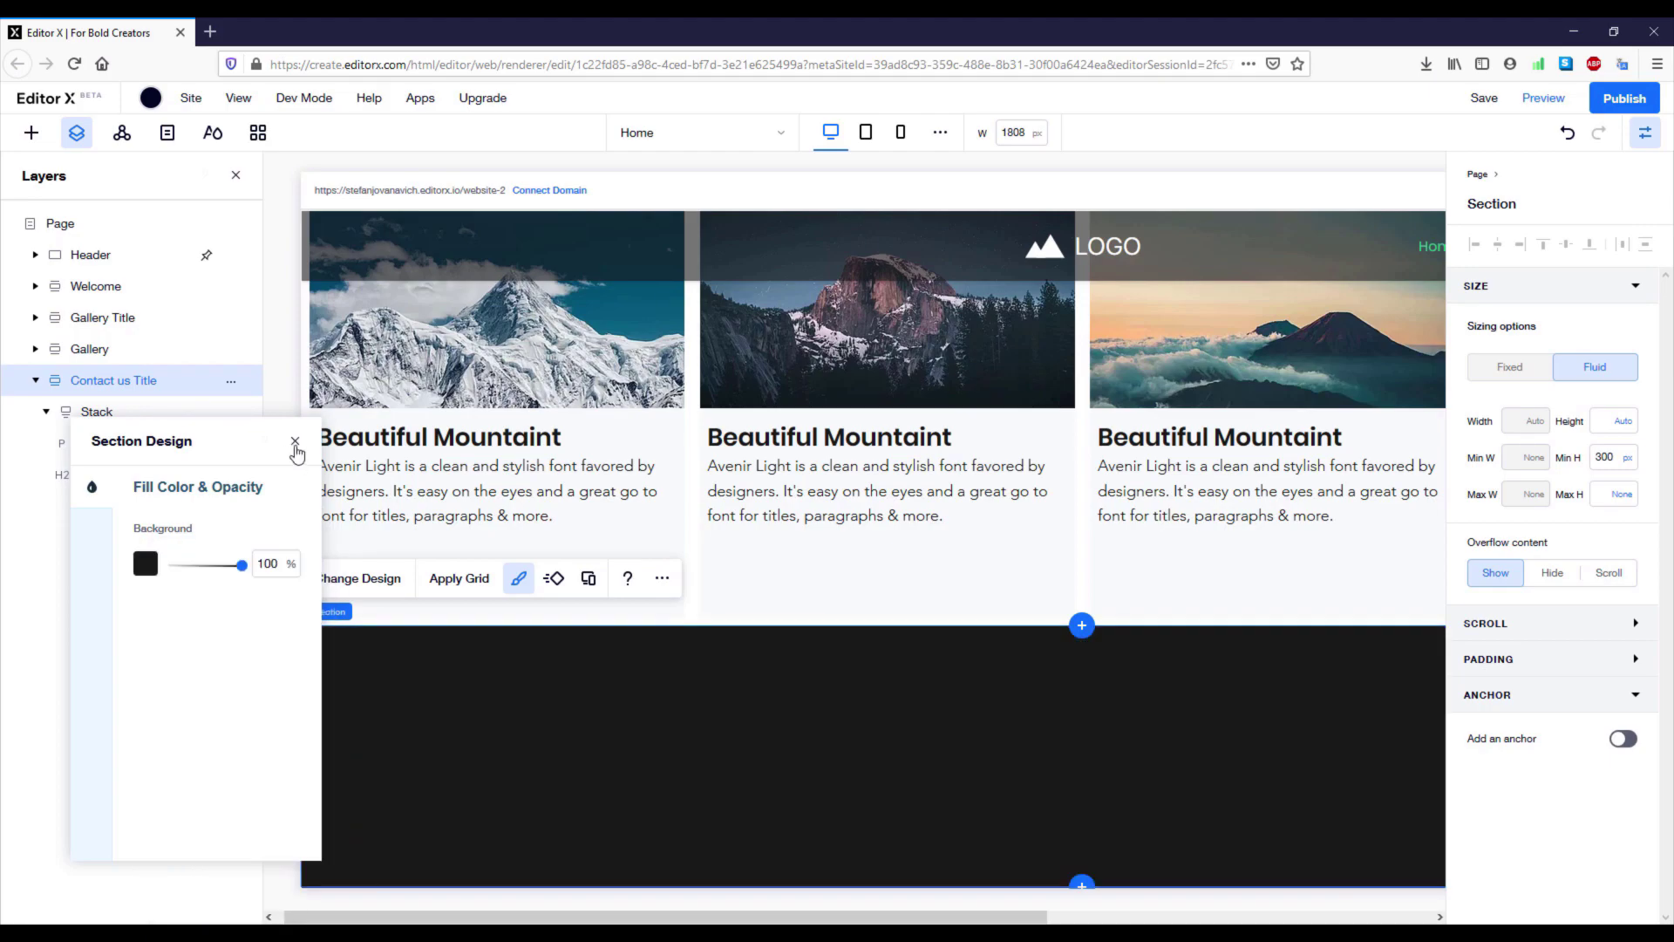
{"action": "left_click", "coordinate": [295, 440]}
- Set the "Get in touch" heading's text color to white (#FFFFFF)
{"action": "left_click", "coordinate": [999, 731]}
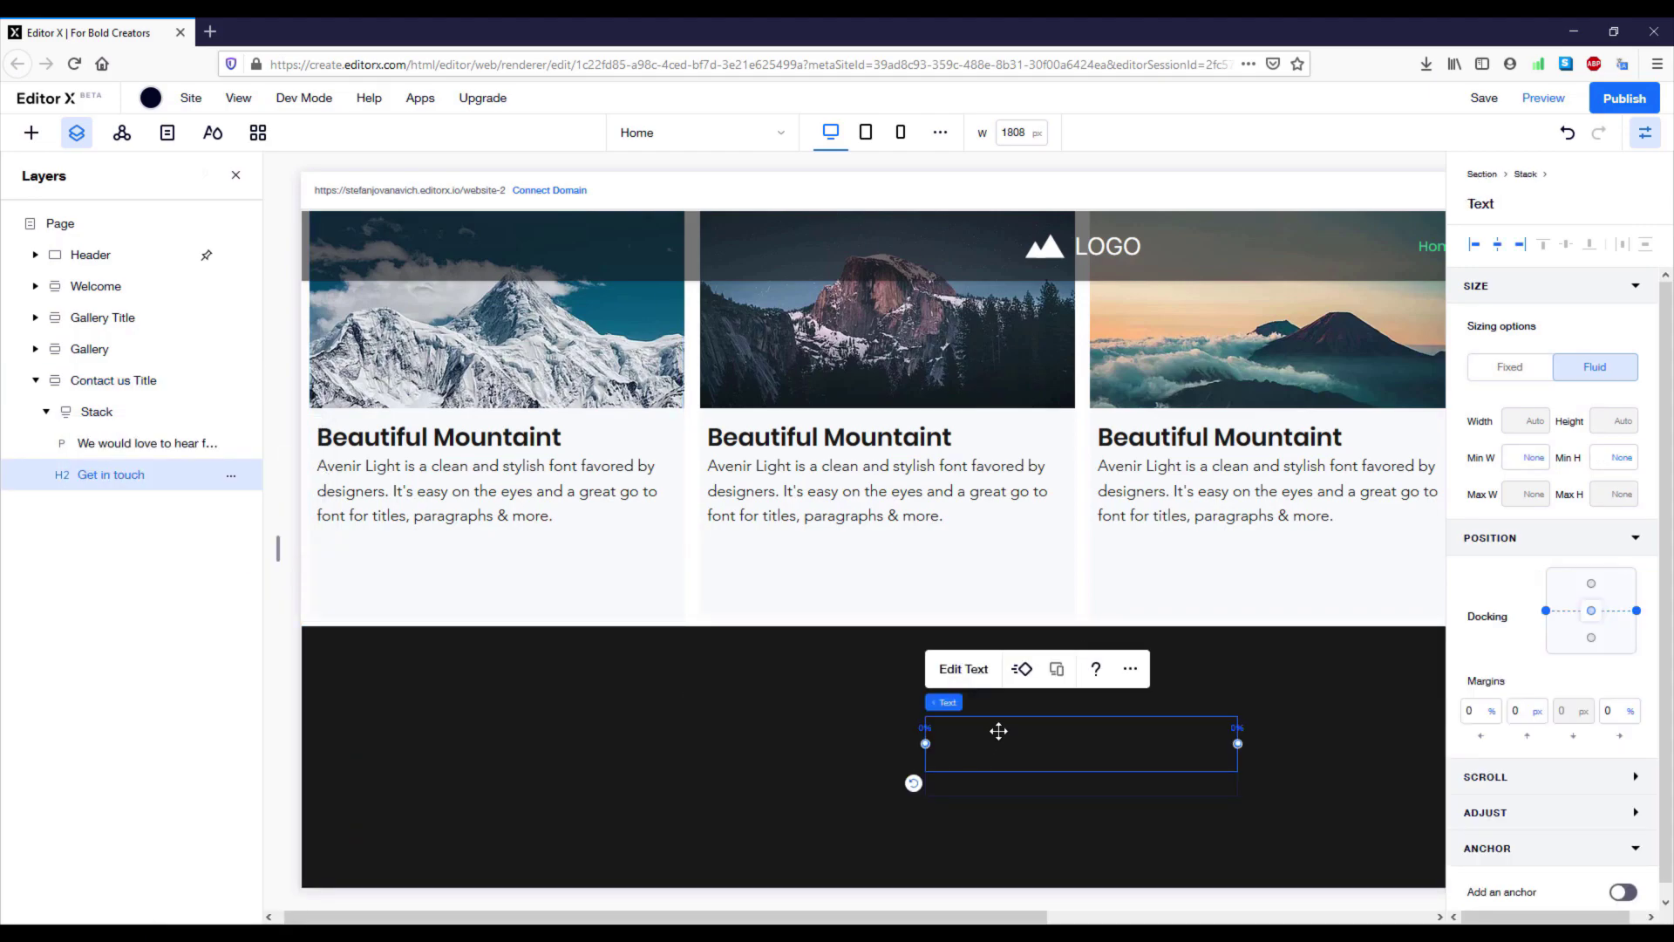
{"action": "left_click", "coordinate": [968, 671]}
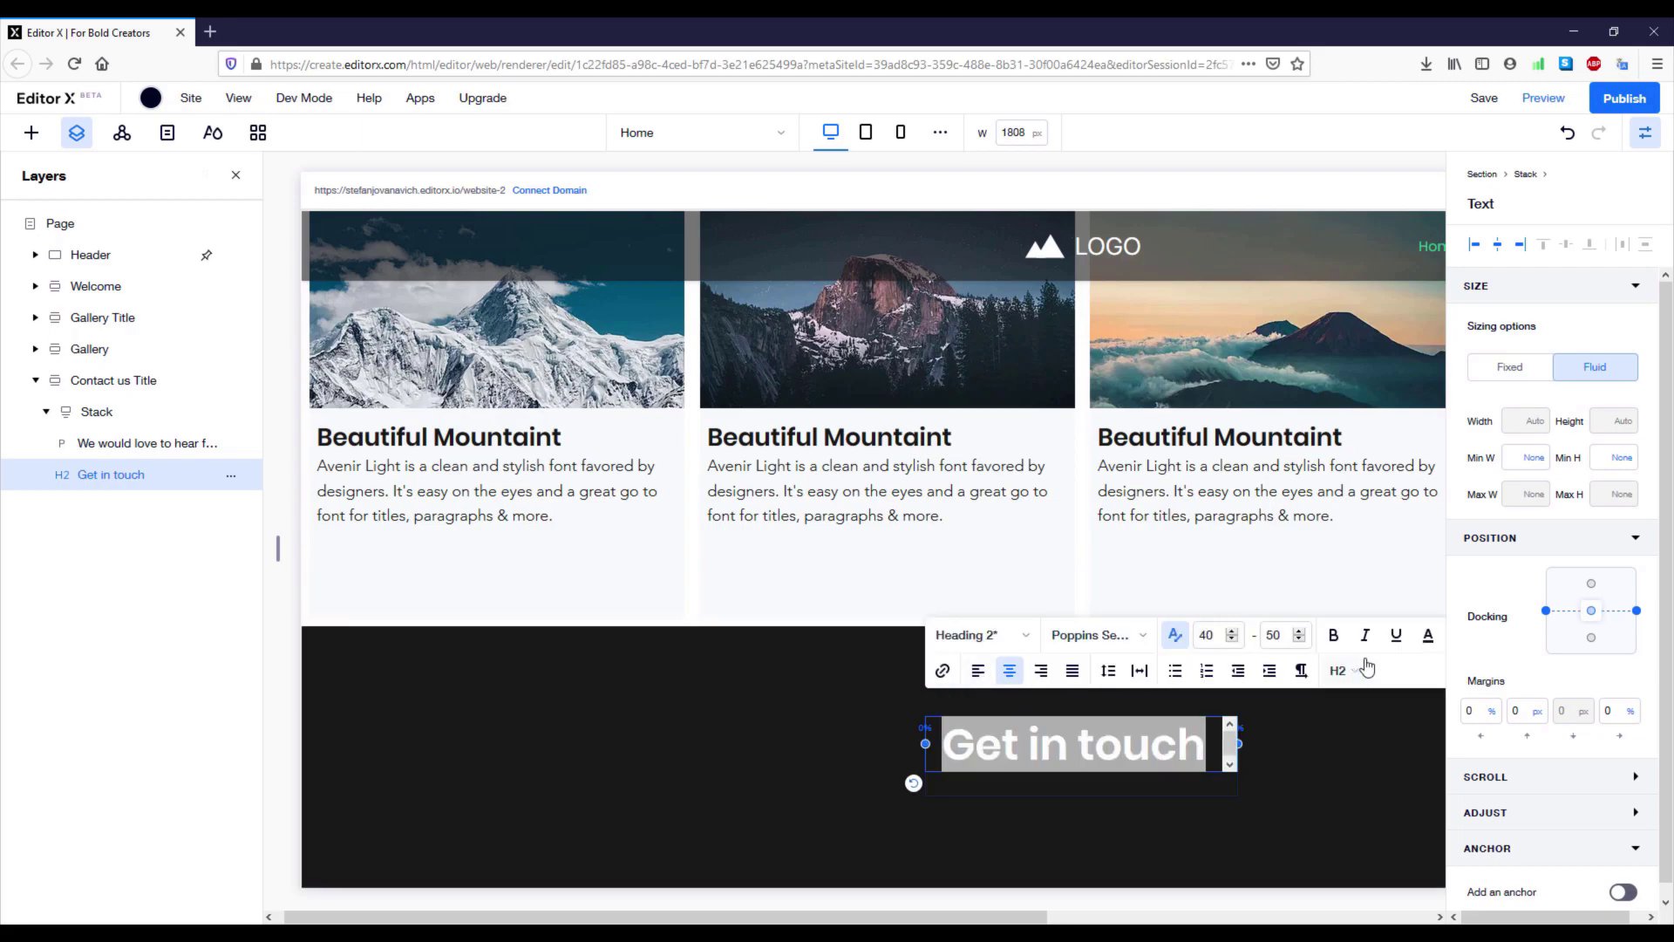
{"action": "left_click", "coordinate": [1428, 635]}
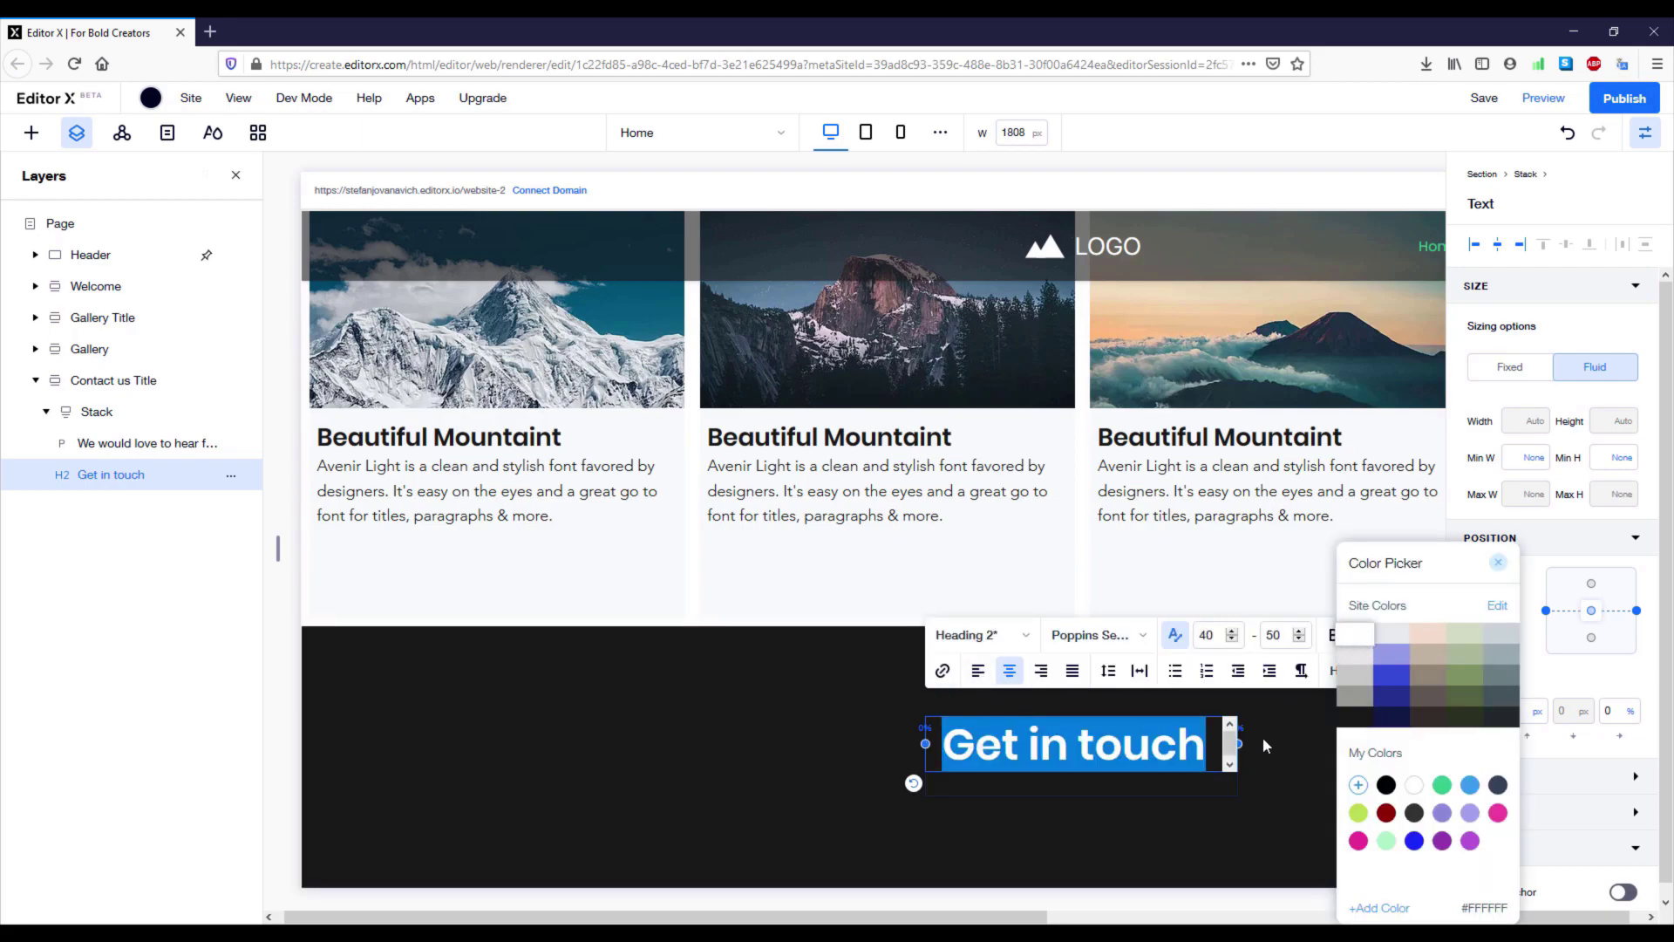
{"action": "left_click", "coordinate": [1140, 789]}
{"action": "left_click", "coordinate": [1145, 840]}
- Set the text color of the "We would love to hear from you" paragraph to white
{"action": "left_click", "coordinate": [1094, 779]}
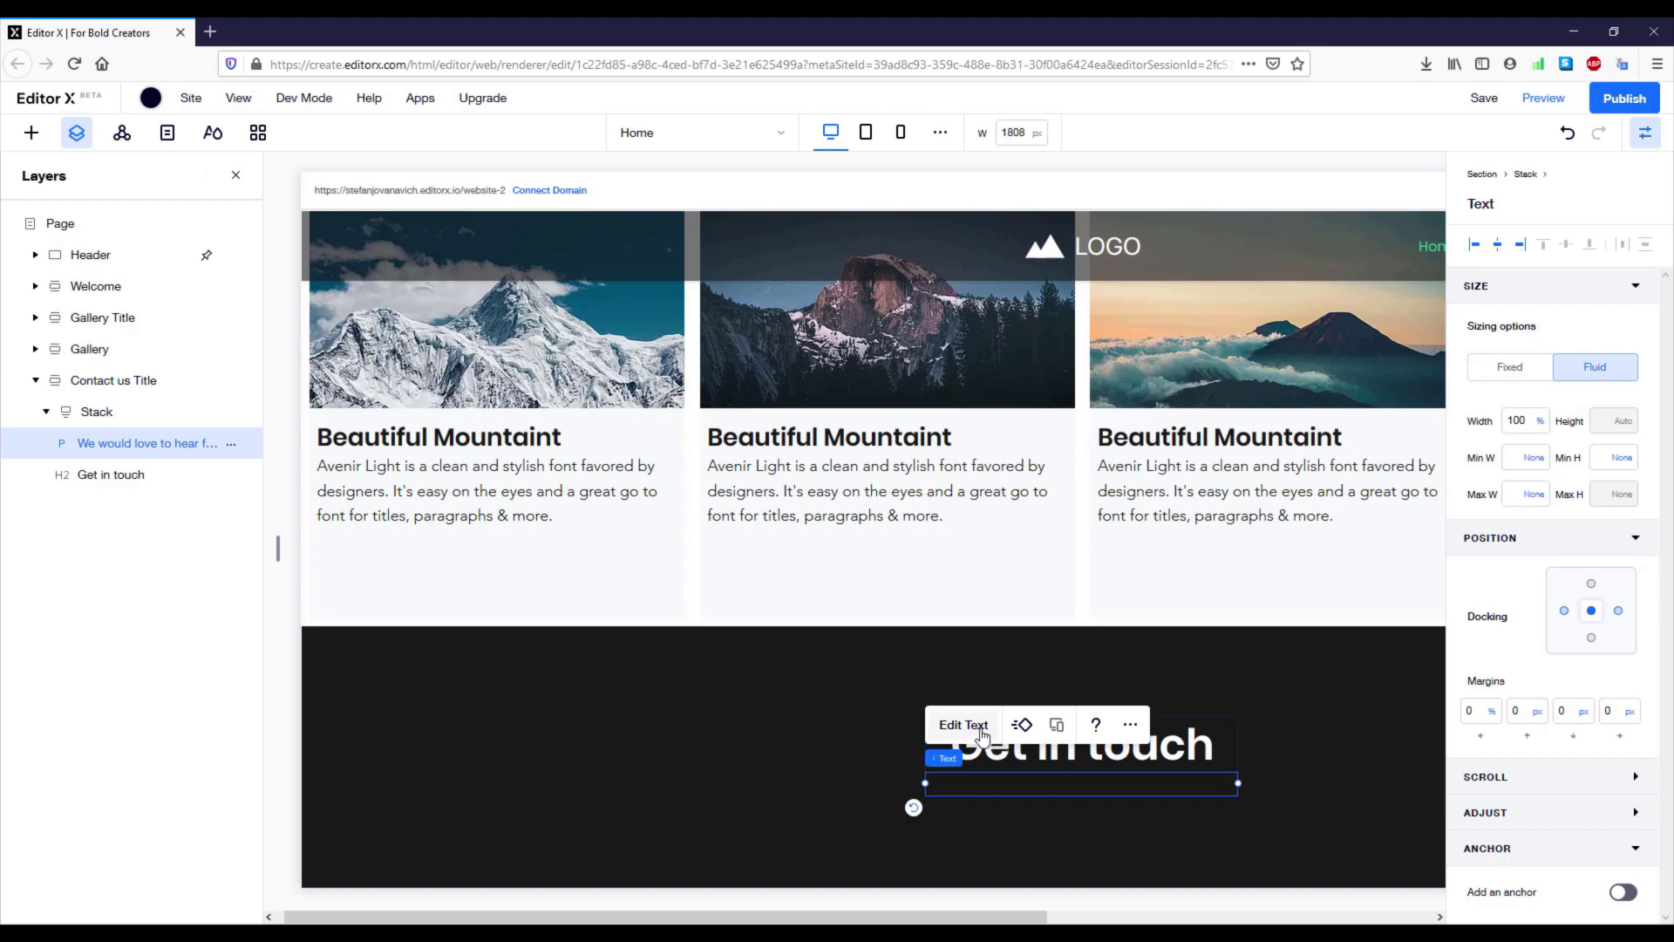
{"action": "double_click", "coordinate": [1094, 779]}
{"action": "left_click", "coordinate": [1365, 637]}
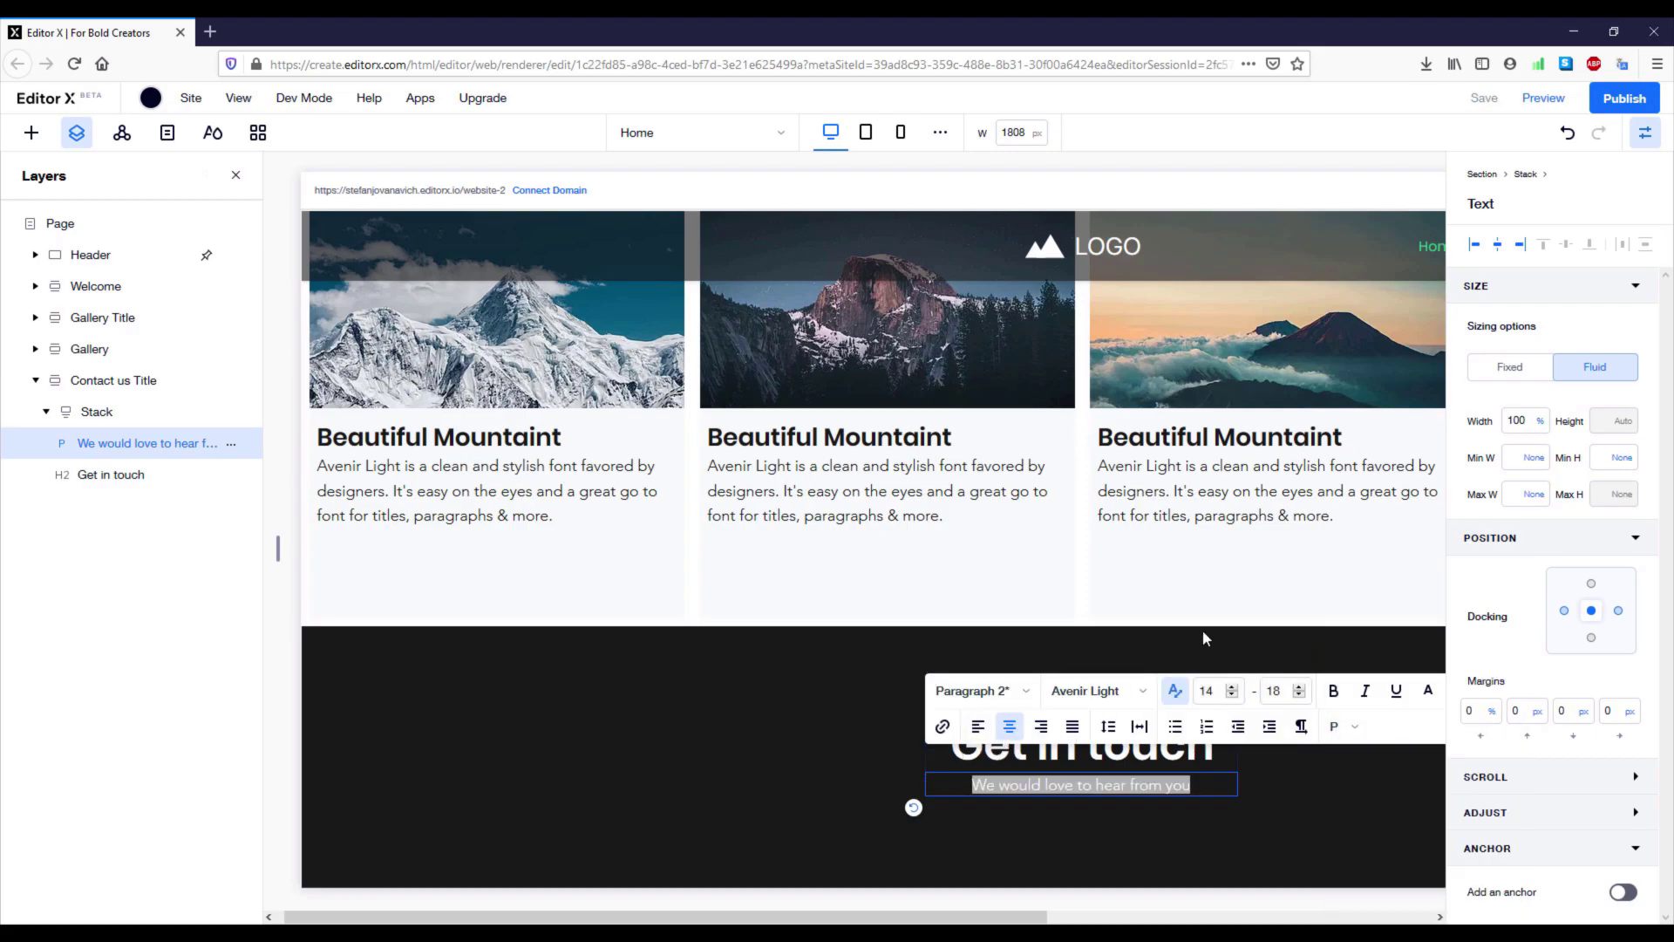
{"action": "left_click", "coordinate": [1177, 601]}
- Collapse the expanded section layers and add a blank section below the Contact us Title section
{"action": "left_click", "coordinate": [1644, 133]}
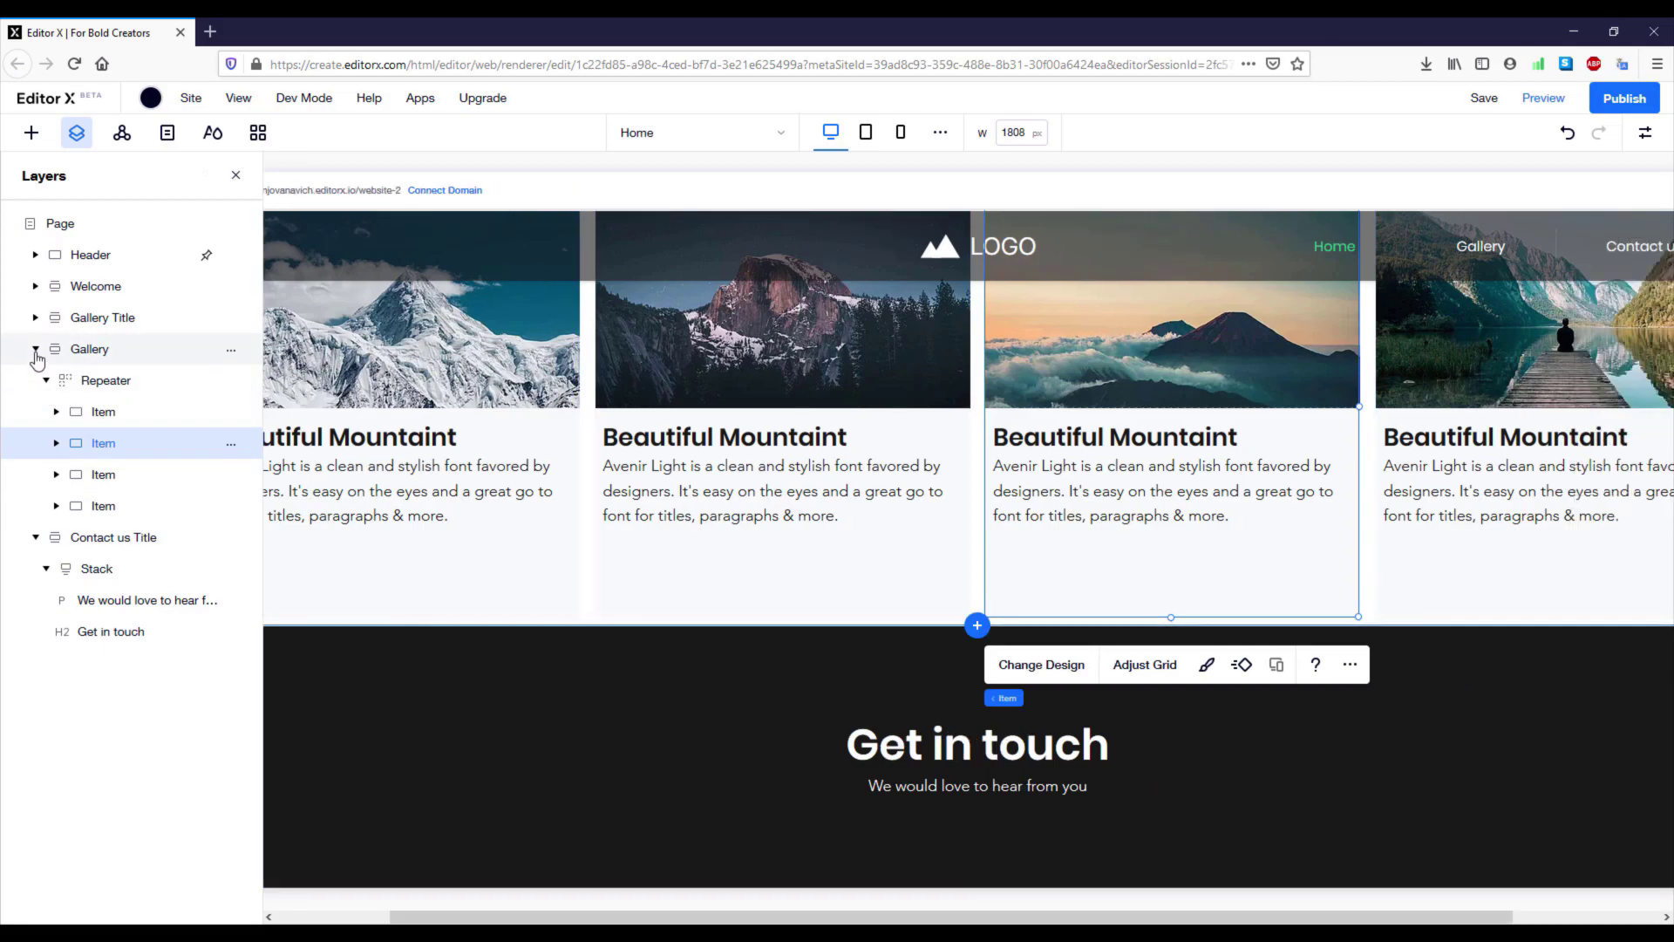
{"action": "left_click", "coordinate": [35, 349]}
{"action": "left_click", "coordinate": [35, 380]}
{"action": "left_click", "coordinate": [112, 383]}
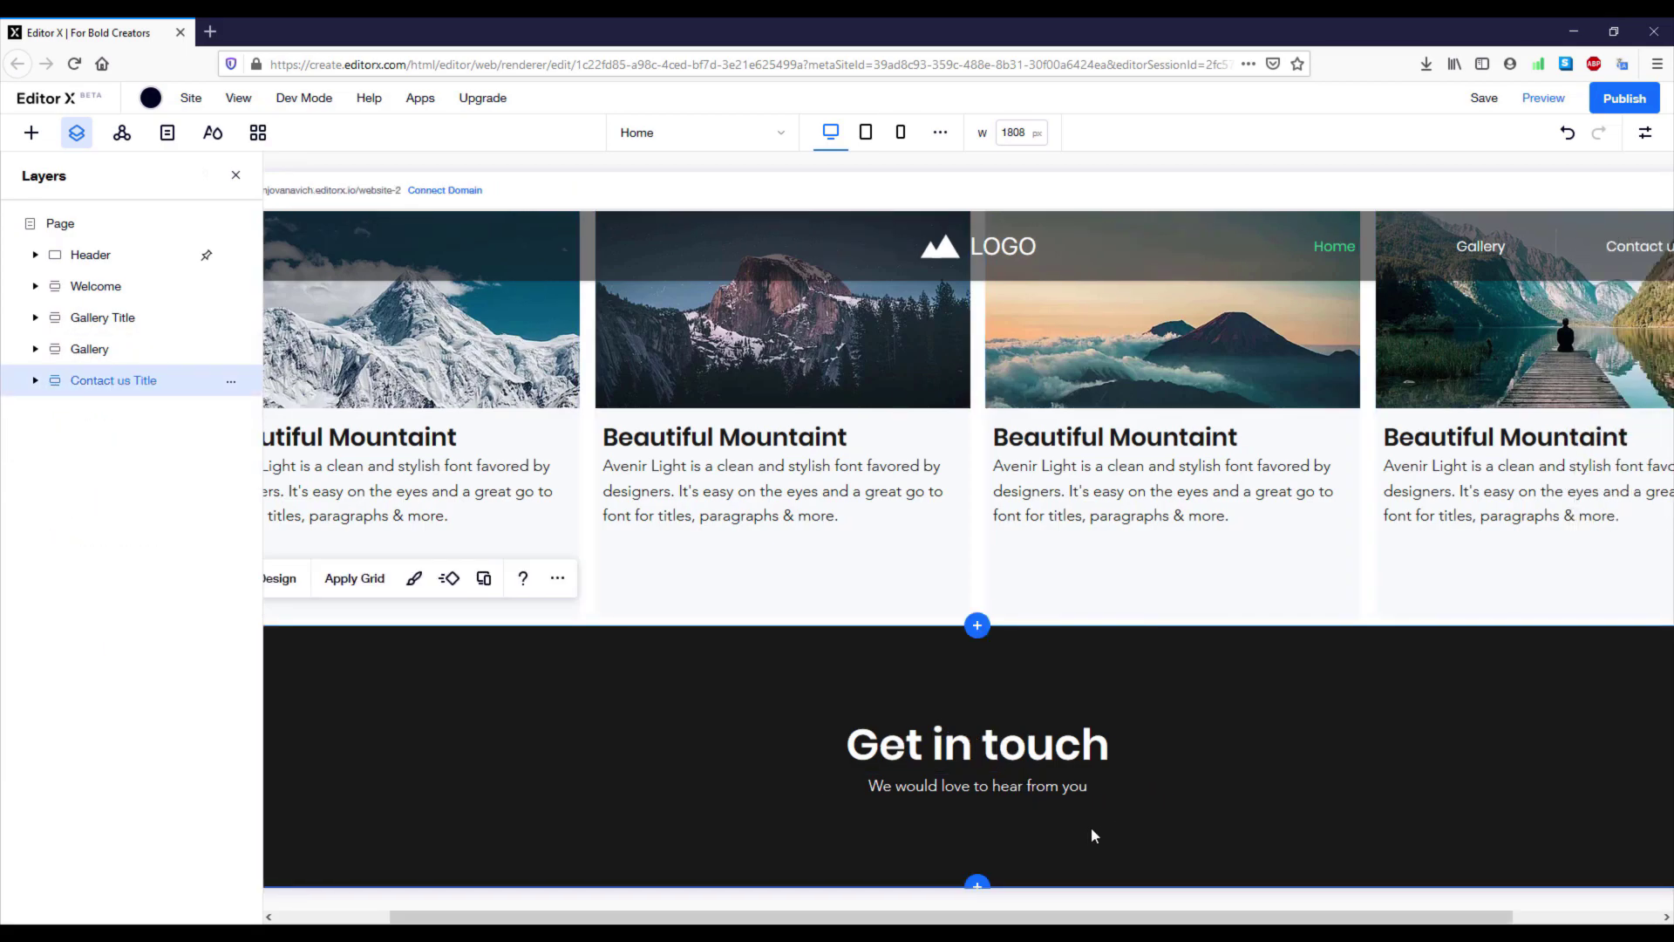
{"action": "left_click", "coordinate": [977, 887]}
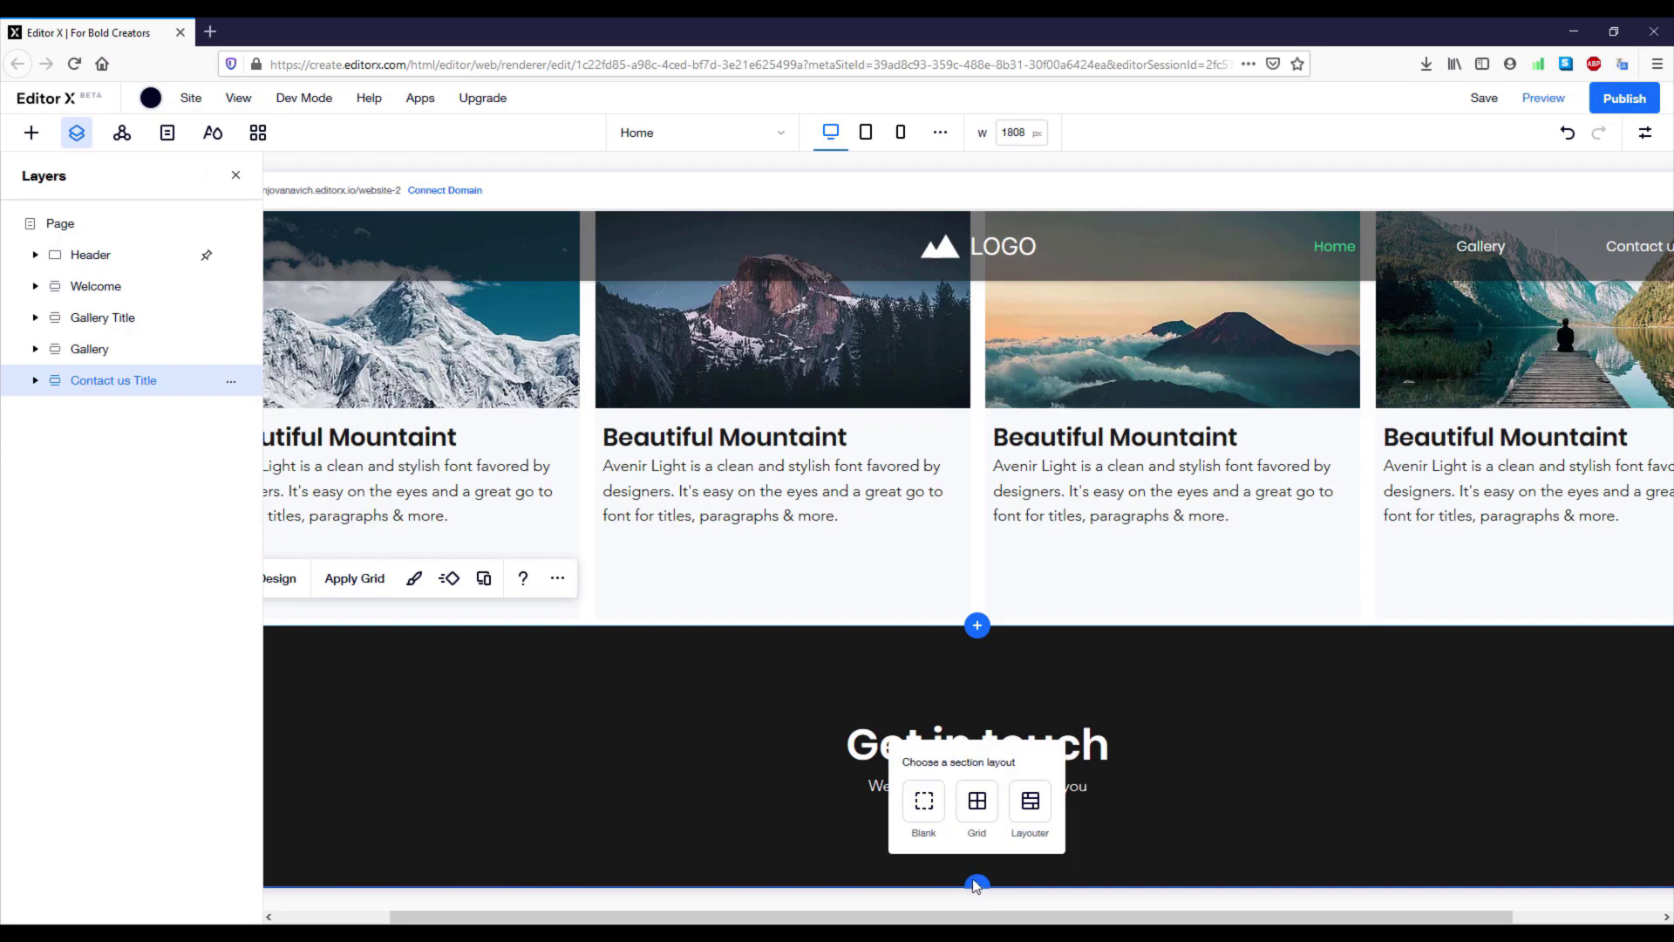
{"action": "left_click", "coordinate": [925, 804]}
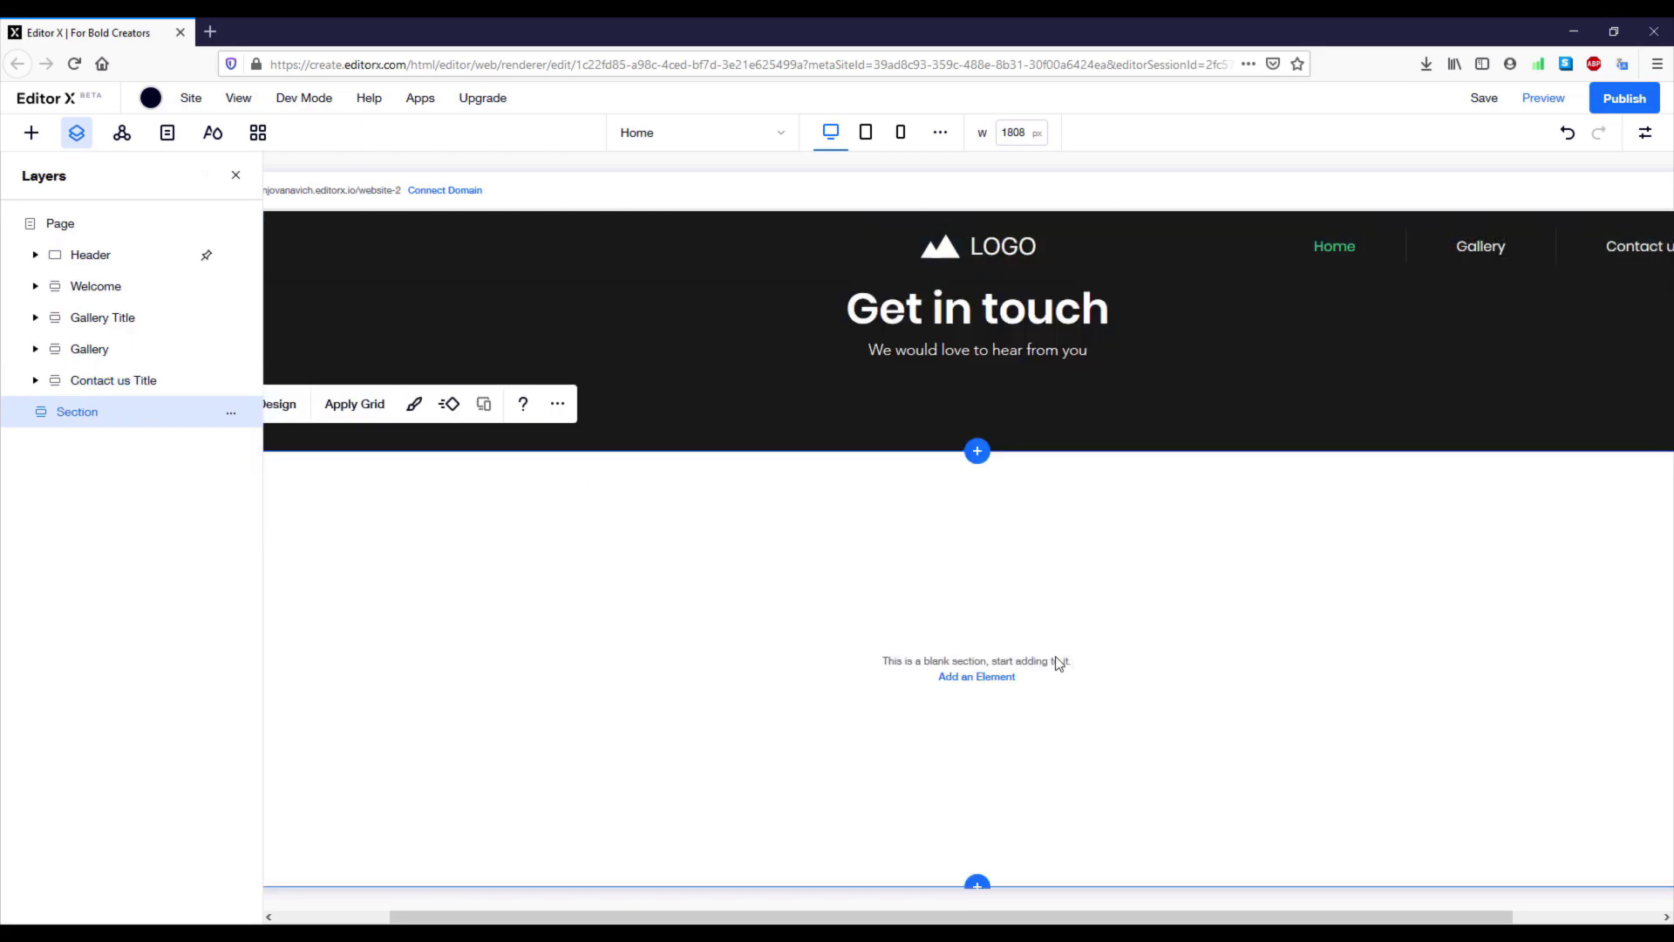
- Set the new blank section's minimum height to 800 px
{"action": "left_click", "coordinate": [1646, 132]}
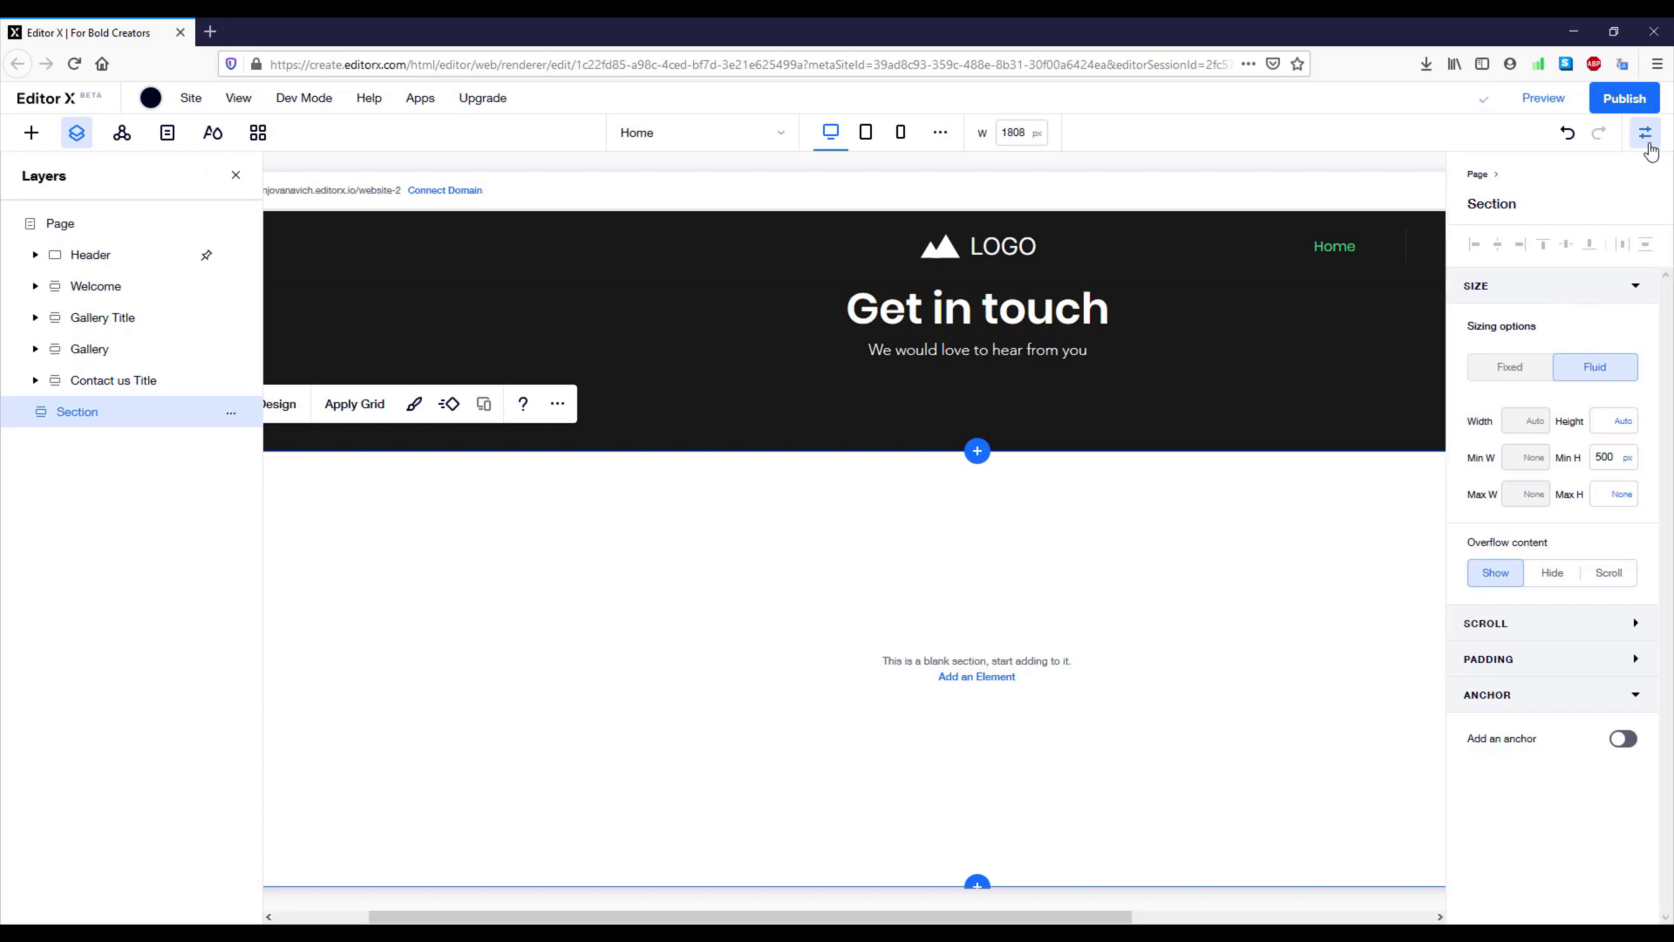
{"action": "left_click", "coordinate": [1609, 457]}
{"action": "type", "text": "80"}
{"action": "key", "text": "Return"}
- Add the boxed Contact Us form with the black Submit button to the blank section
{"action": "scroll", "coordinate": [1100, 416], "scroll_direction": "down", "scroll_amount": 2}
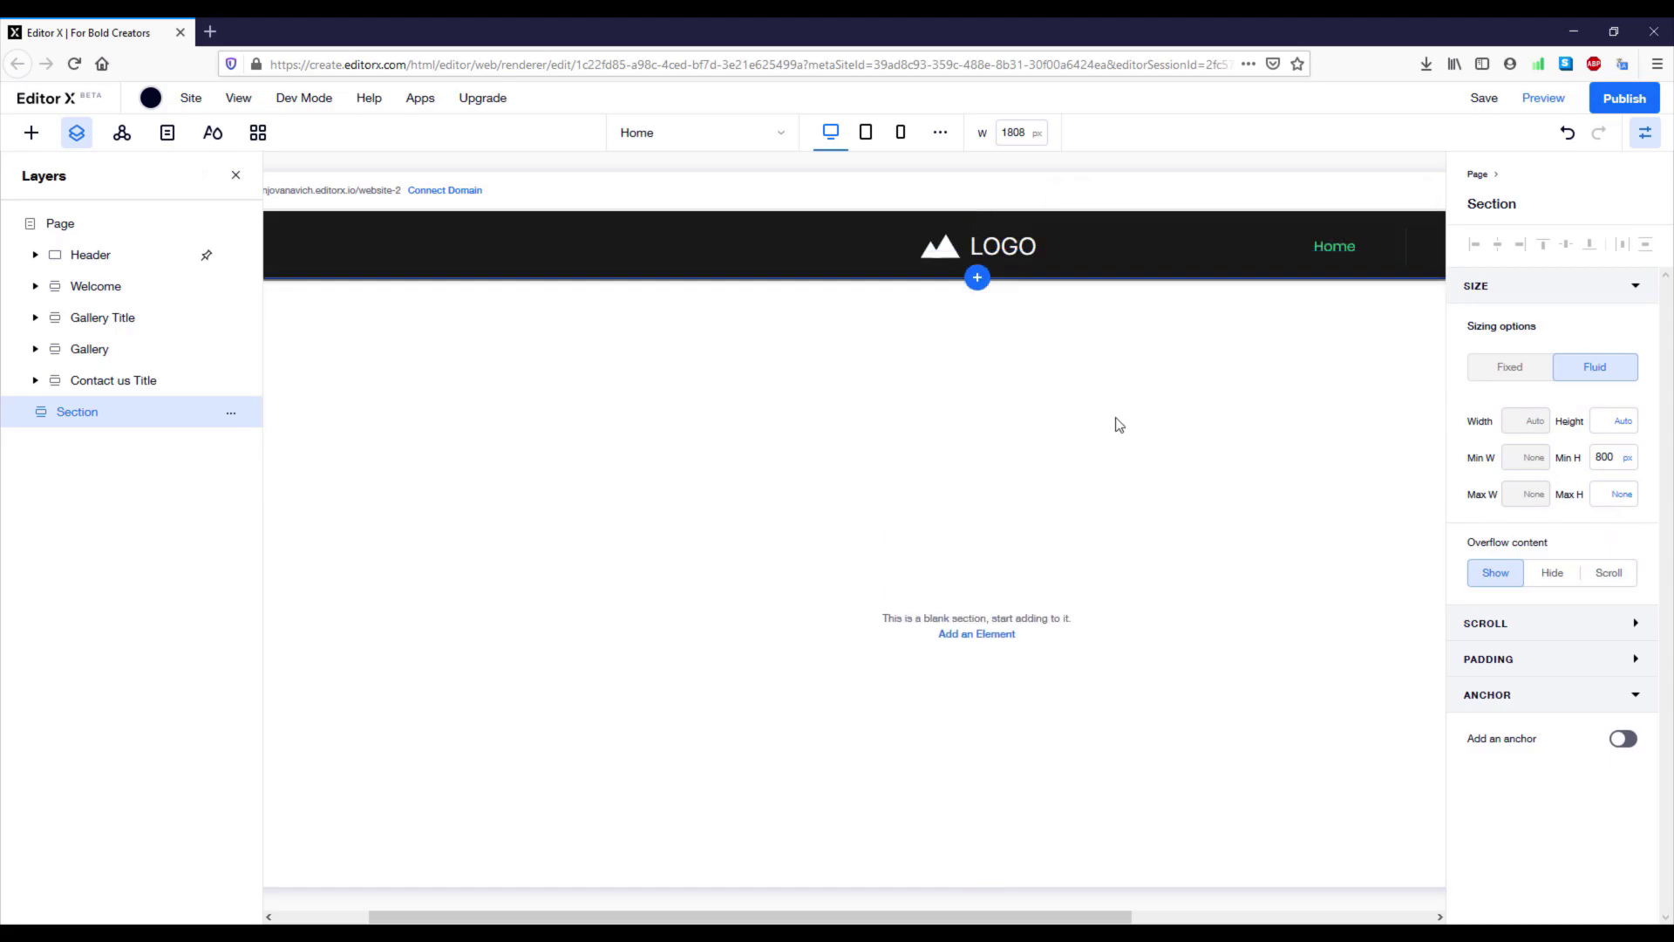
{"action": "left_click", "coordinate": [975, 637]}
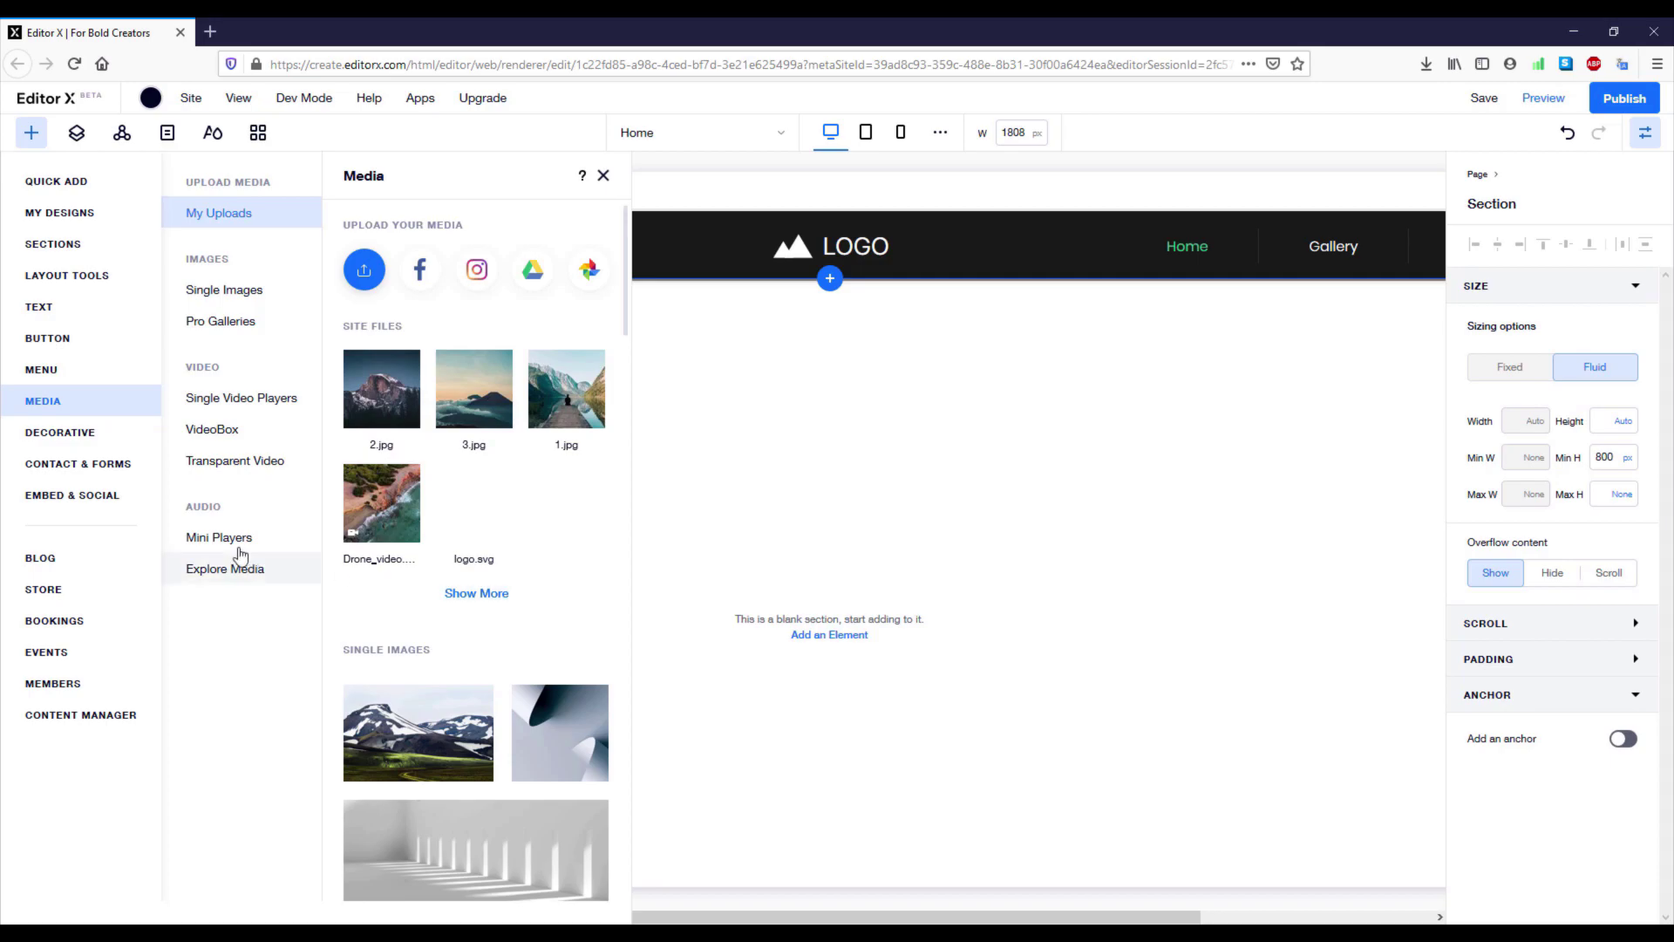
{"action": "mouse_move", "coordinate": [98, 480]}
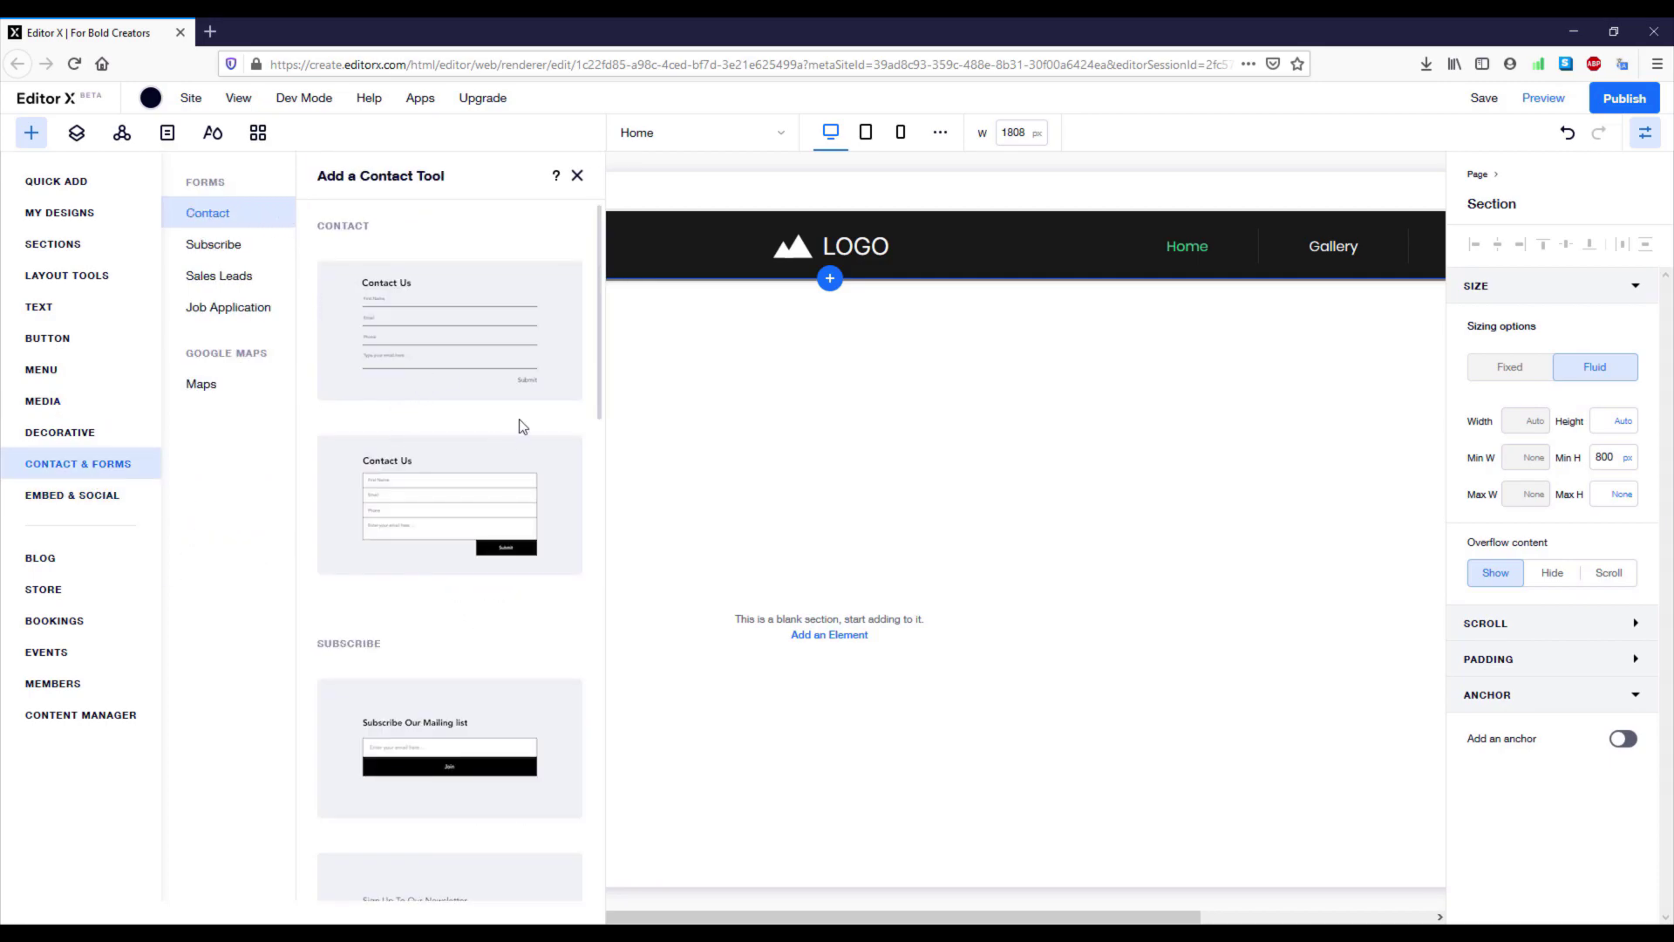
{"action": "left_click", "coordinate": [457, 479]}
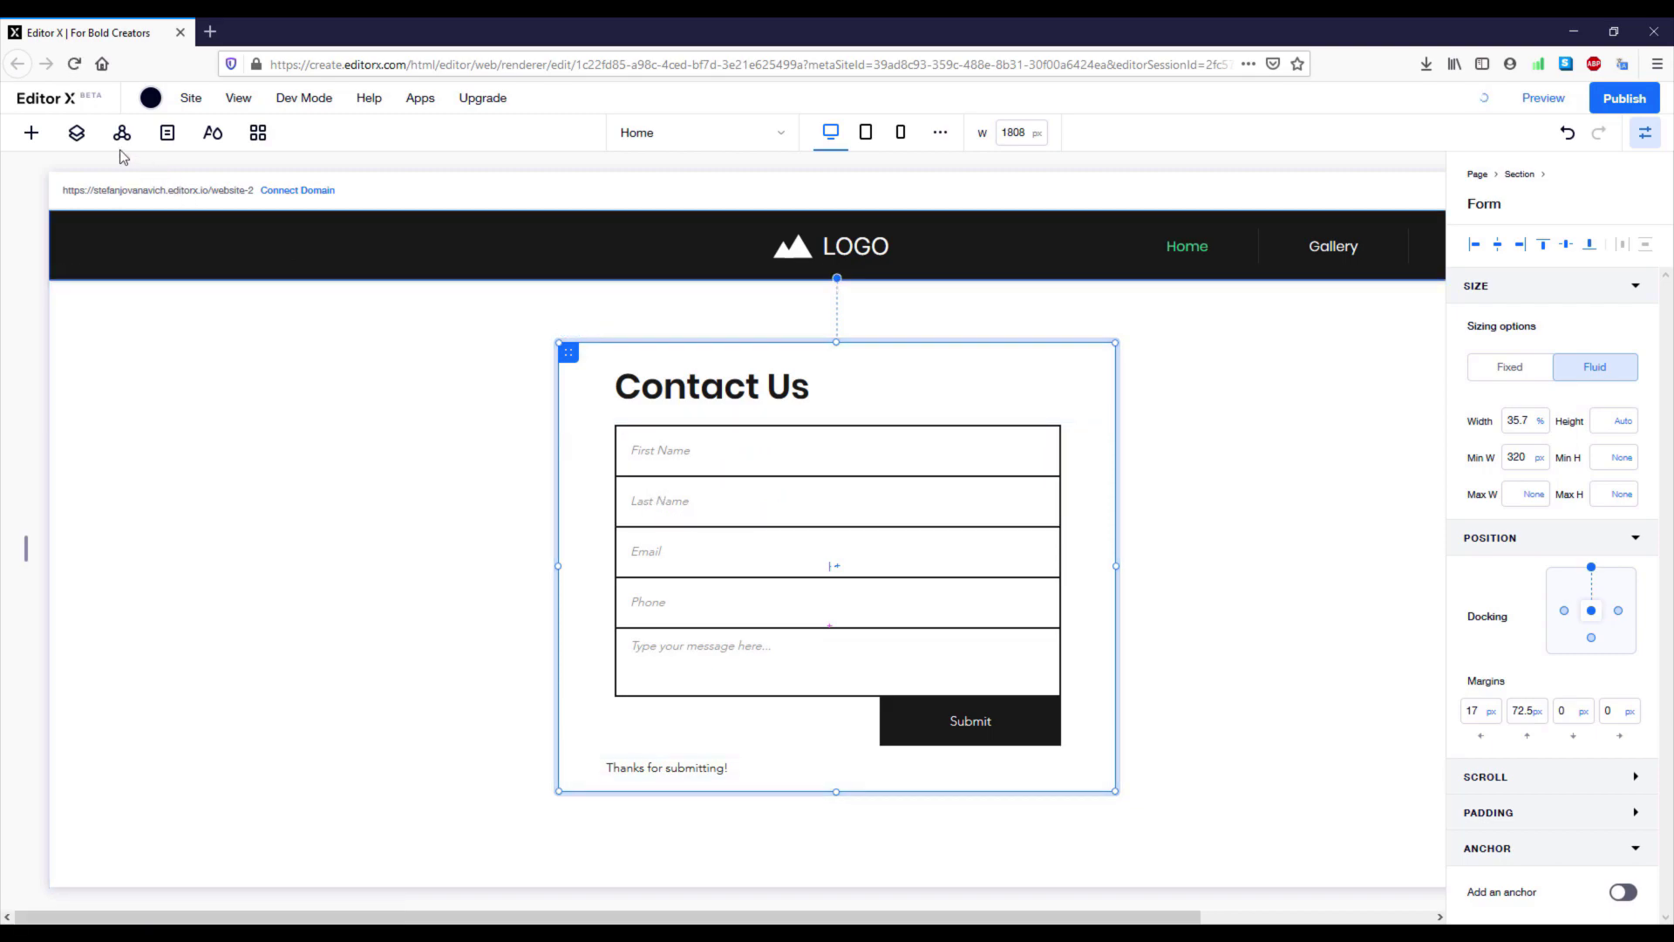
- Rename the new section holding the form as "Contact us" in the page's layers
{"action": "left_click", "coordinate": [77, 133]}
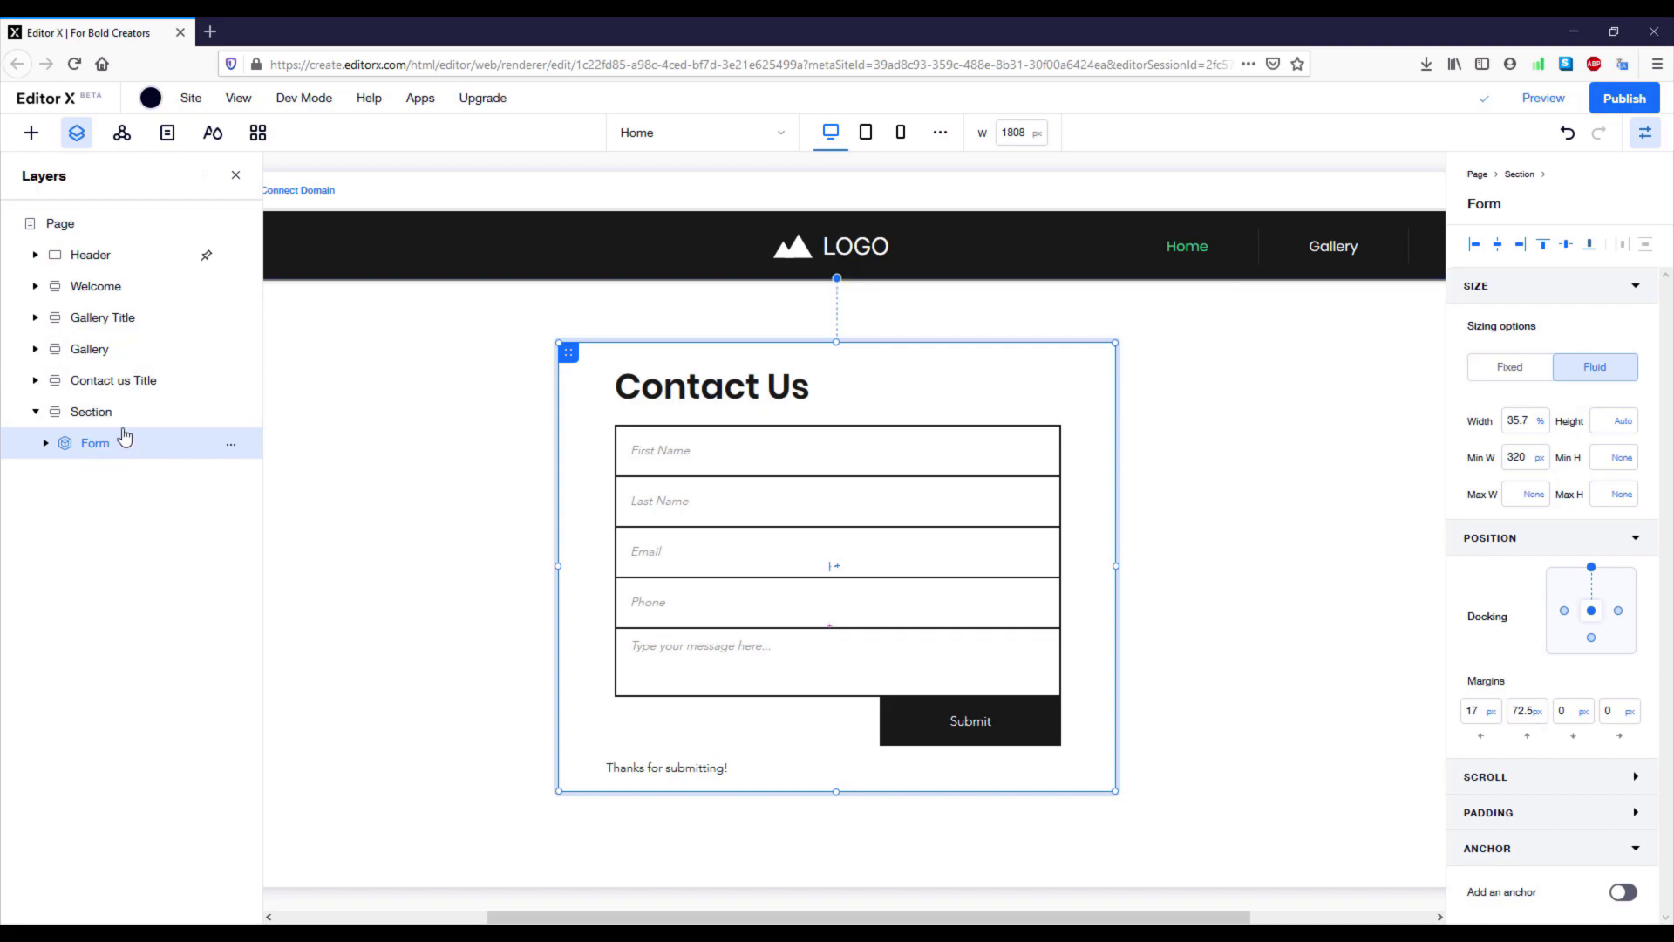
{"action": "double_click", "coordinate": [92, 415]}
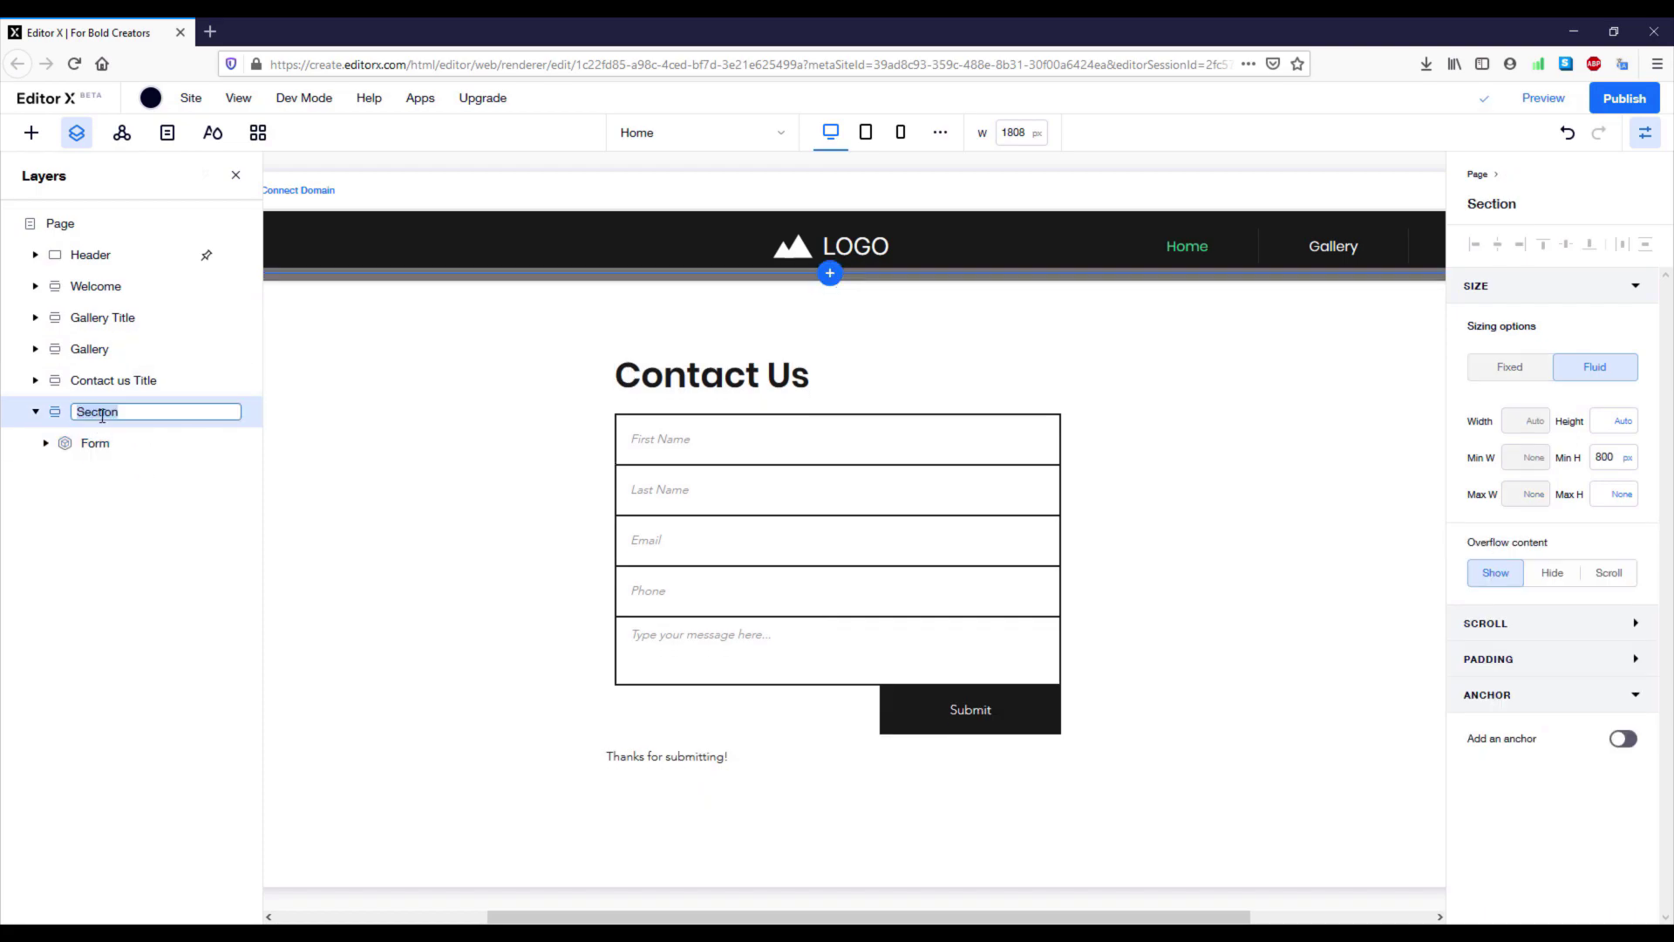
{"action": "type", "text": "Contact us"}
{"action": "key", "text": "Return"}
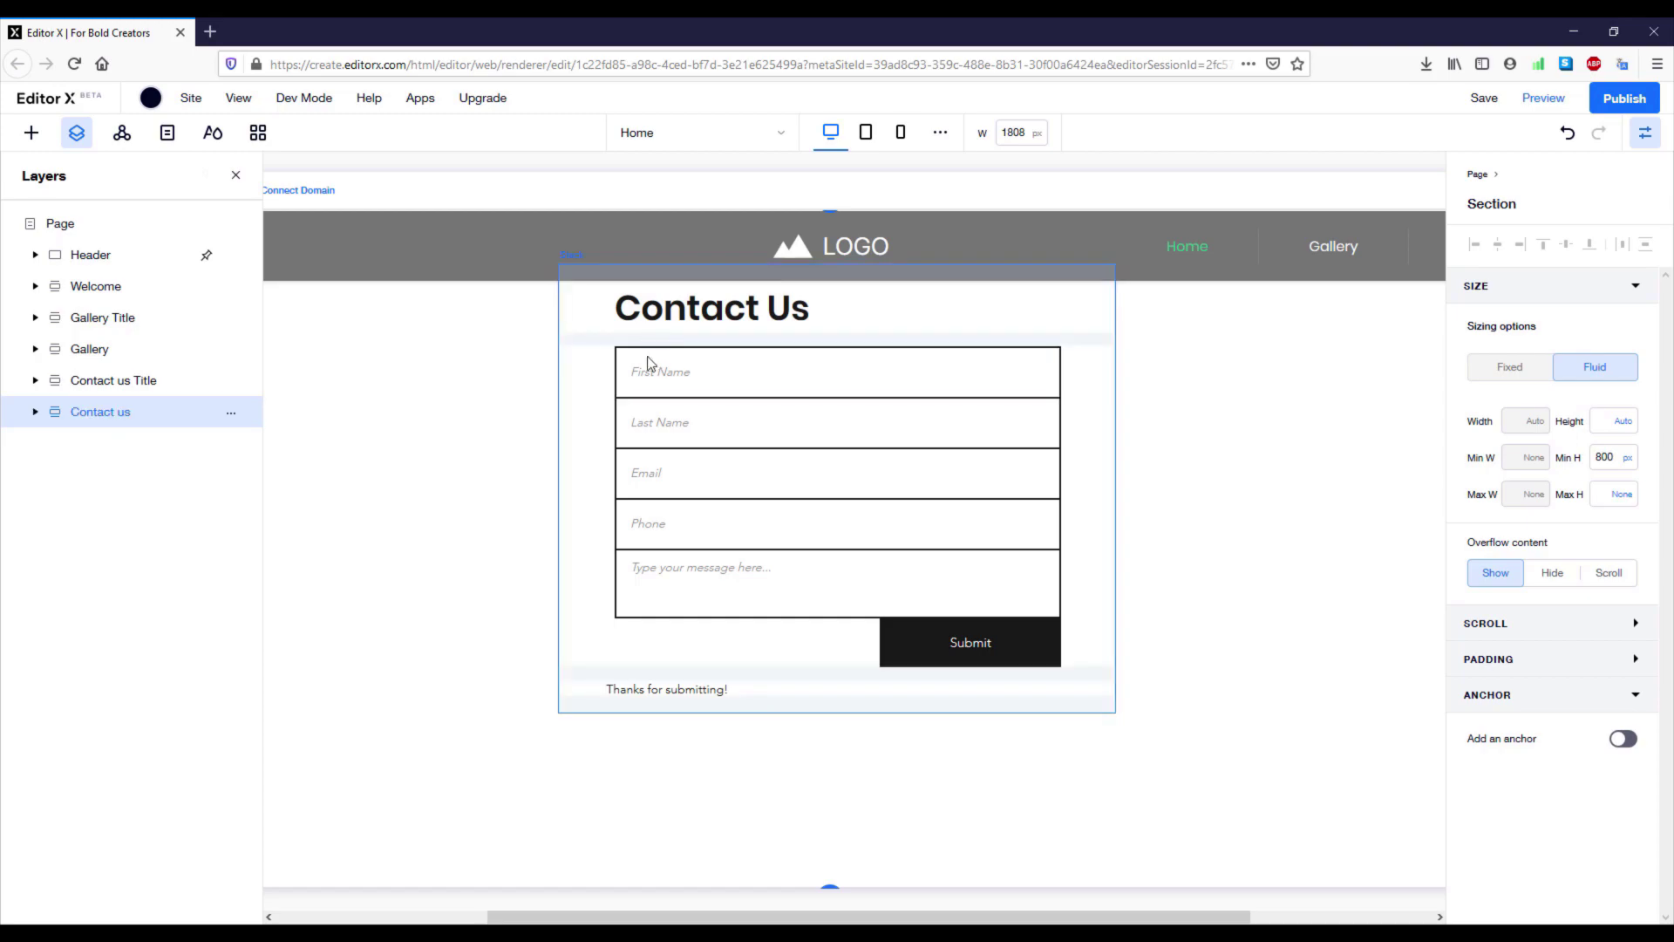
- Center the form within the Contact us section and dock it to both the left and right sides instead of the top
{"action": "scroll", "coordinate": [602, 361], "scroll_direction": "up", "scroll_amount": 2}
{"action": "left_click", "coordinate": [608, 376]}
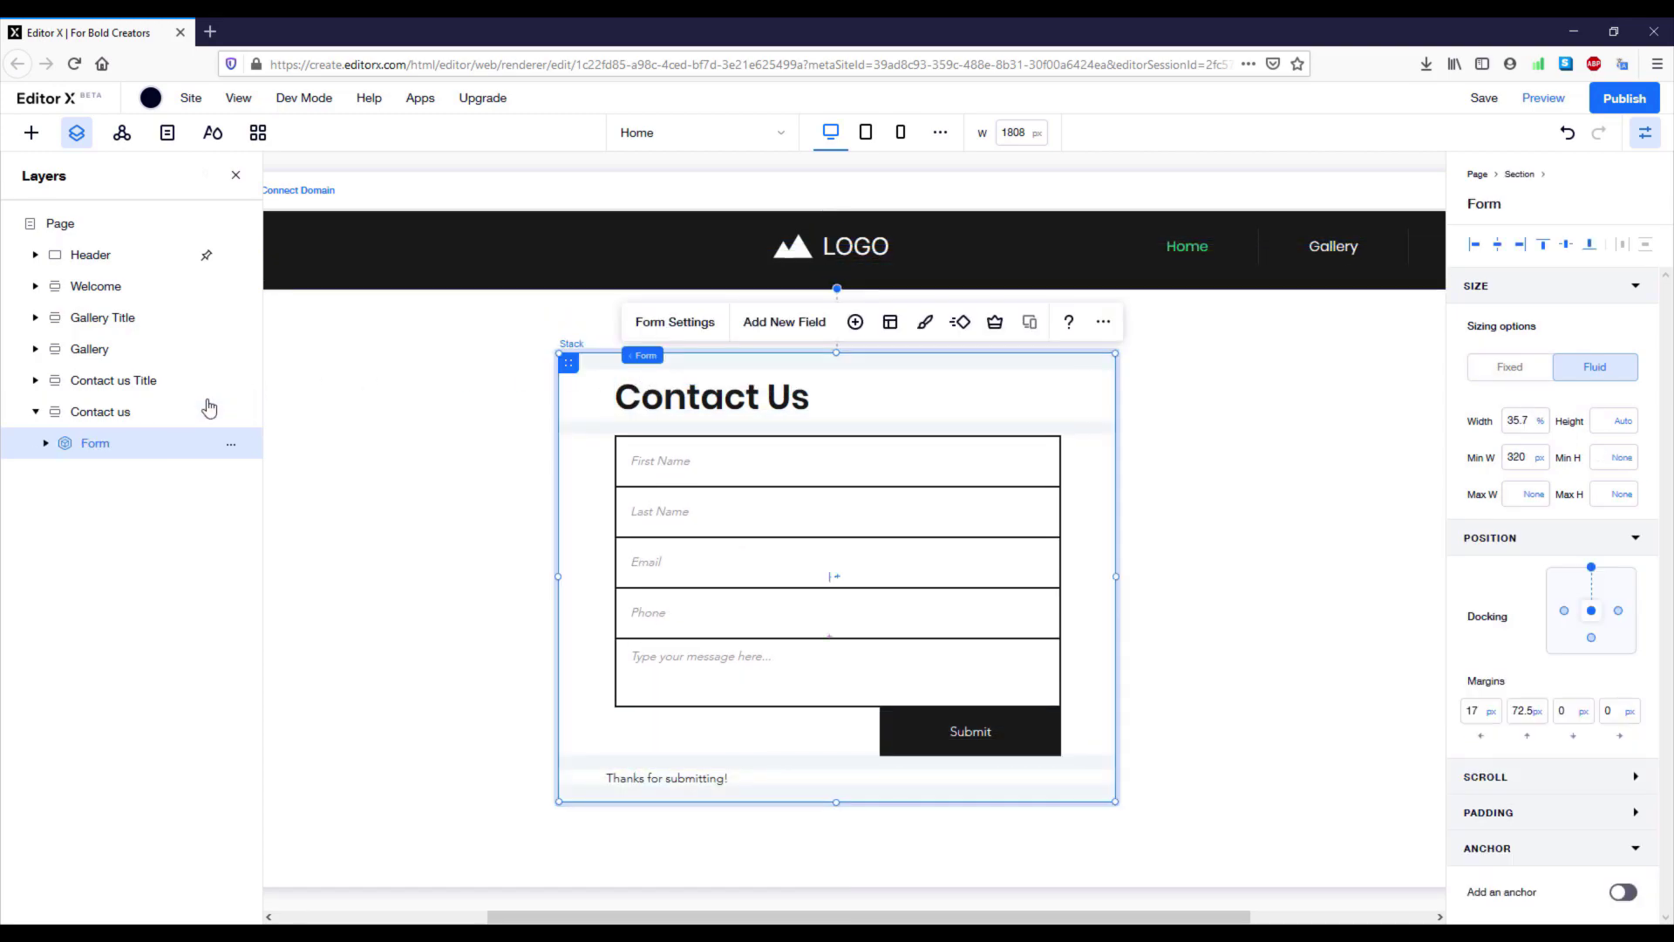
{"action": "left_click_drag", "start_coordinate": [571, 361], "coordinate": [568, 430]}
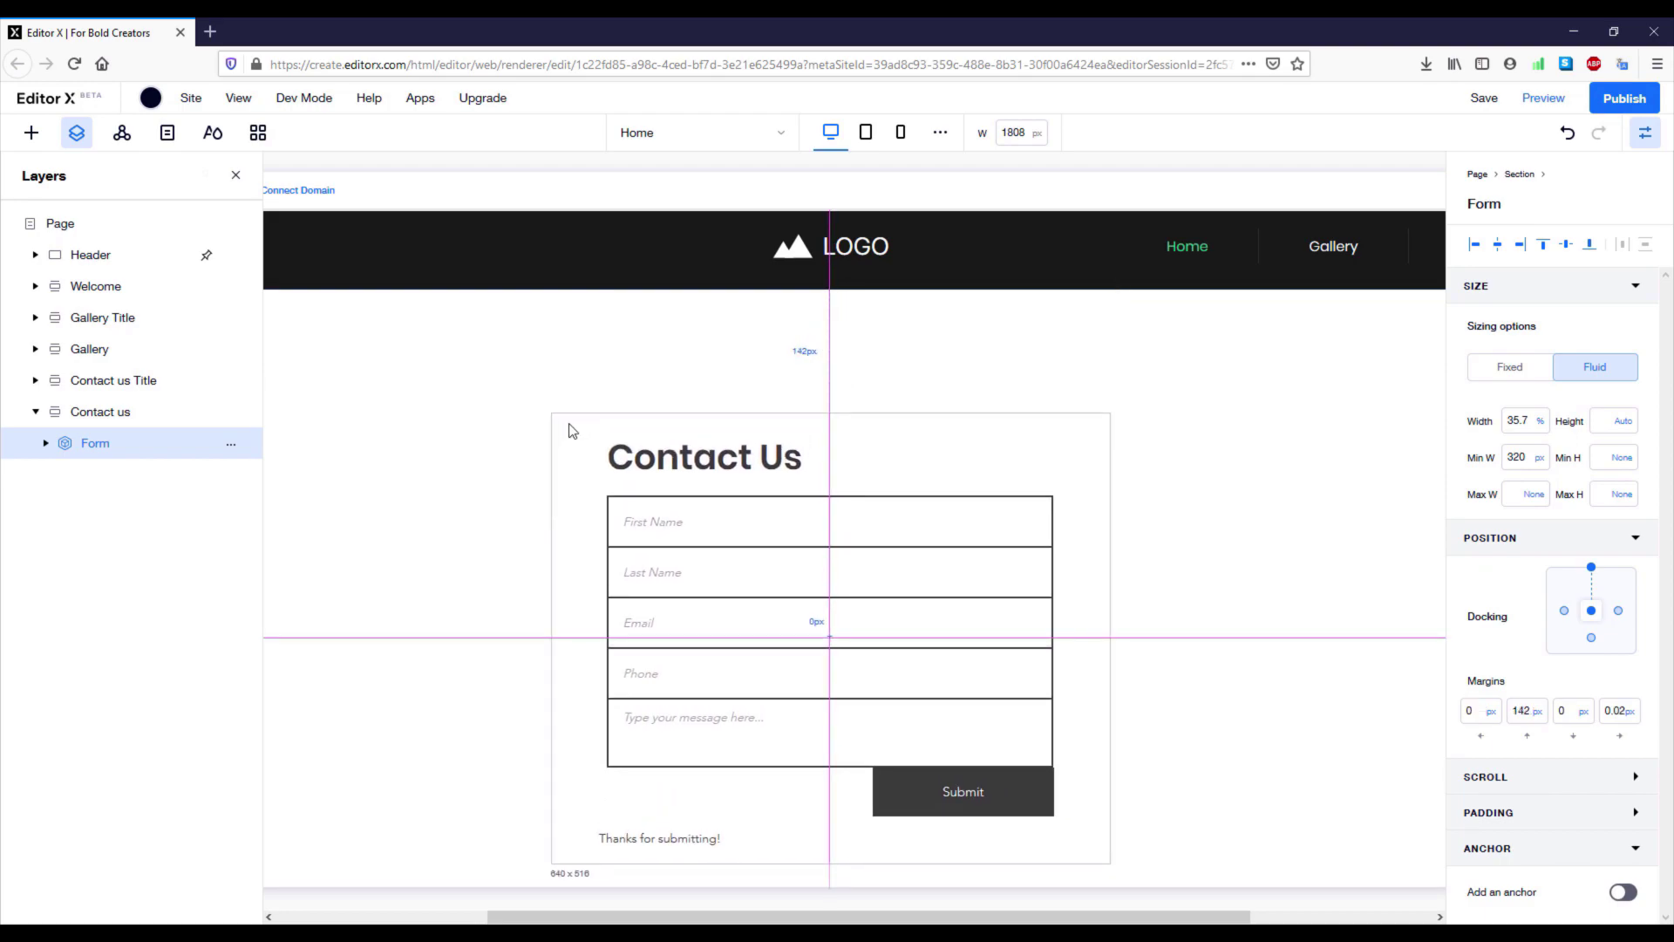
{"action": "left_click", "coordinate": [1592, 568]}
{"action": "left_click", "coordinate": [1565, 612]}
{"action": "left_click", "coordinate": [1619, 612]}
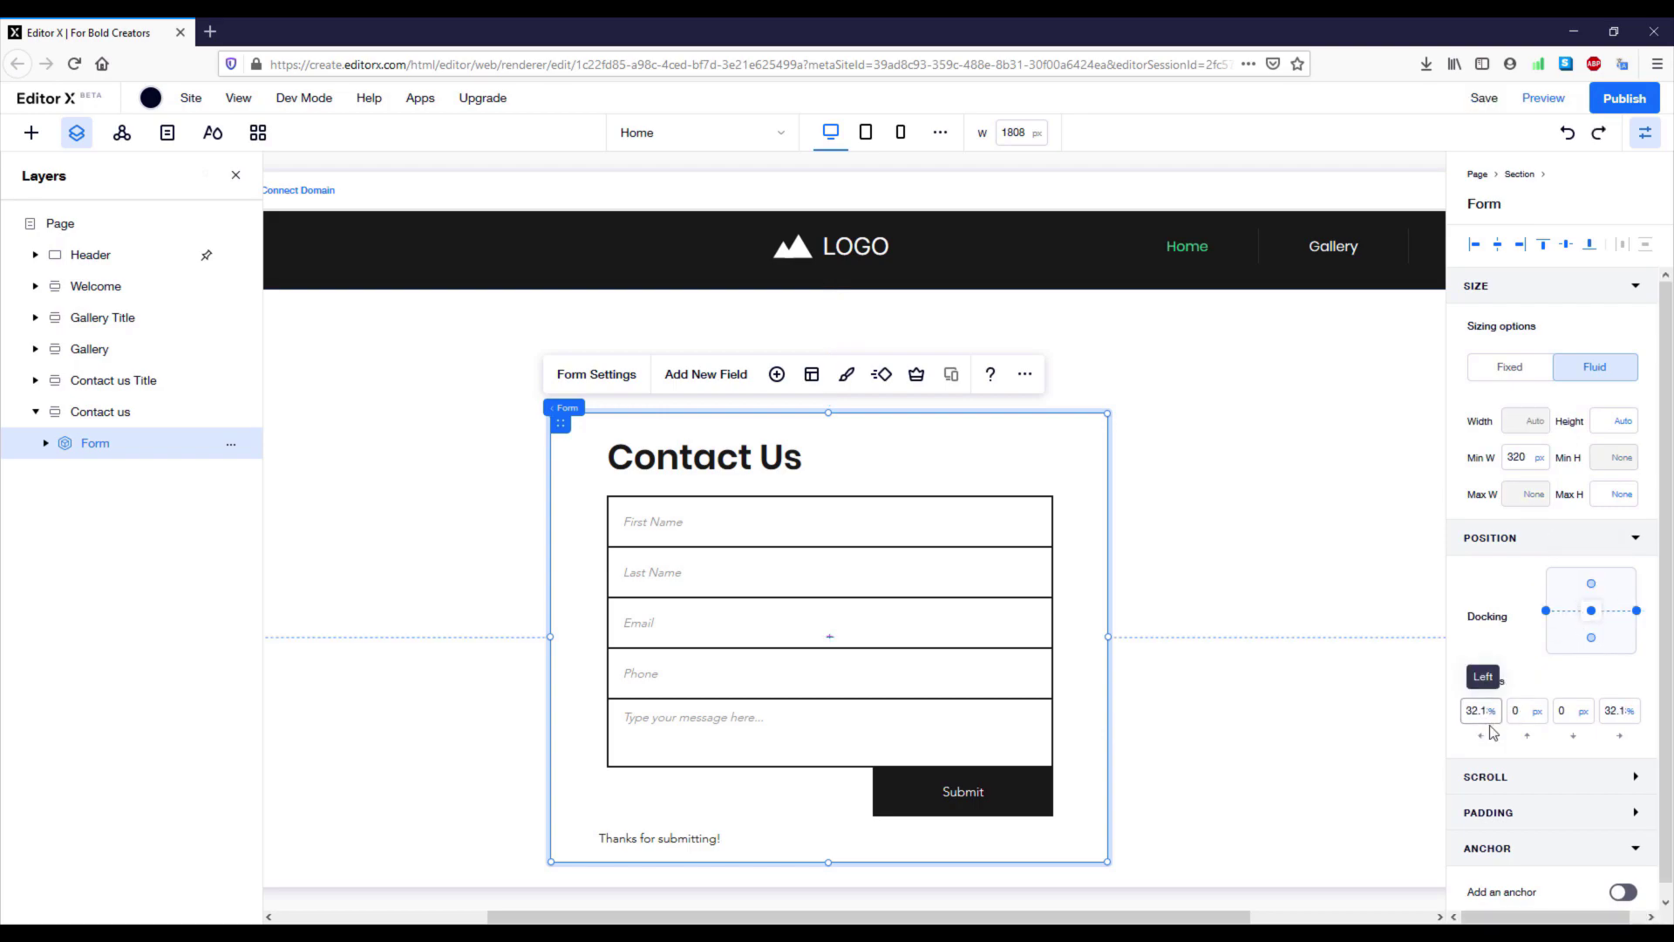
- Set the form's left and right margins to 30% each
{"action": "left_click", "coordinate": [1476, 714]}
{"action": "type", "text": "30"}
{"action": "left_click", "coordinate": [1613, 712]}
{"action": "type", "text": "30"}
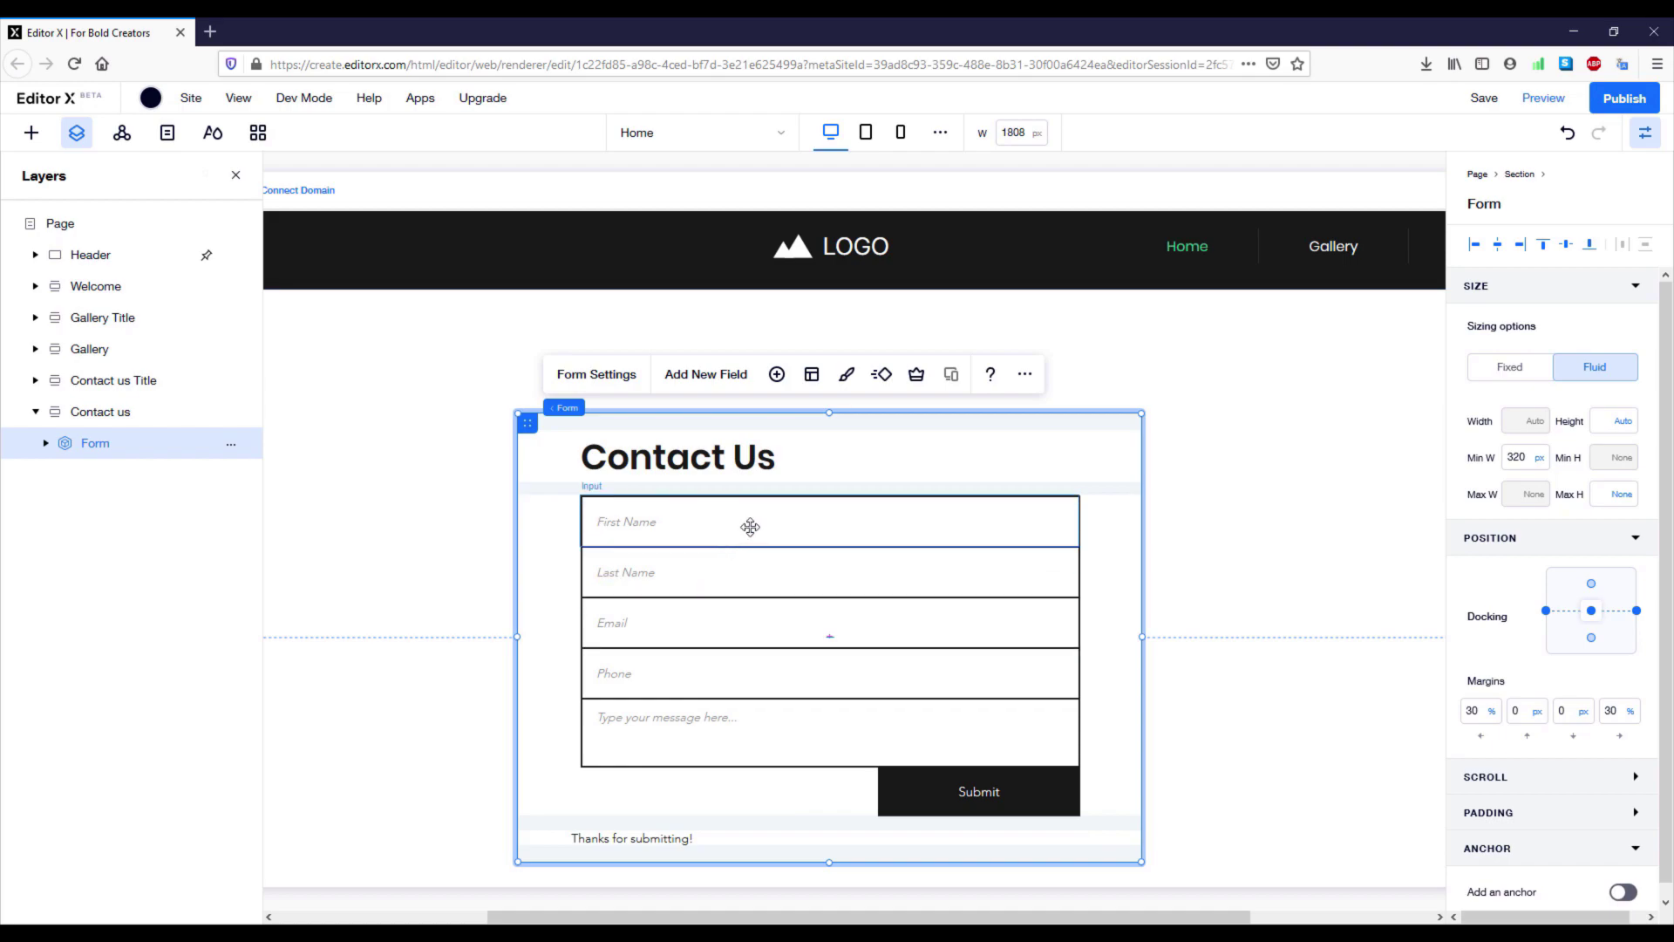
- Widen the form's Submit button to match the message field above it, setting its width to 80%
{"action": "left_click", "coordinate": [934, 793]}
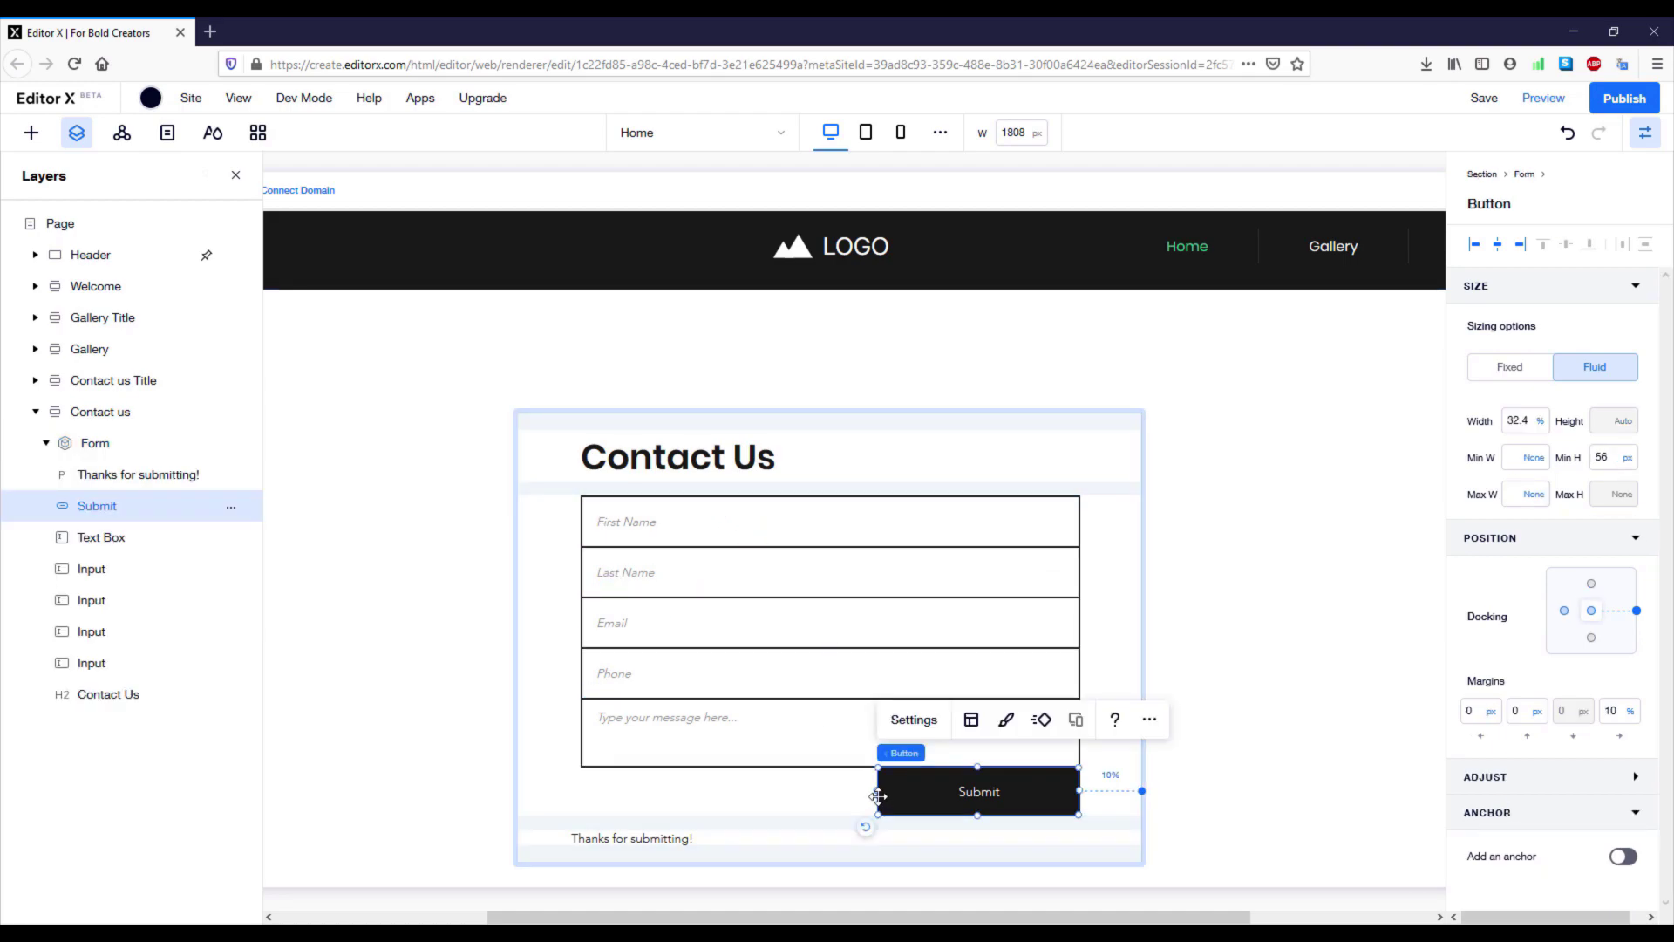
{"action": "left_click_drag", "start_coordinate": [879, 791], "coordinate": [581, 776]}
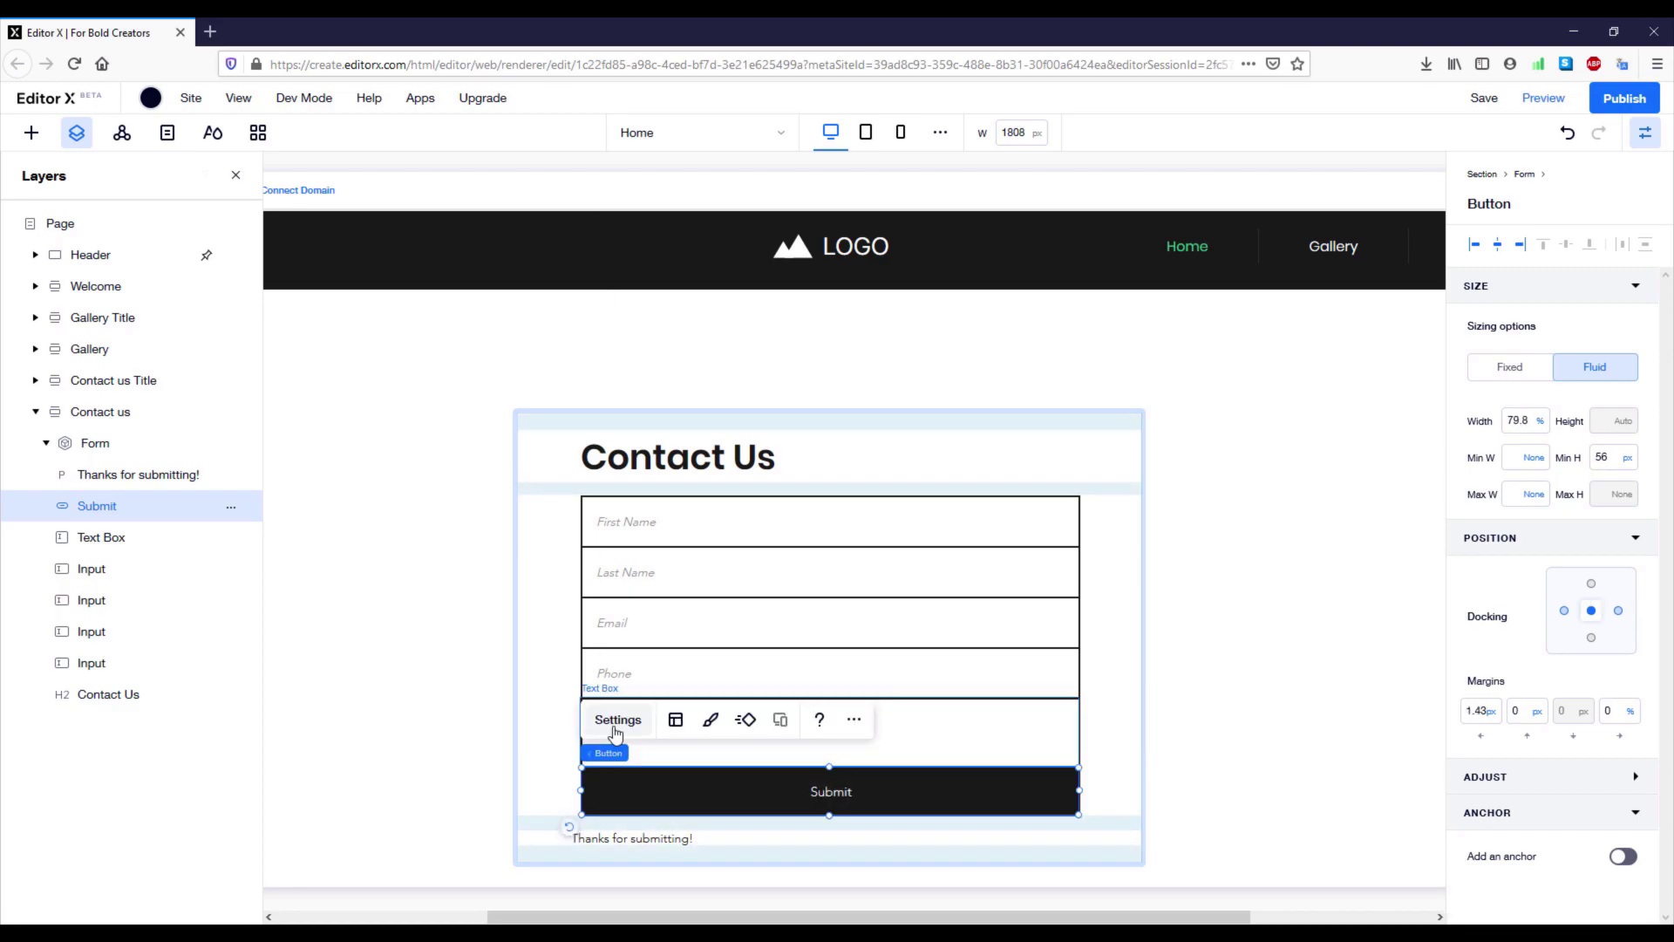
{"action": "left_click", "coordinate": [970, 724]}
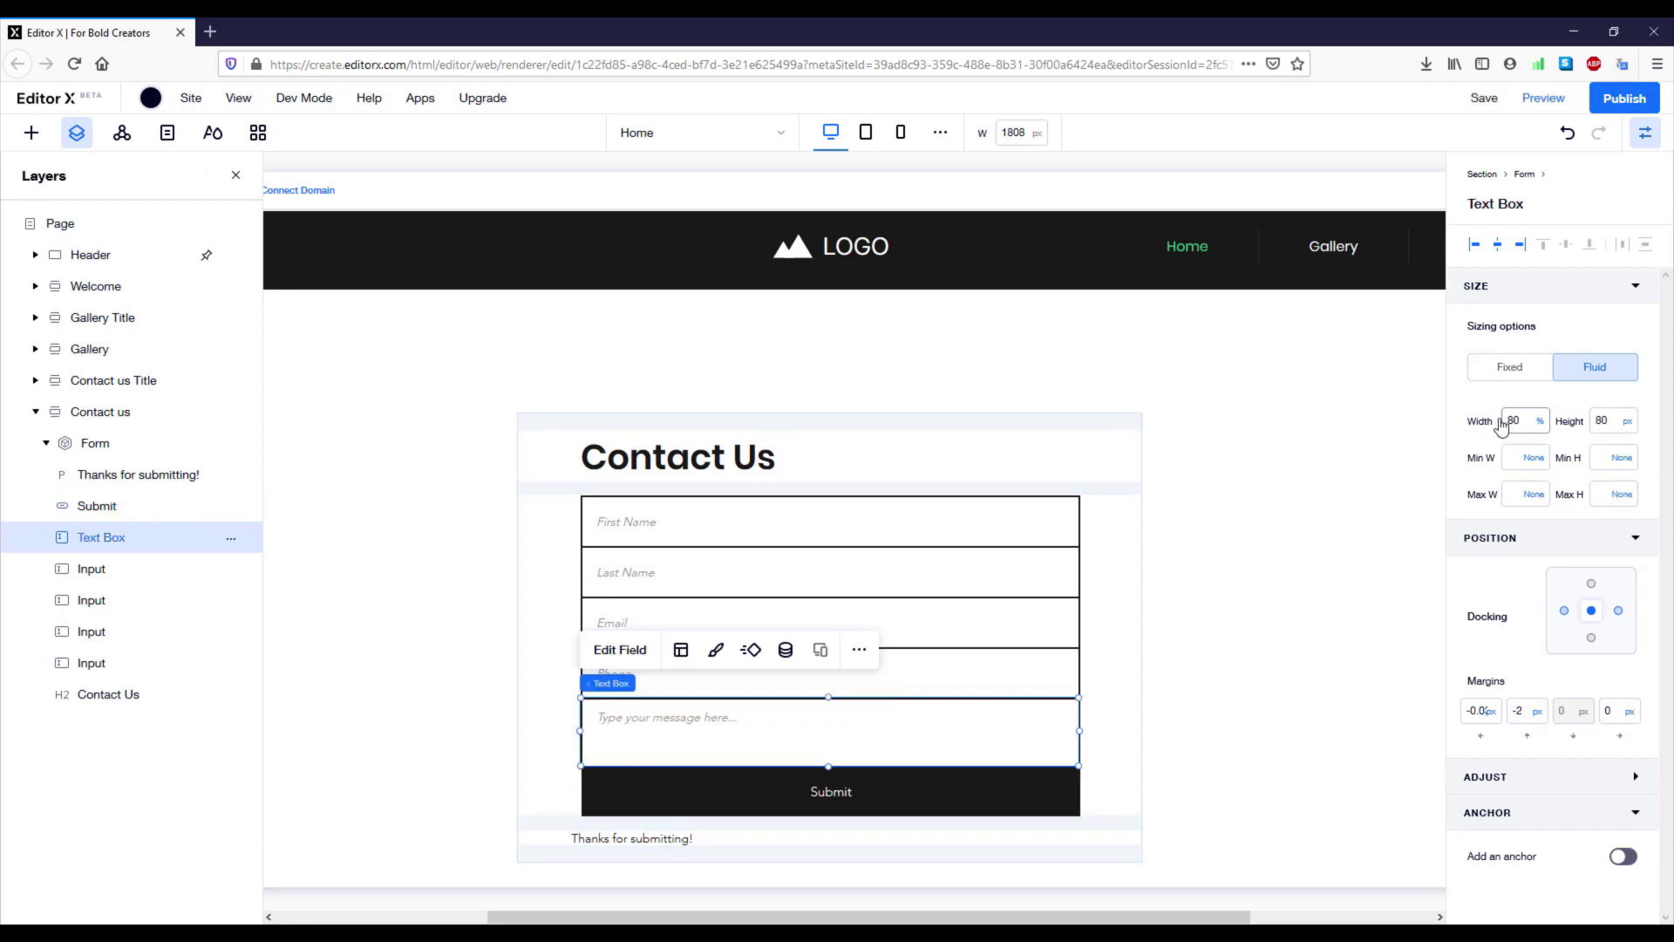
{"action": "left_click", "coordinate": [904, 791]}
{"action": "left_click", "coordinate": [1524, 423]}
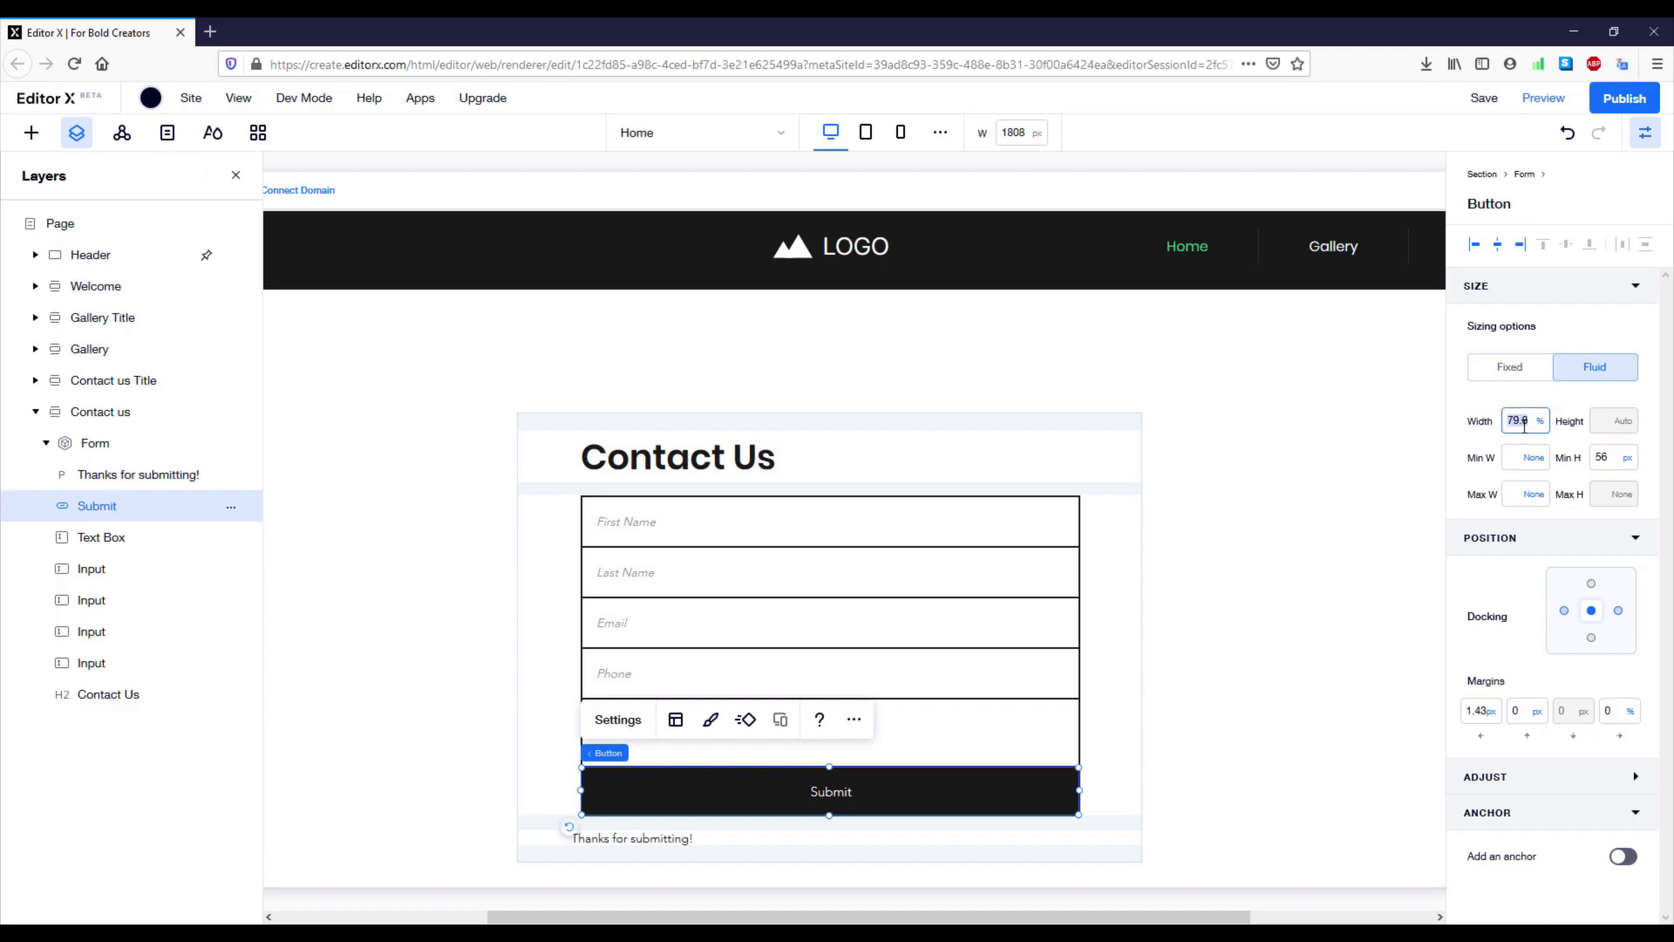
{"action": "type", "text": "80"}
{"action": "key", "text": "Return"}
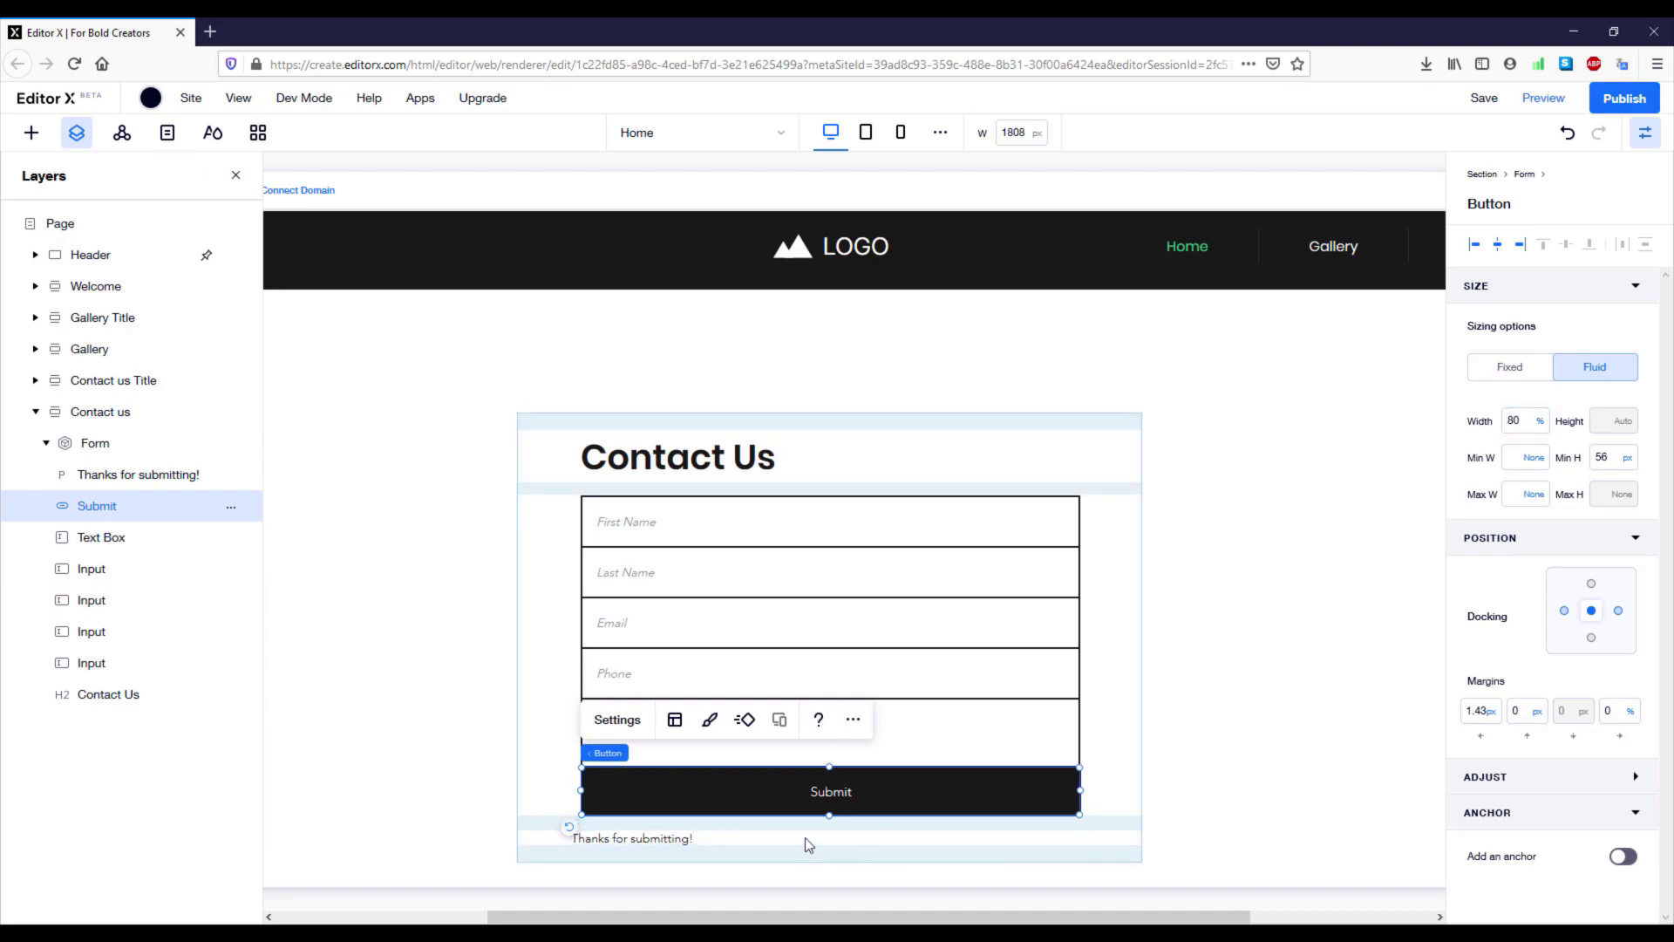
- Center-align the "Thanks for submitting!" text and line up the Submit button with the form fields
{"action": "left_click", "coordinate": [660, 840]}
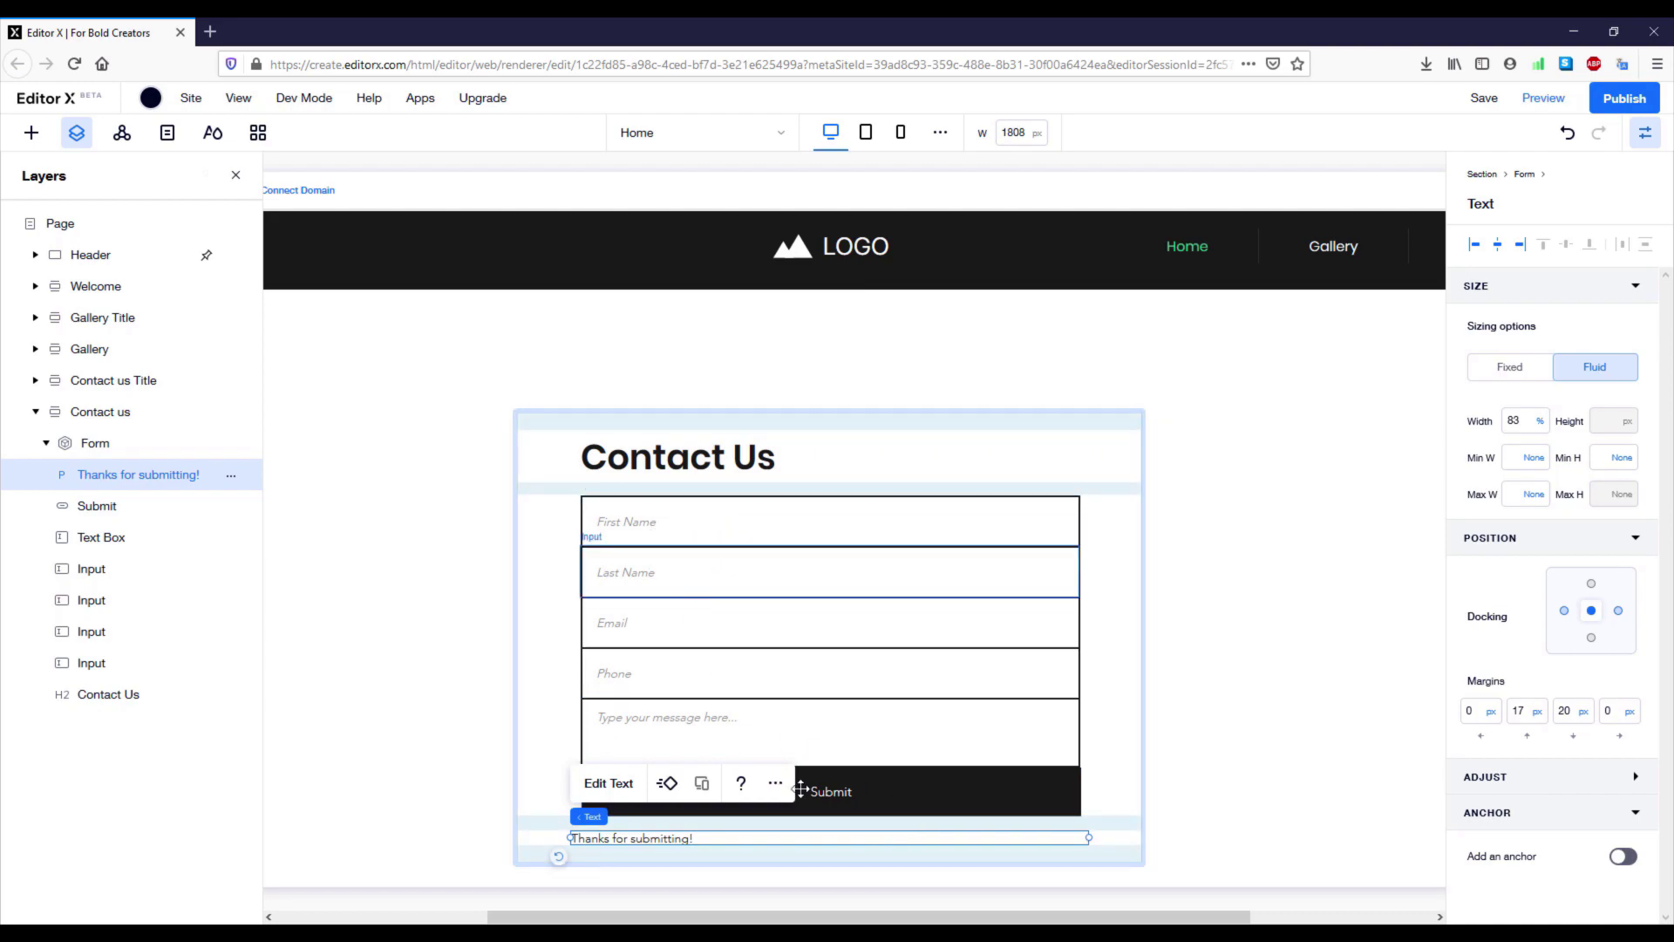
{"action": "left_click", "coordinate": [610, 783]}
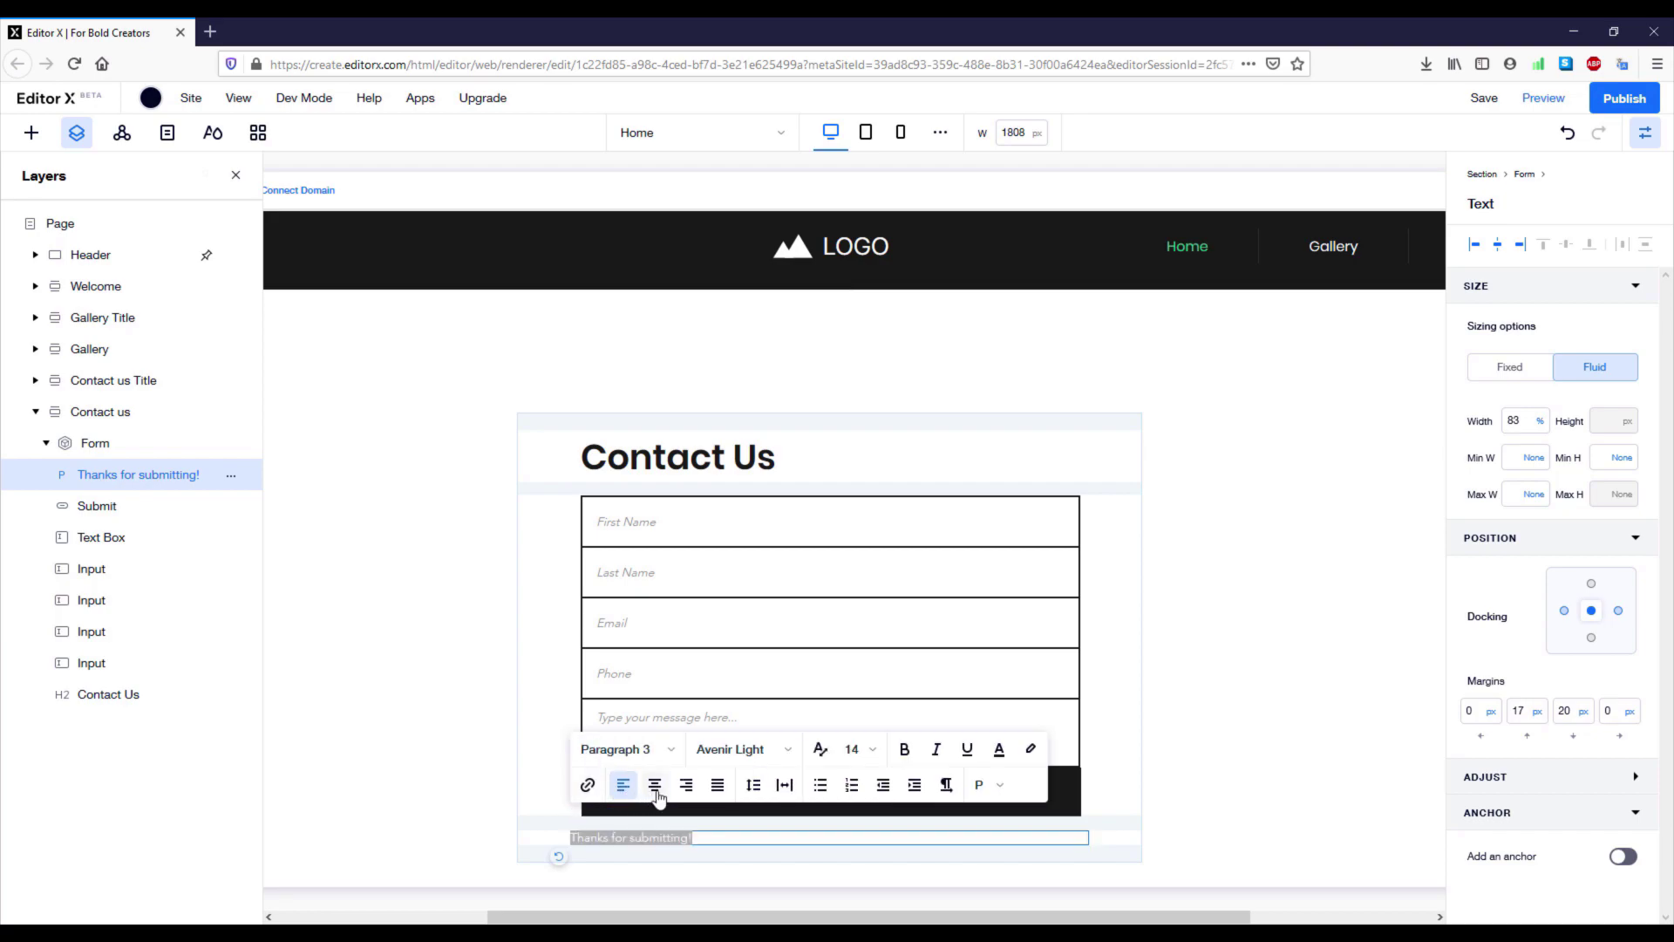
{"action": "left_click", "coordinate": [656, 786]}
{"action": "left_click", "coordinate": [1169, 742]}
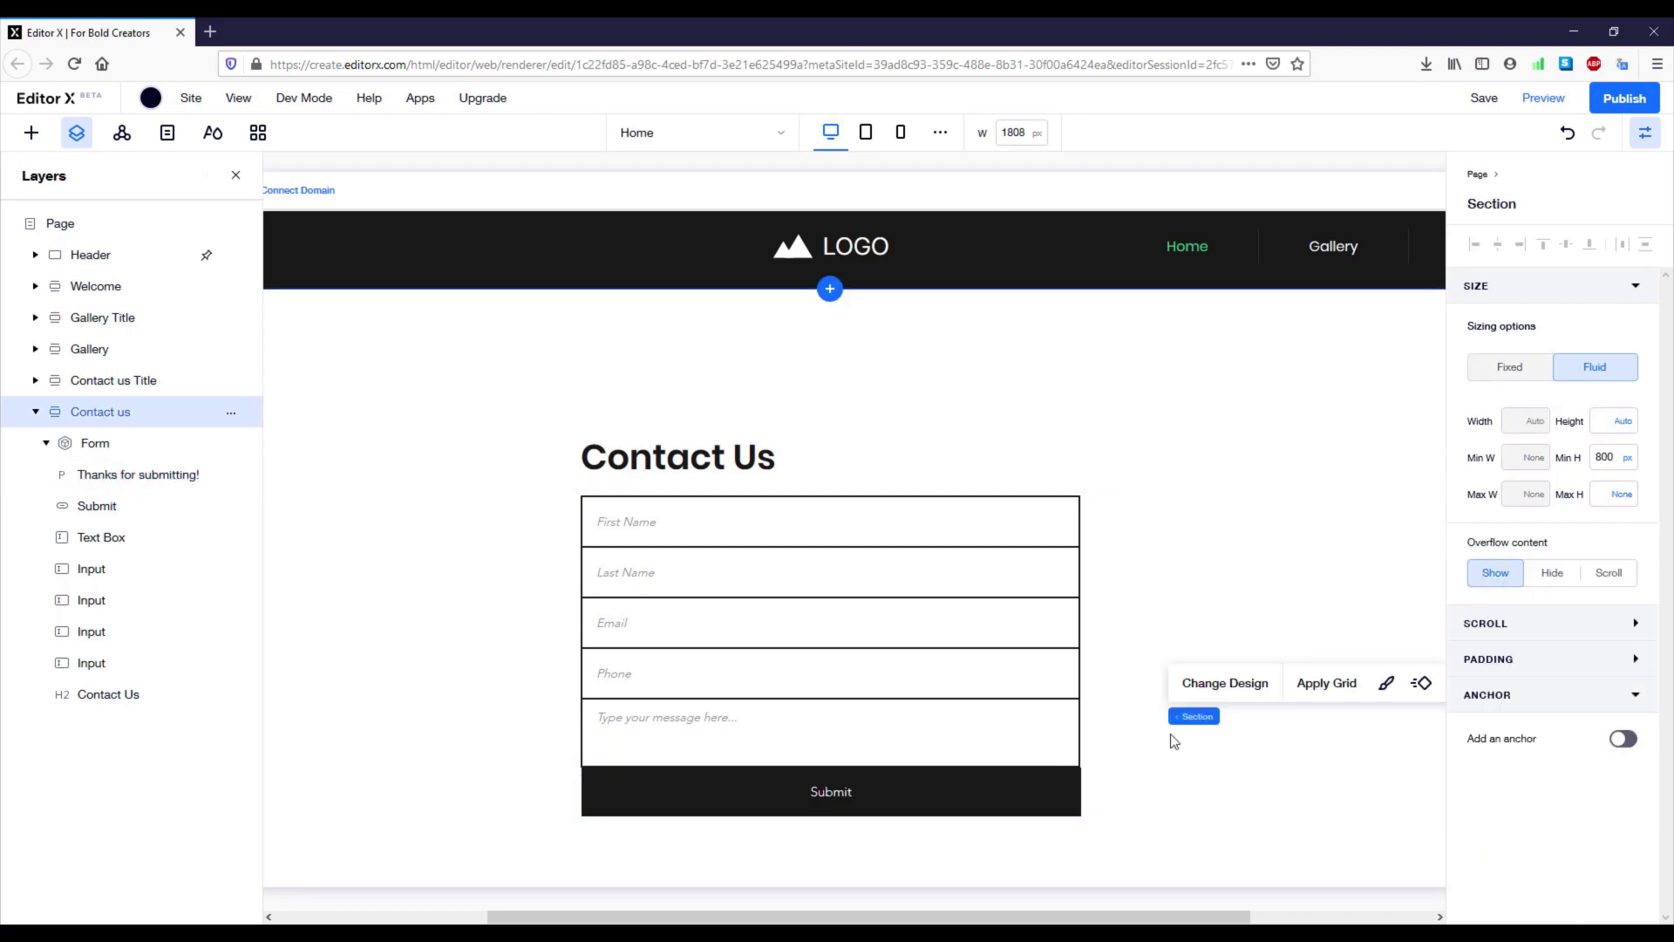
{"action": "left_click", "coordinate": [1029, 785]}
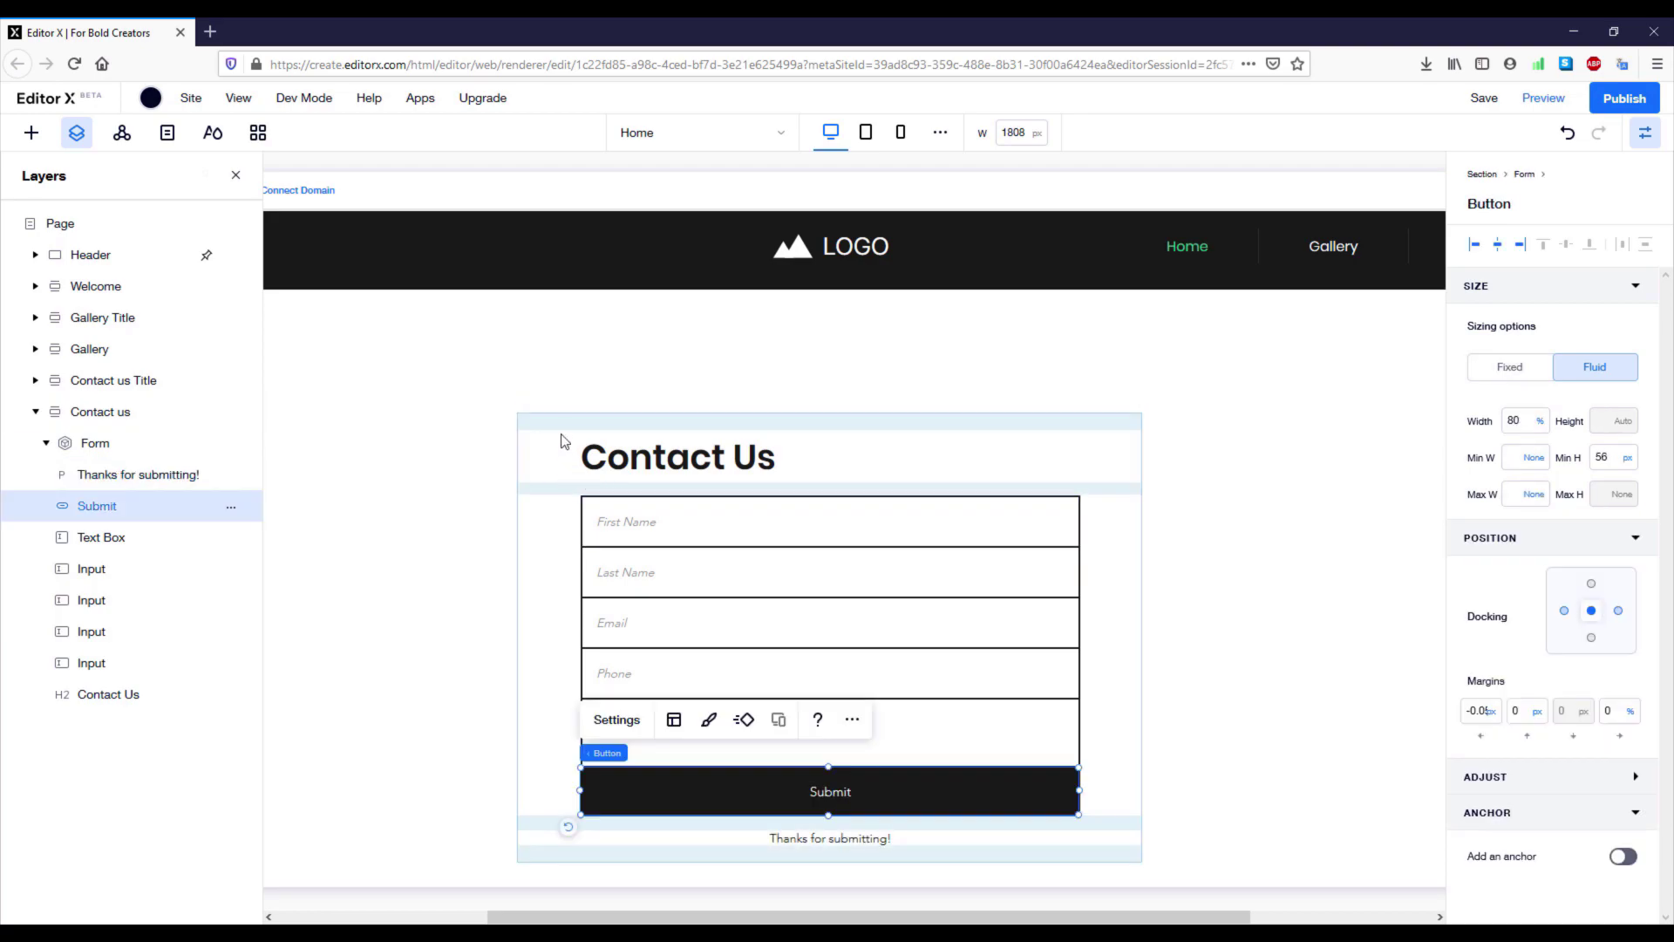
- Examine the categories of fields that can be added to the form, as well as its layout options
{"action": "left_click", "coordinate": [102, 444]}
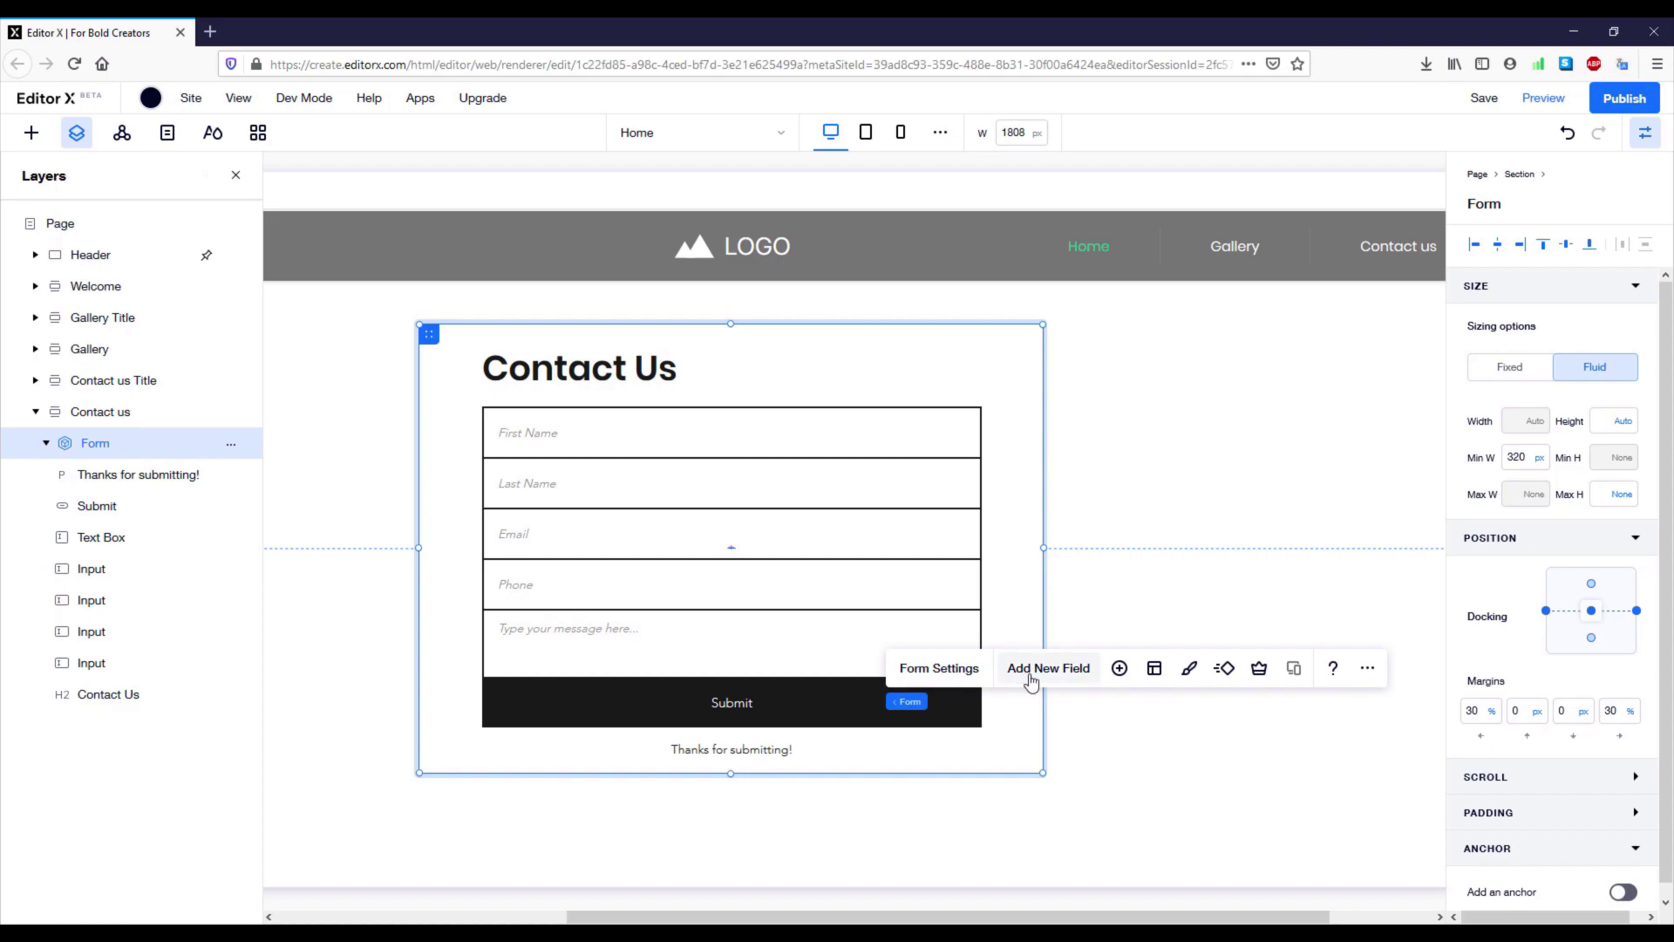
{"action": "left_click", "coordinate": [1119, 670]}
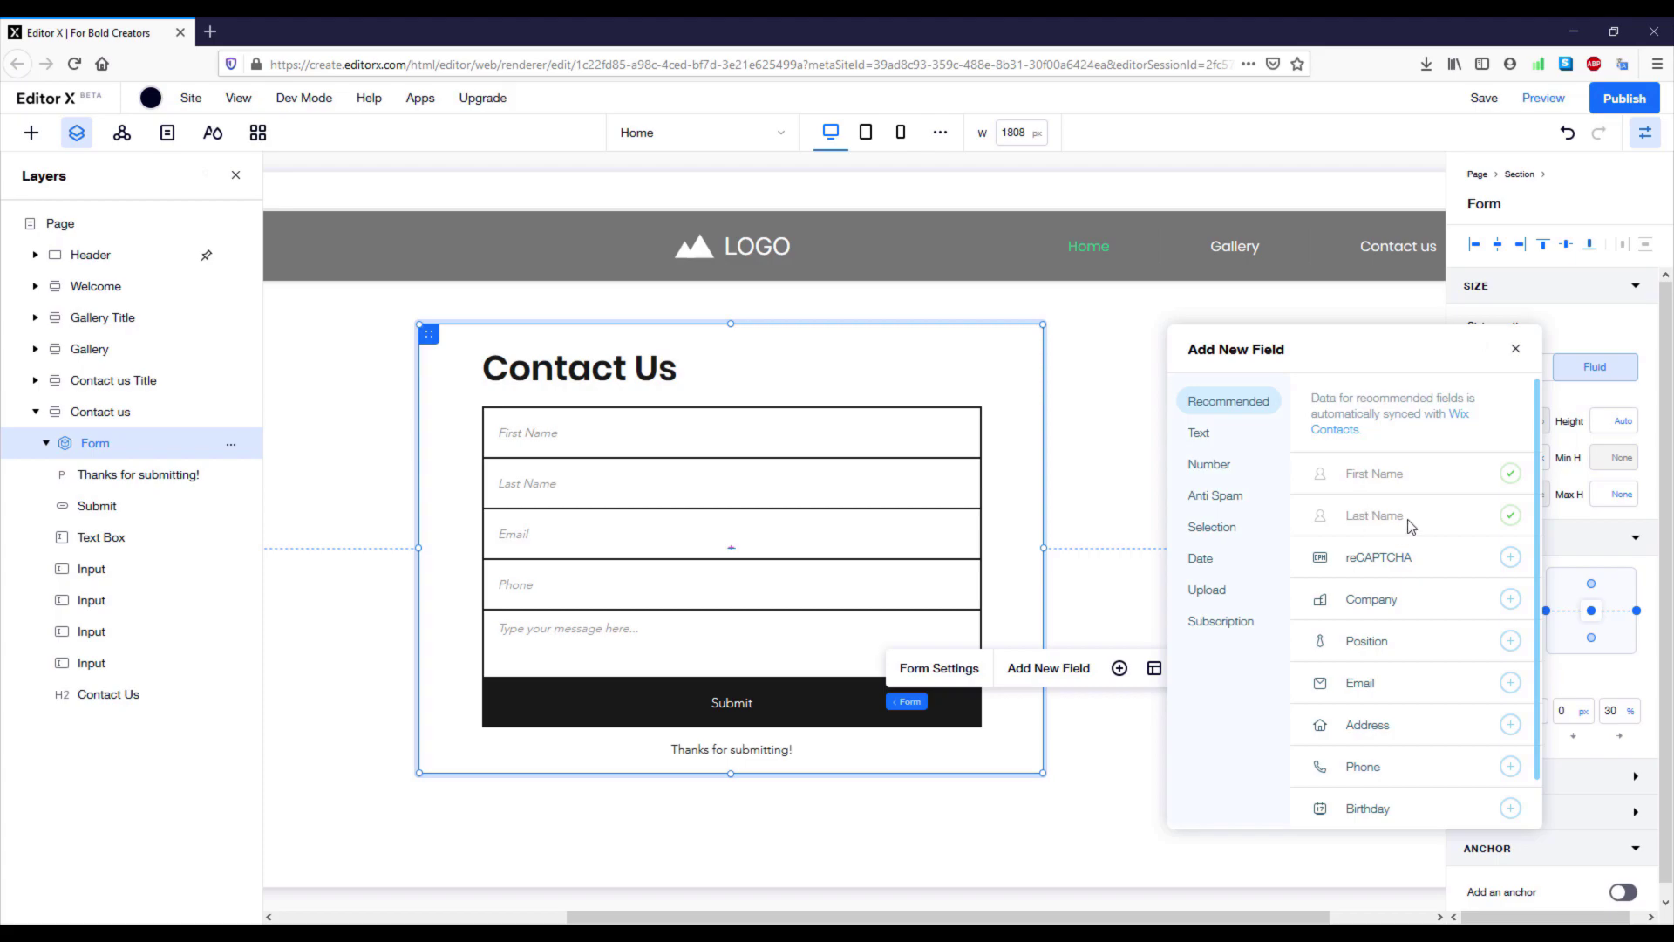
{"action": "scroll", "coordinate": [1410, 525], "scroll_direction": "down", "scroll_amount": 1}
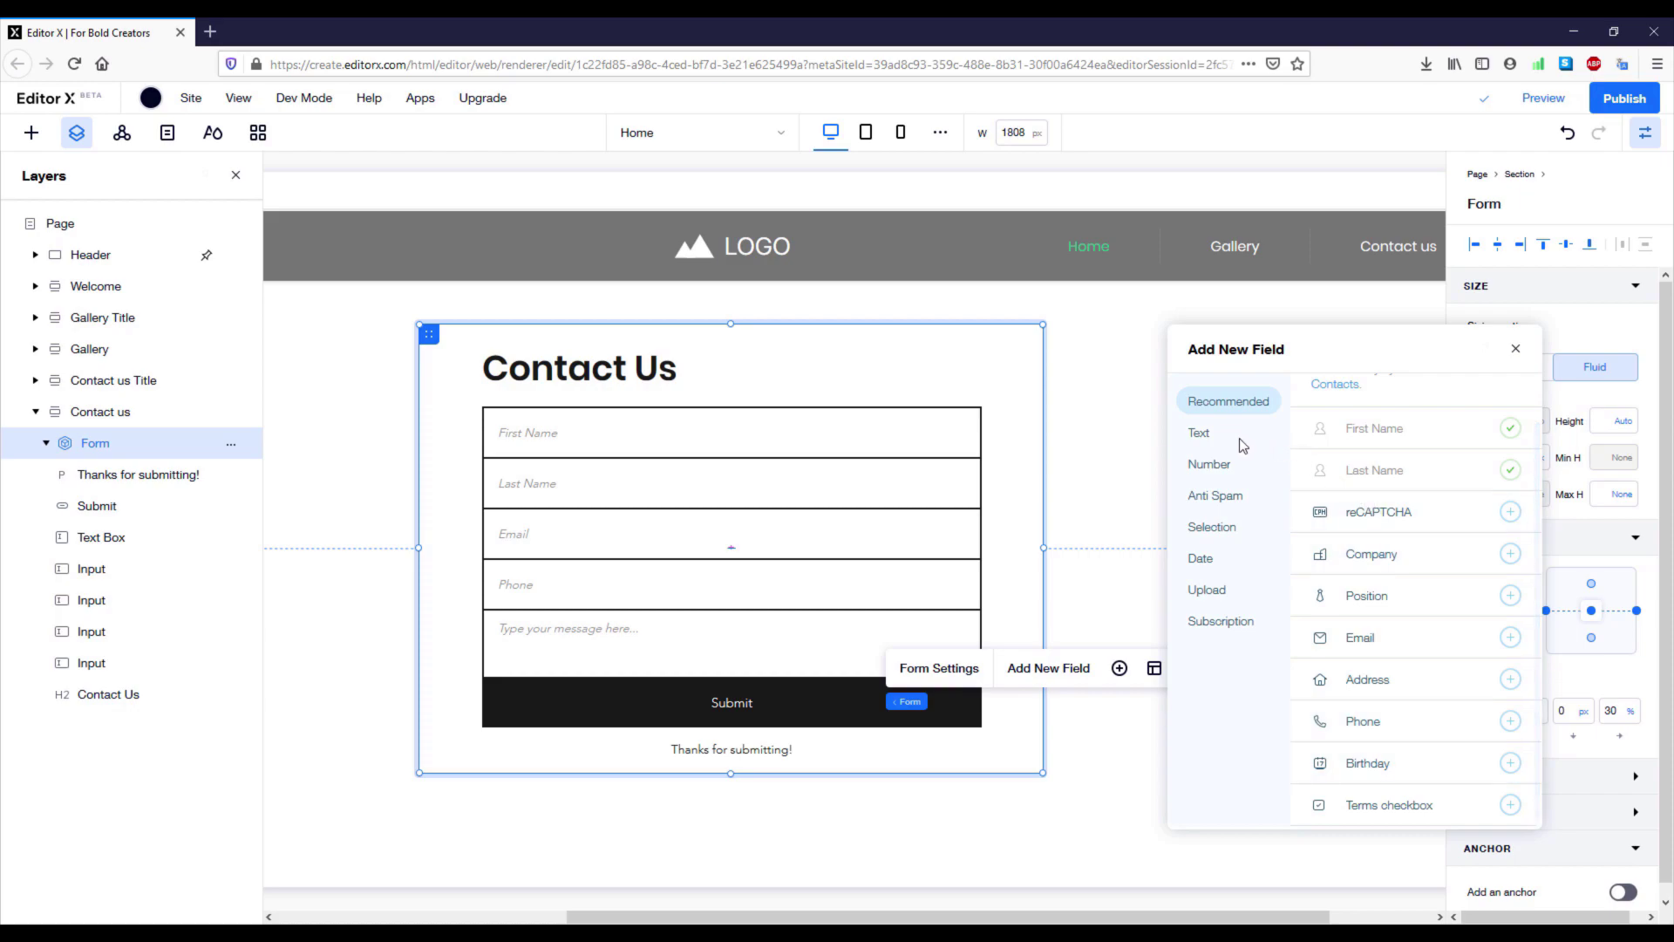
{"action": "left_click", "coordinate": [1212, 435]}
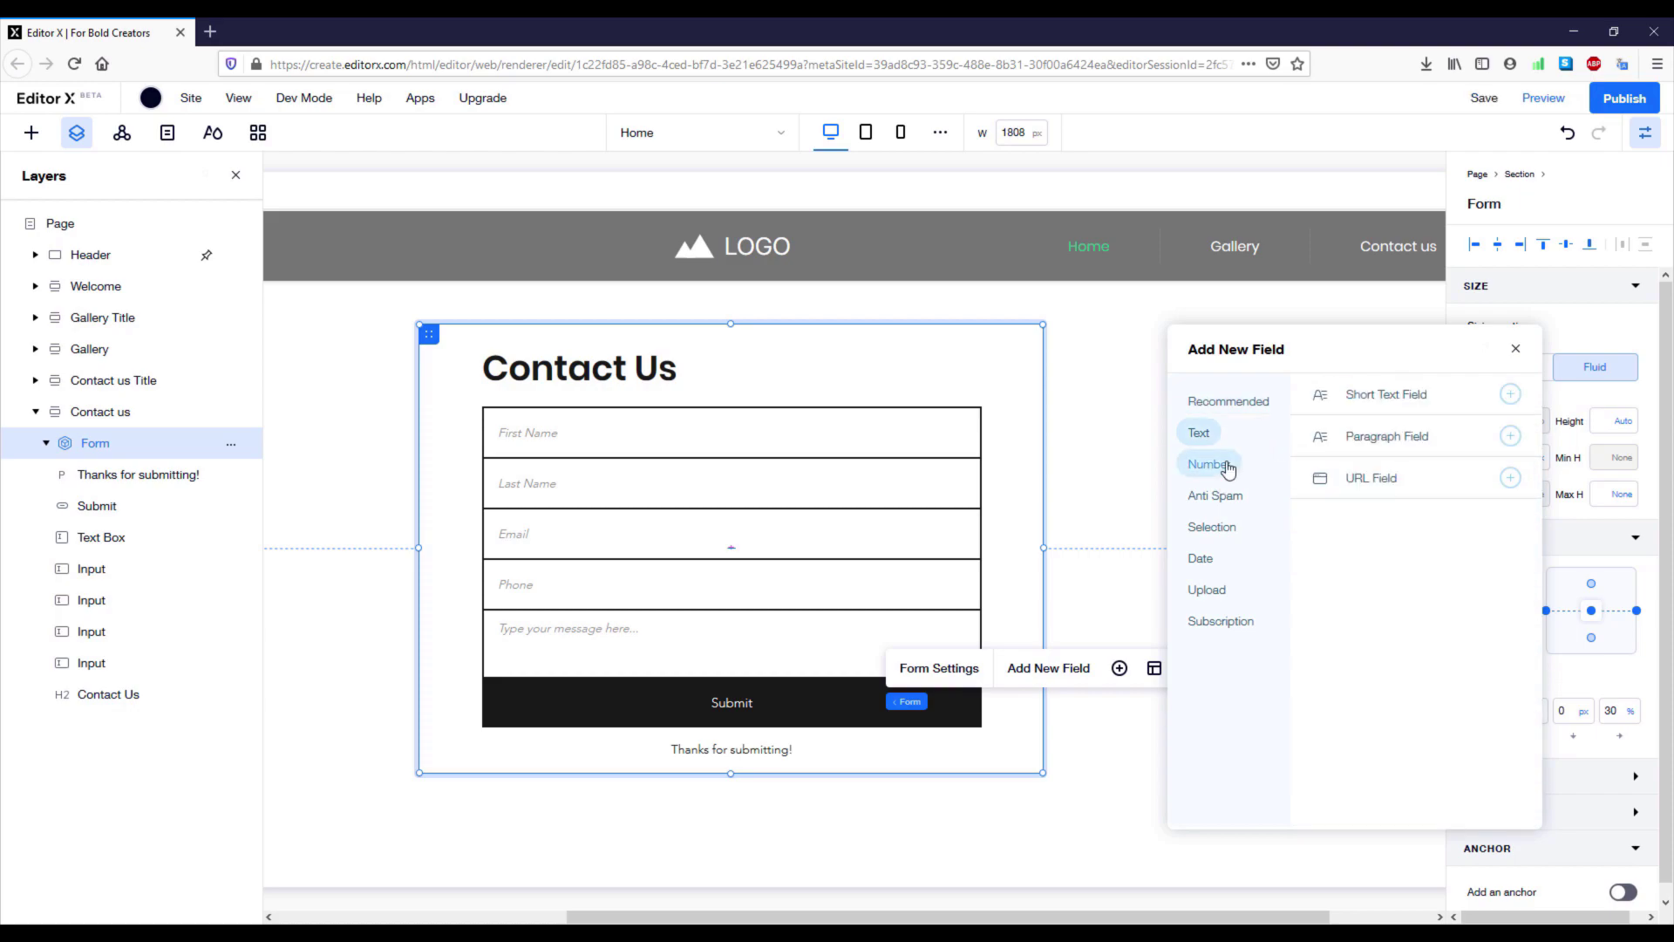
{"action": "left_click", "coordinate": [1226, 469]}
{"action": "left_click", "coordinate": [1227, 502]}
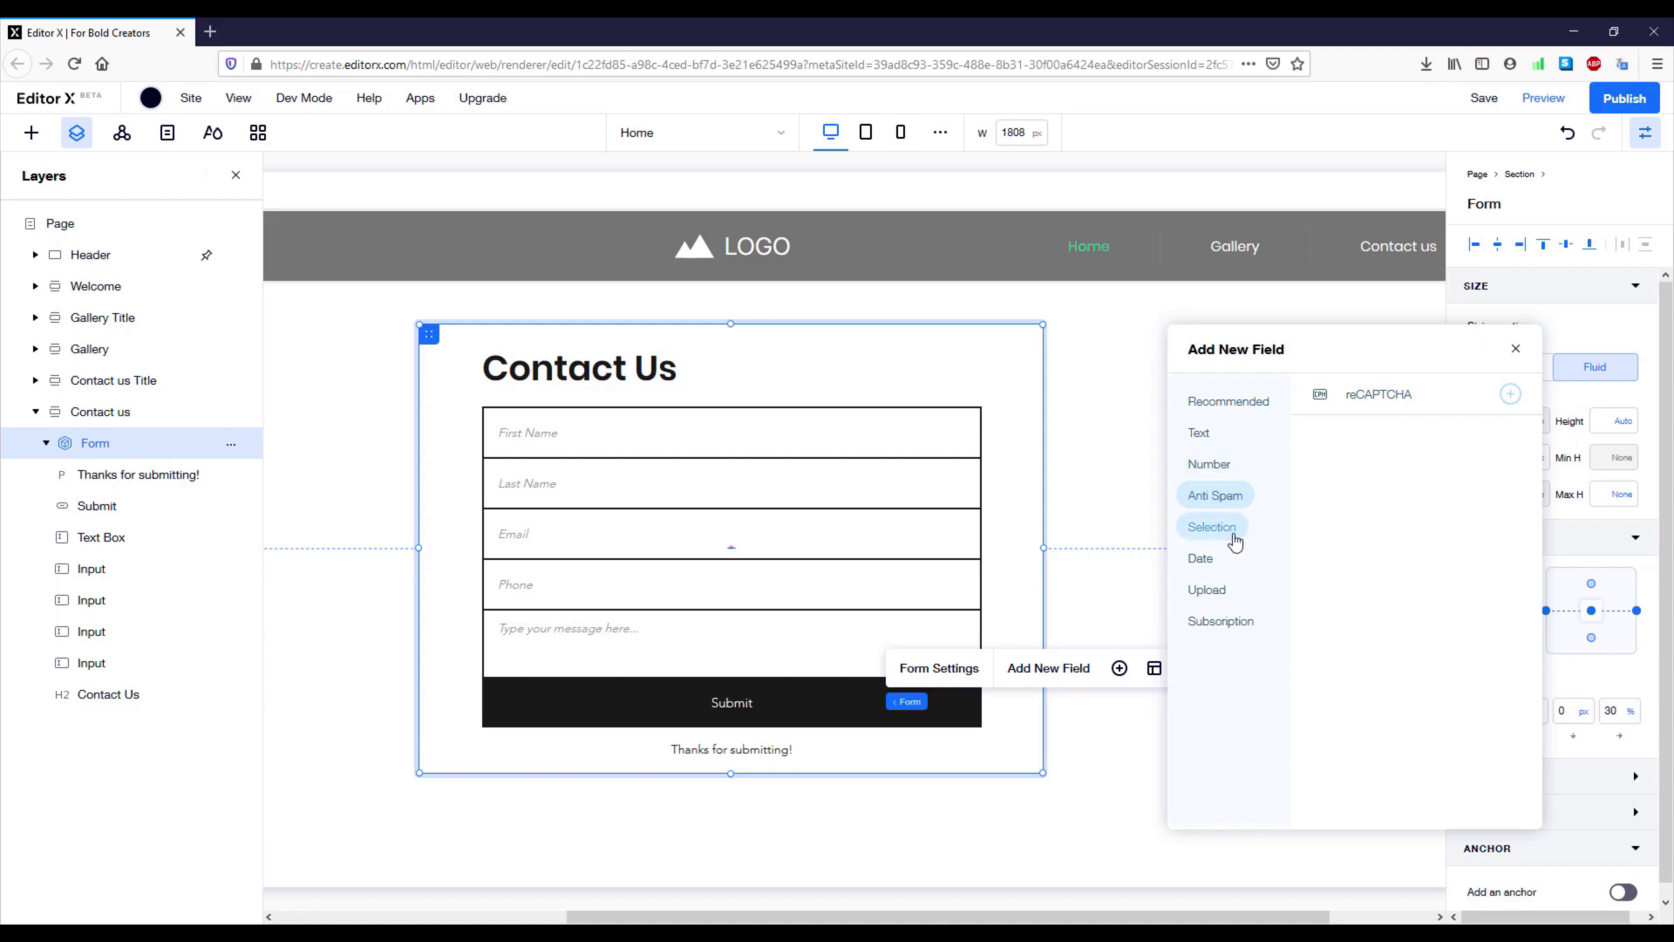
{"action": "left_click", "coordinate": [1230, 534]}
{"action": "left_click", "coordinate": [1212, 562]}
{"action": "left_click", "coordinate": [1207, 592]}
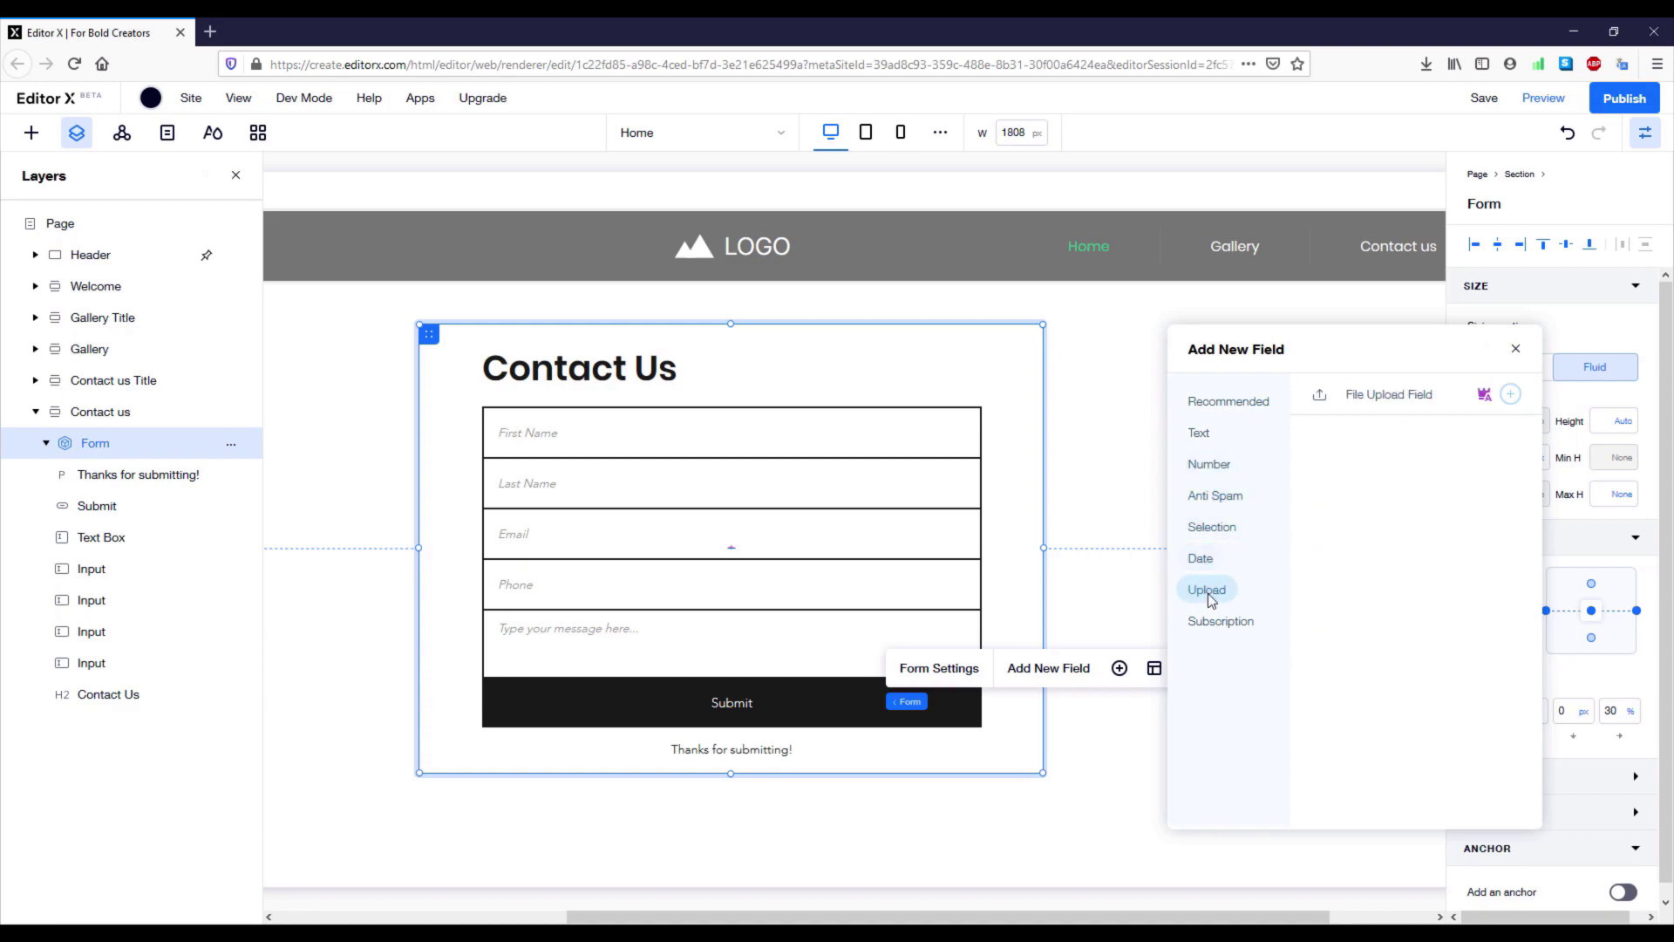
{"action": "left_click", "coordinate": [1229, 401]}
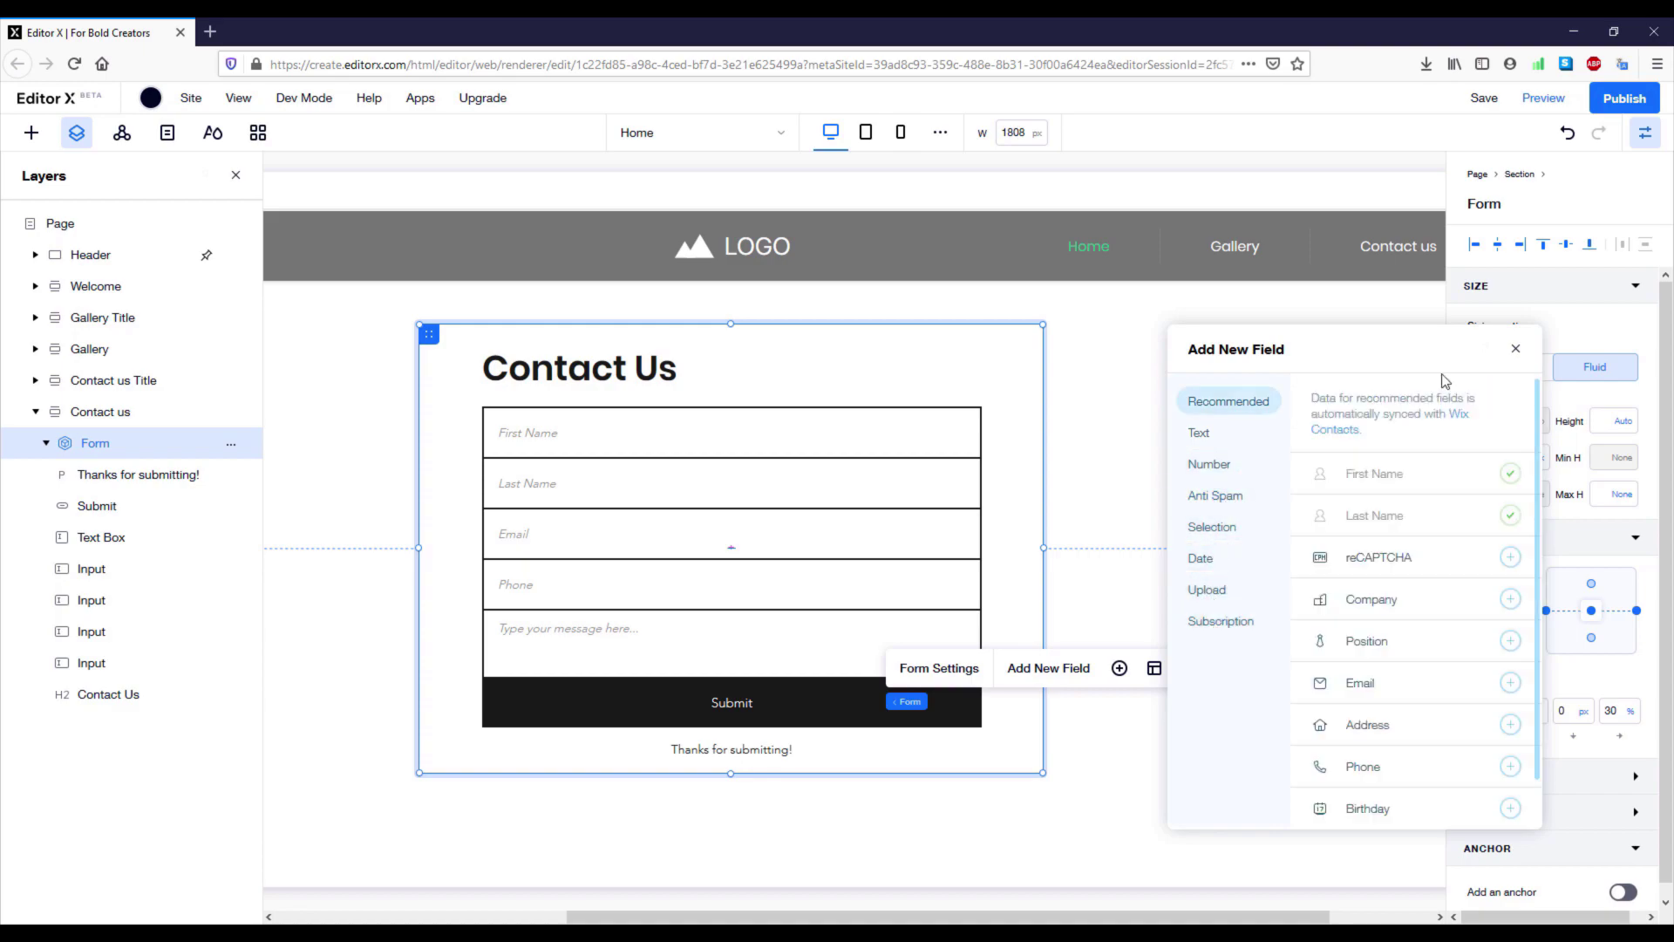
{"action": "left_click", "coordinate": [1517, 351]}
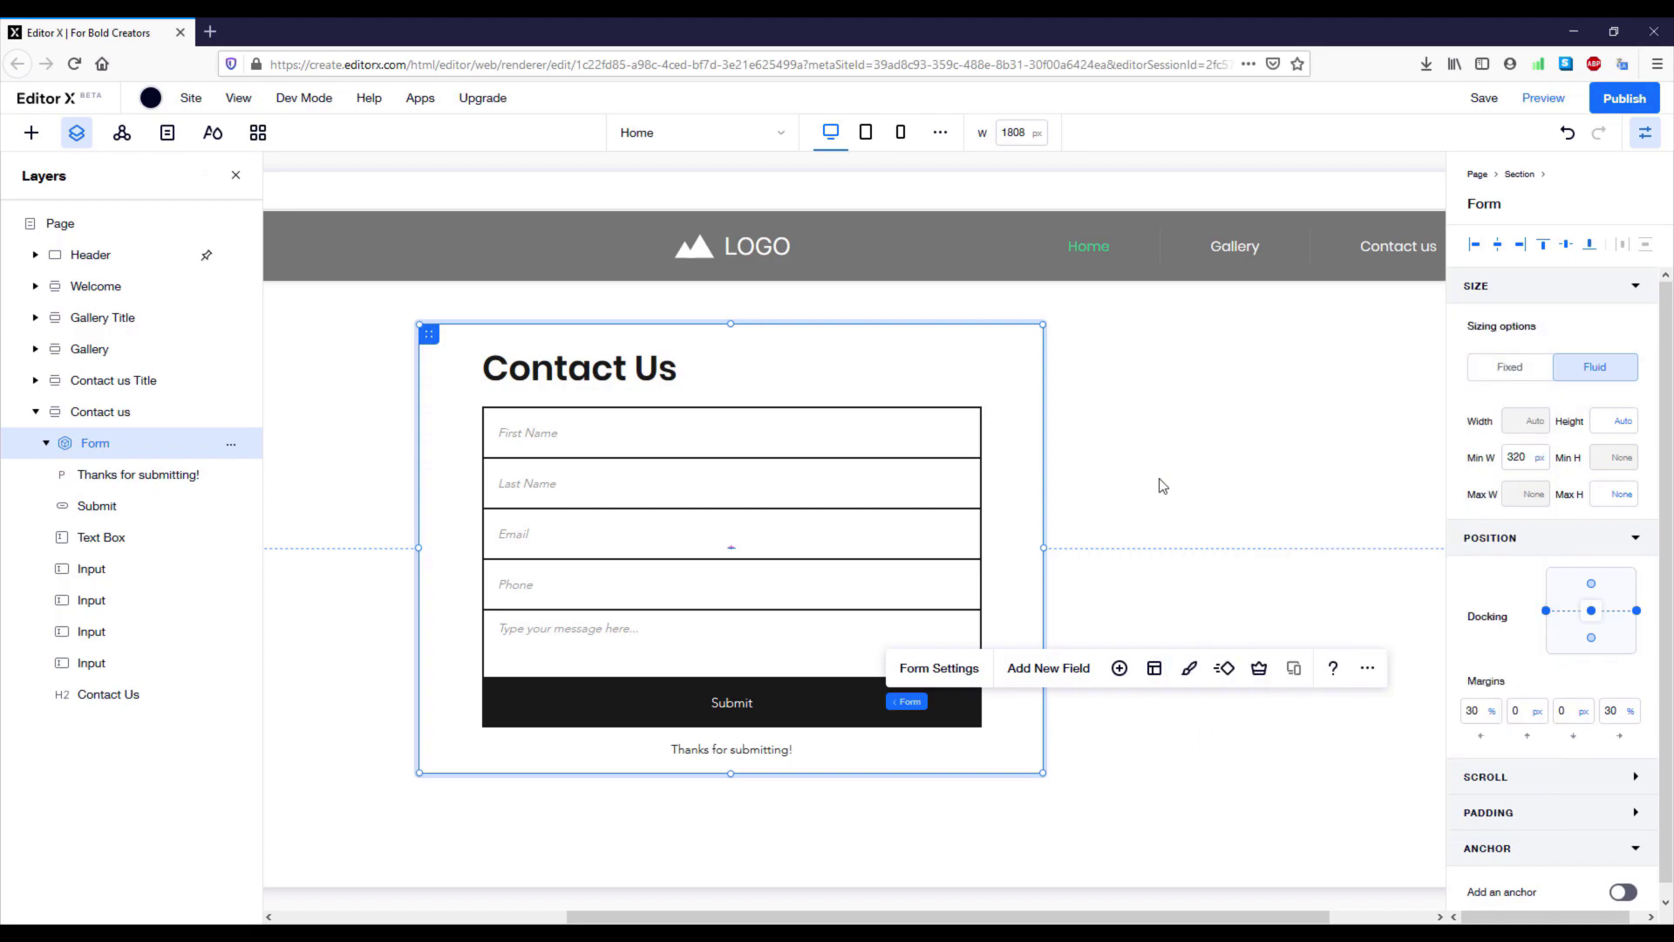
{"action": "left_click", "coordinate": [1156, 669]}
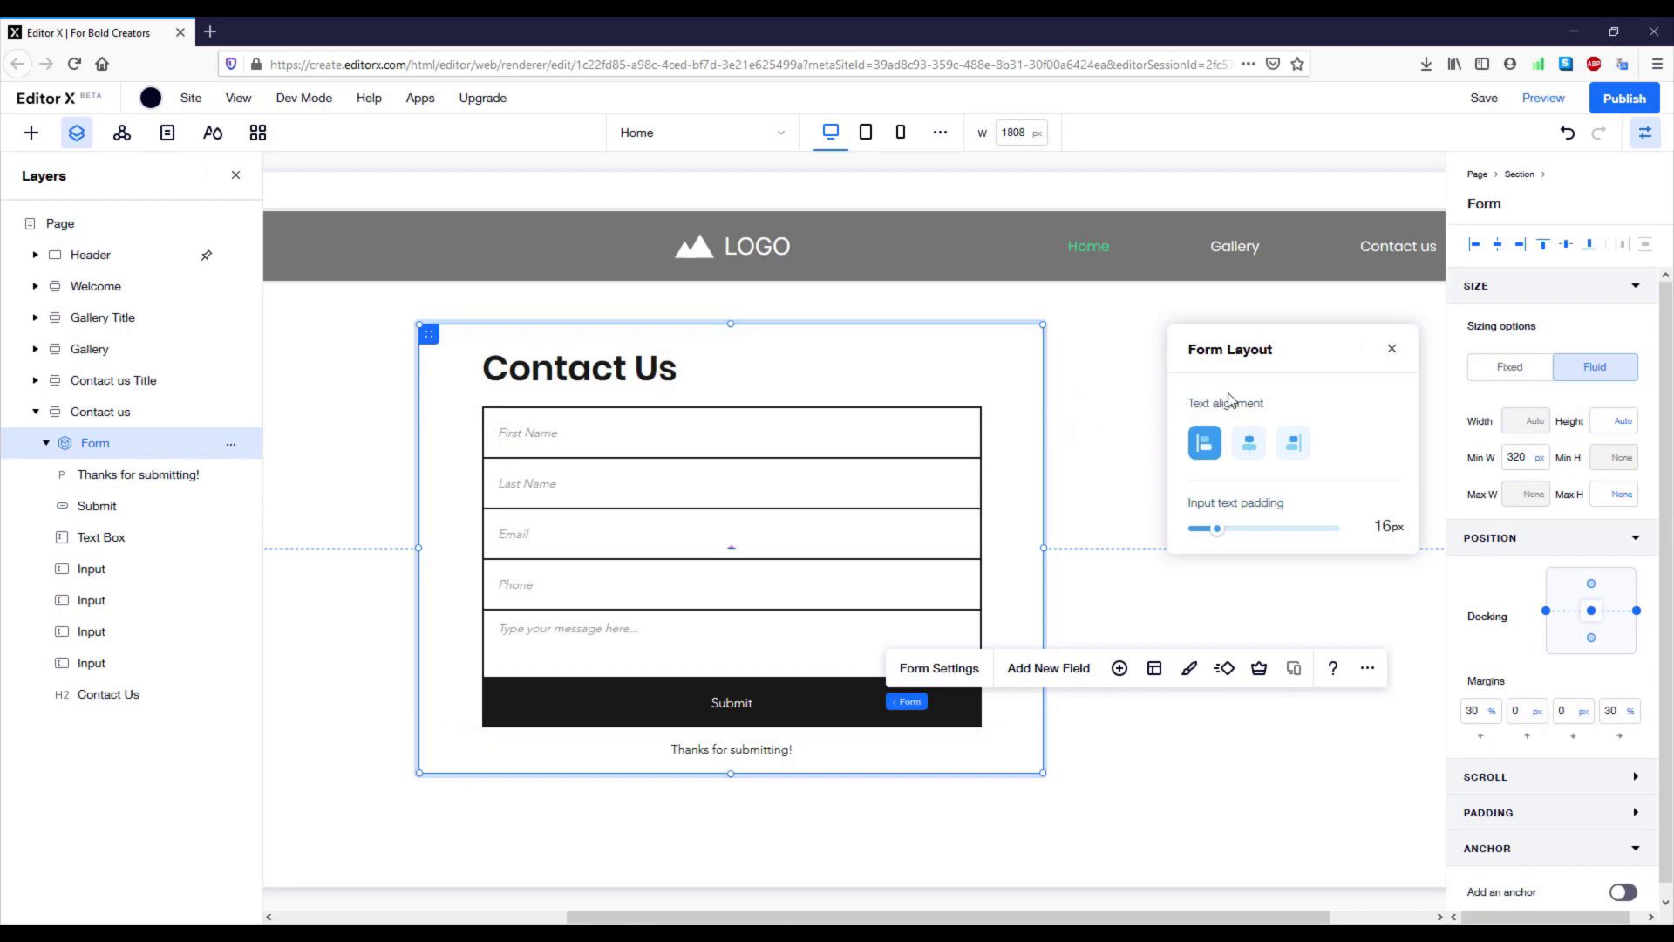
{"action": "left_click", "coordinate": [1390, 353]}
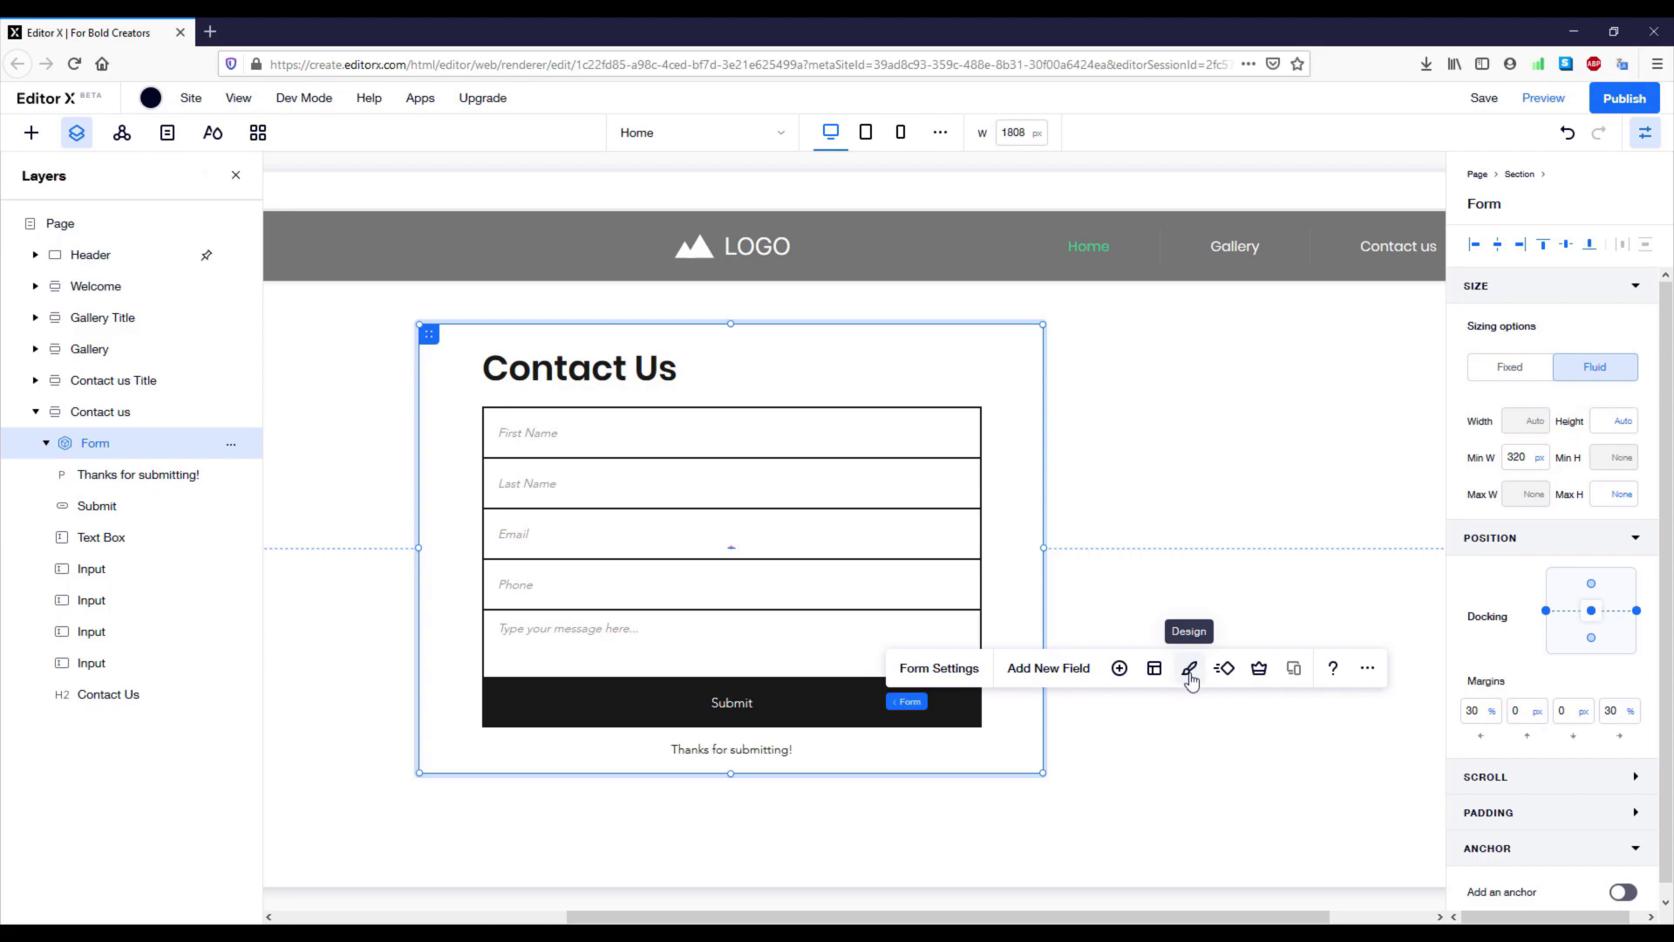
- Customize the form design's Submit button with a green background and bold text in its regular state
{"action": "left_click", "coordinate": [1191, 672]}
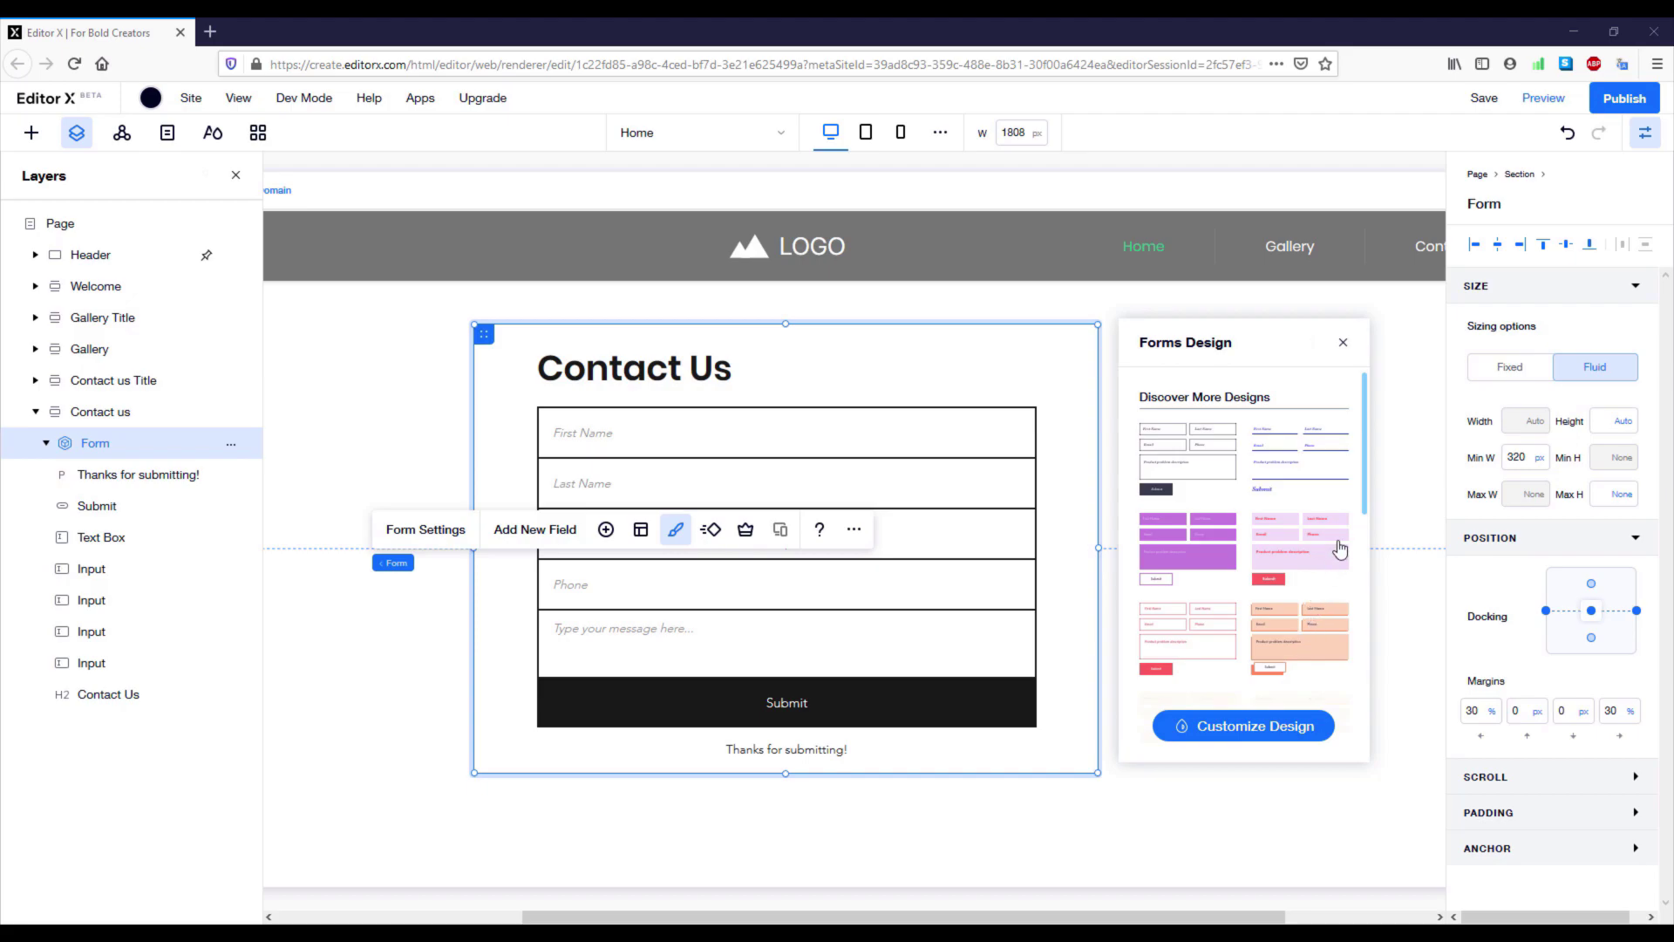
{"action": "left_click_drag", "start_coordinate": [1367, 502], "coordinate": [1360, 613]}
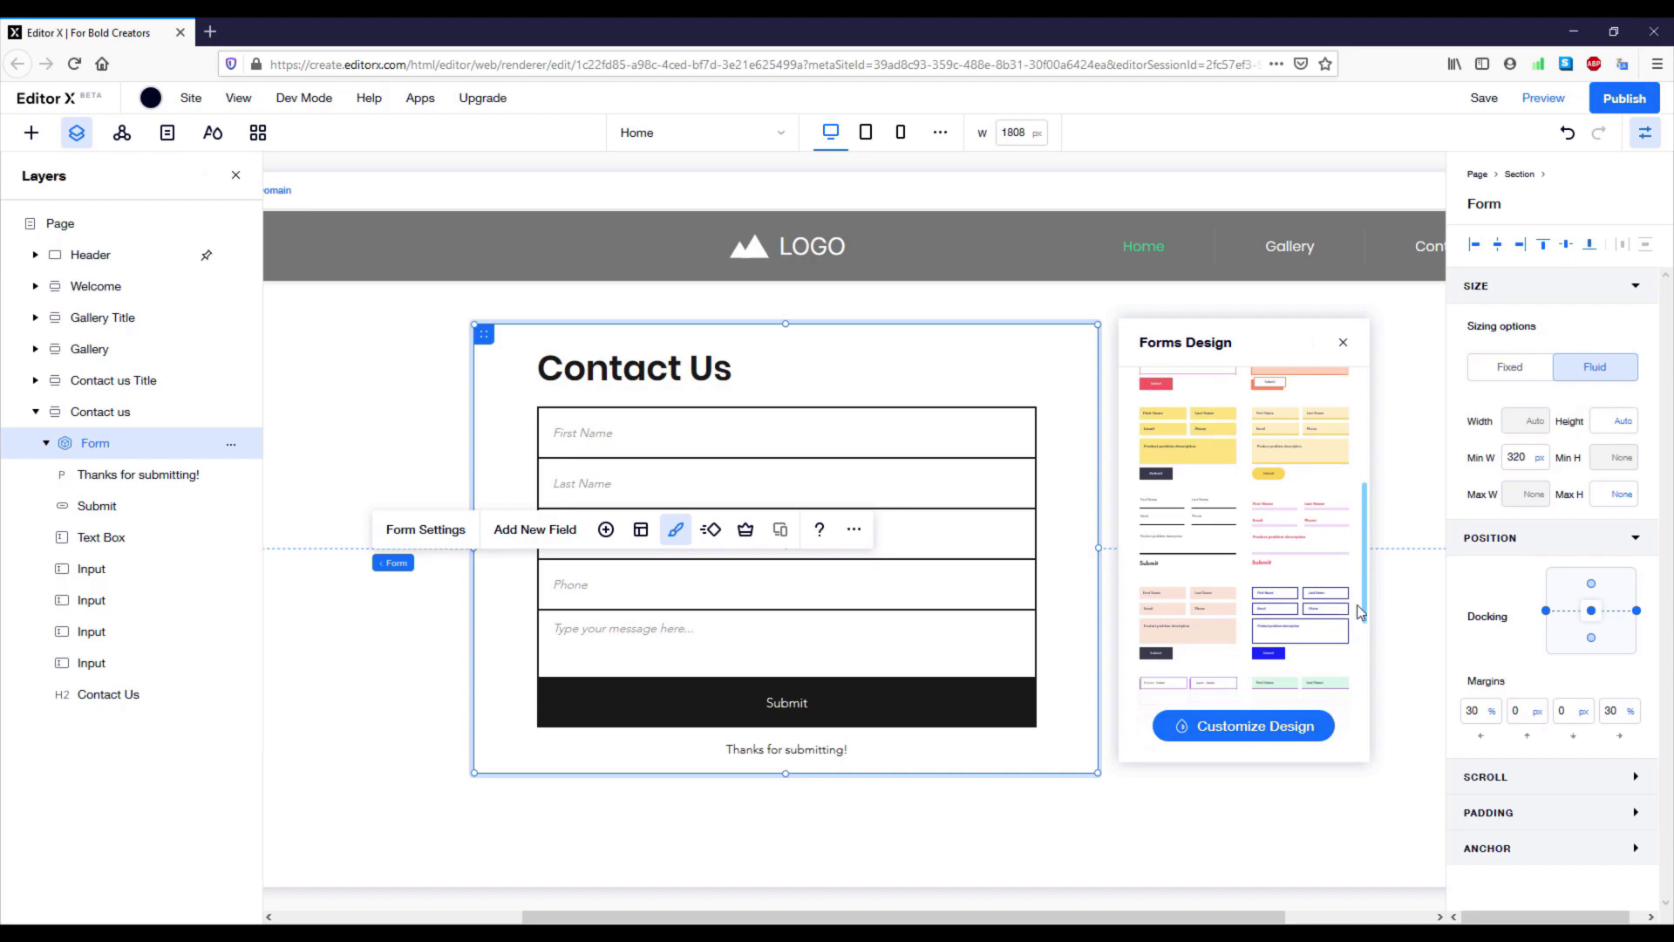
{"action": "left_click", "coordinate": [1225, 733]}
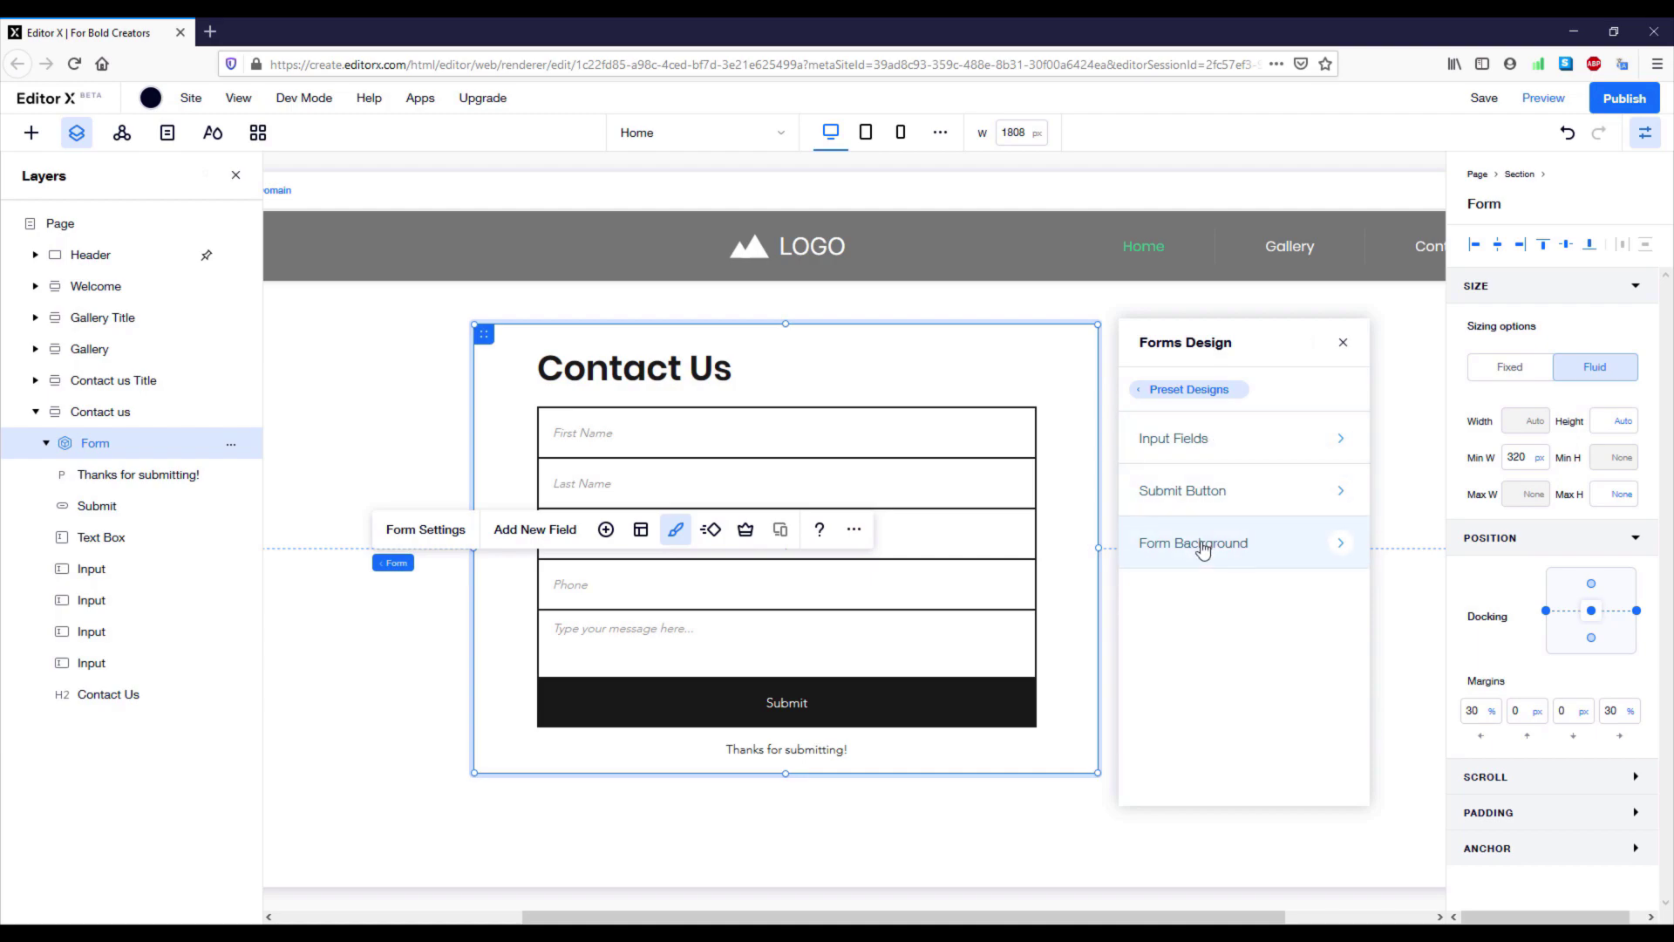
{"action": "left_click", "coordinate": [1253, 507]}
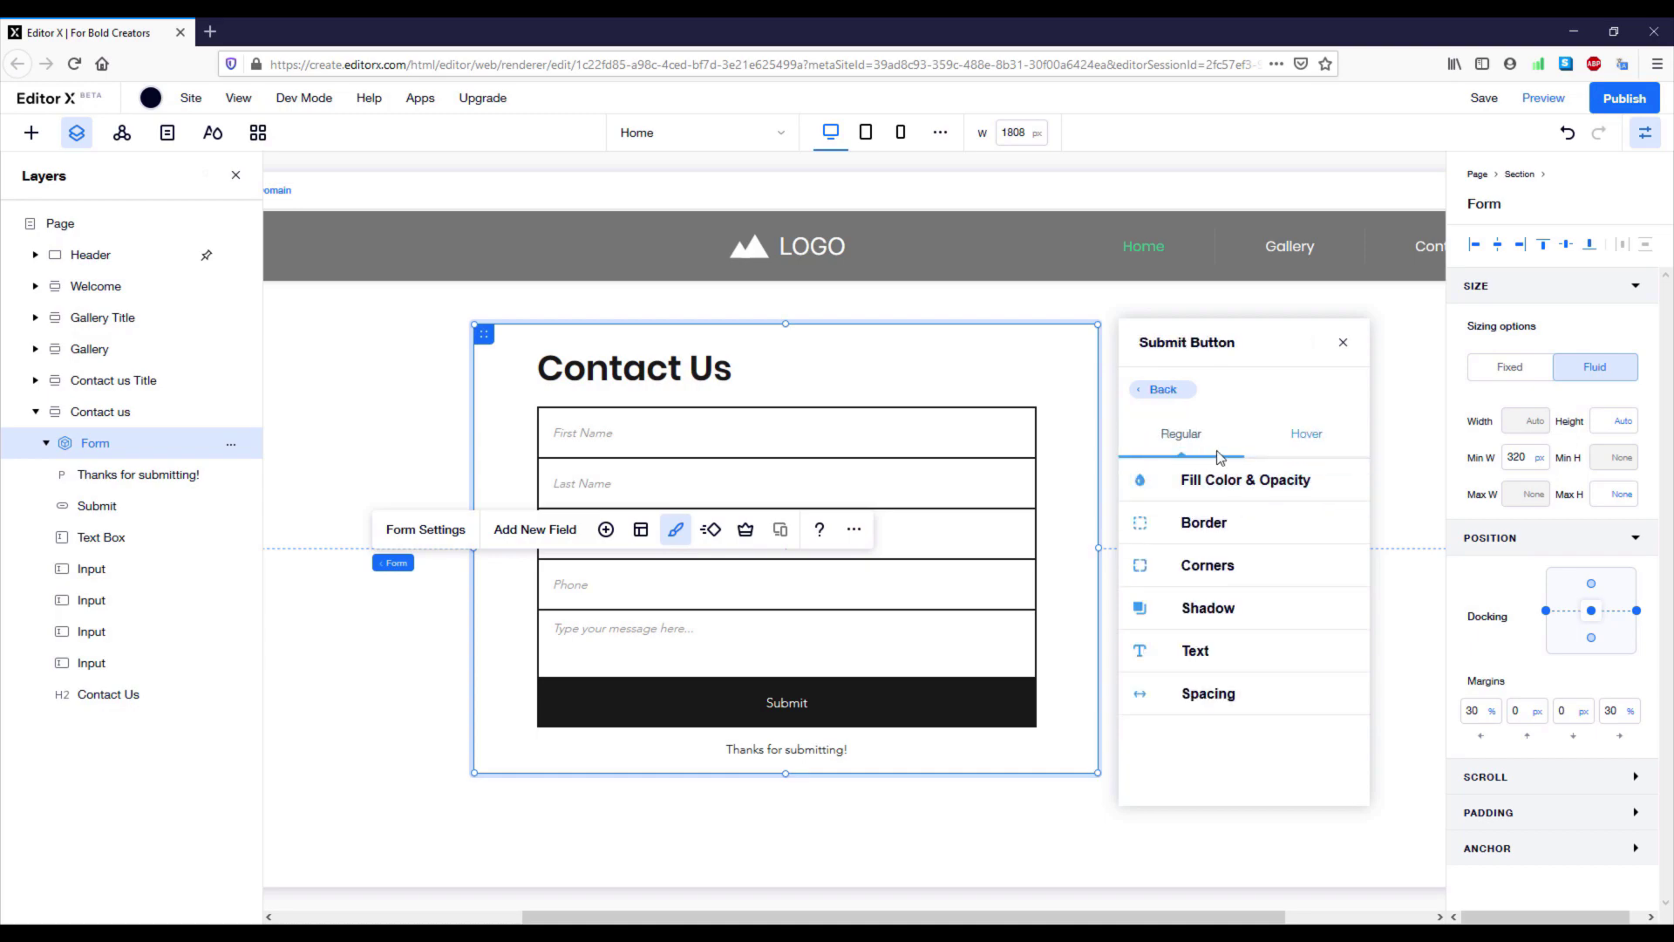
{"action": "left_click", "coordinate": [1264, 480]}
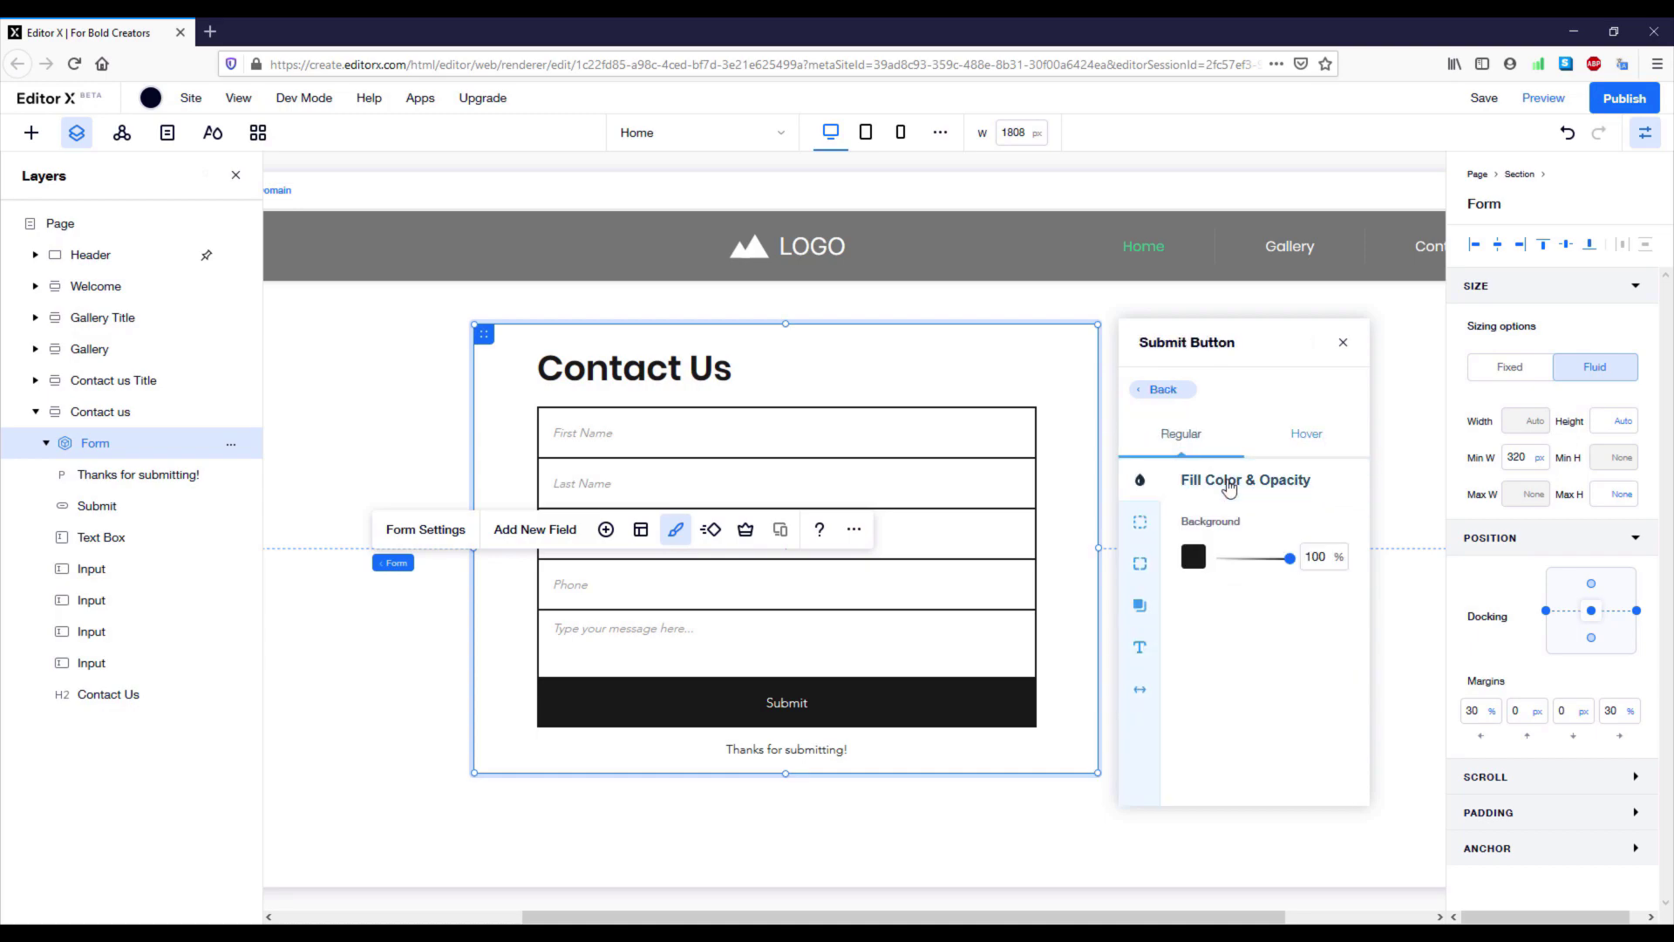
{"action": "left_click", "coordinate": [1193, 557]}
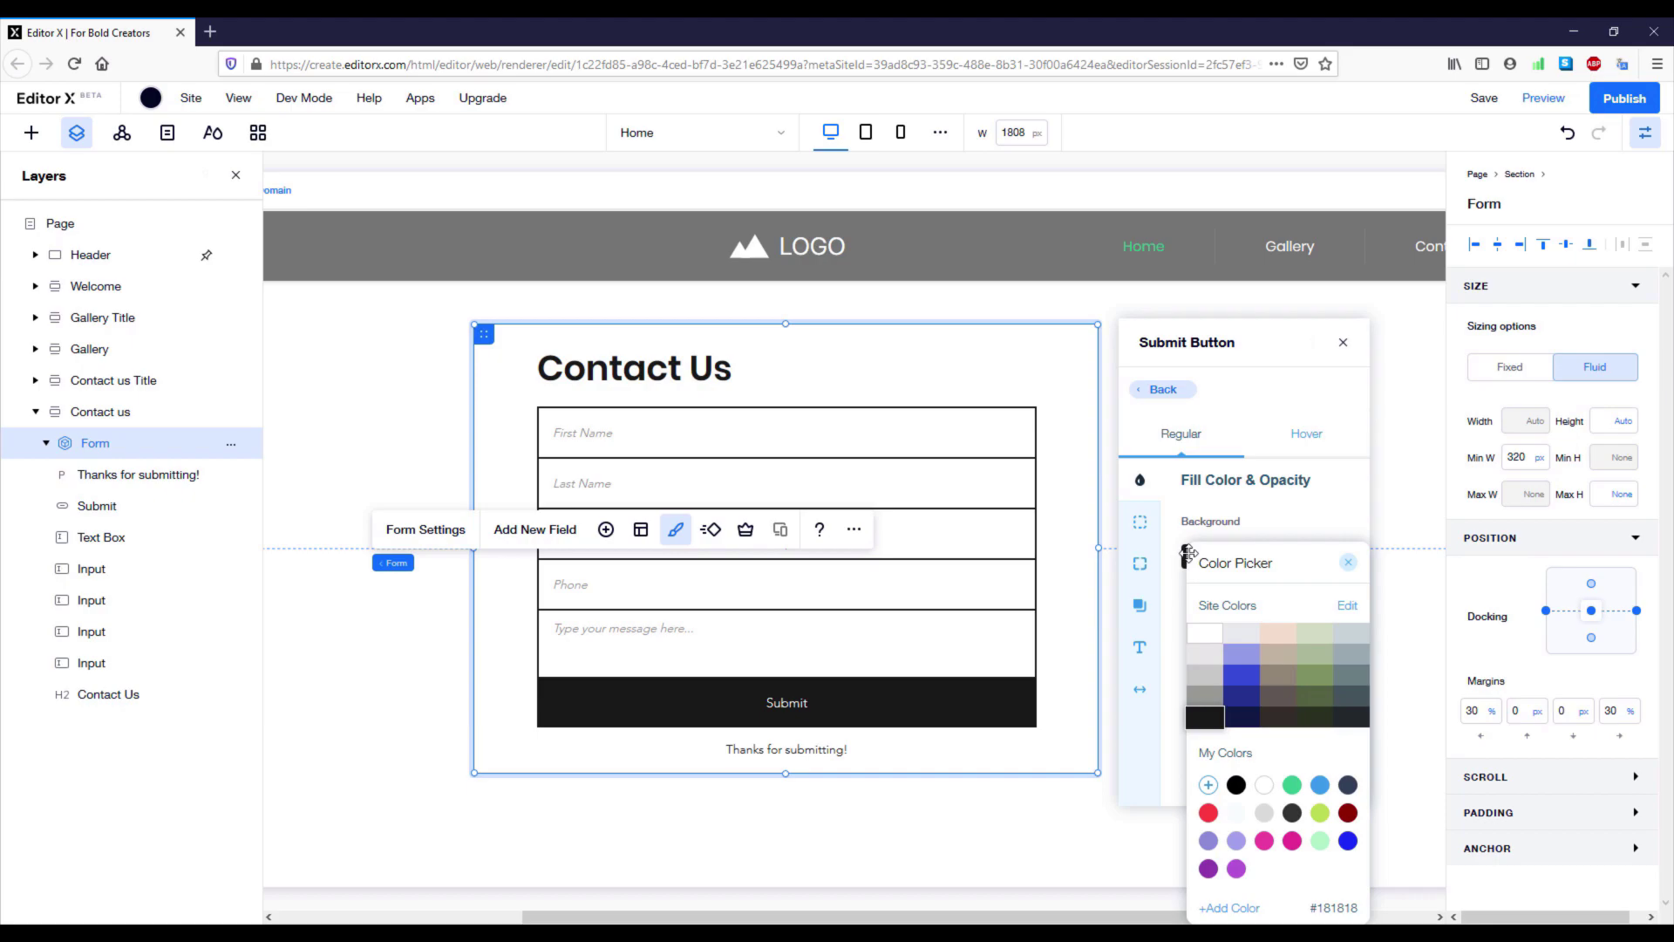
{"action": "left_click", "coordinate": [1293, 786]}
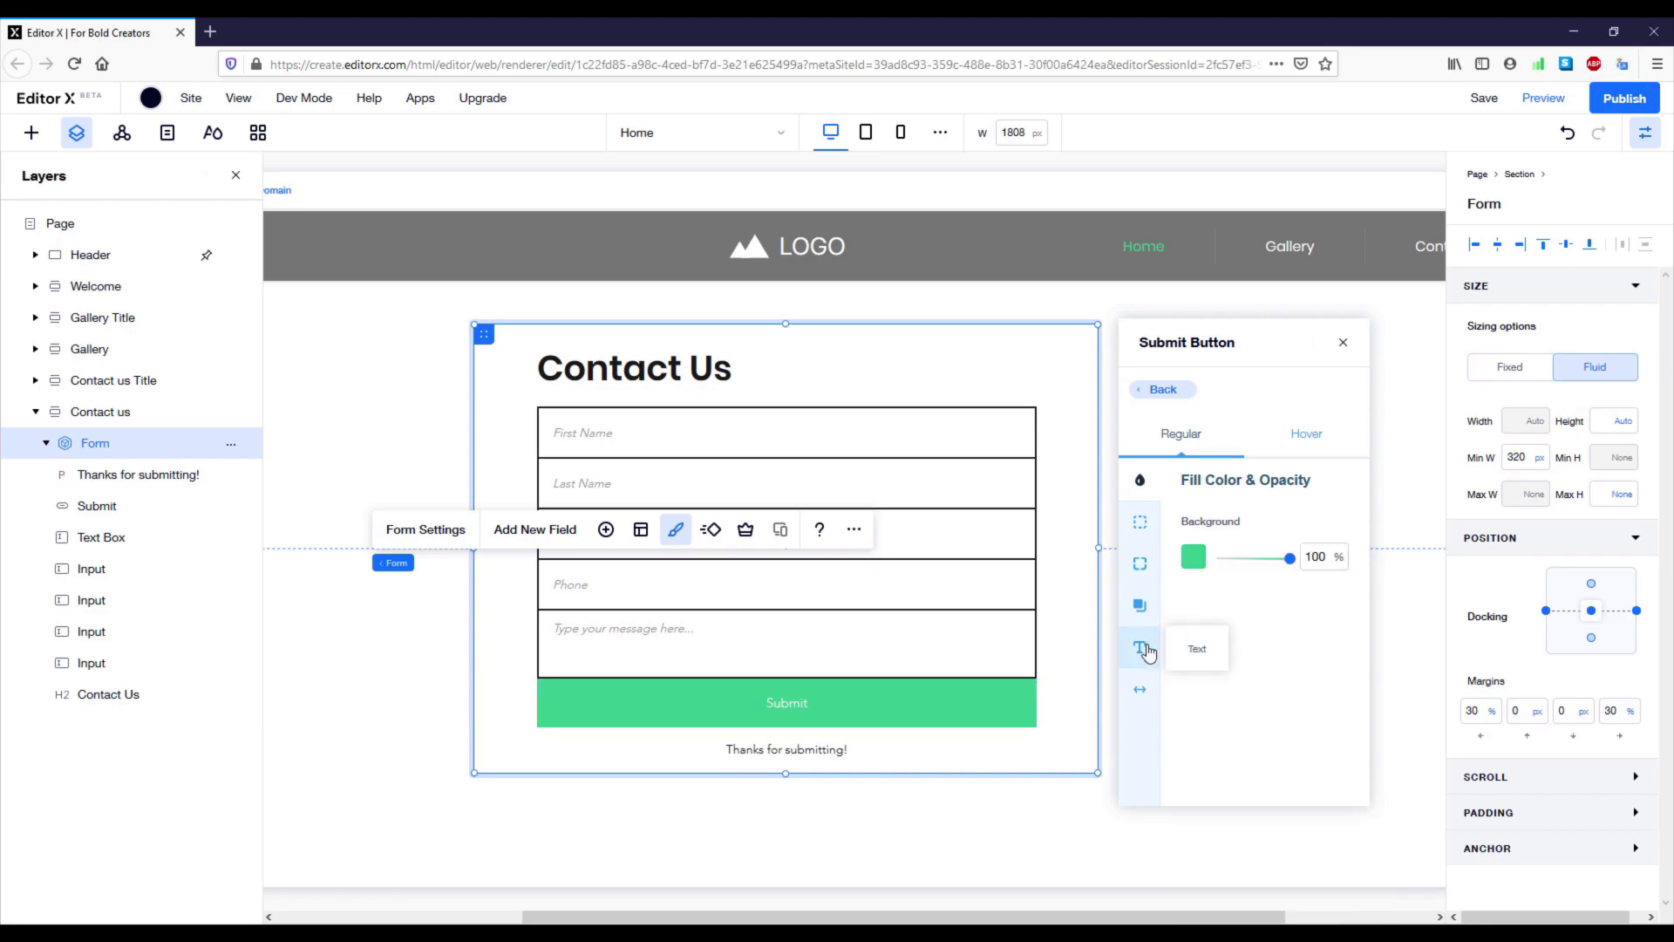
{"action": "left_click", "coordinate": [1140, 647]}
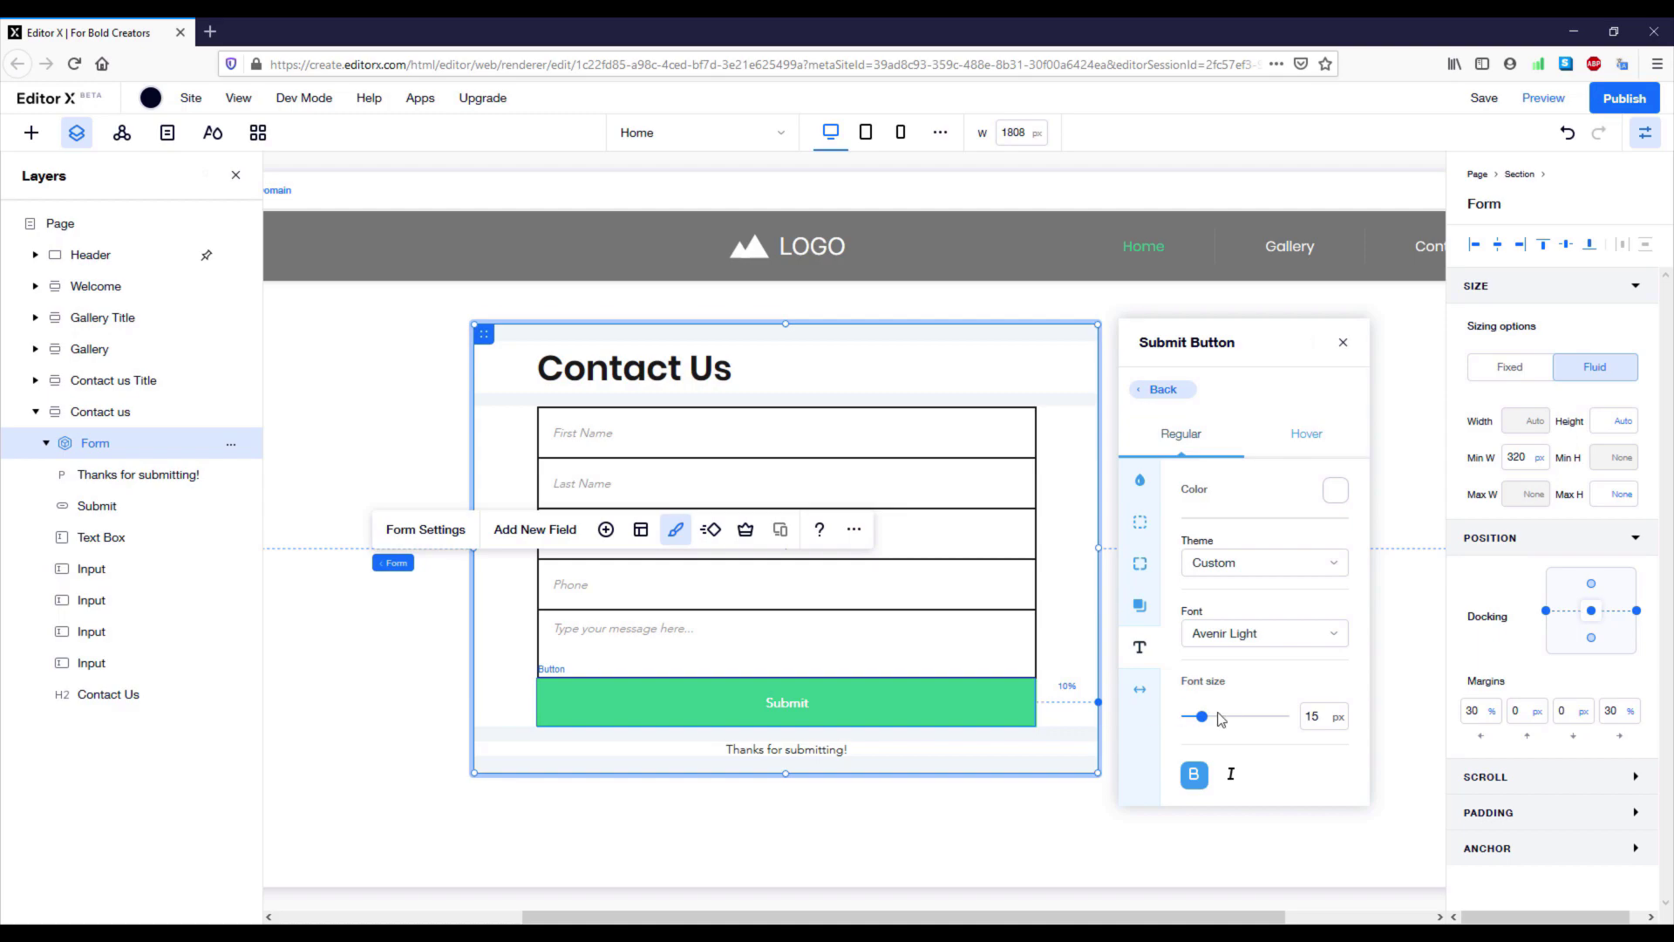
- Set the Submit button's hover background to the same green at 80% opacity
{"action": "left_click", "coordinate": [1300, 443]}
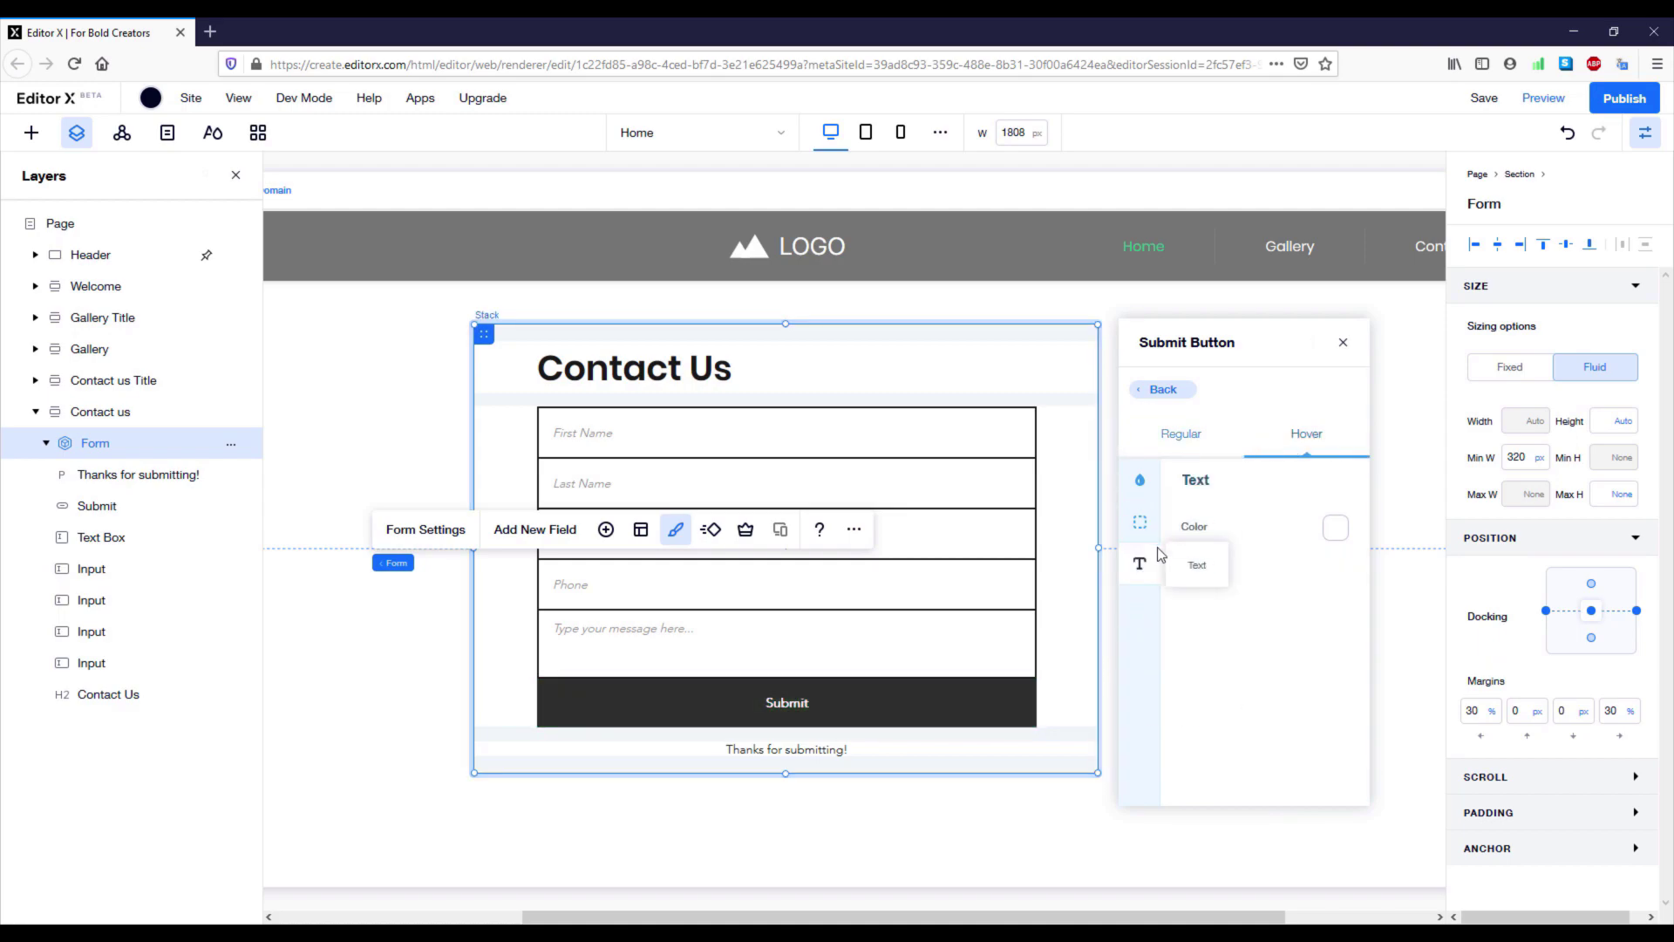
{"action": "left_click", "coordinate": [1140, 479]}
{"action": "left_click", "coordinate": [1191, 557]}
{"action": "left_click", "coordinate": [1289, 785]}
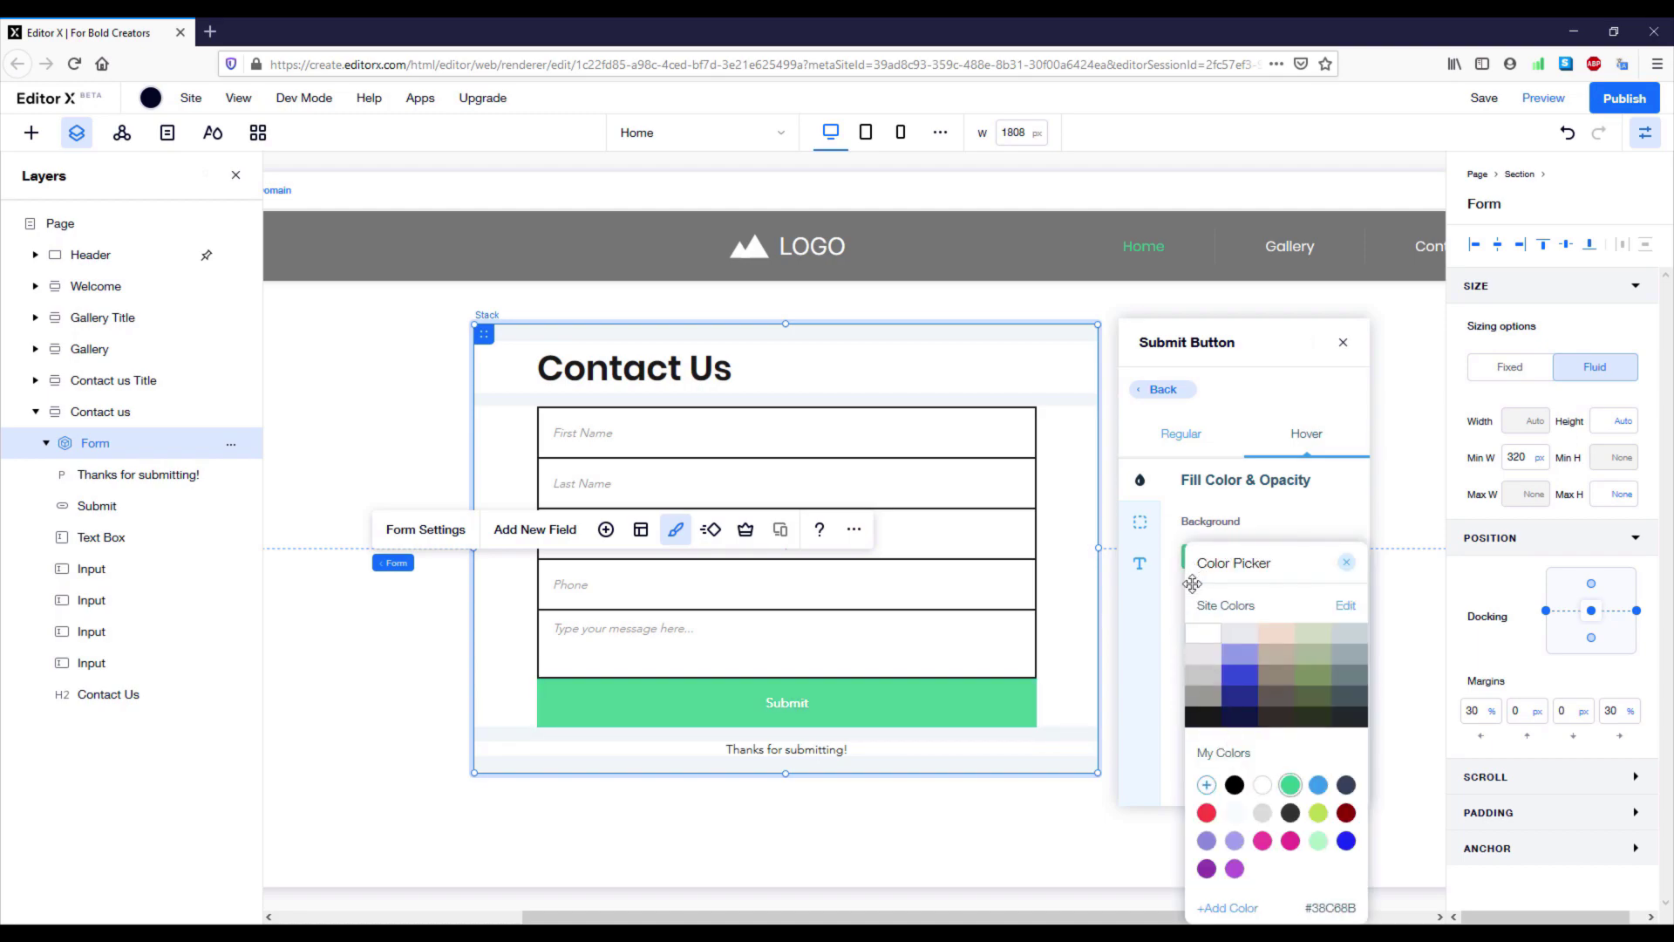
{"action": "left_click", "coordinate": [1174, 614]}
{"action": "left_click", "coordinate": [1320, 563]}
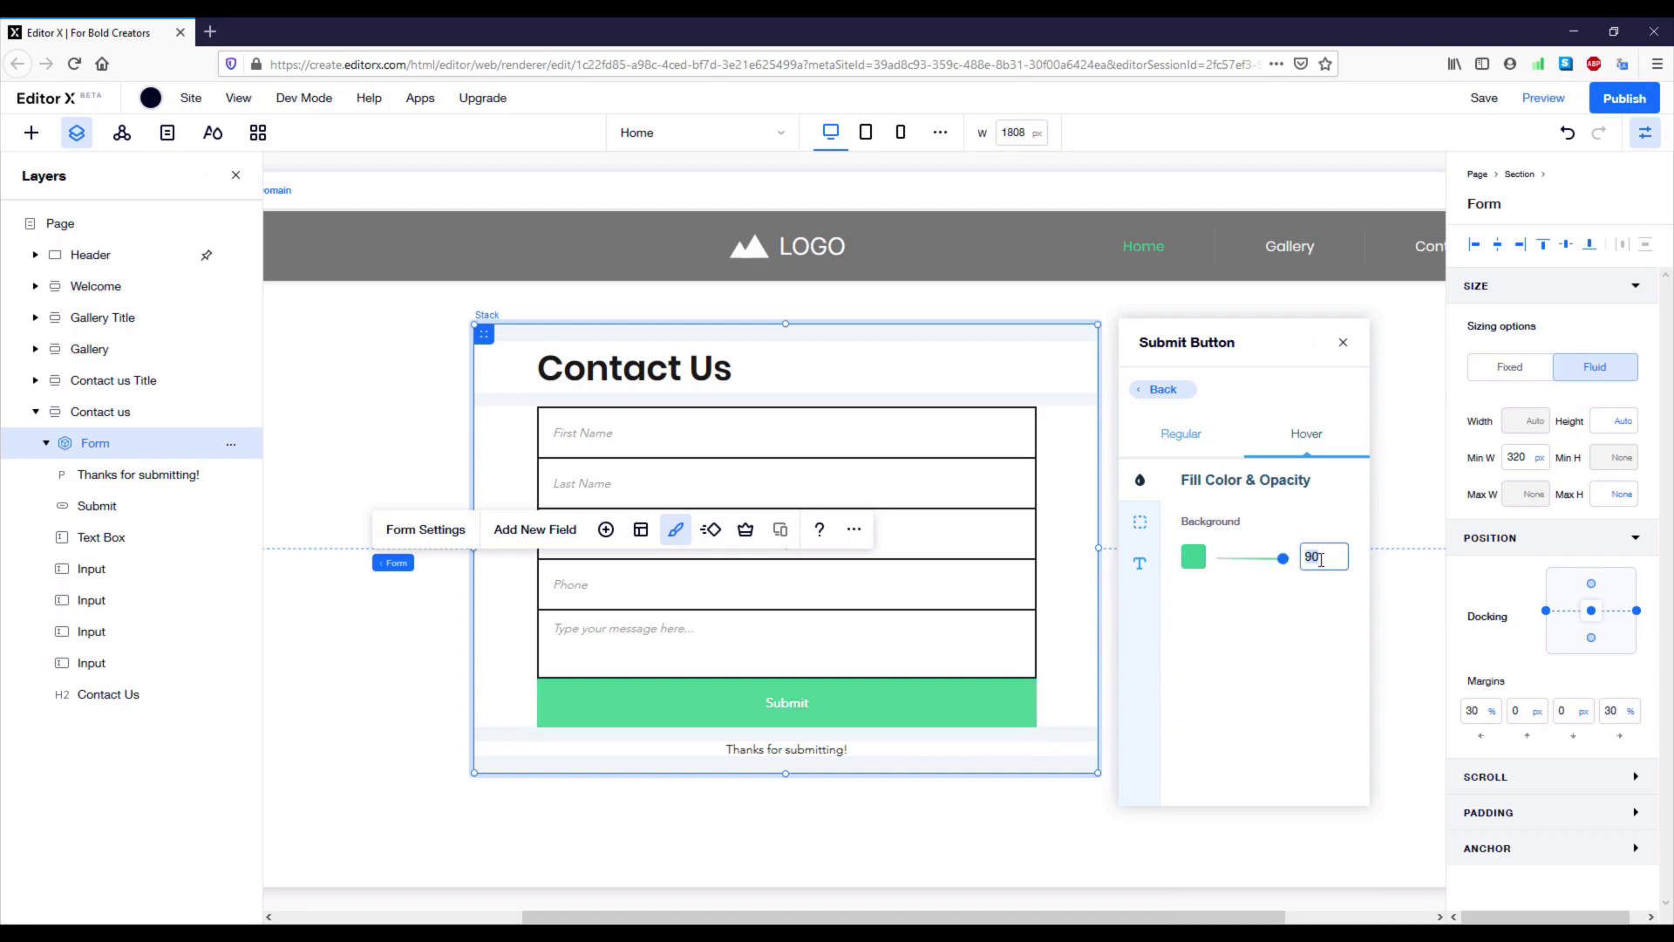
{"action": "type", "text": "80"}
{"action": "key", "text": "Return"}
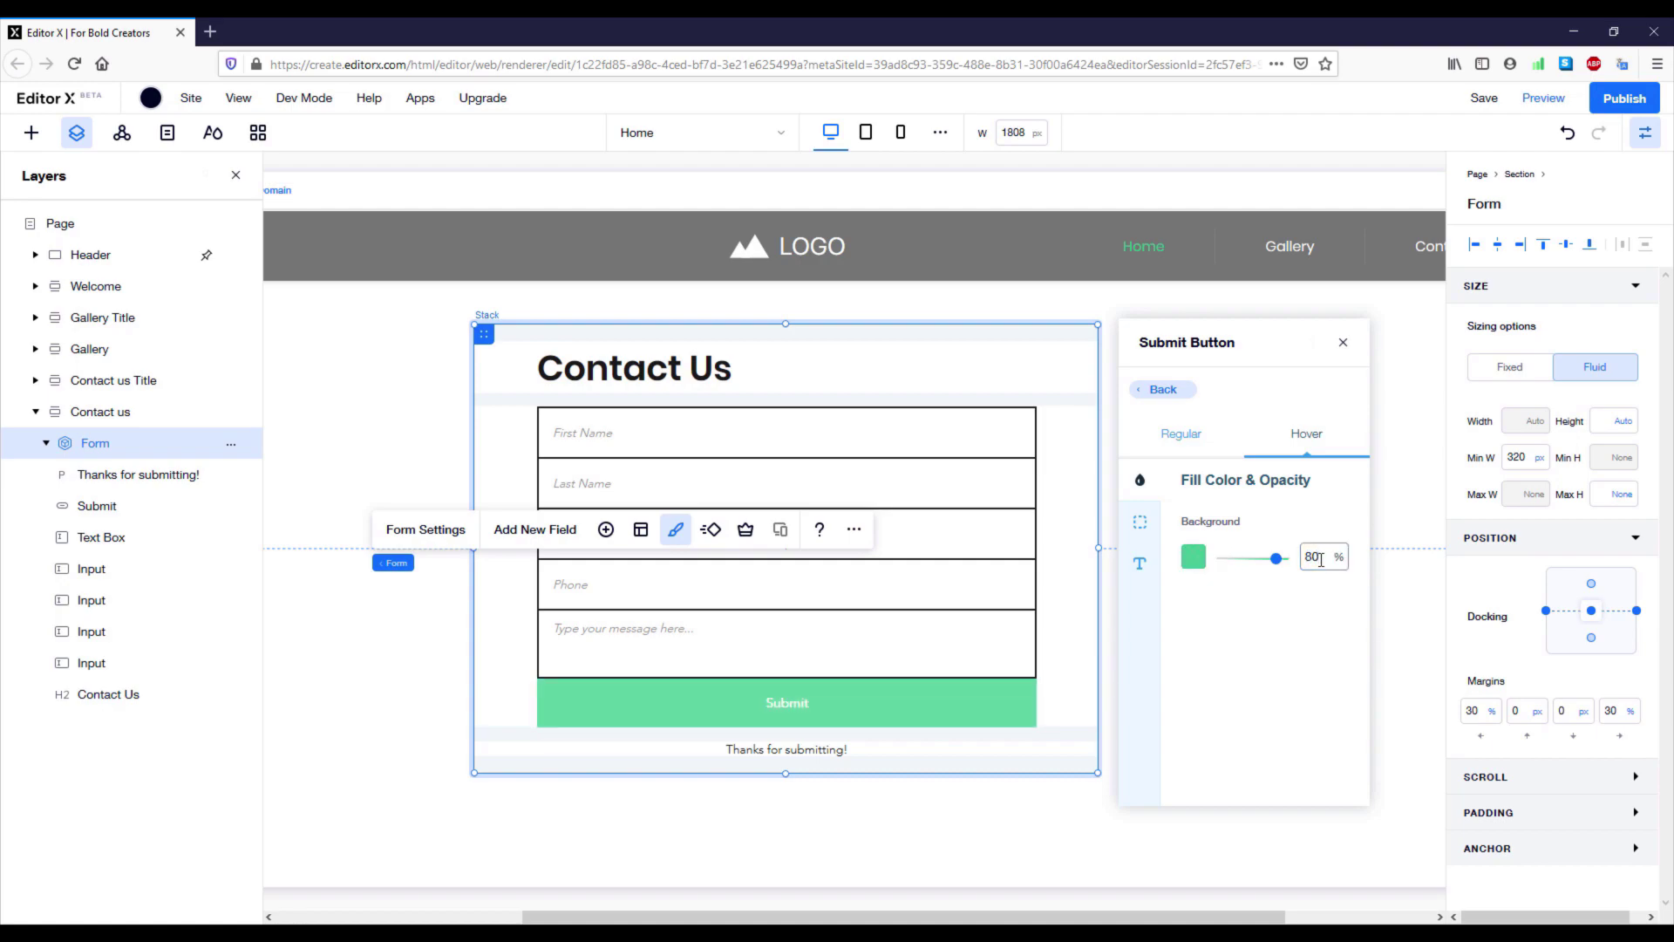
- Give the form's input fields a bottom-only border in the Regular state, at 10% opacity and 1 px wide
{"action": "left_click", "coordinate": [1164, 389]}
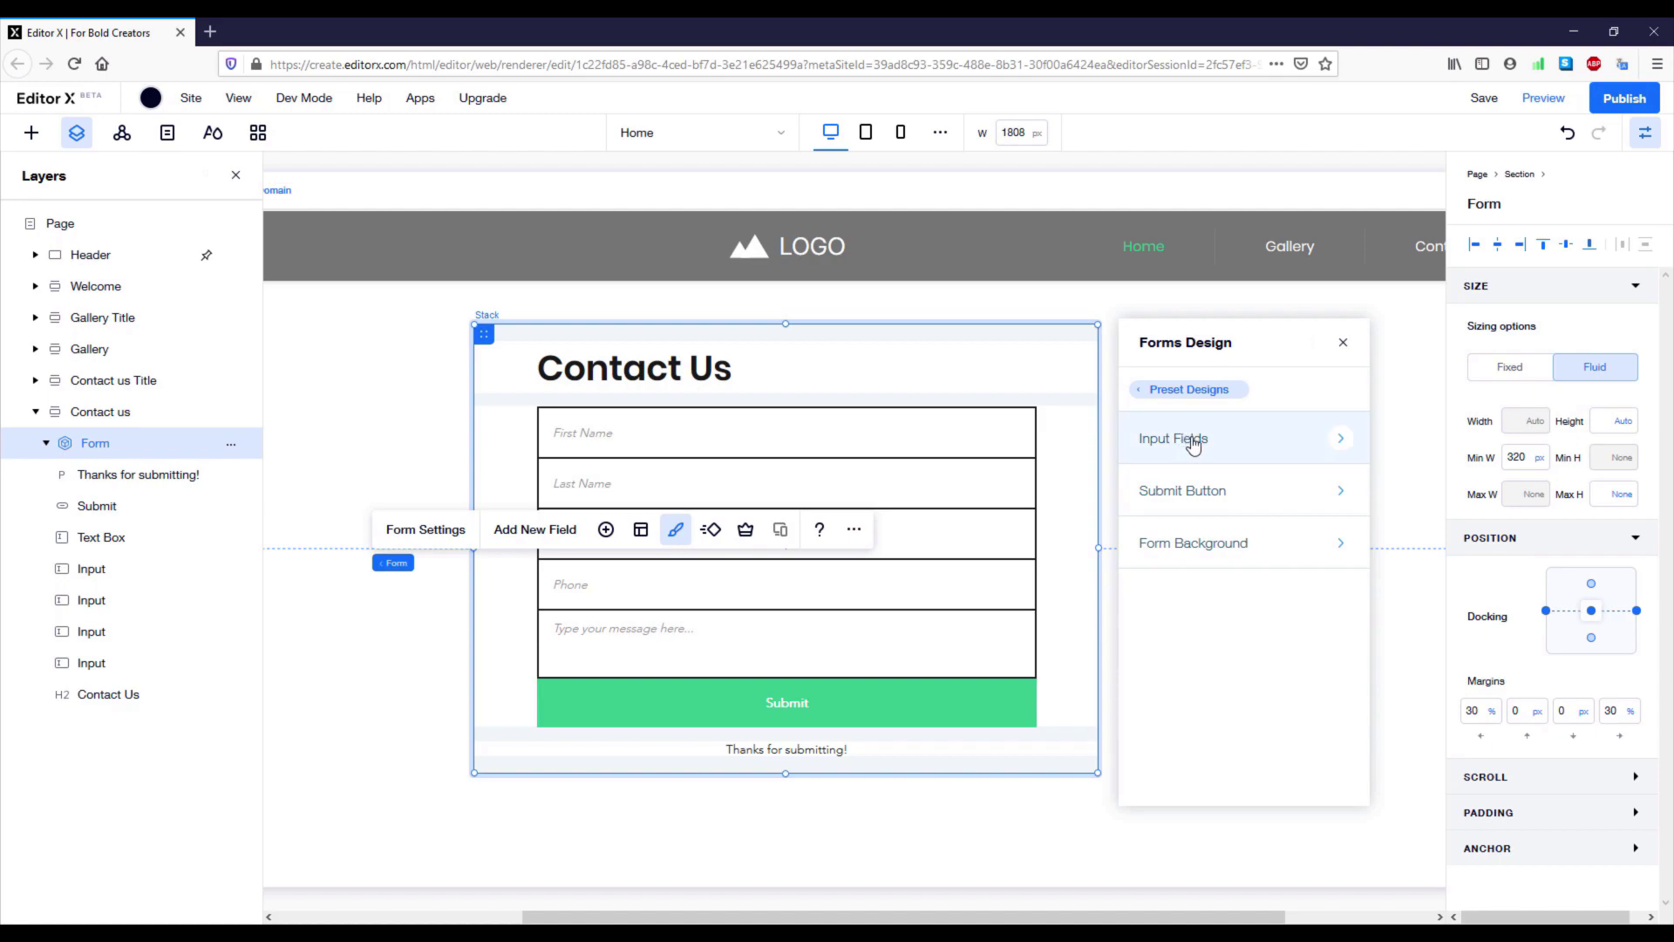
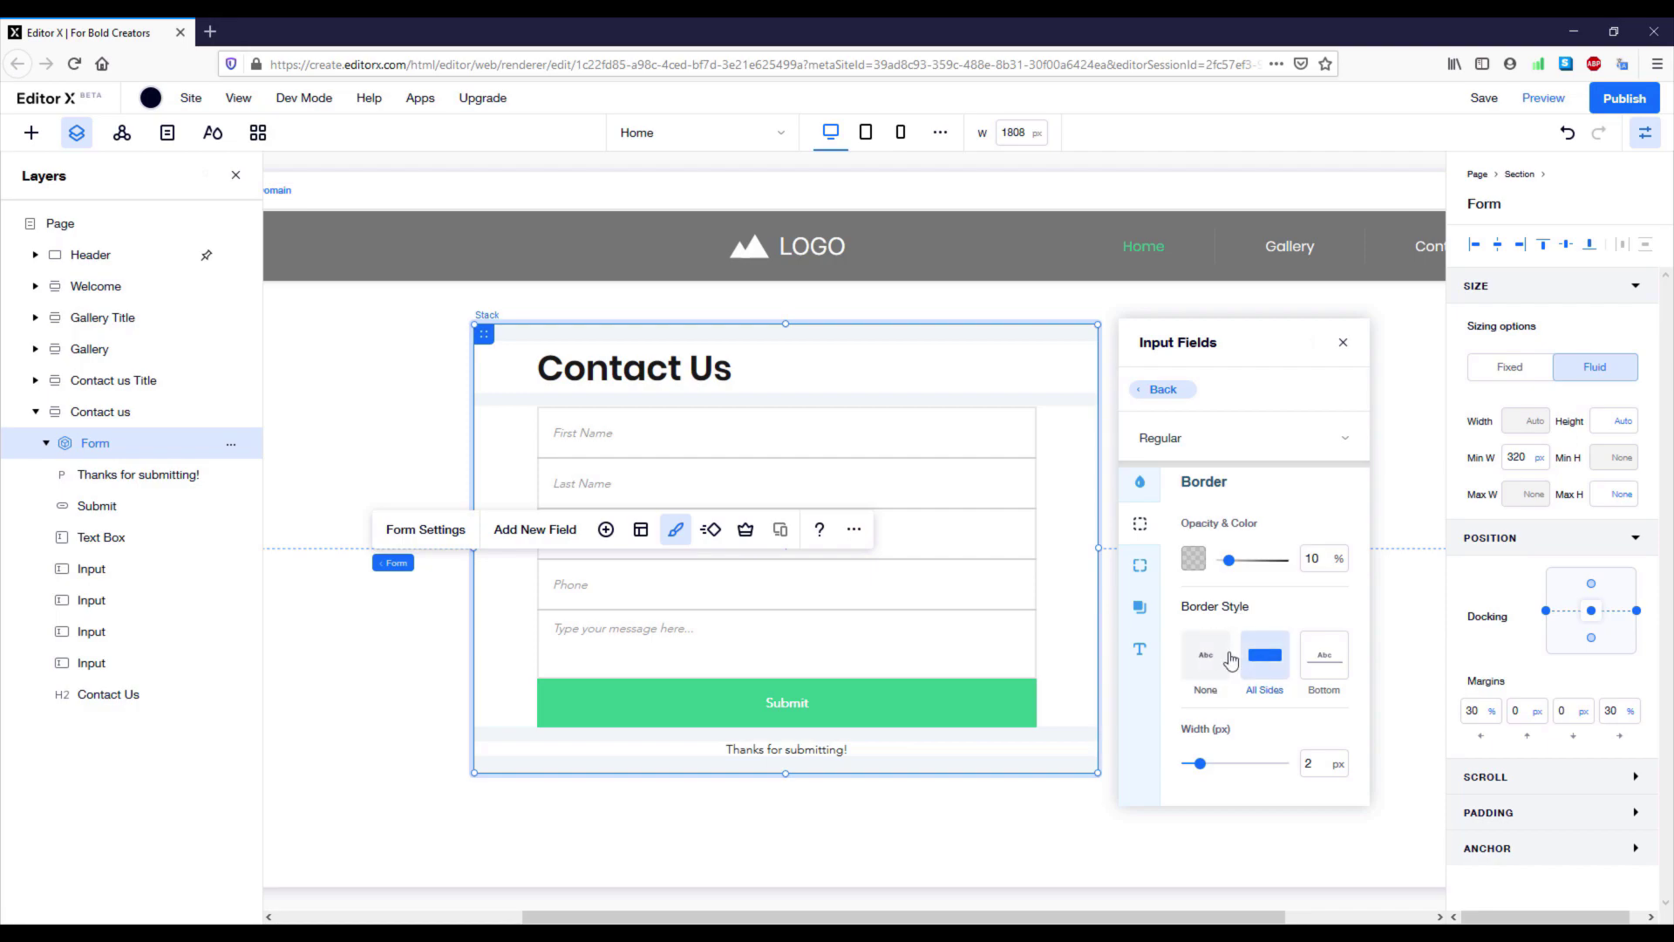
{"action": "left_click", "coordinate": [1230, 660]}
{"action": "left_click", "coordinate": [1305, 662]}
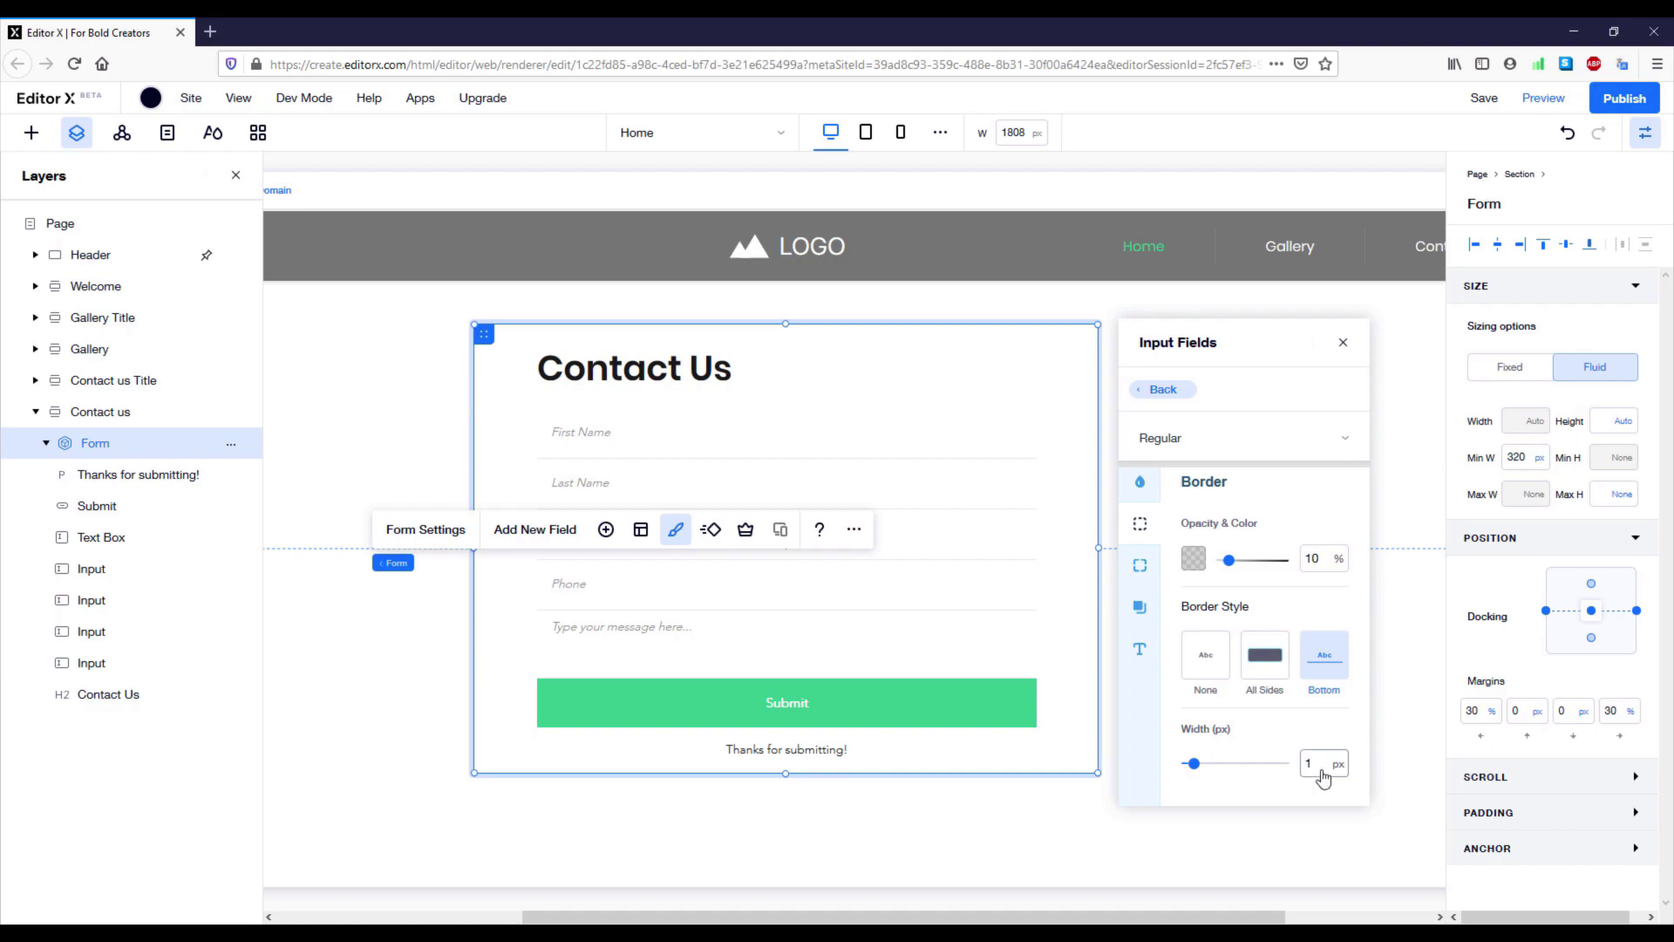
- Give the input fields' Hover state a bottom-only border with a width of 1 px
{"action": "left_click", "coordinate": [1343, 449]}
{"action": "left_click", "coordinate": [1285, 472]}
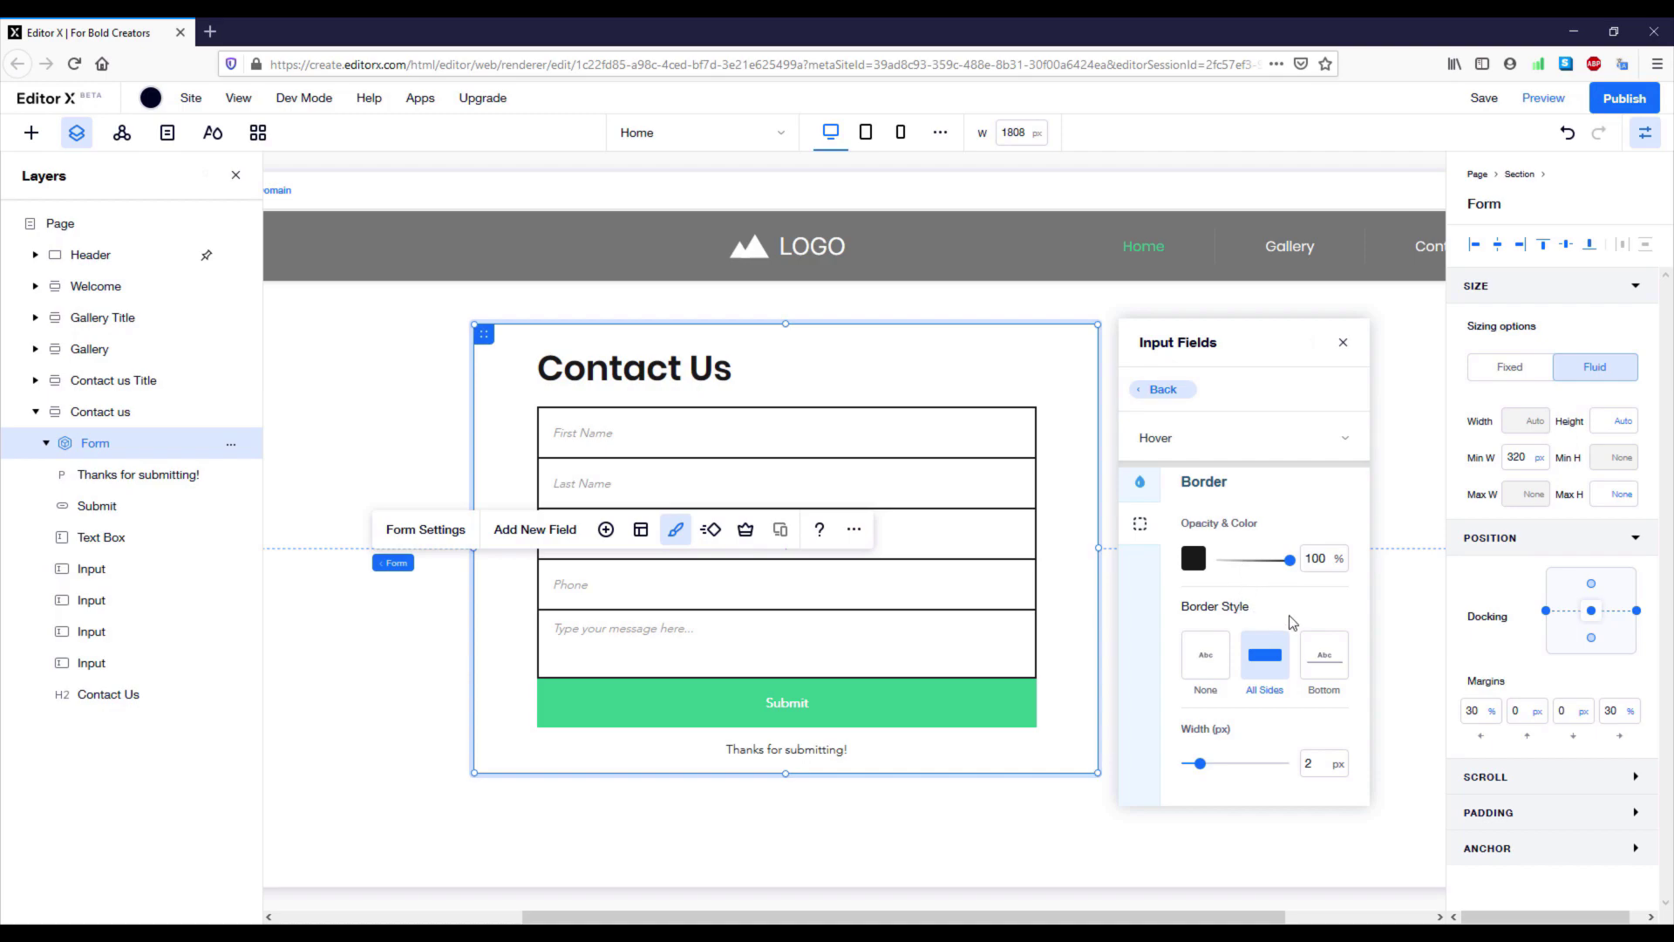
{"action": "left_click", "coordinate": [1324, 661]}
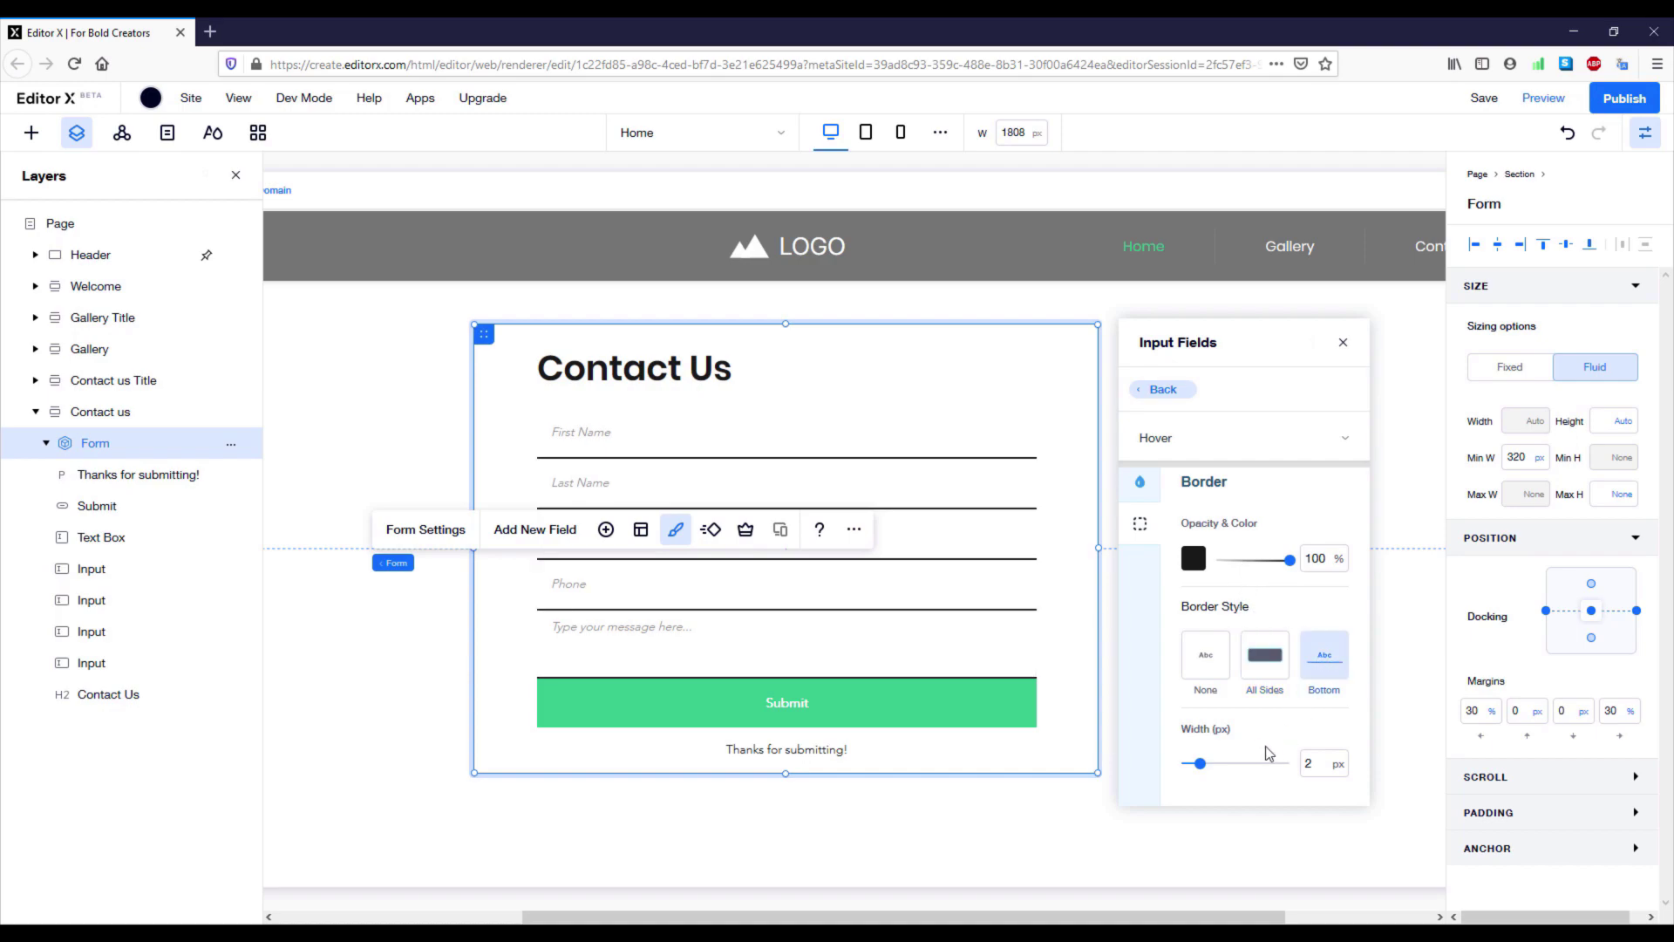
{"action": "left_click", "coordinate": [1308, 765]}
{"action": "type", "text": "1"}
{"action": "left_click", "coordinate": [1324, 731]}
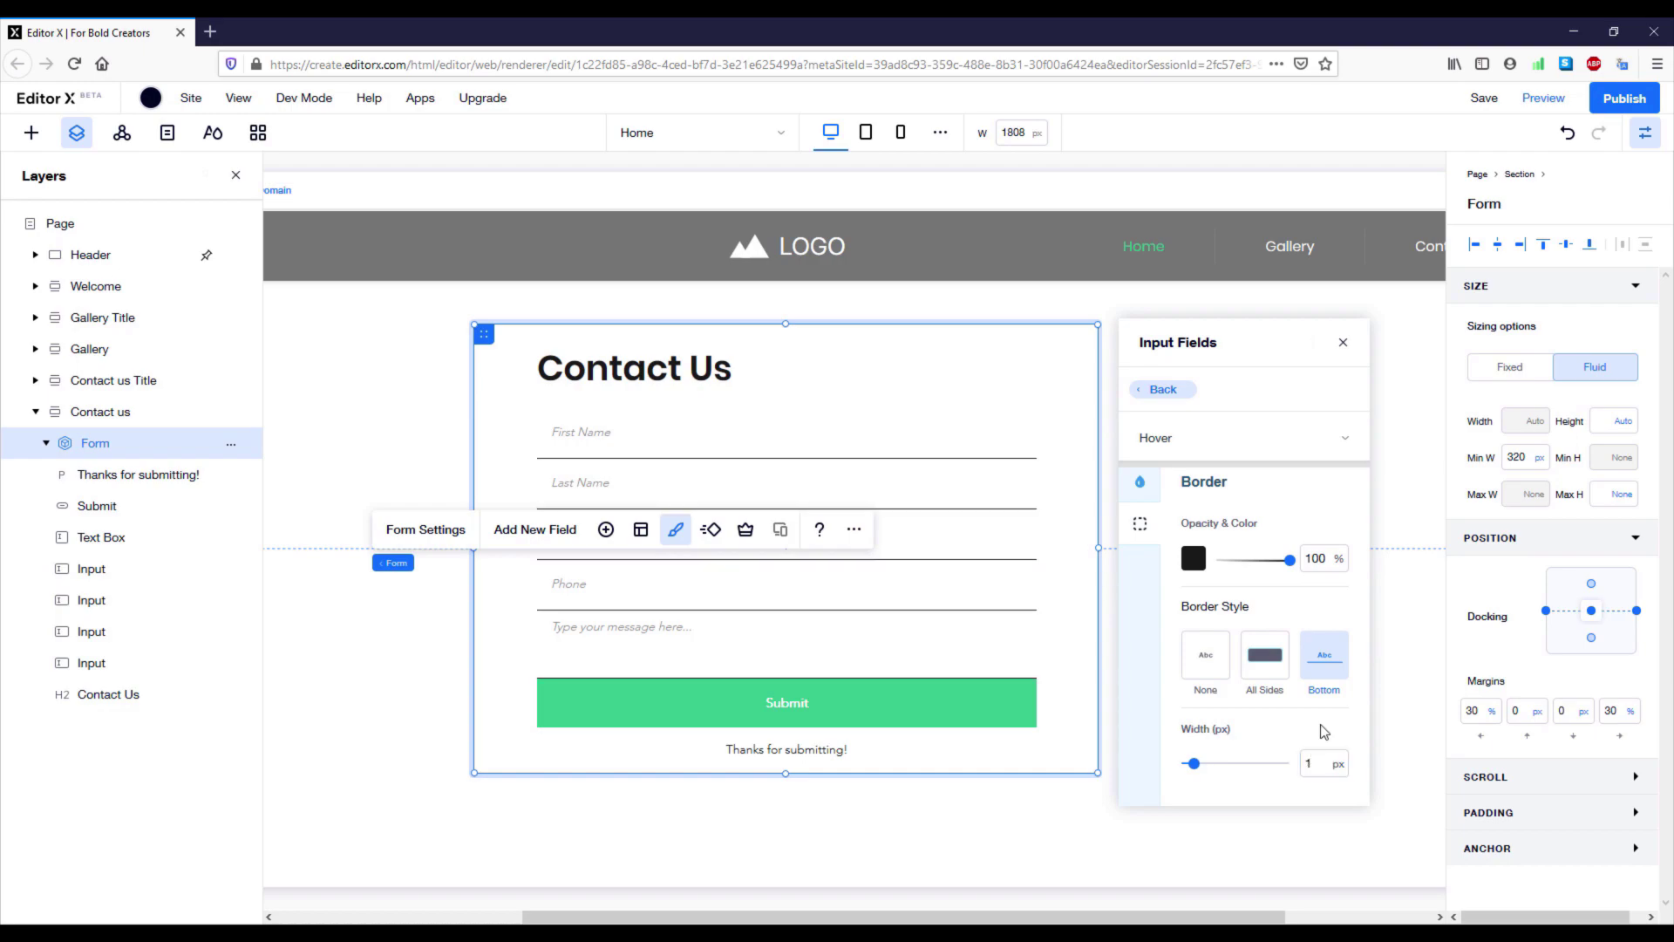
- Give the input fields' Focus state a green, bottom-only border with a width of 1 px
{"action": "left_click", "coordinate": [1334, 442]}
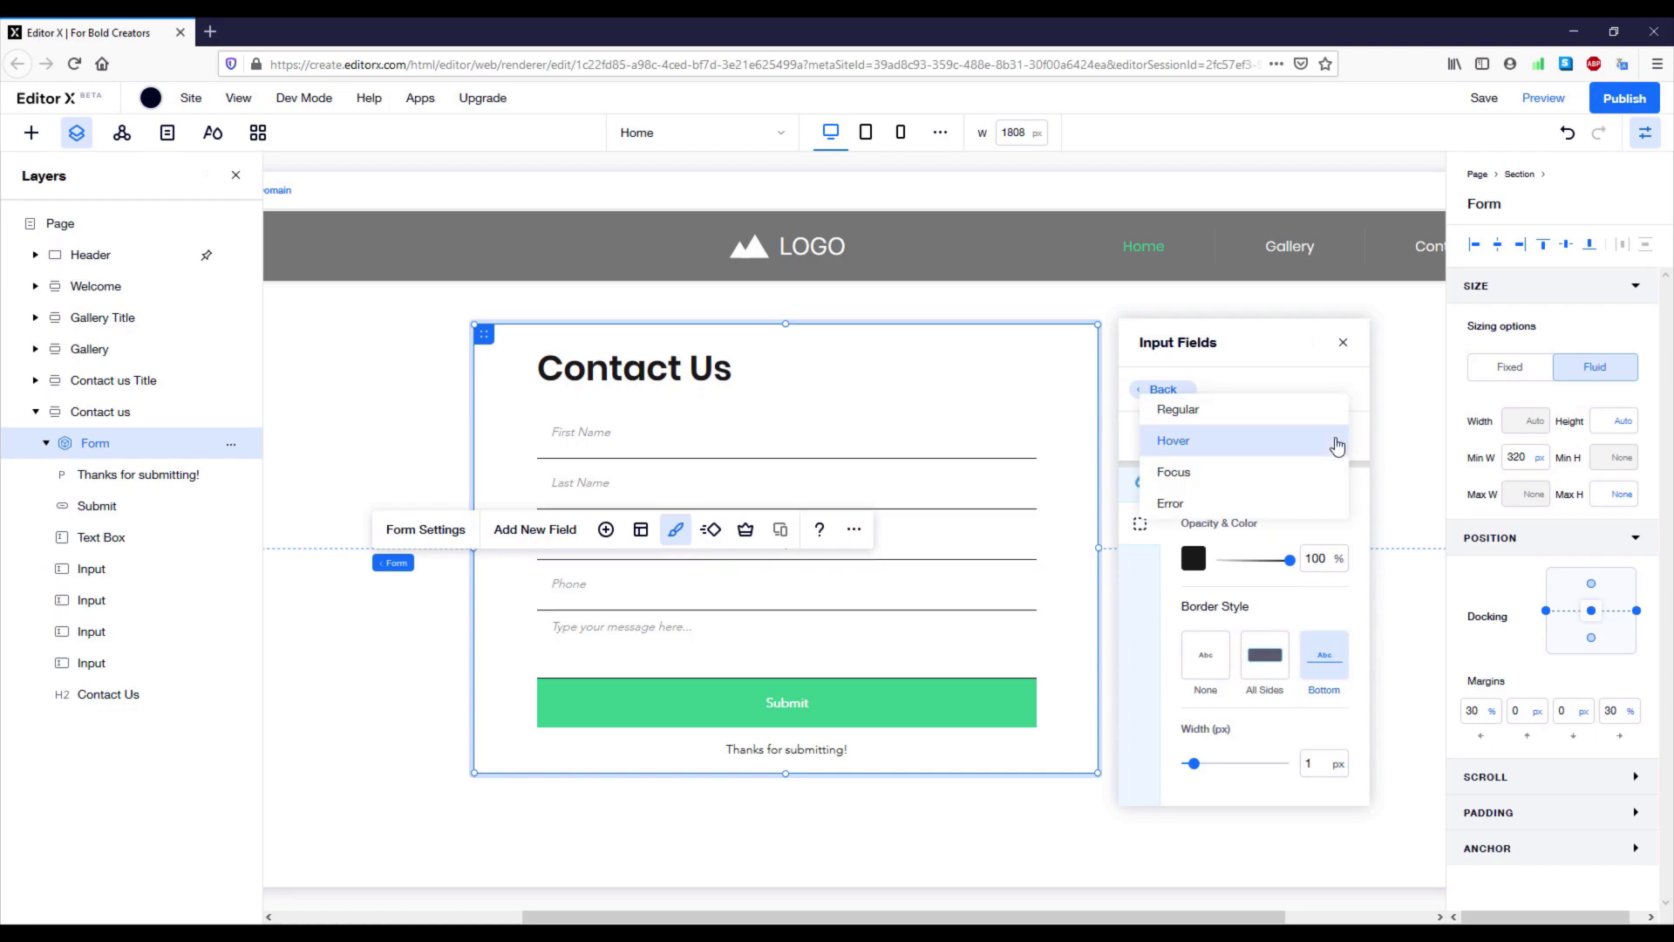
{"action": "left_click", "coordinate": [1207, 480]}
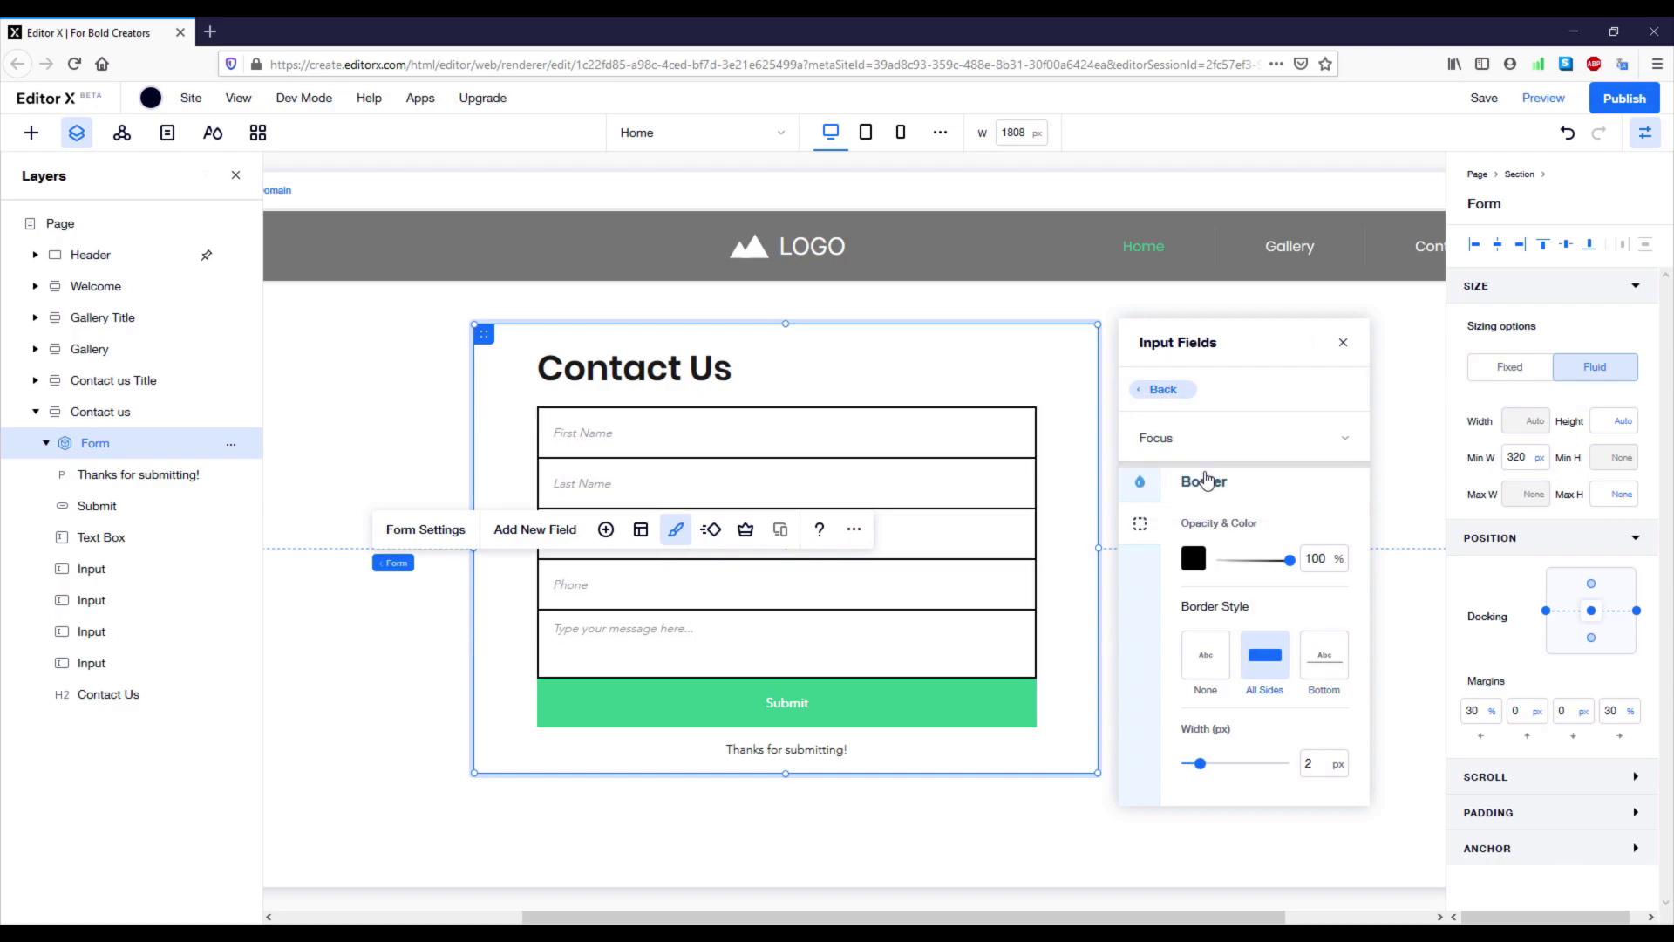
{"action": "left_click", "coordinate": [1324, 663]}
{"action": "left_click", "coordinate": [1316, 762]}
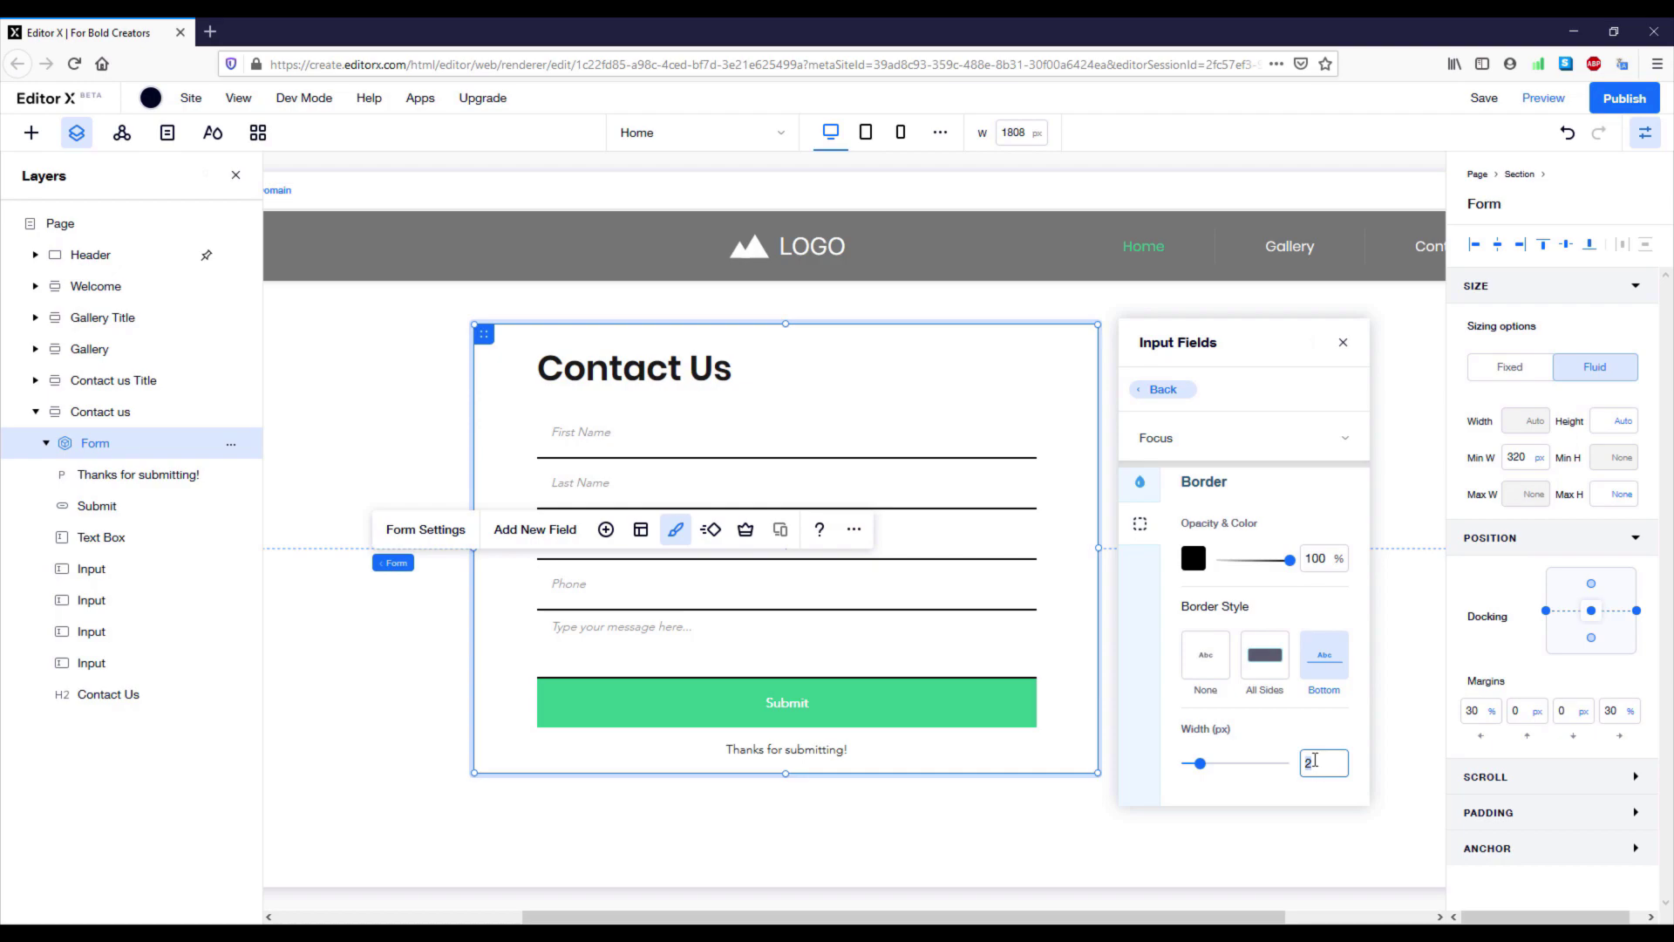
{"action": "type", "text": "1"}
{"action": "key", "text": "Return"}
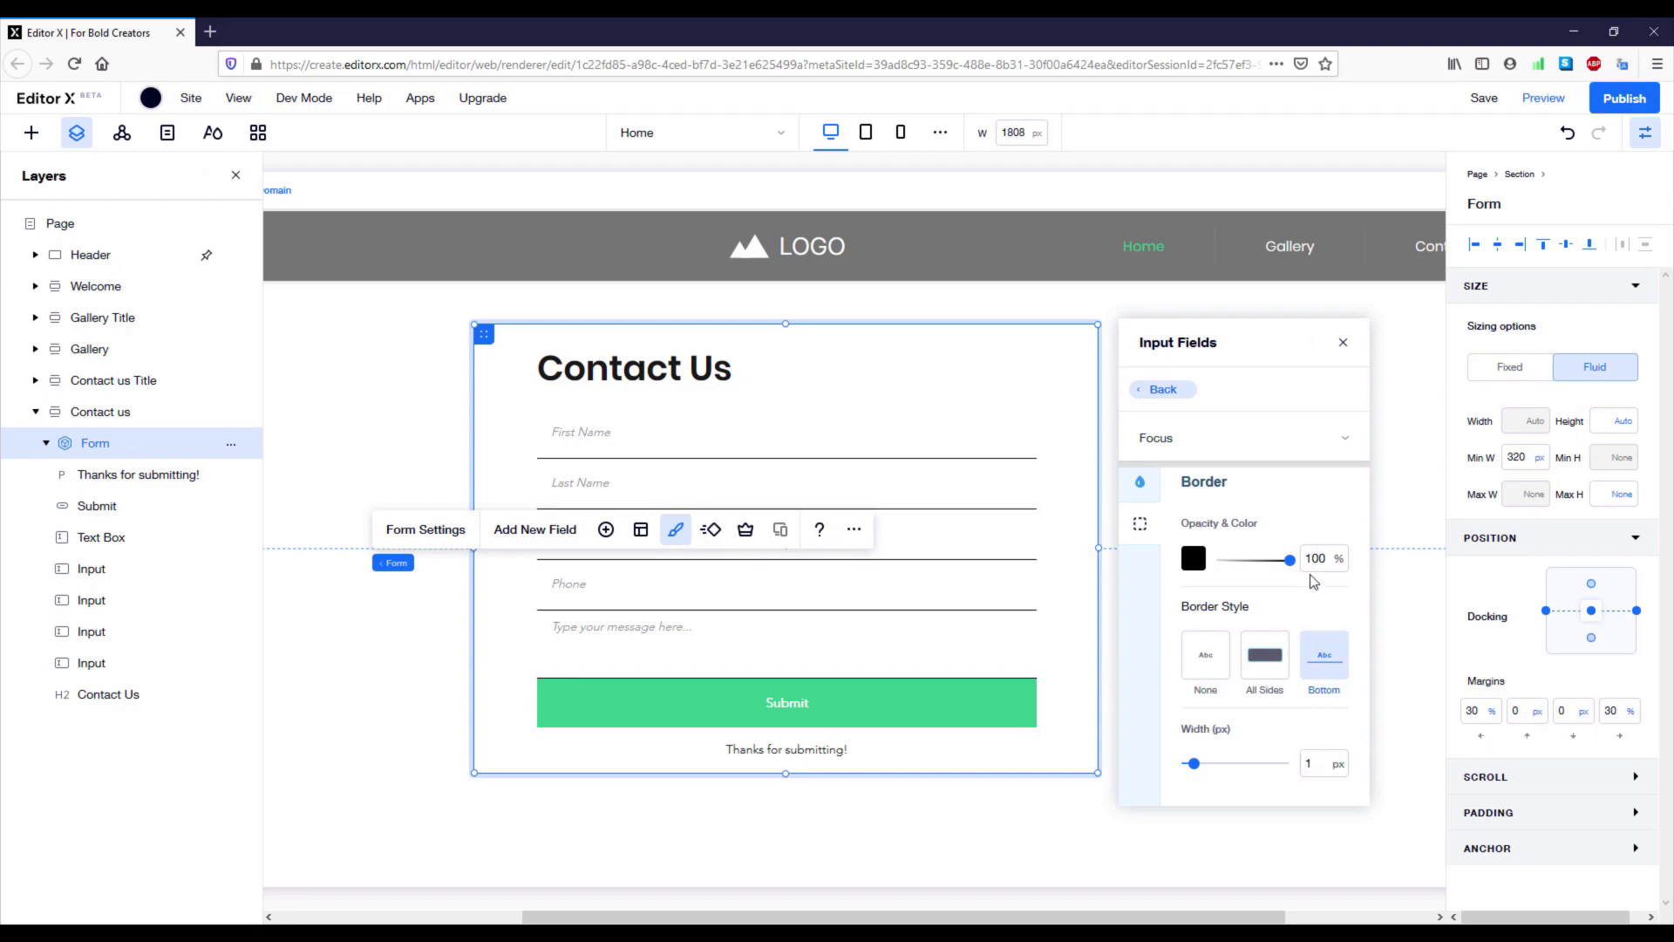
{"action": "left_click", "coordinate": [1194, 563]}
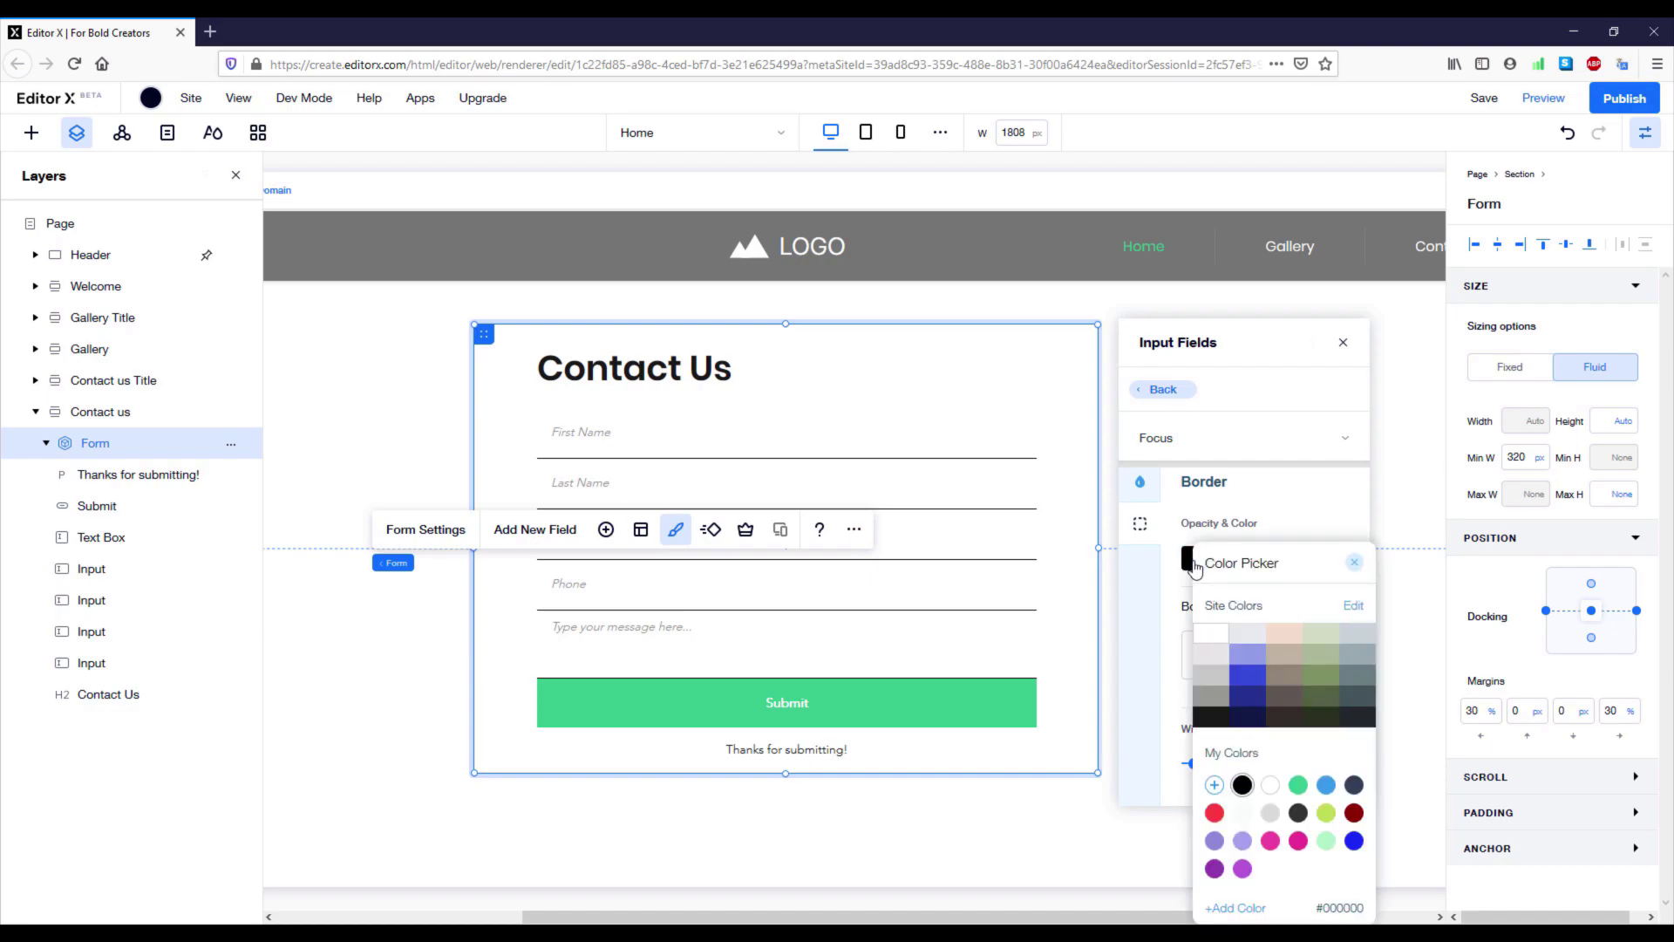
{"action": "left_click", "coordinate": [1299, 785]}
{"action": "left_click", "coordinate": [1169, 605]}
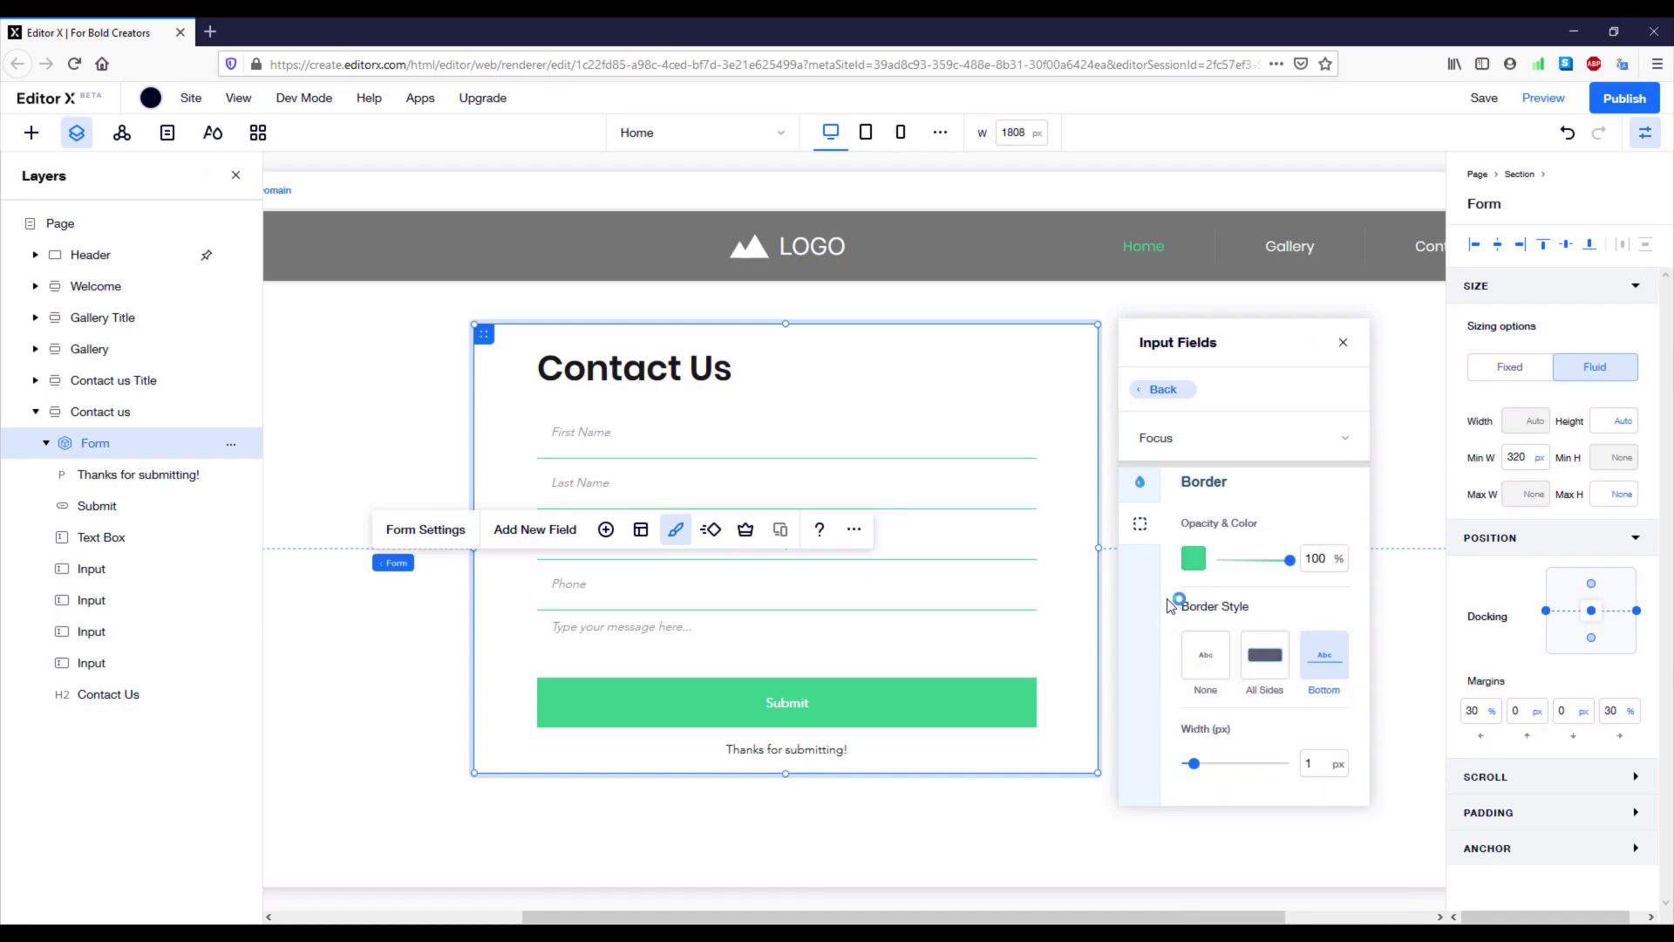
- Set the background opacity of the input fields' Error state to 0%
{"action": "left_click", "coordinate": [1339, 438]}
{"action": "left_click", "coordinate": [1265, 475]}
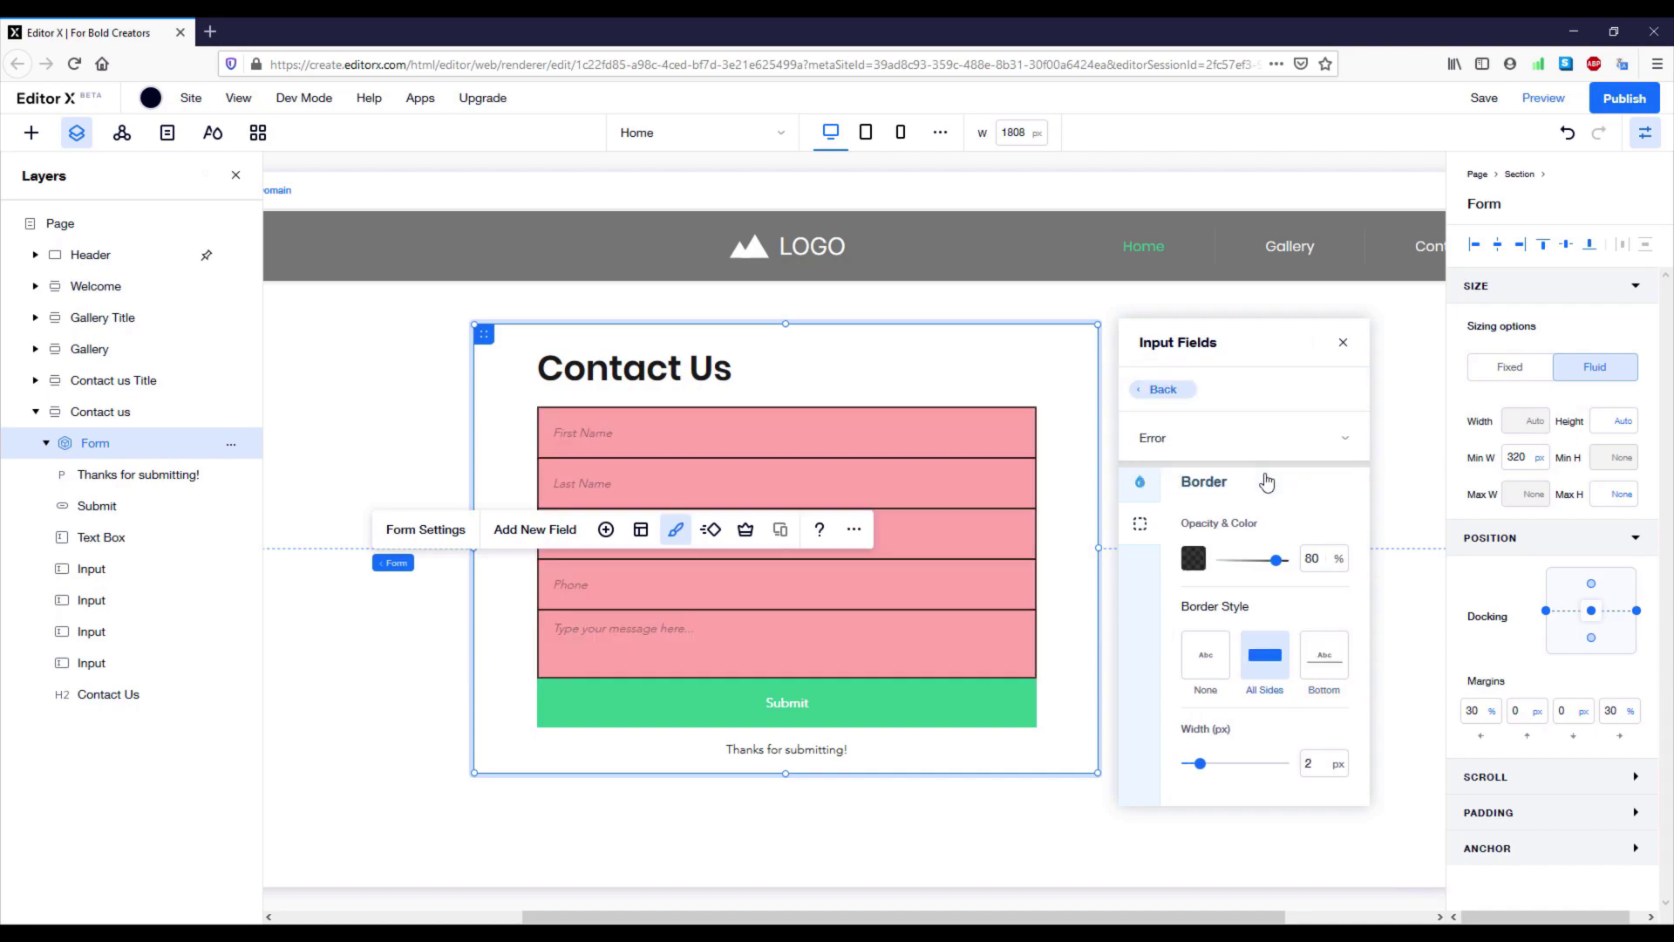
{"action": "left_click", "coordinate": [1141, 484]}
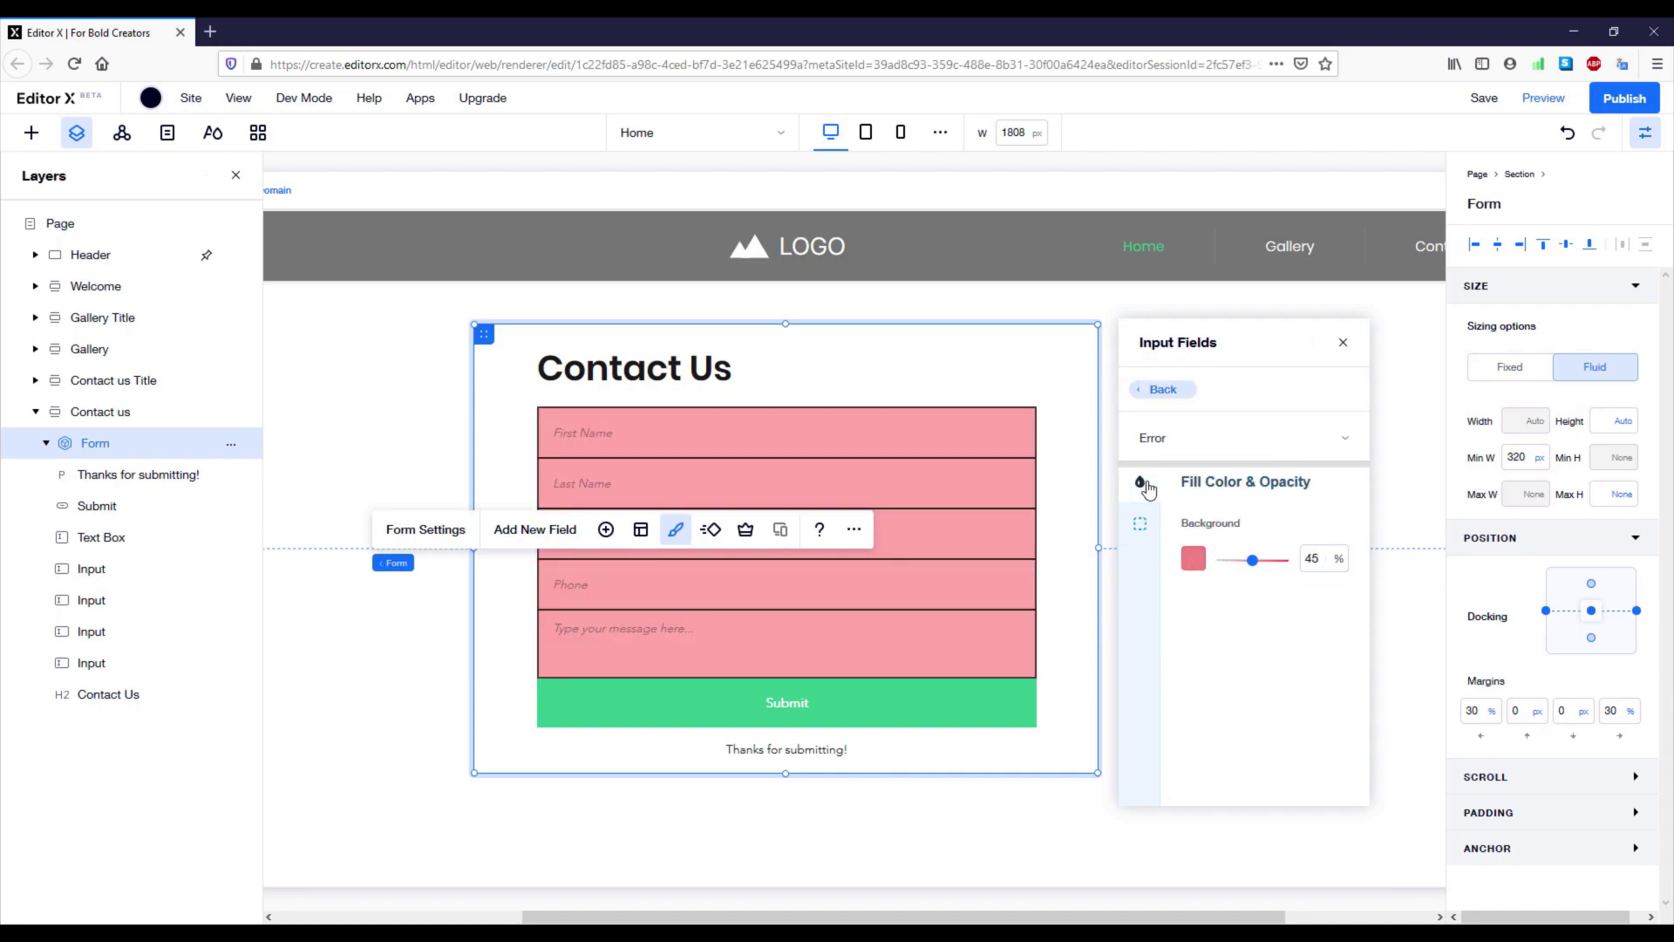
{"action": "left_click", "coordinate": [1314, 565]}
{"action": "type", "text": "0"}
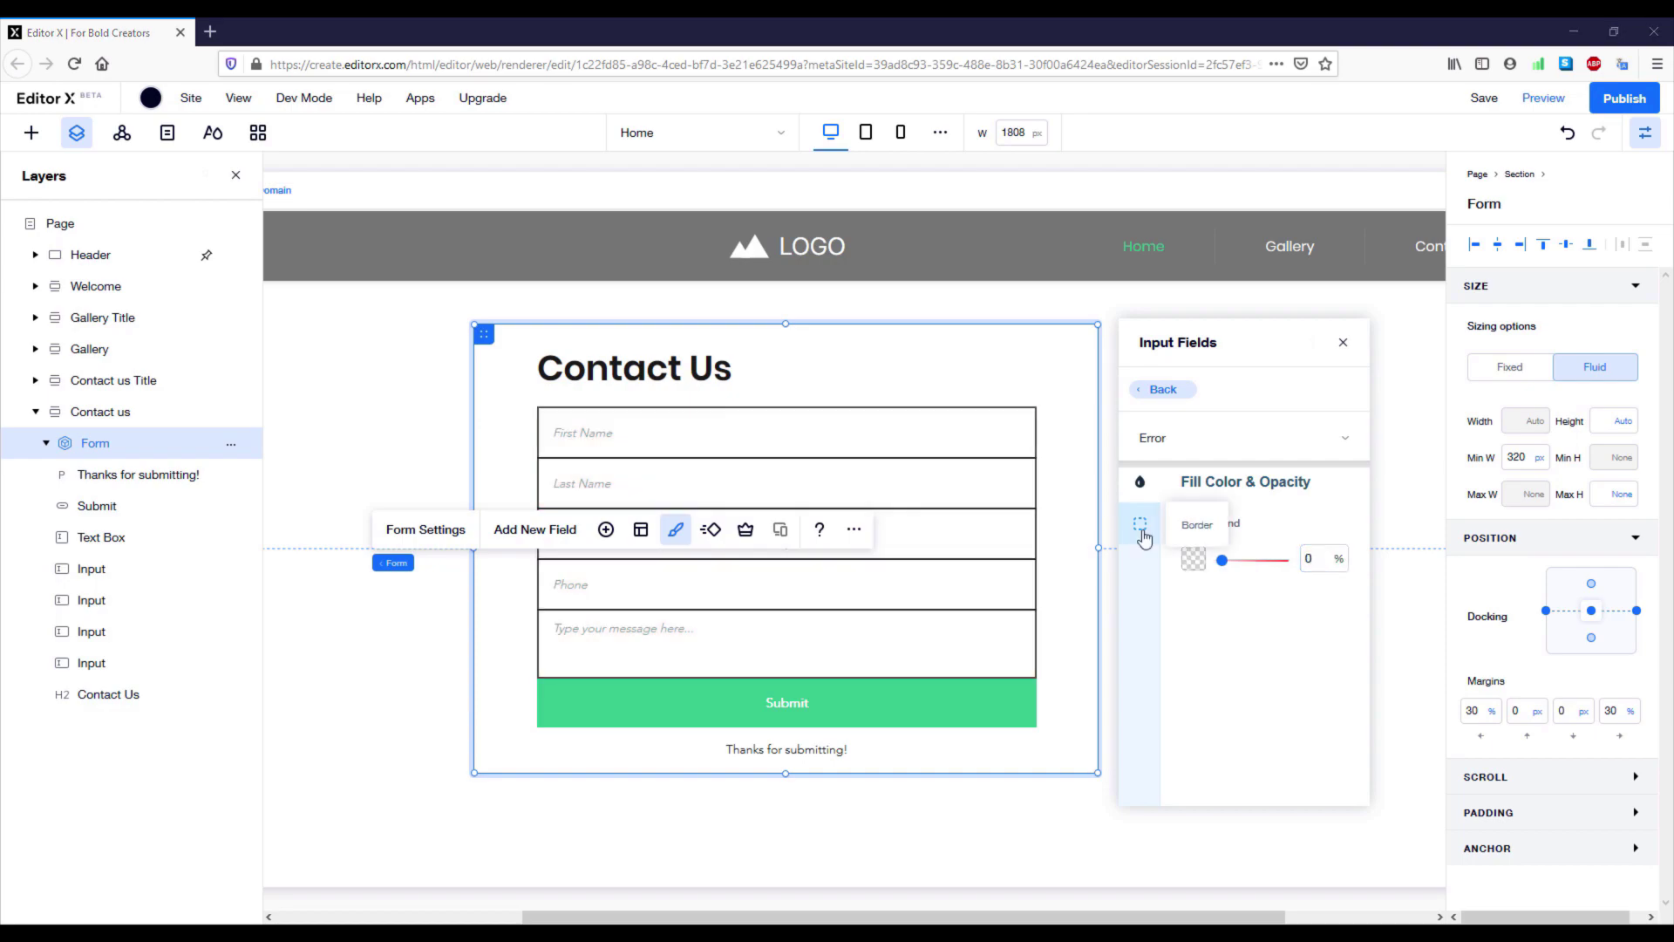
- Give the input fields' Error state a red, bottom-only border with a width of 1 px
{"action": "left_click", "coordinate": [1141, 524]}
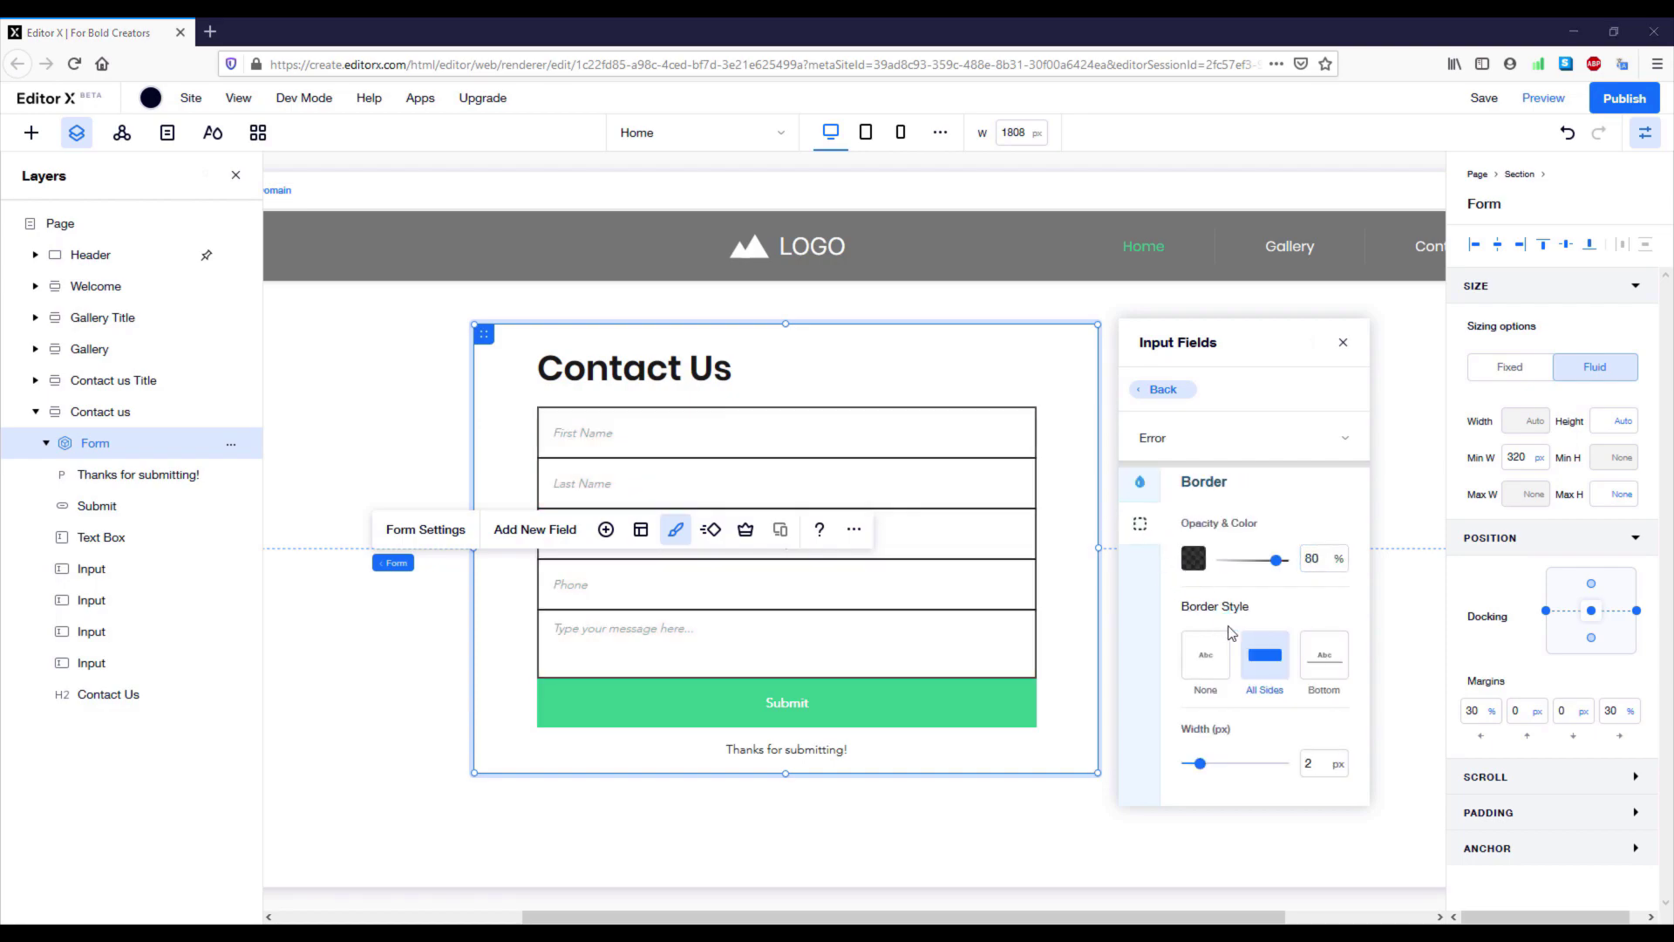
{"action": "left_click", "coordinate": [1325, 661]}
{"action": "left_click", "coordinate": [1315, 771]}
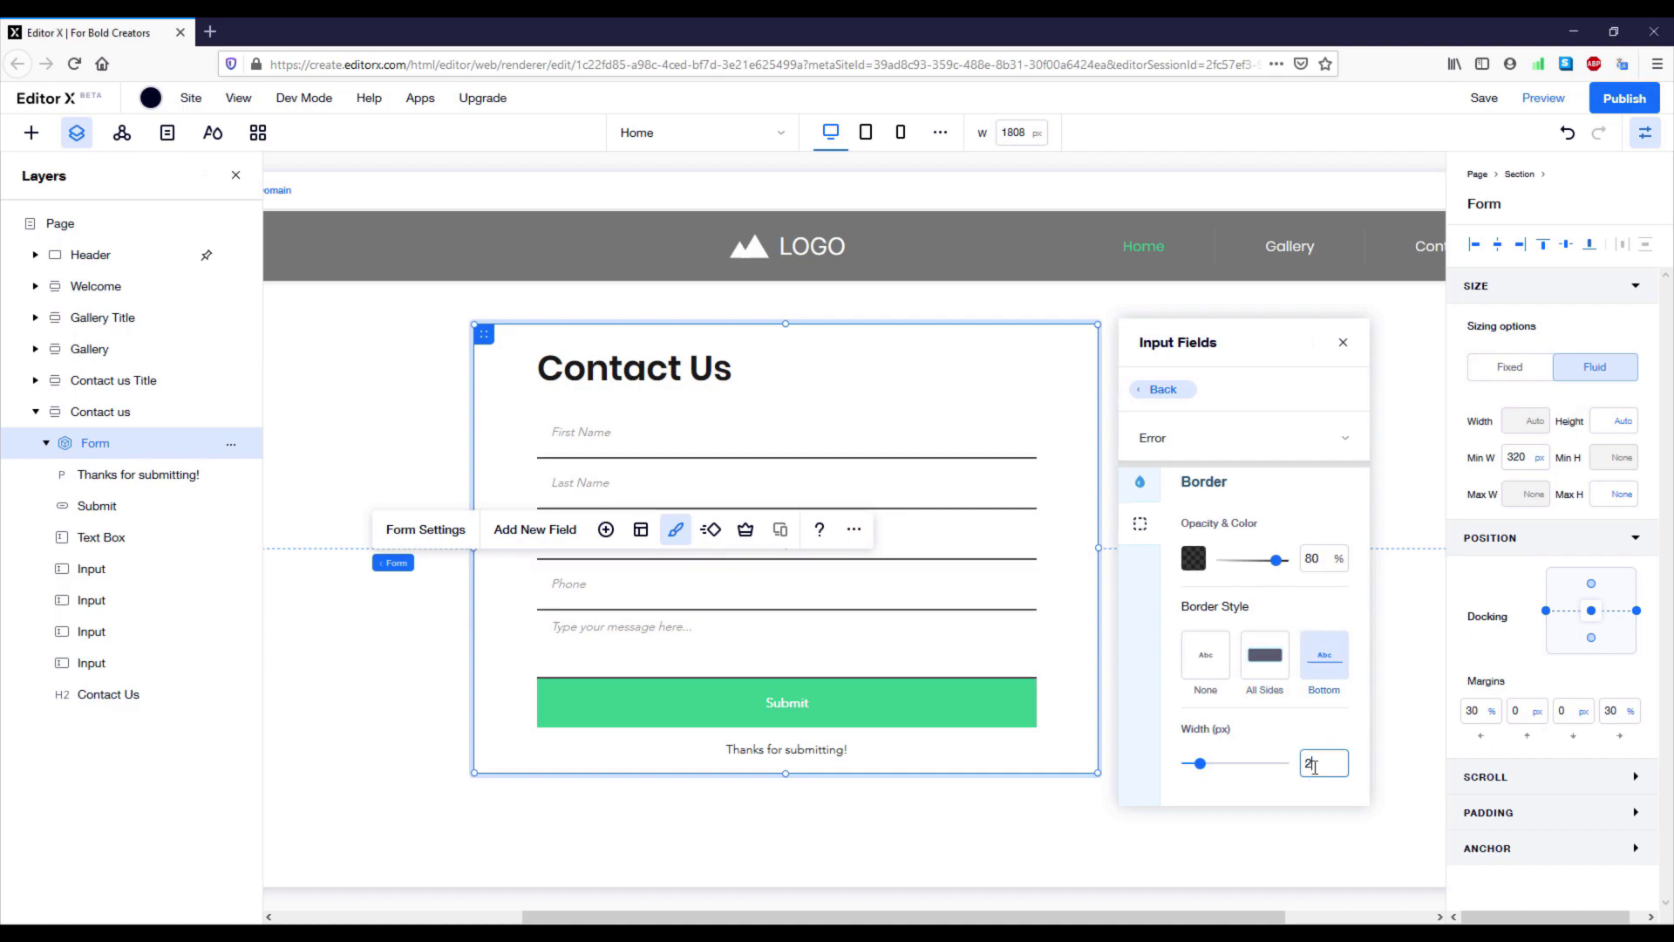
{"action": "key", "text": "BackSpace"}
{"action": "type", "text": "1"}
{"action": "key", "text": "Return"}
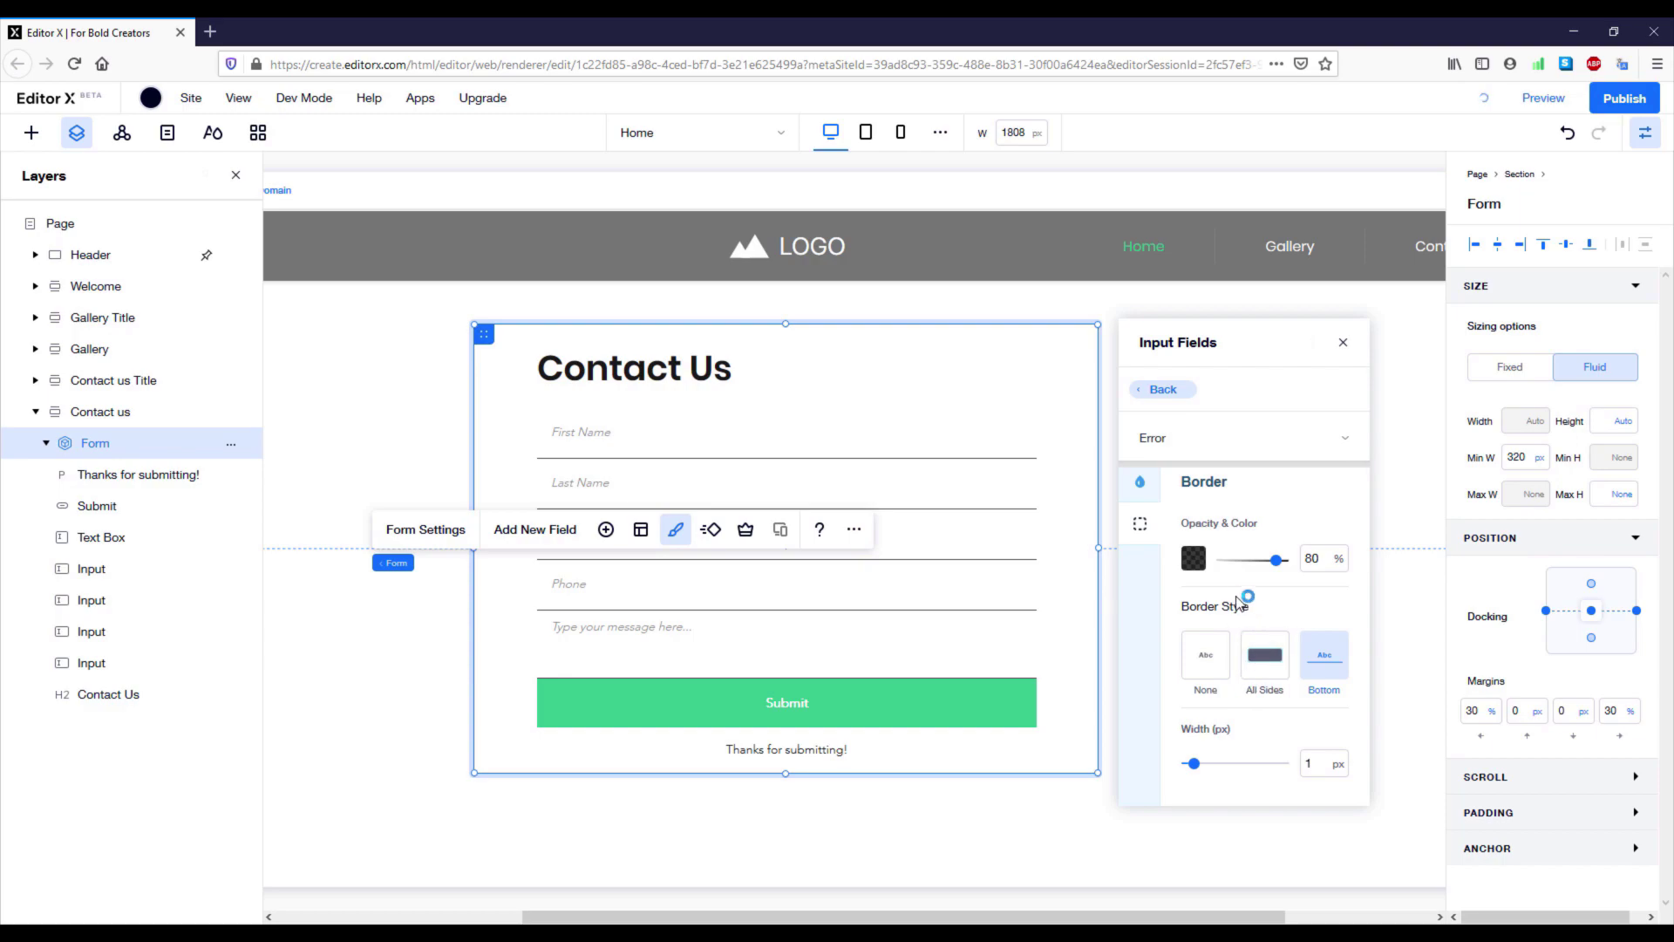
{"action": "left_click", "coordinate": [1193, 559]}
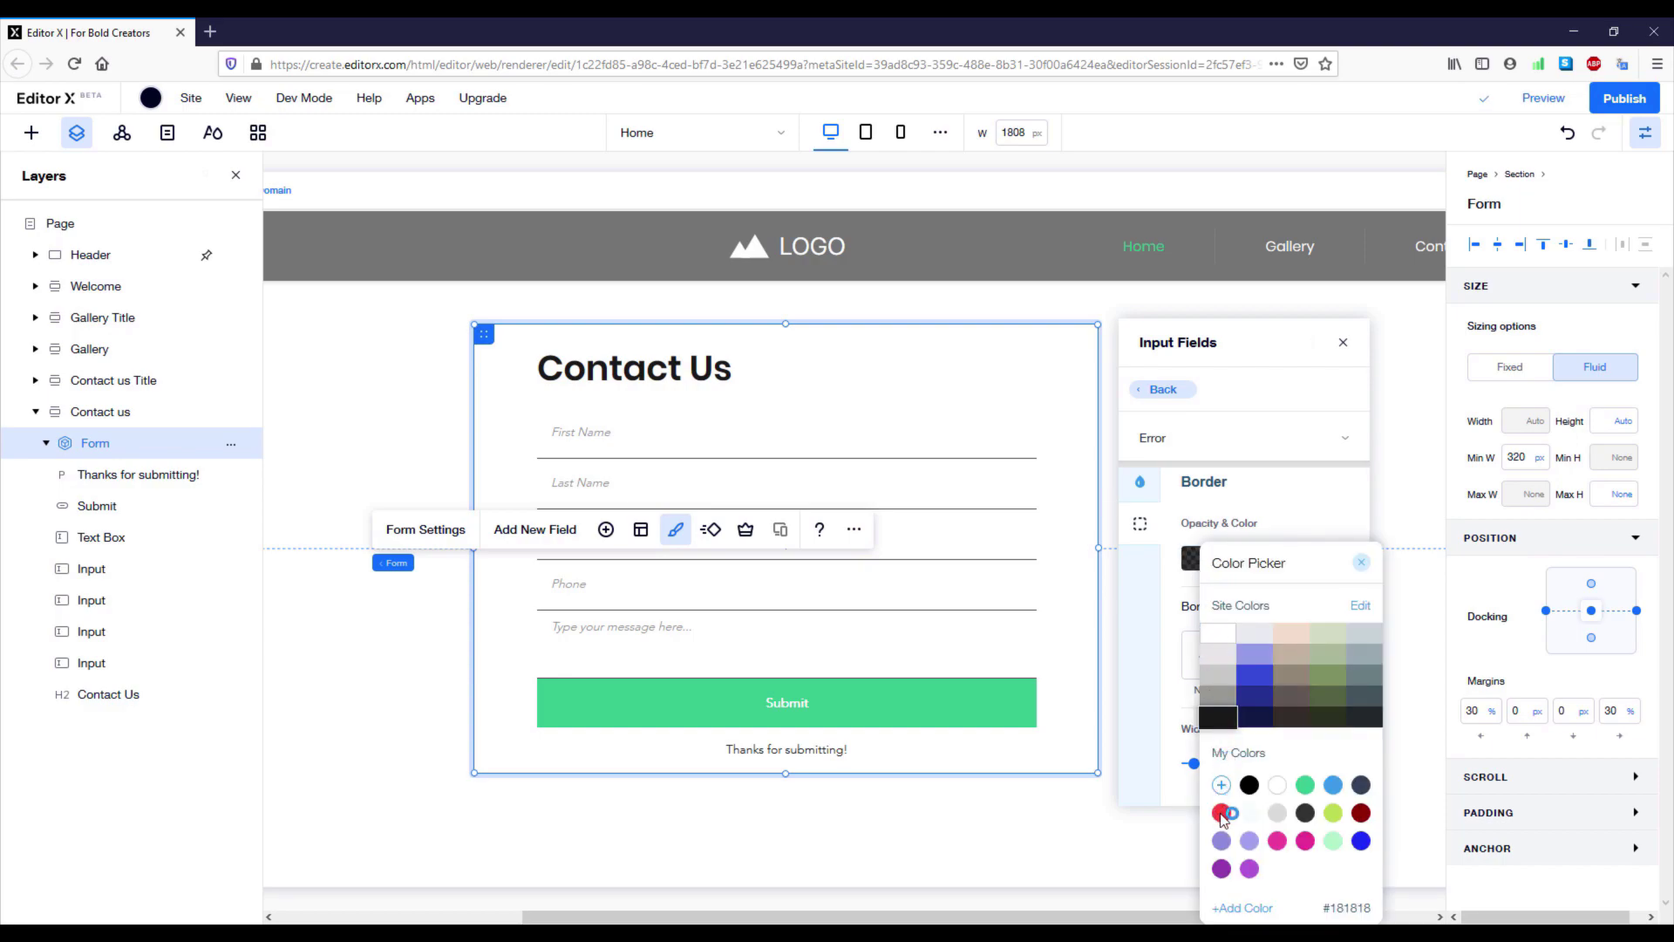
{"action": "left_click", "coordinate": [1222, 815]}
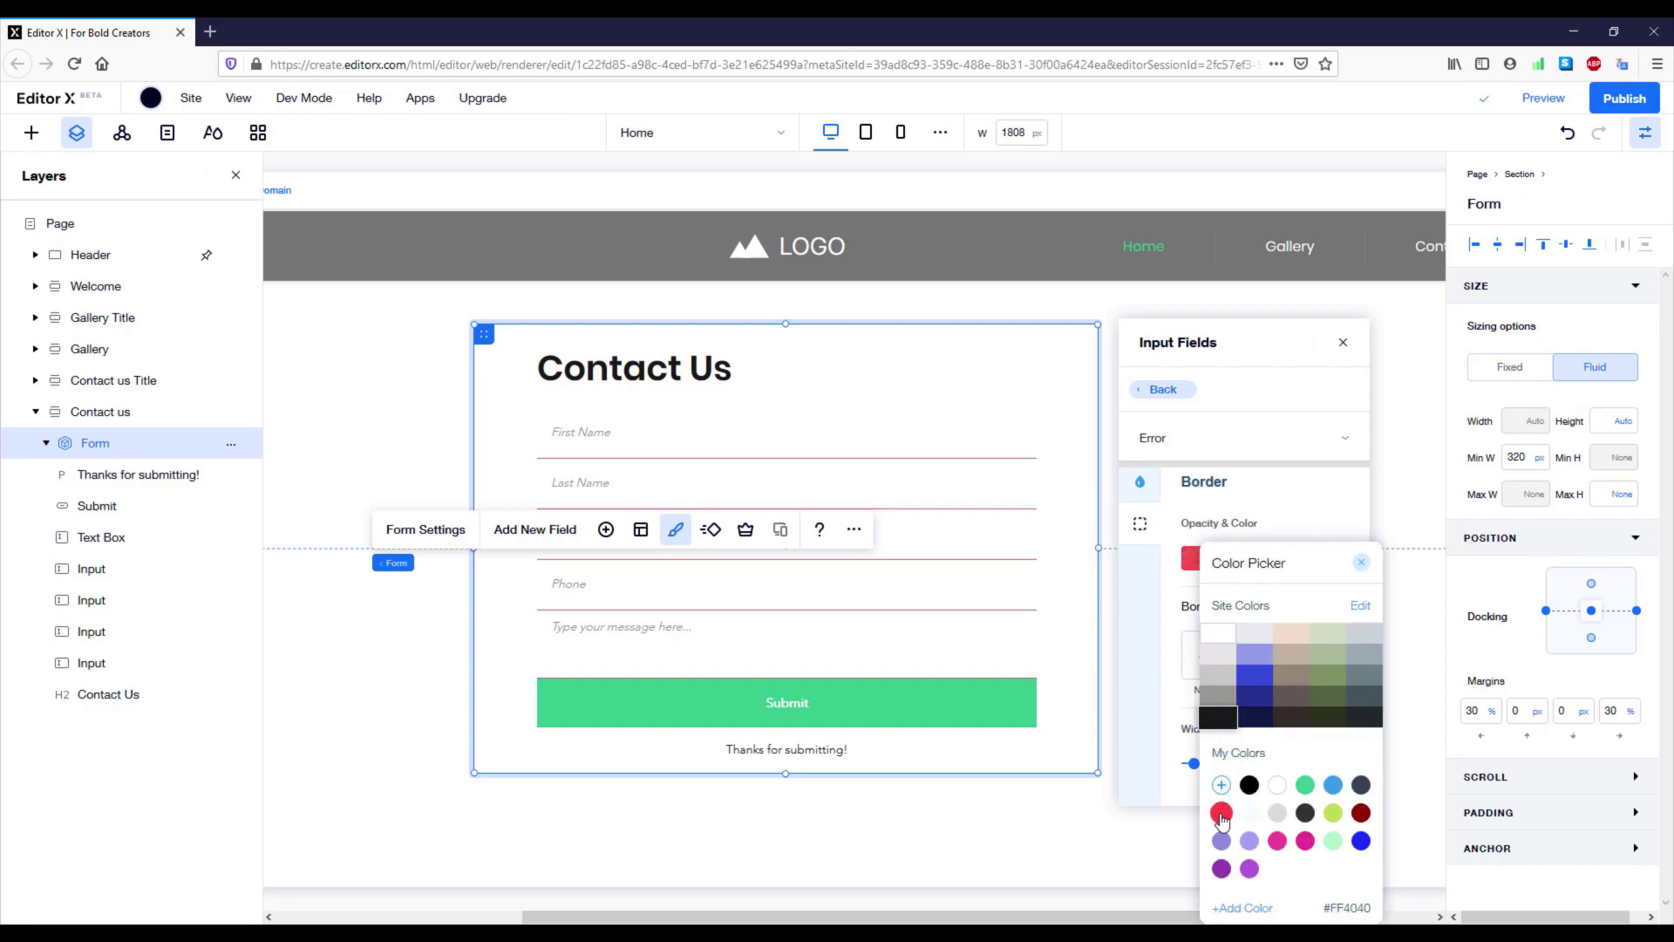
{"action": "left_click", "coordinate": [1174, 594]}
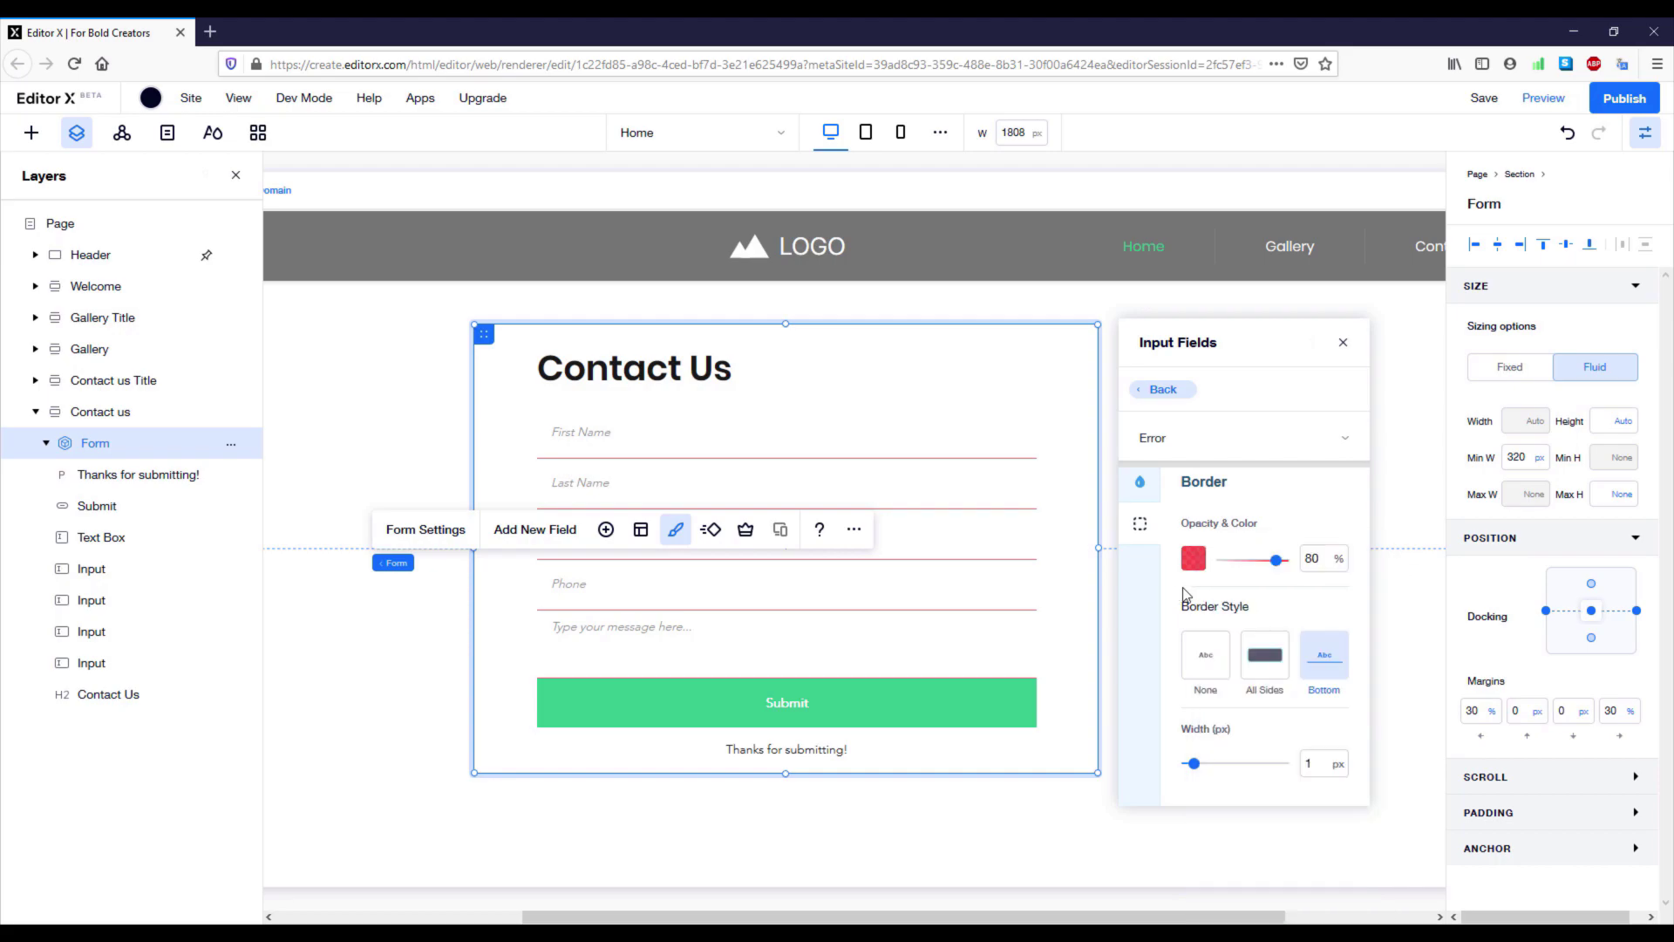
- Finish the form design customization and save the site
{"action": "left_click", "coordinate": [1169, 389]}
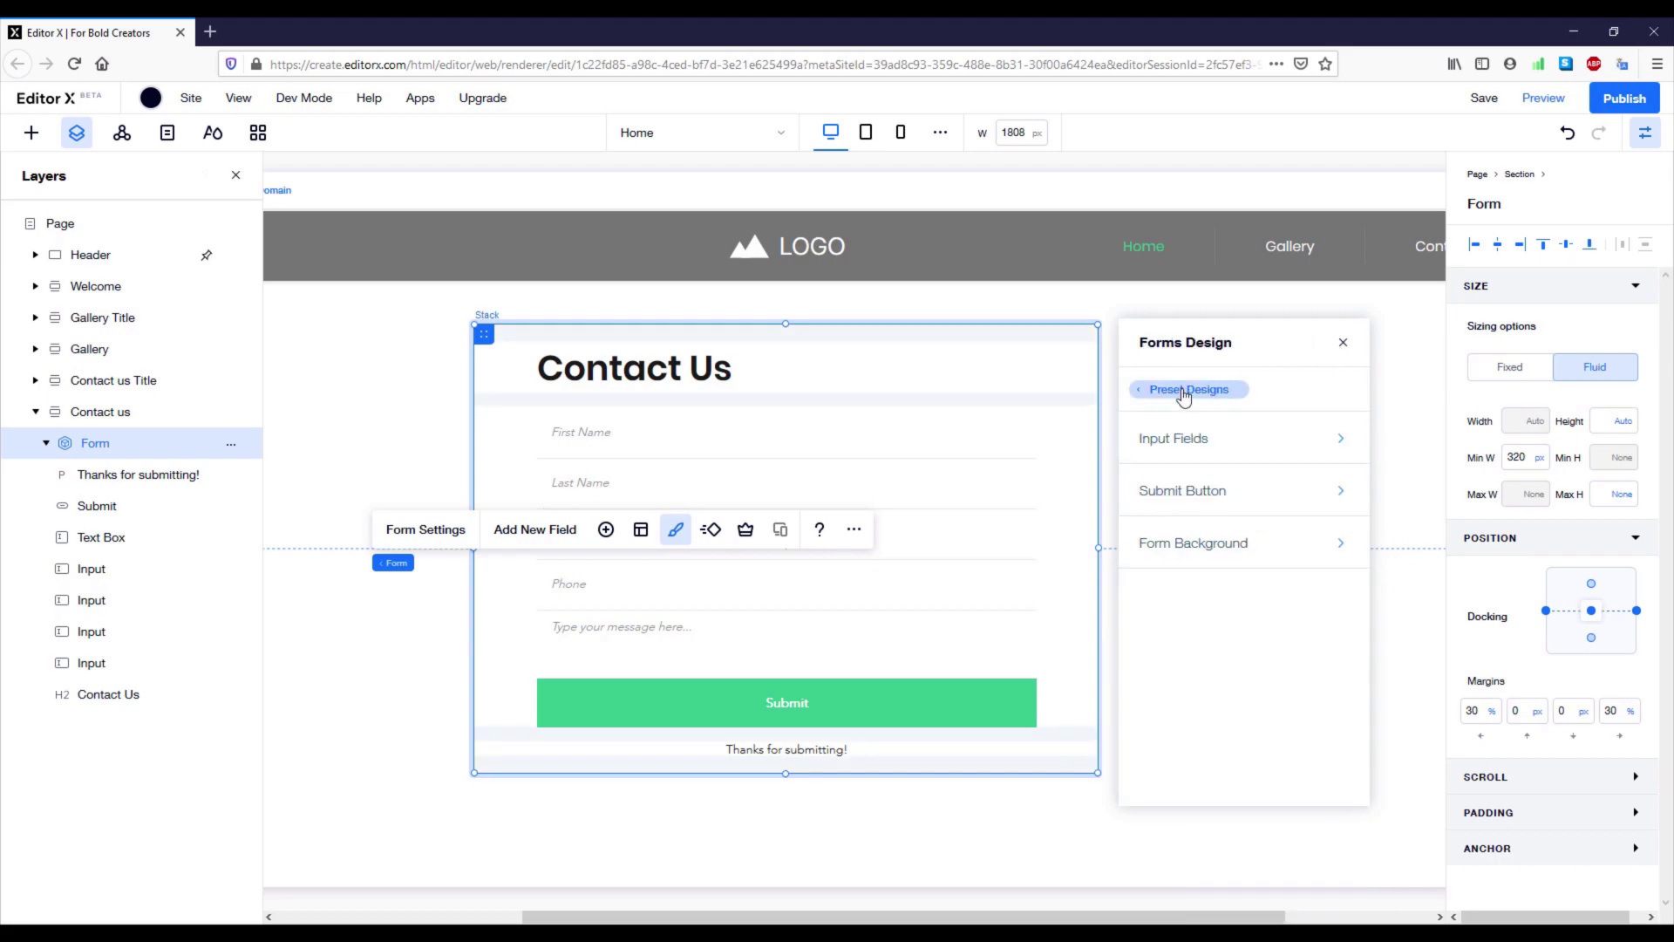
{"action": "left_click", "coordinate": [1344, 344]}
{"action": "left_click", "coordinate": [1485, 102]}
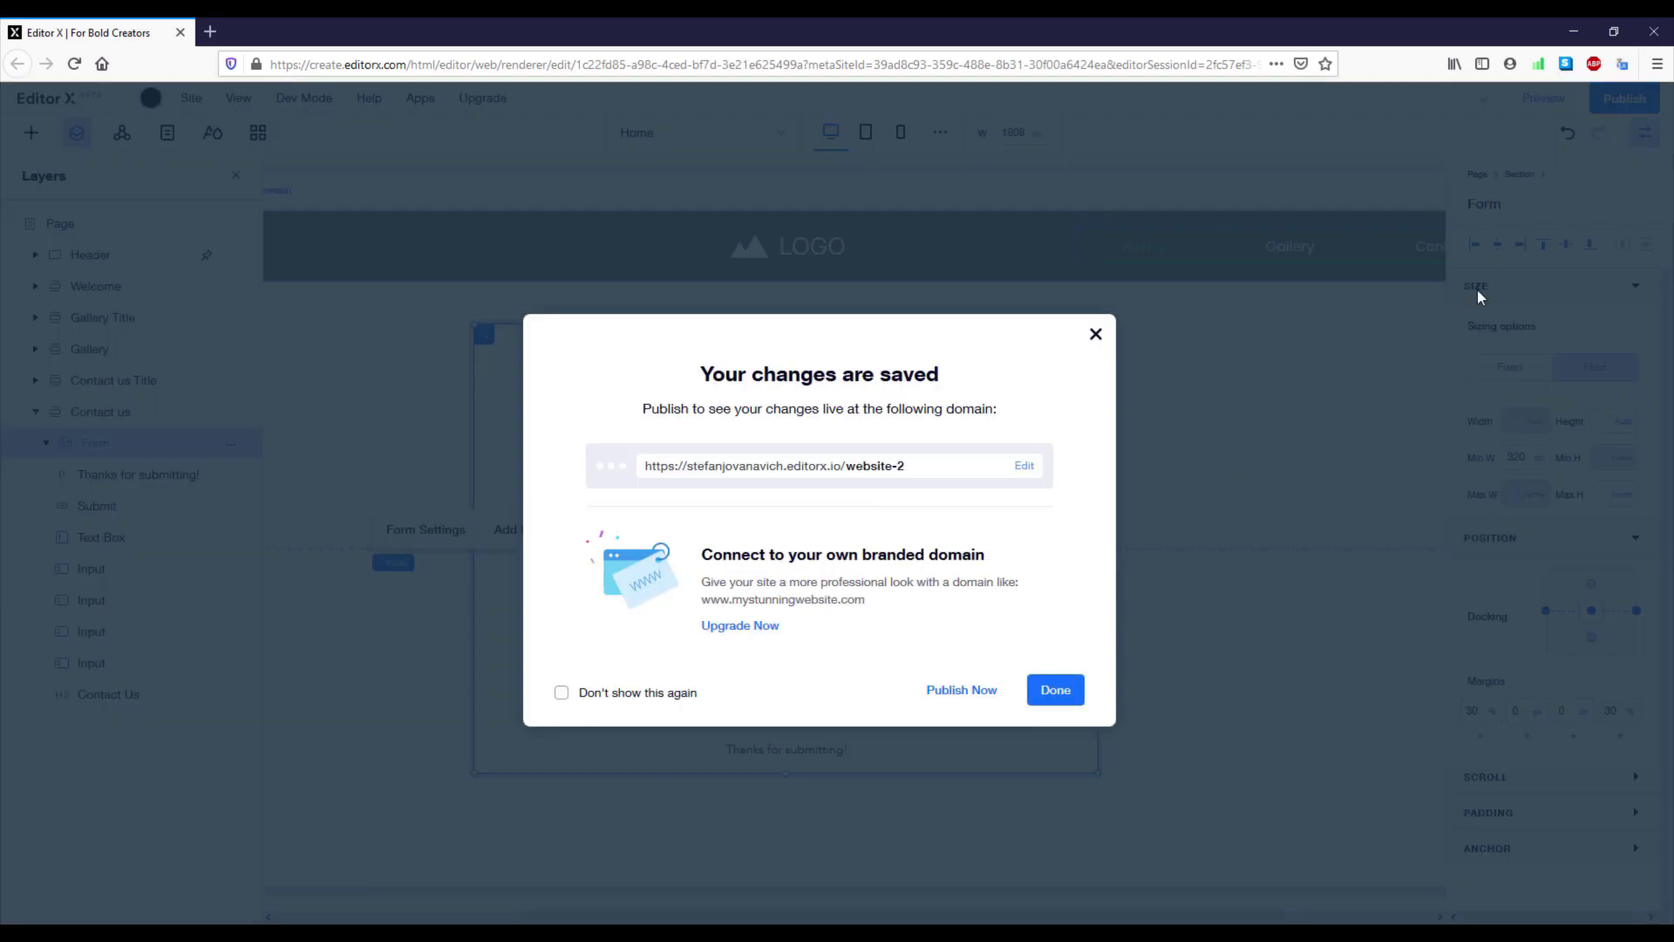
- Preview the site and test the contact form's focus styling by entering "dsadsada" as the last name
{"action": "left_click", "coordinate": [1054, 688]}
{"action": "left_click", "coordinate": [1544, 97]}
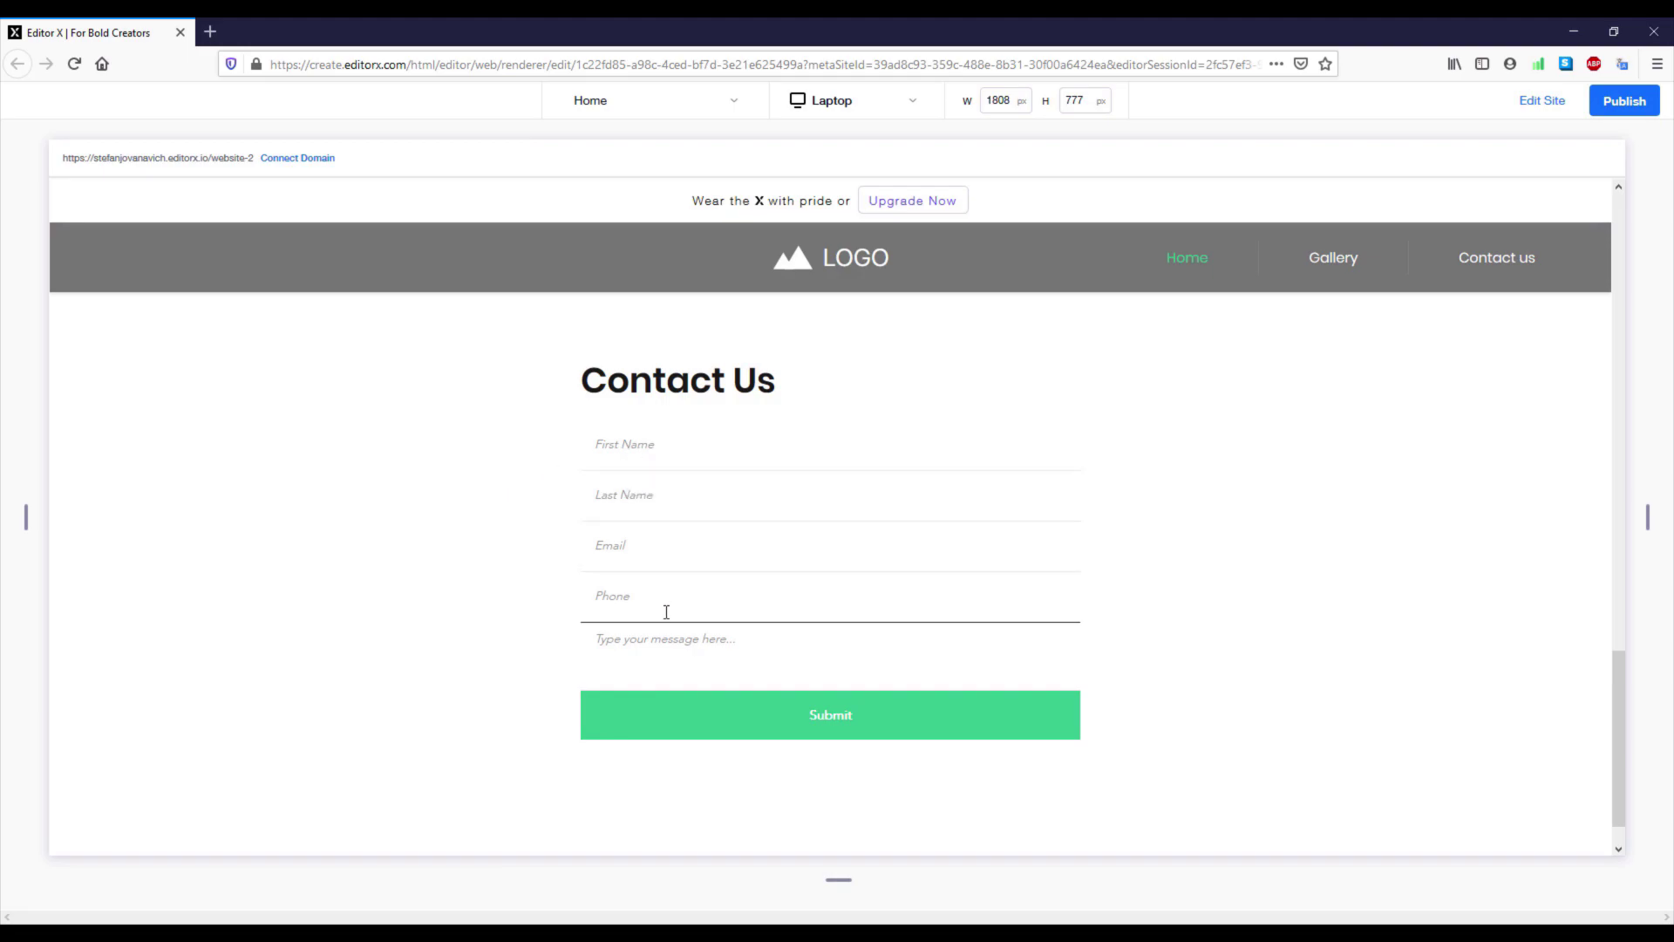
{"action": "left_click", "coordinate": [666, 496]}
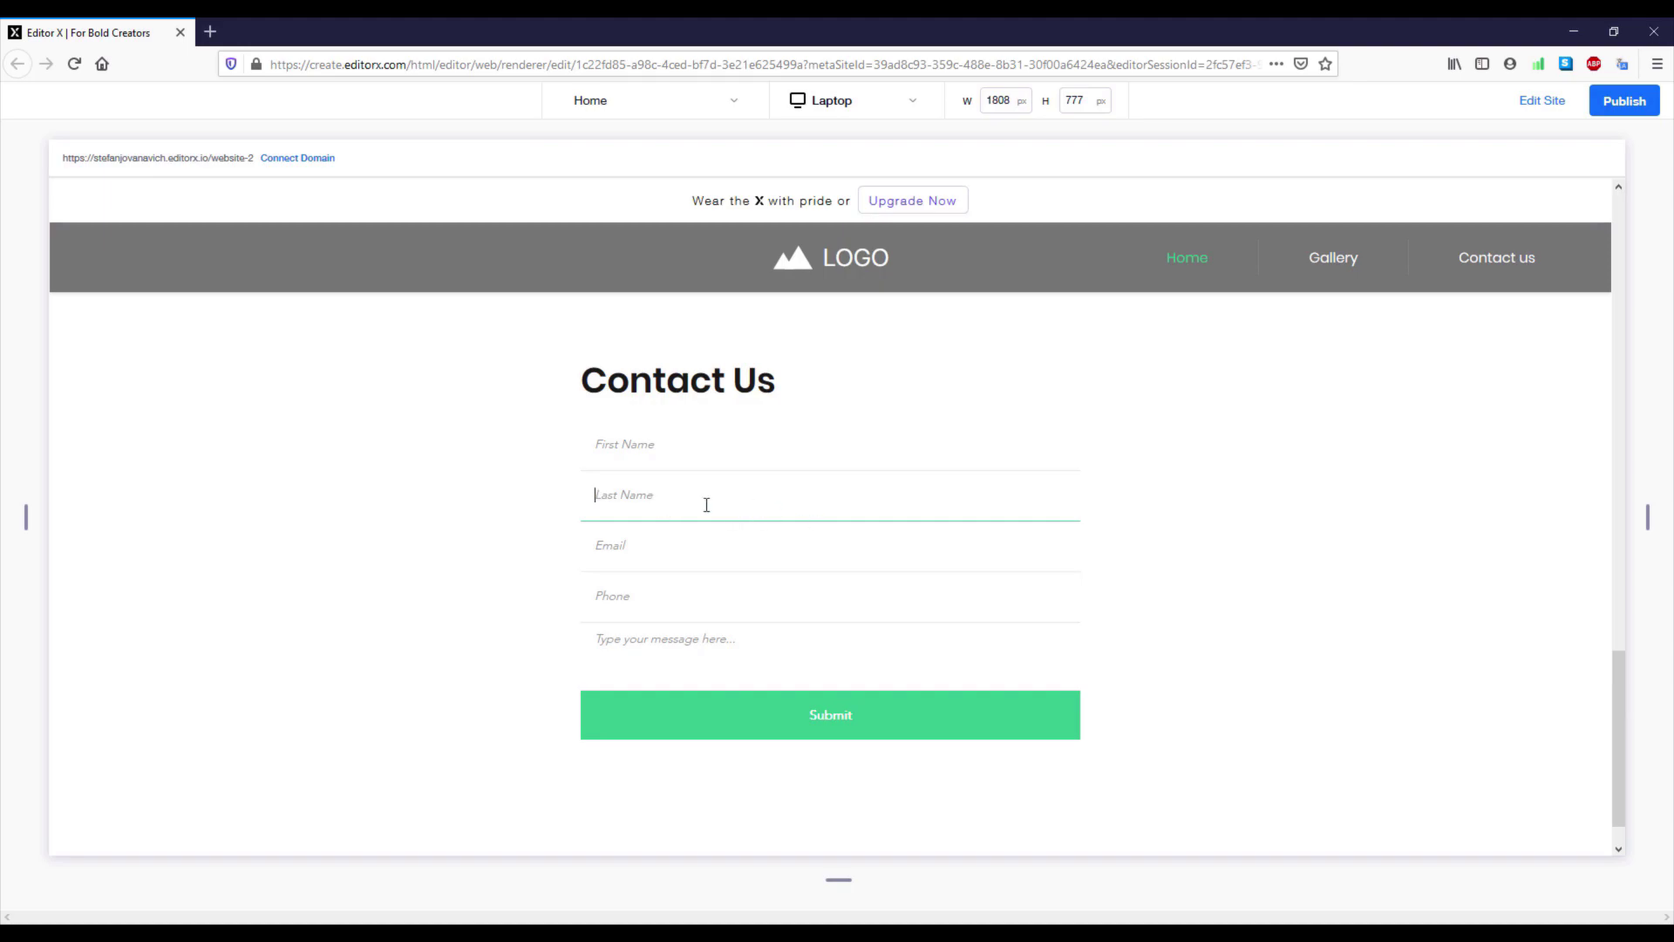
{"action": "type", "text": "dsadsada"}
{"action": "key", "text": "Tab"}
{"action": "key", "text": "Tab"}
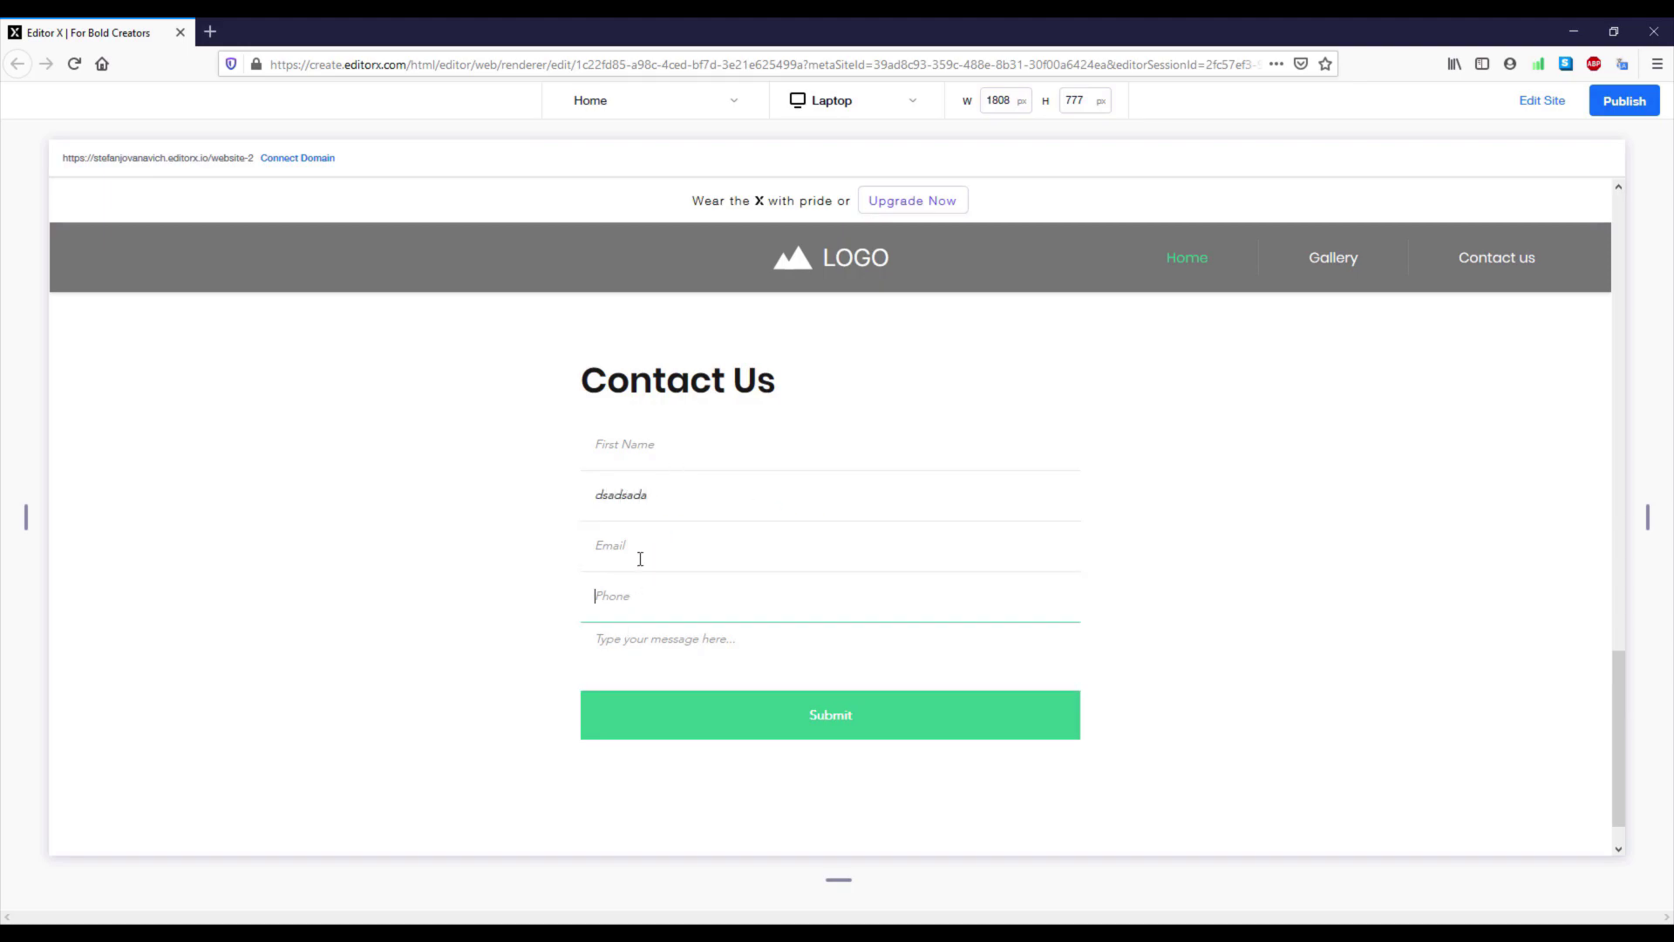
- Test the contact form's error styling by leaving required fields empty and submitting, and return to editing the site
{"action": "left_click", "coordinate": [640, 559]}
{"action": "left_click", "coordinate": [656, 465]}
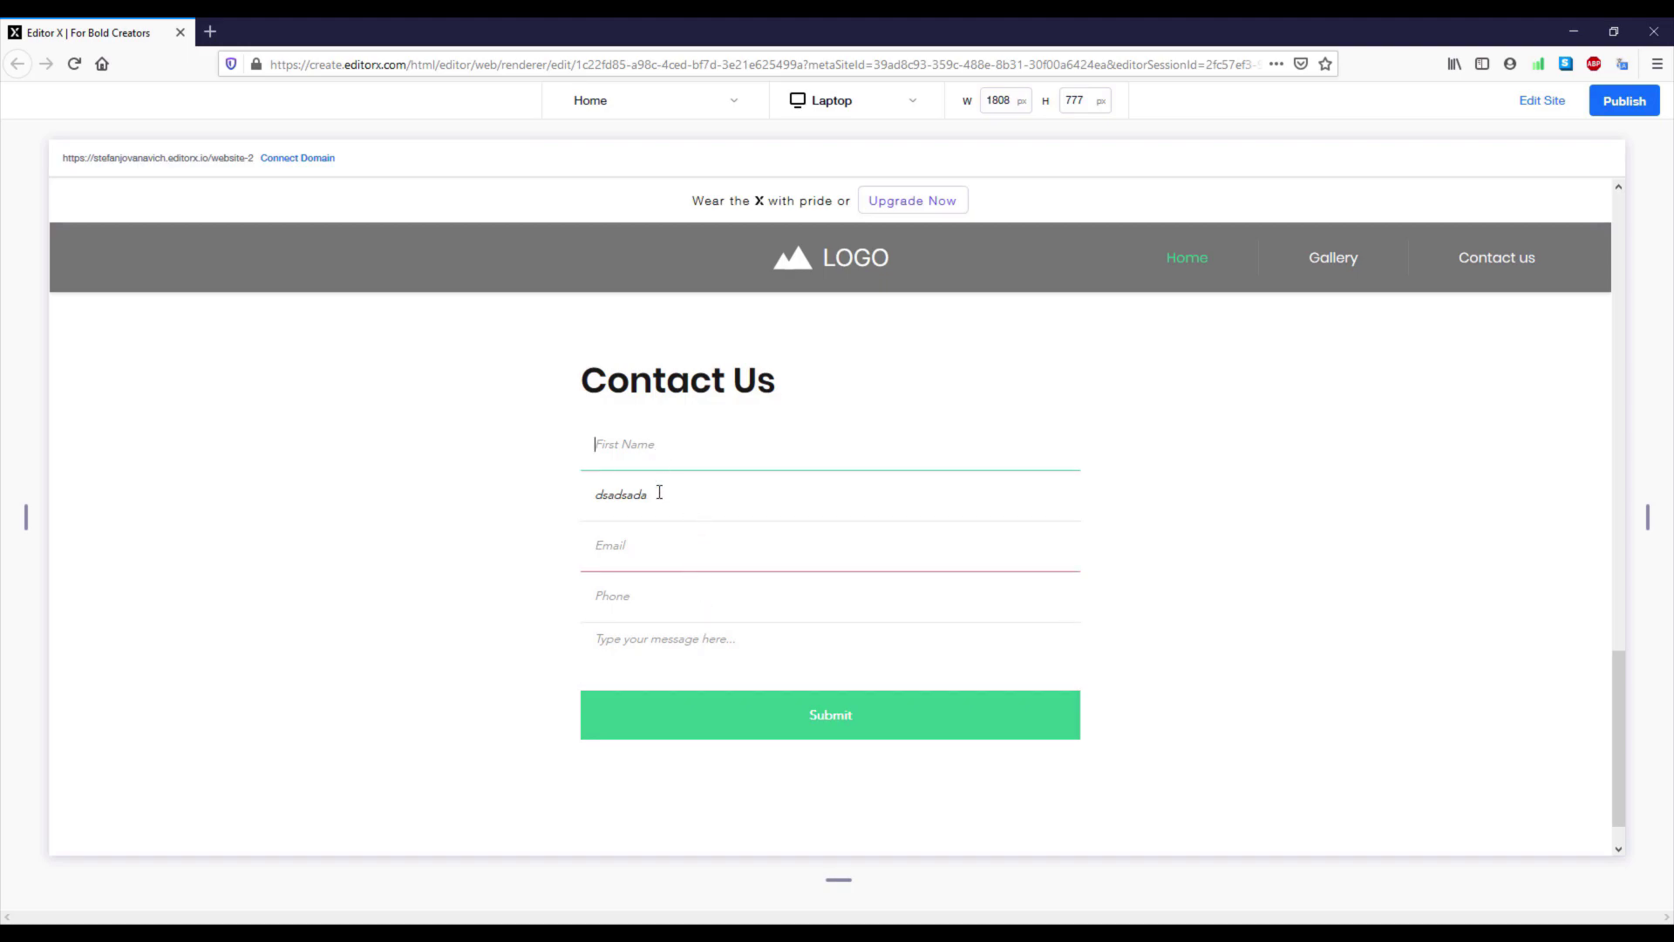
{"action": "left_click", "coordinate": [655, 636]}
{"action": "left_click", "coordinate": [647, 573]}
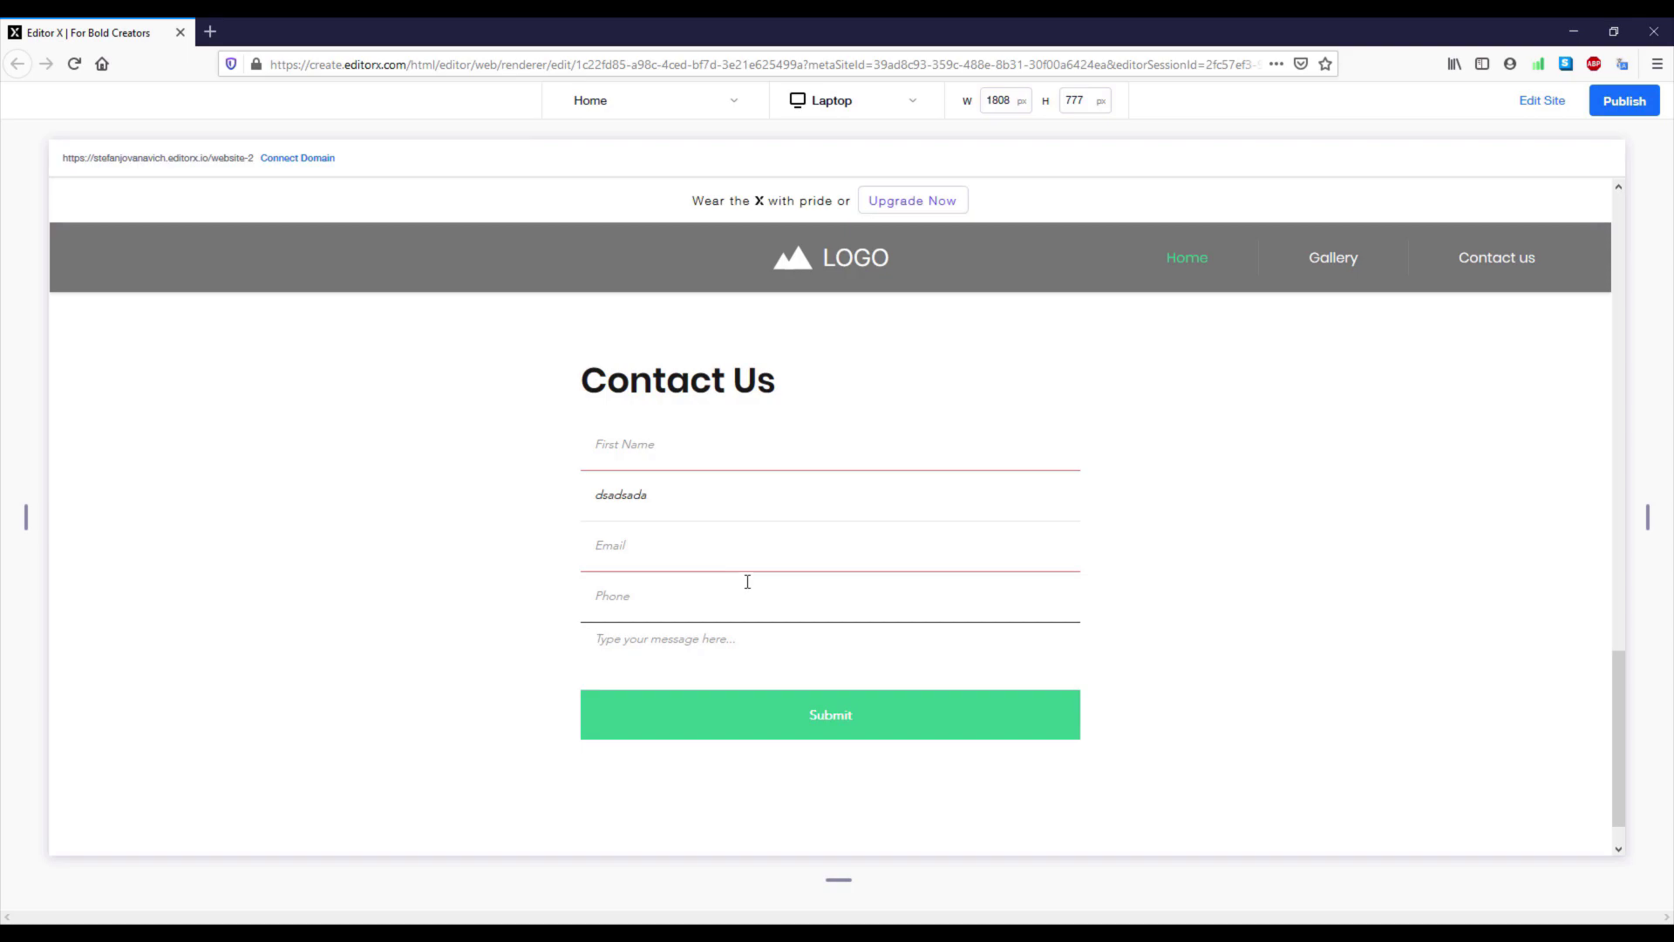
{"action": "left_click", "coordinate": [692, 568]}
{"action": "left_click", "coordinate": [798, 723]}
{"action": "left_click", "coordinate": [1541, 109]}
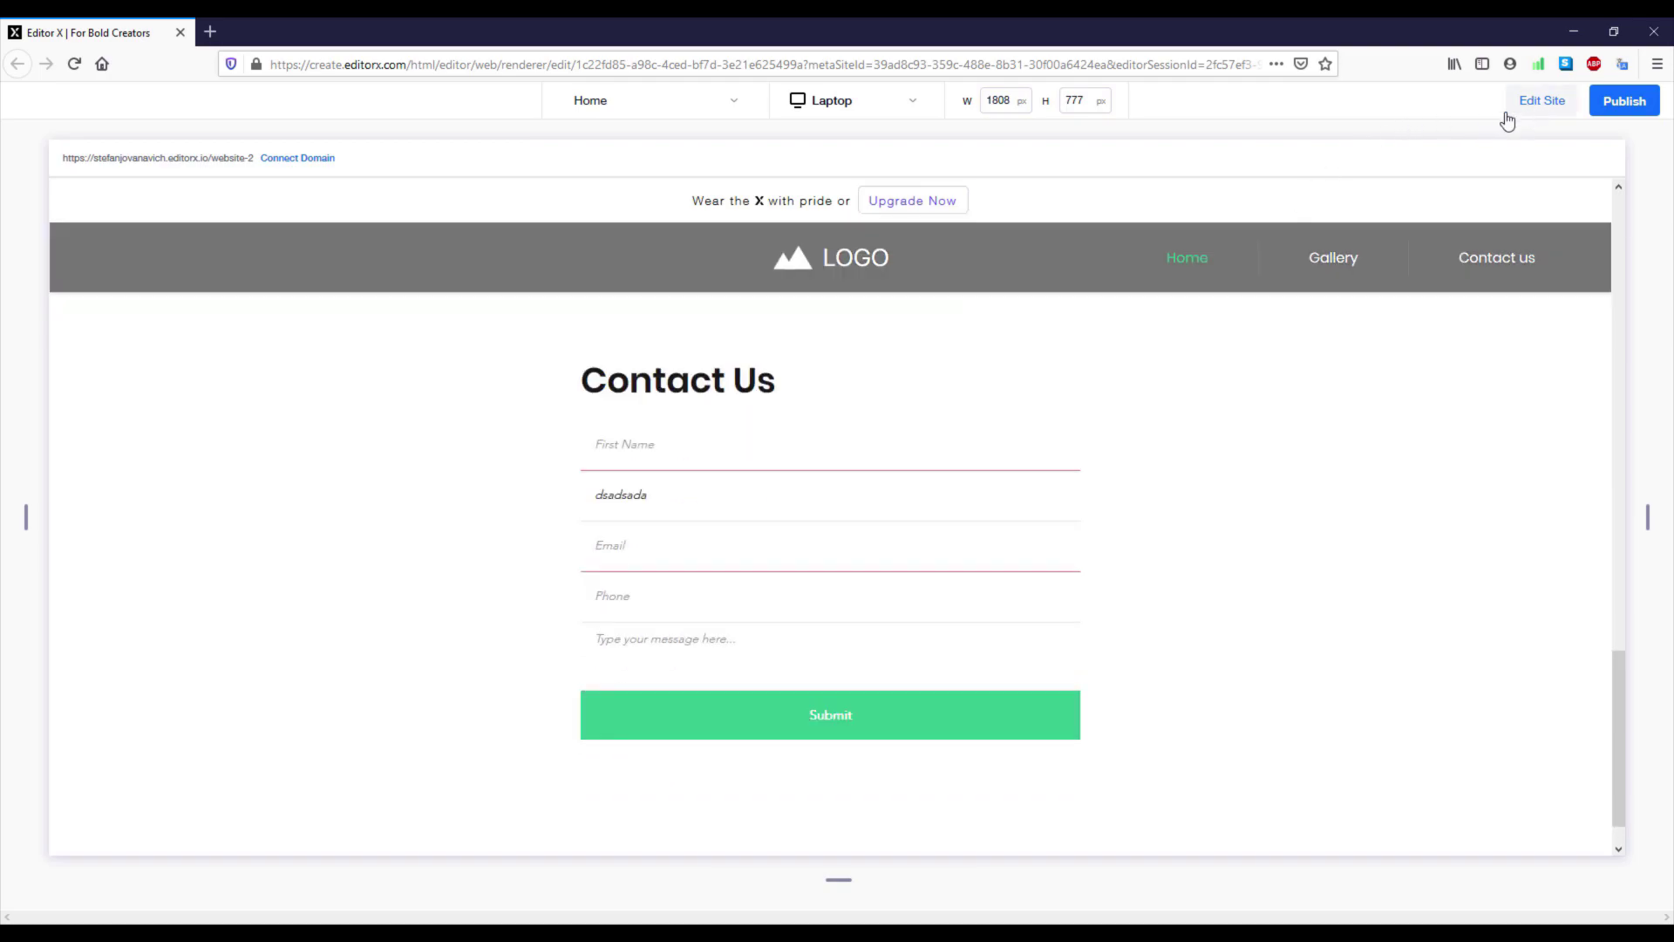
- Check the contact form's submissions table from the form settings and close the dashboard
{"action": "left_click", "coordinate": [585, 338]}
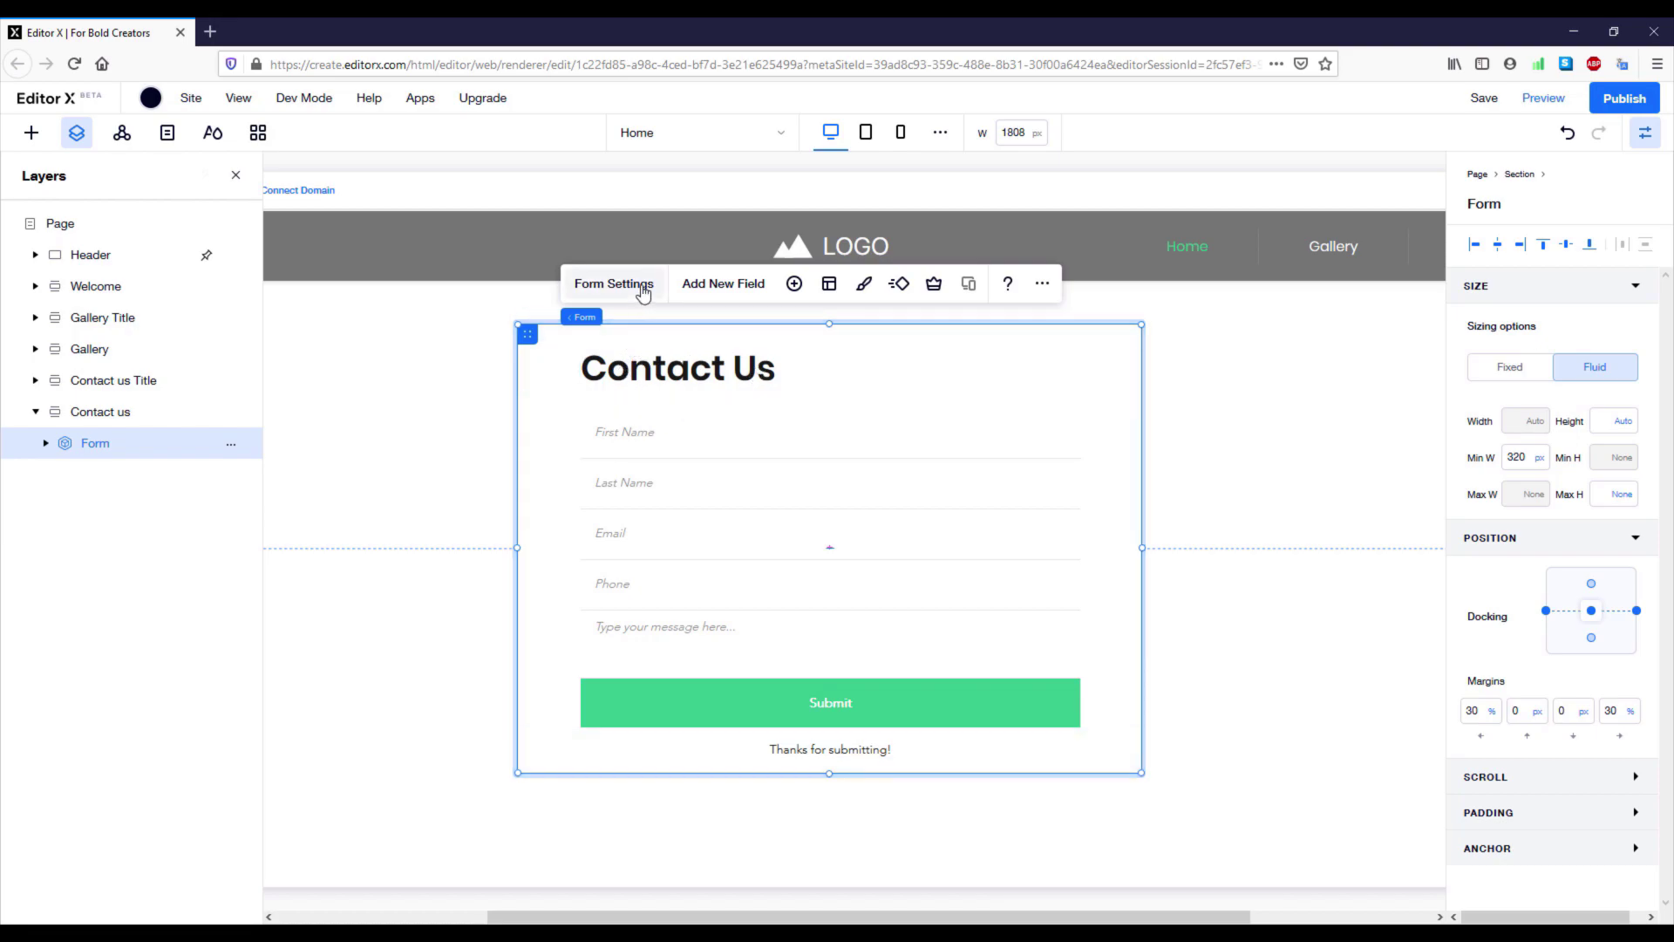
{"action": "left_click", "coordinate": [613, 285]}
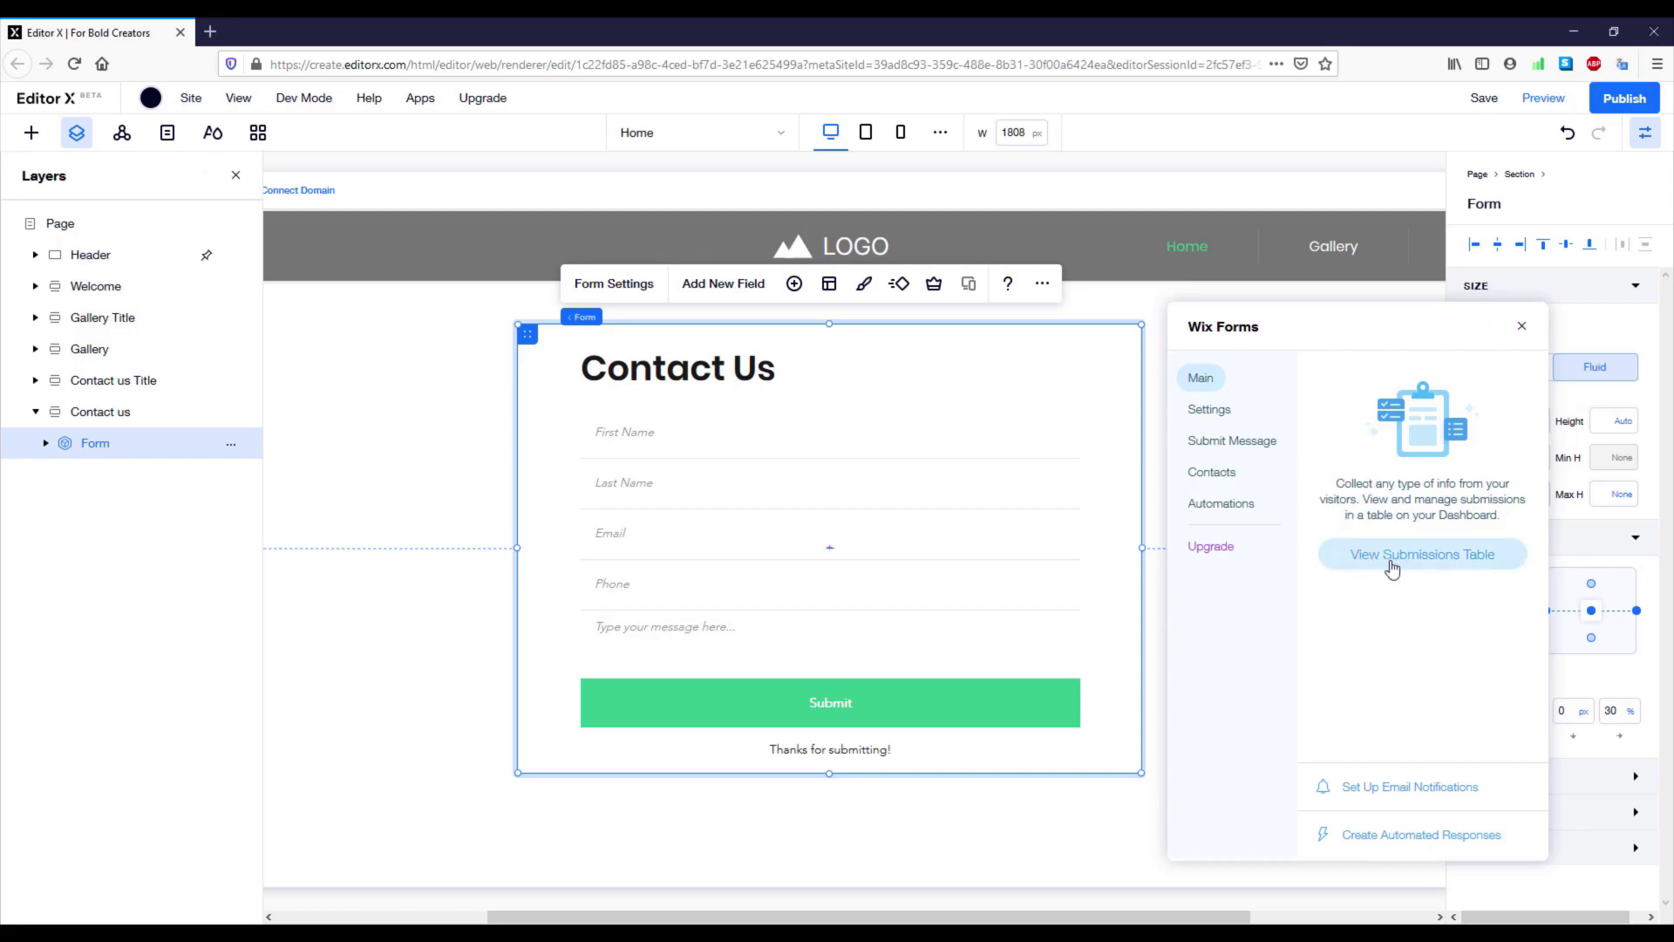
{"action": "left_click", "coordinate": [1420, 569]}
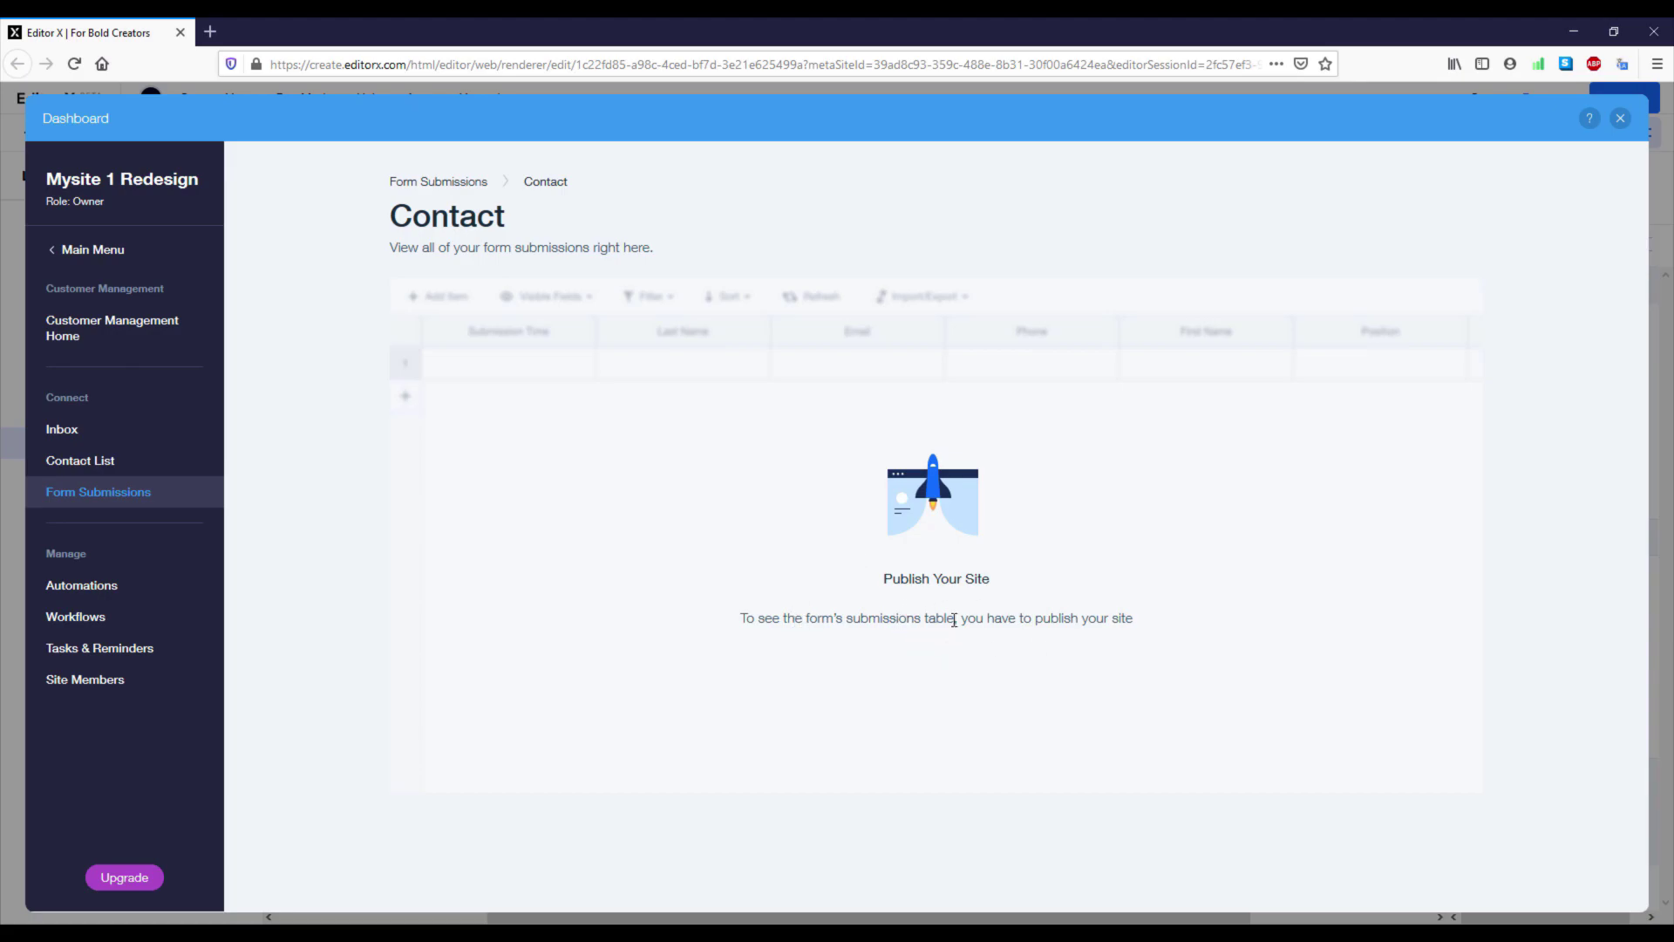
{"action": "left_click", "coordinate": [1620, 118]}
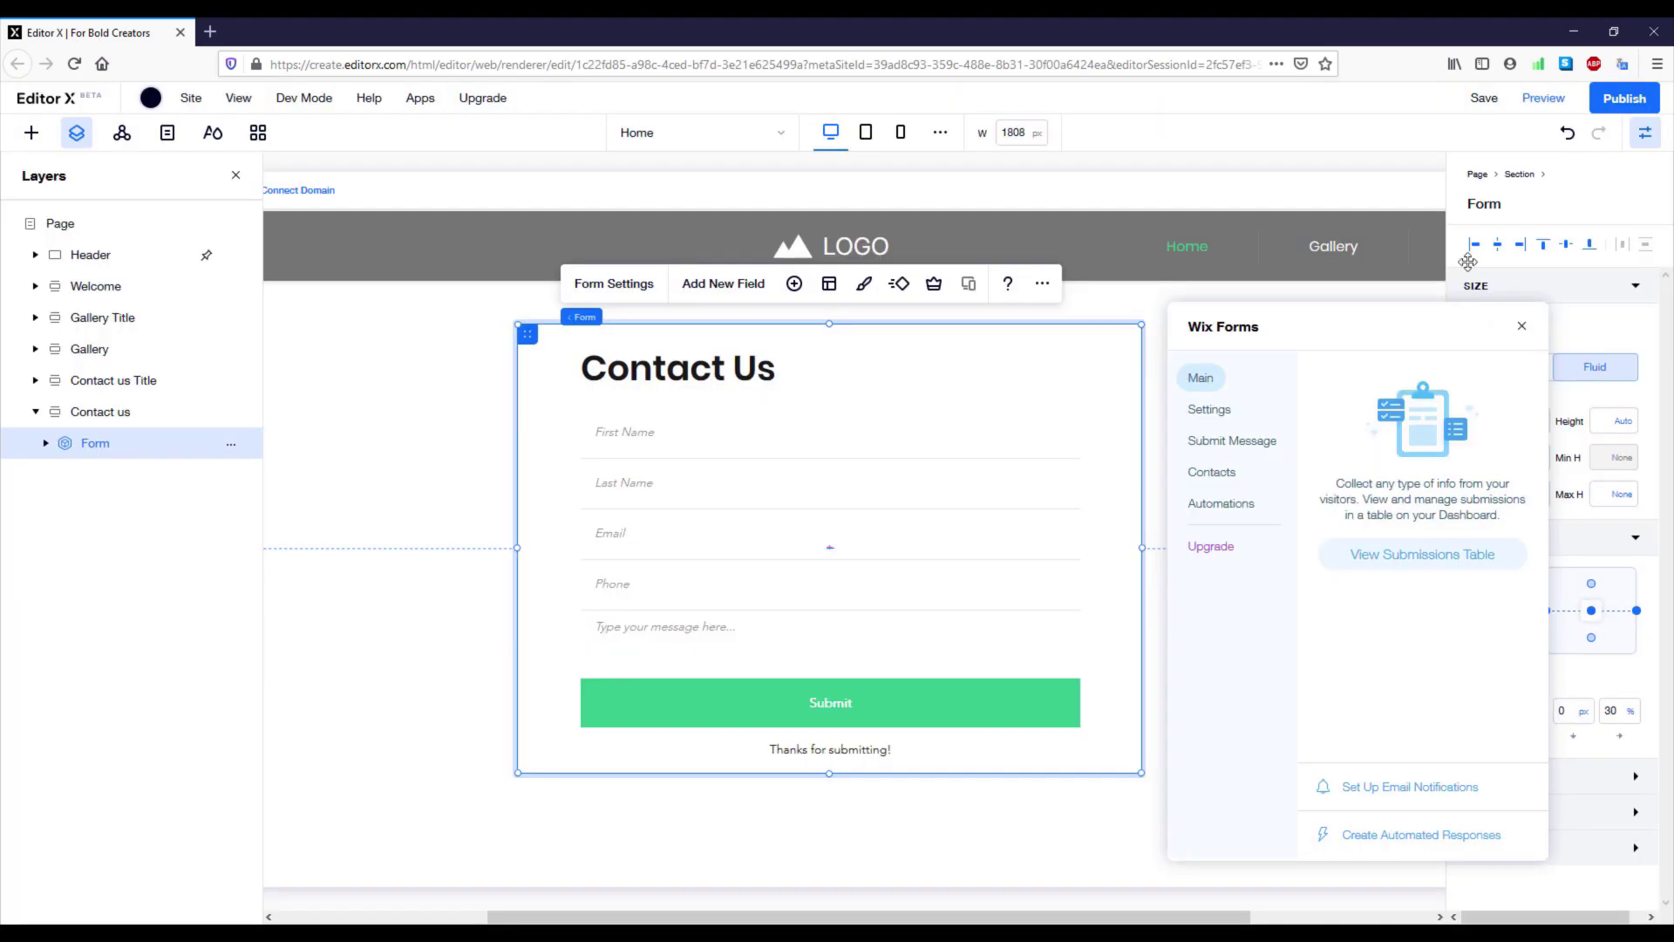
- Publish the site with the finished contact form and dismiss the confirmation
{"action": "left_click", "coordinate": [1624, 103]}
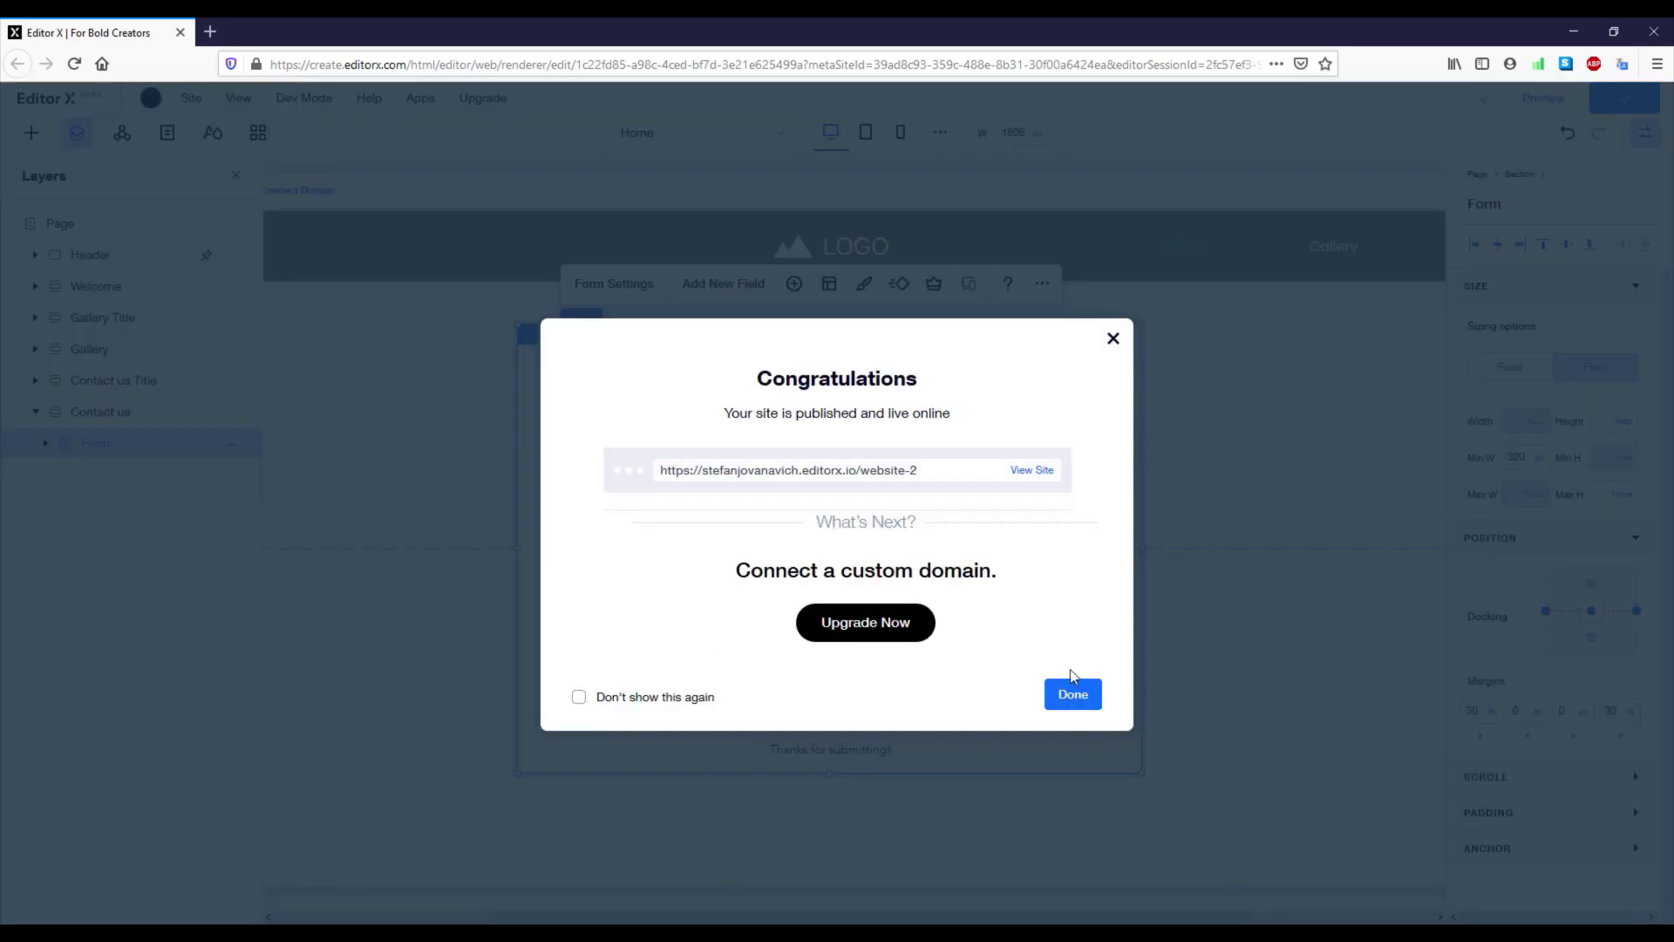
{"action": "left_click", "coordinate": [1073, 694]}
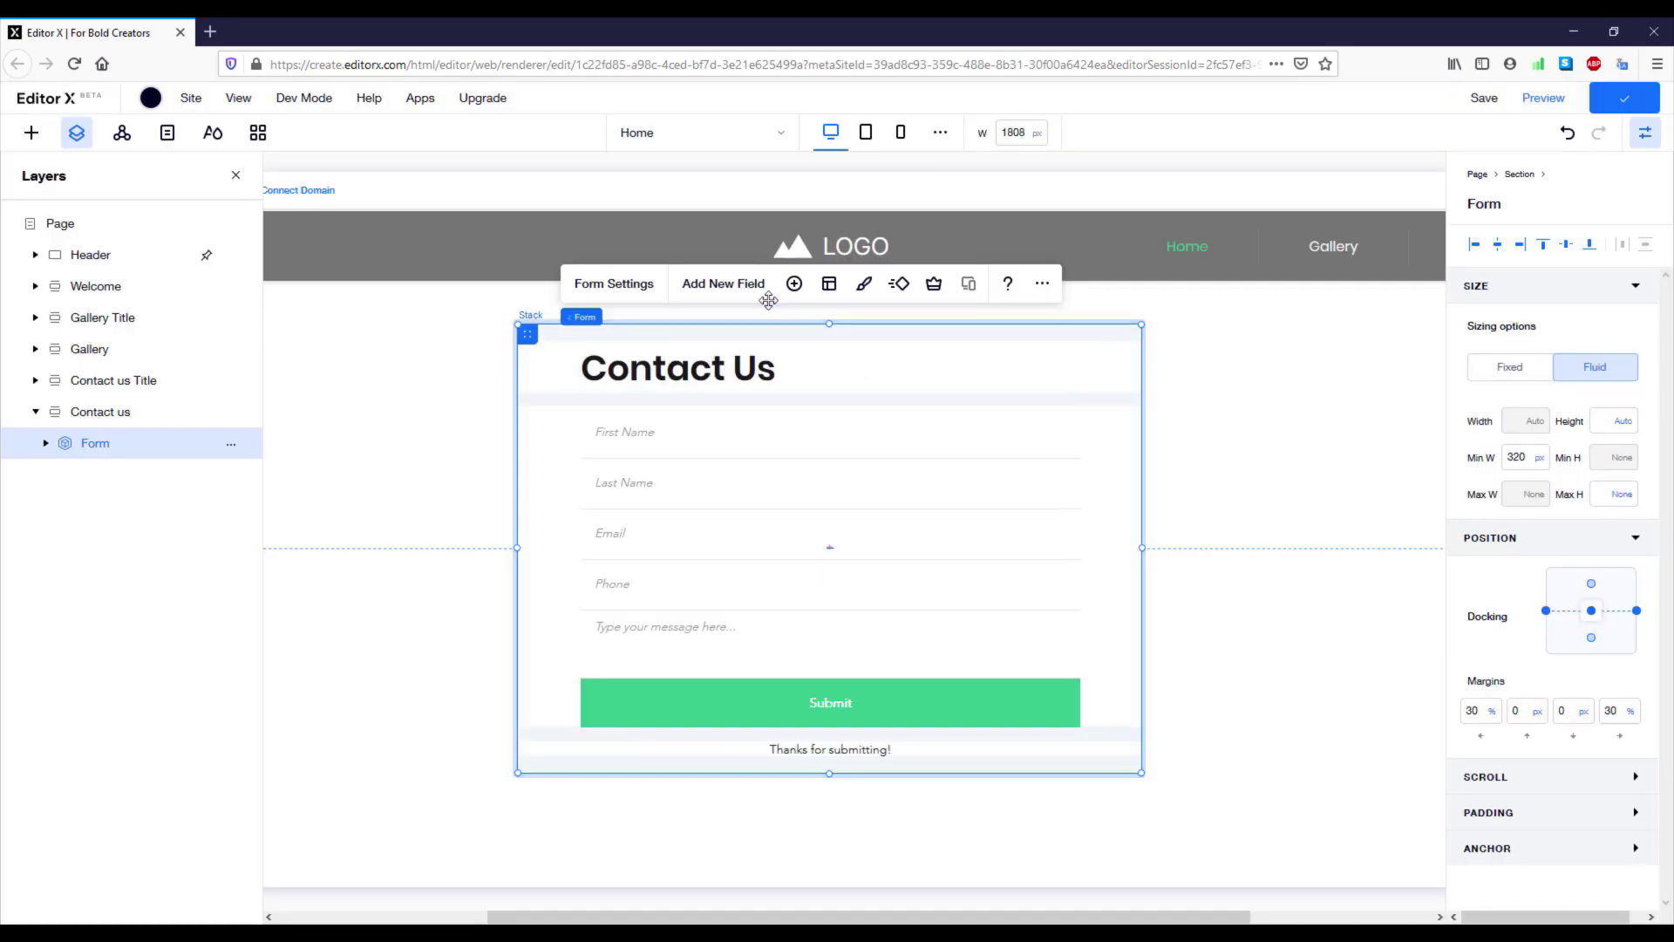
- Review the contact form's submissions table, the contact list and the inbox in the site dashboard
{"action": "left_click", "coordinate": [628, 286]}
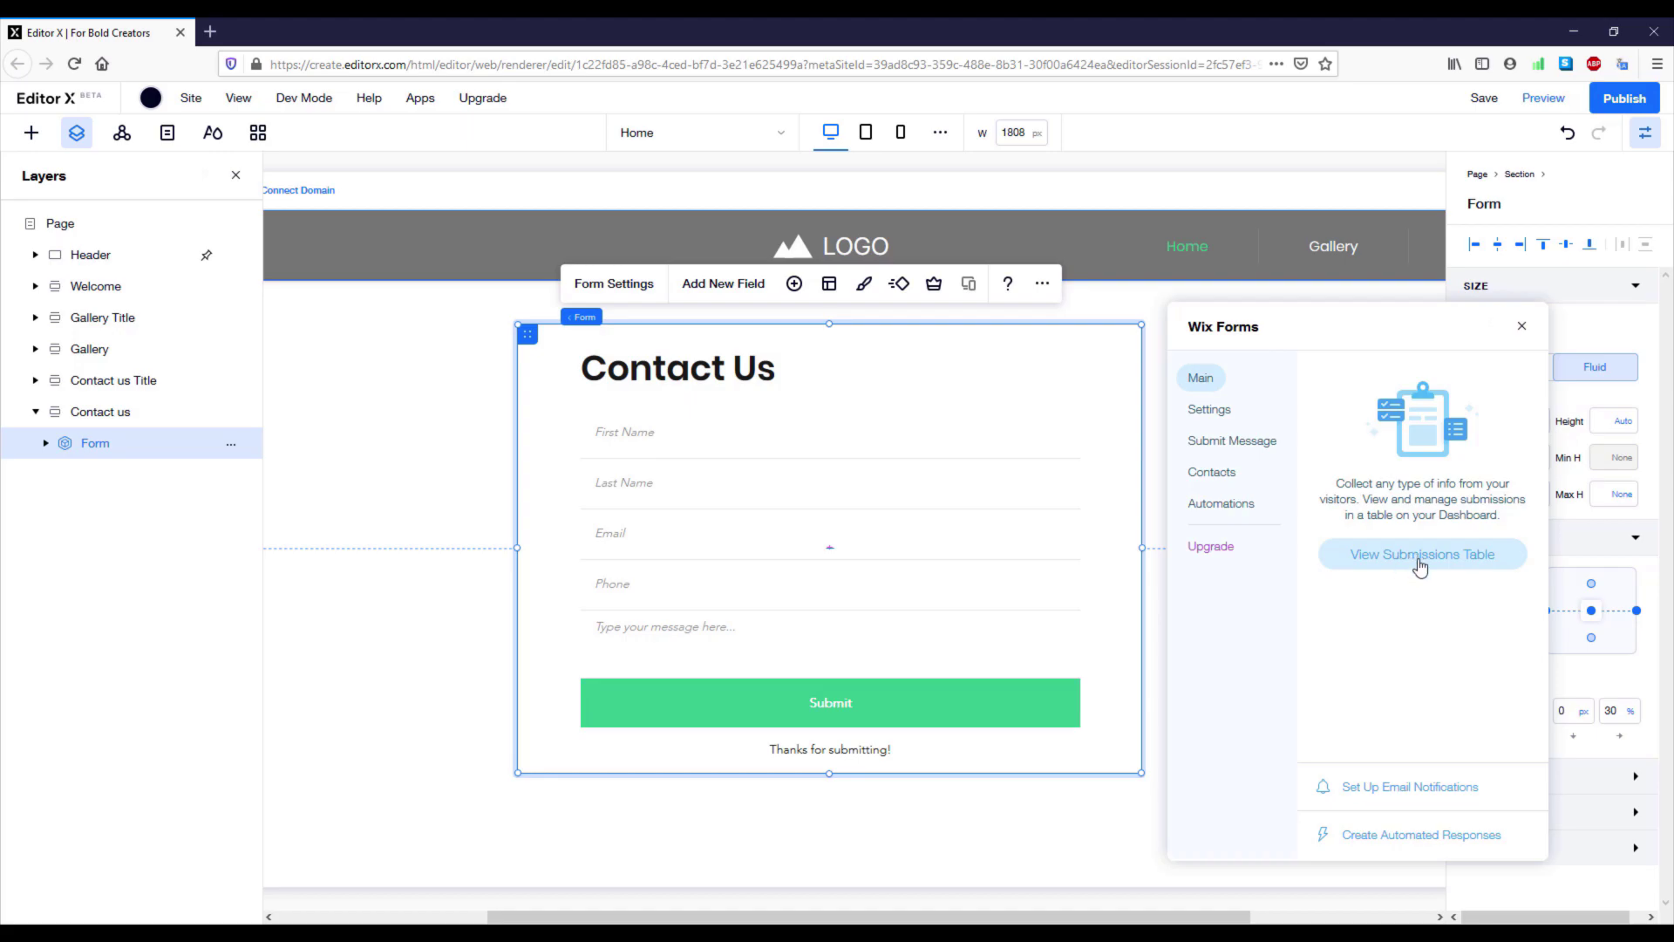
{"action": "left_click", "coordinate": [1421, 568]}
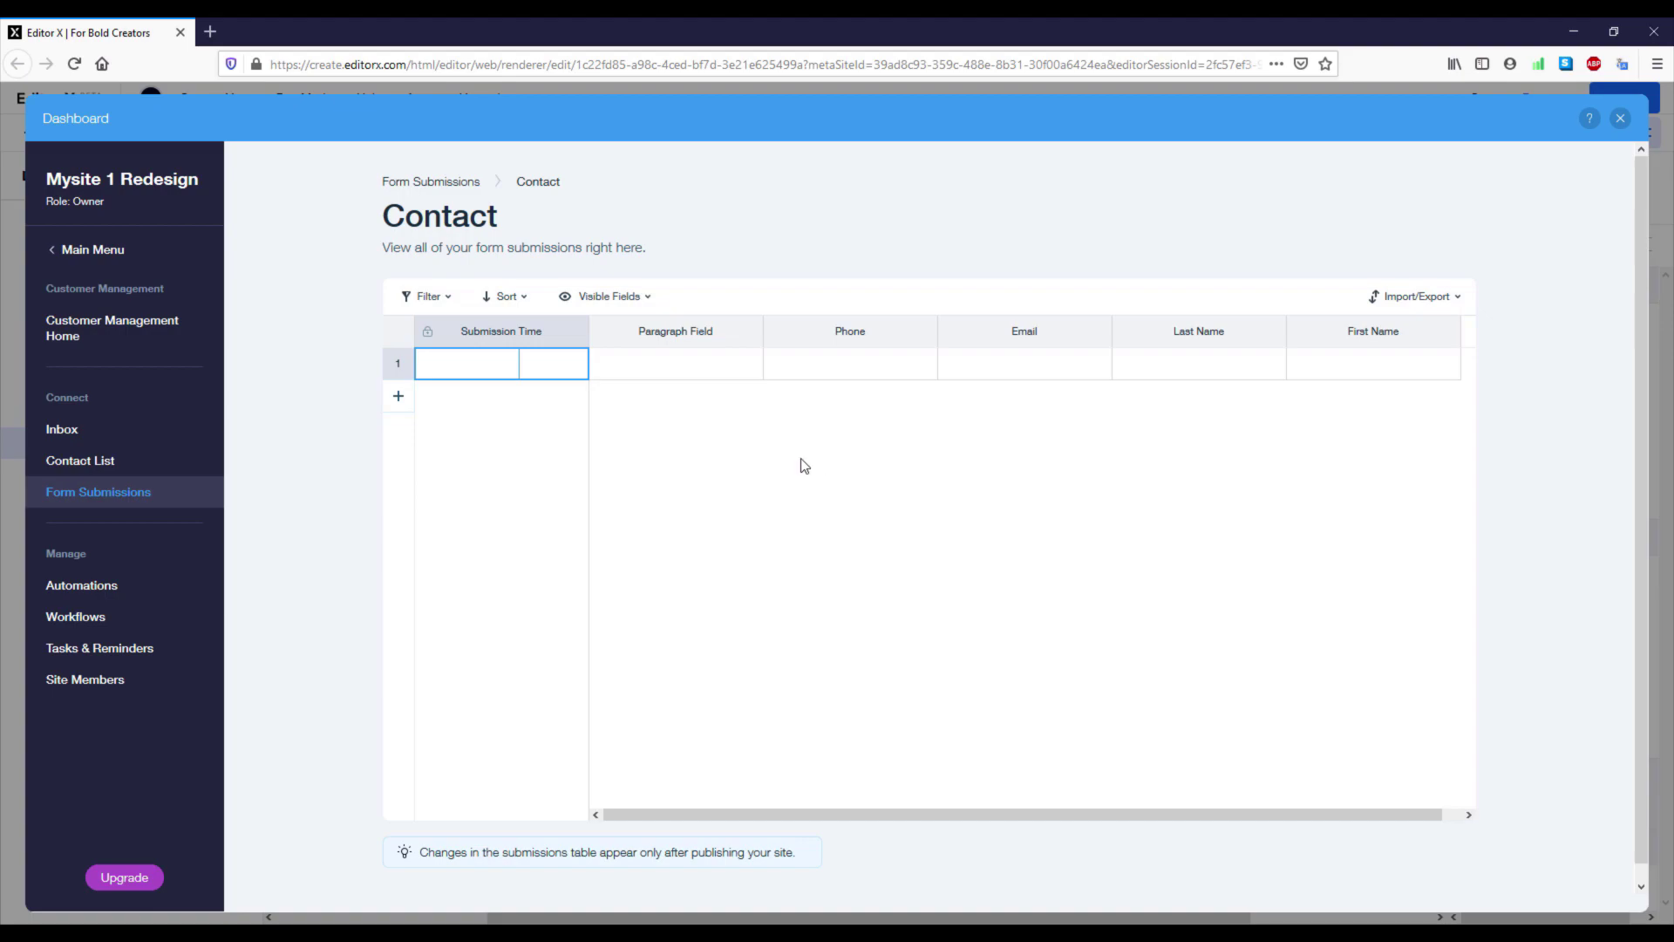
{"action": "left_click", "coordinate": [111, 464]}
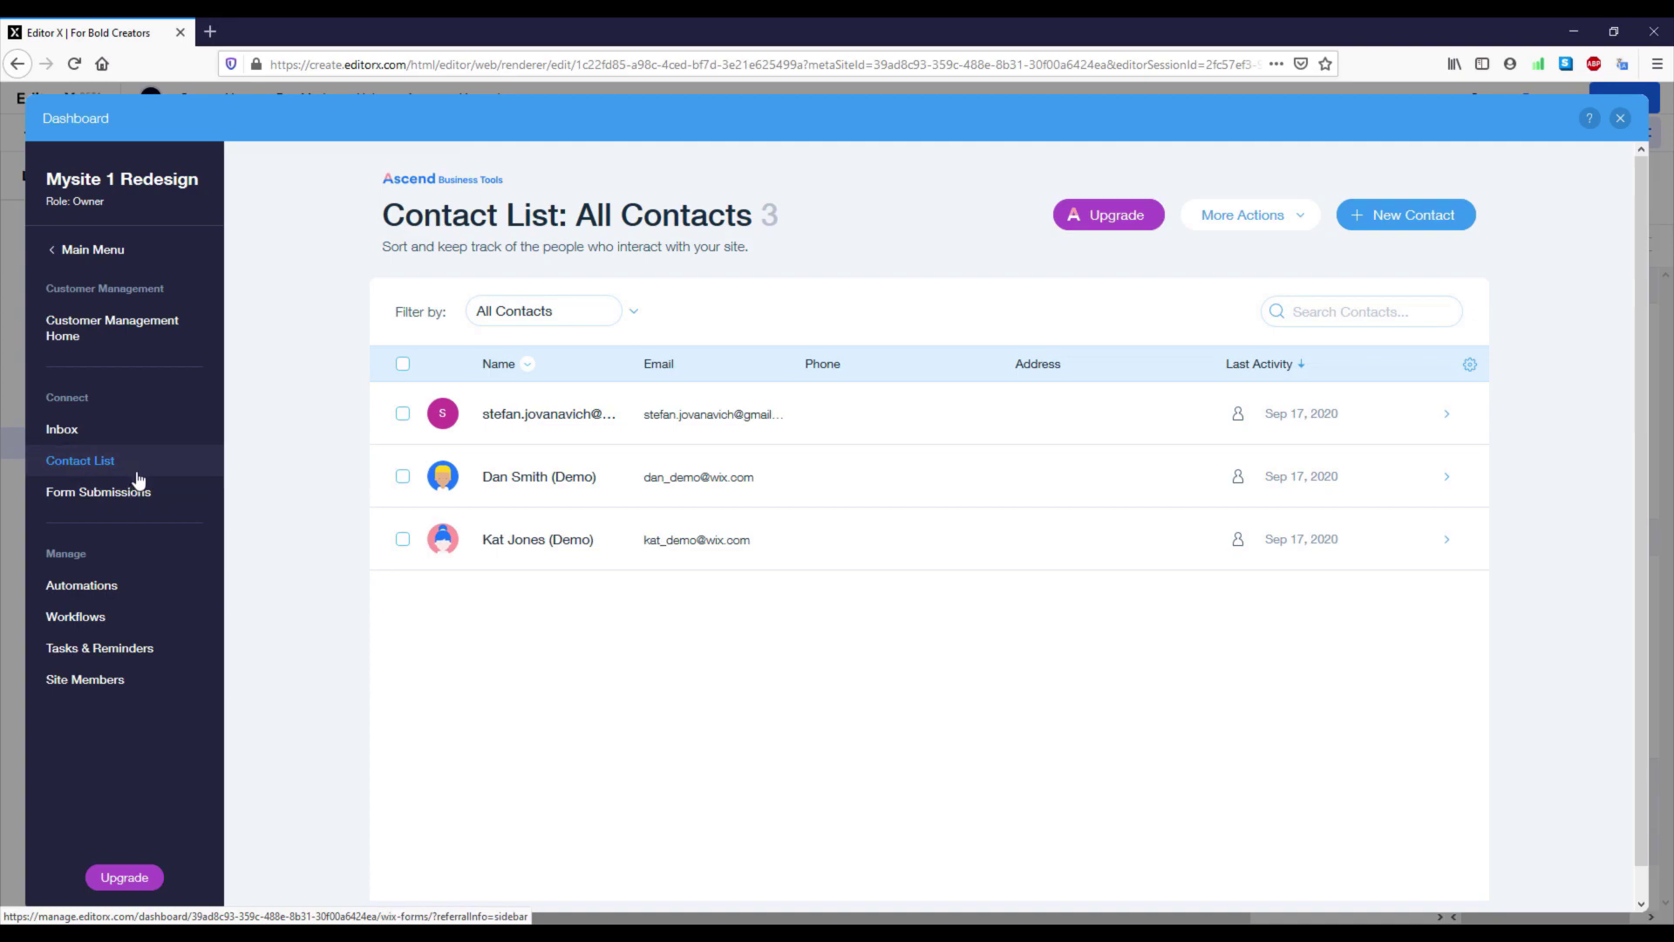
{"action": "left_click", "coordinate": [131, 436]}
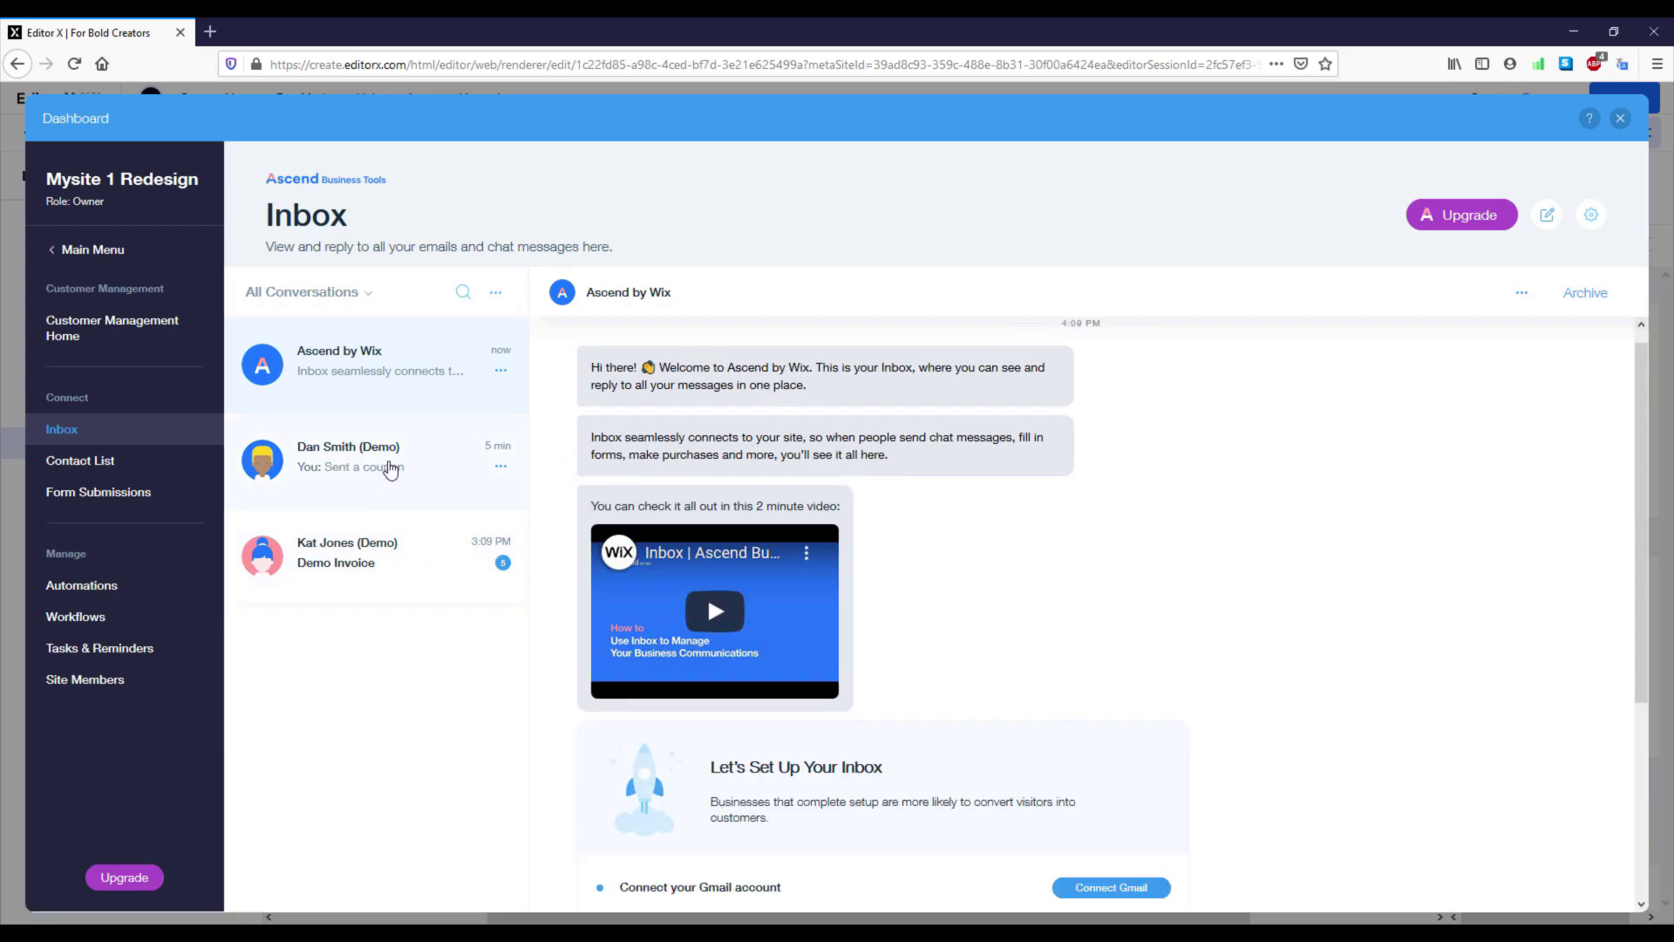
- Start an automation from the ready-made "Send thank you emails to visitors that submit a form" template
{"action": "left_click", "coordinate": [96, 596]}
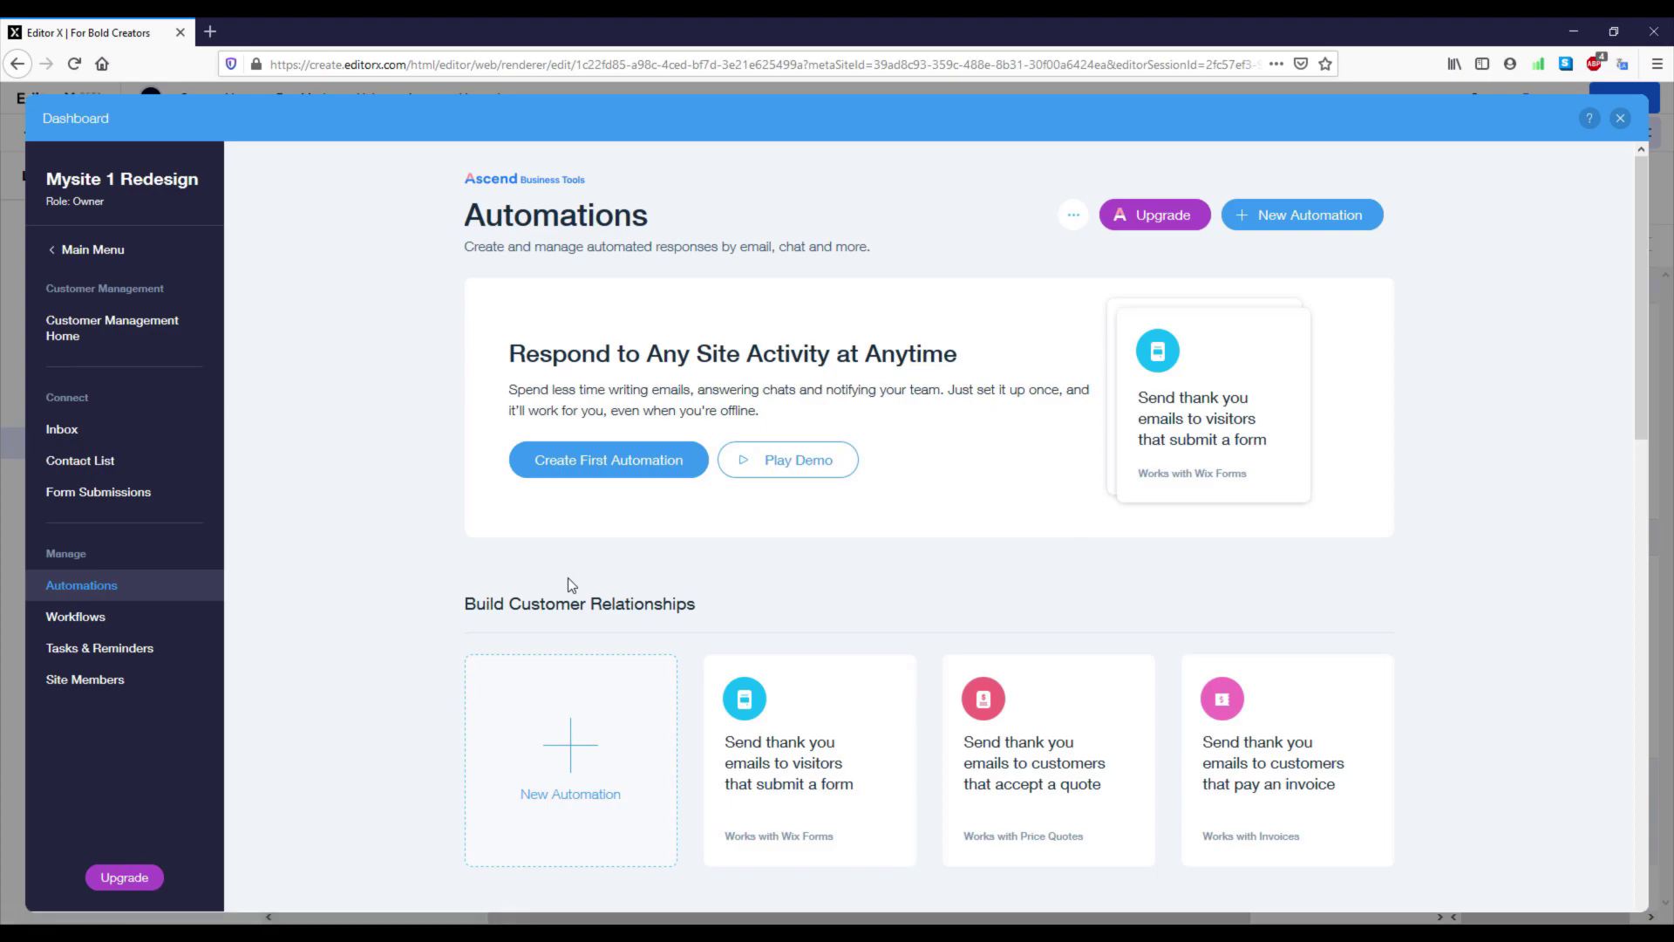
{"action": "scroll", "coordinate": [724, 549], "scroll_direction": "down", "scroll_amount": 2}
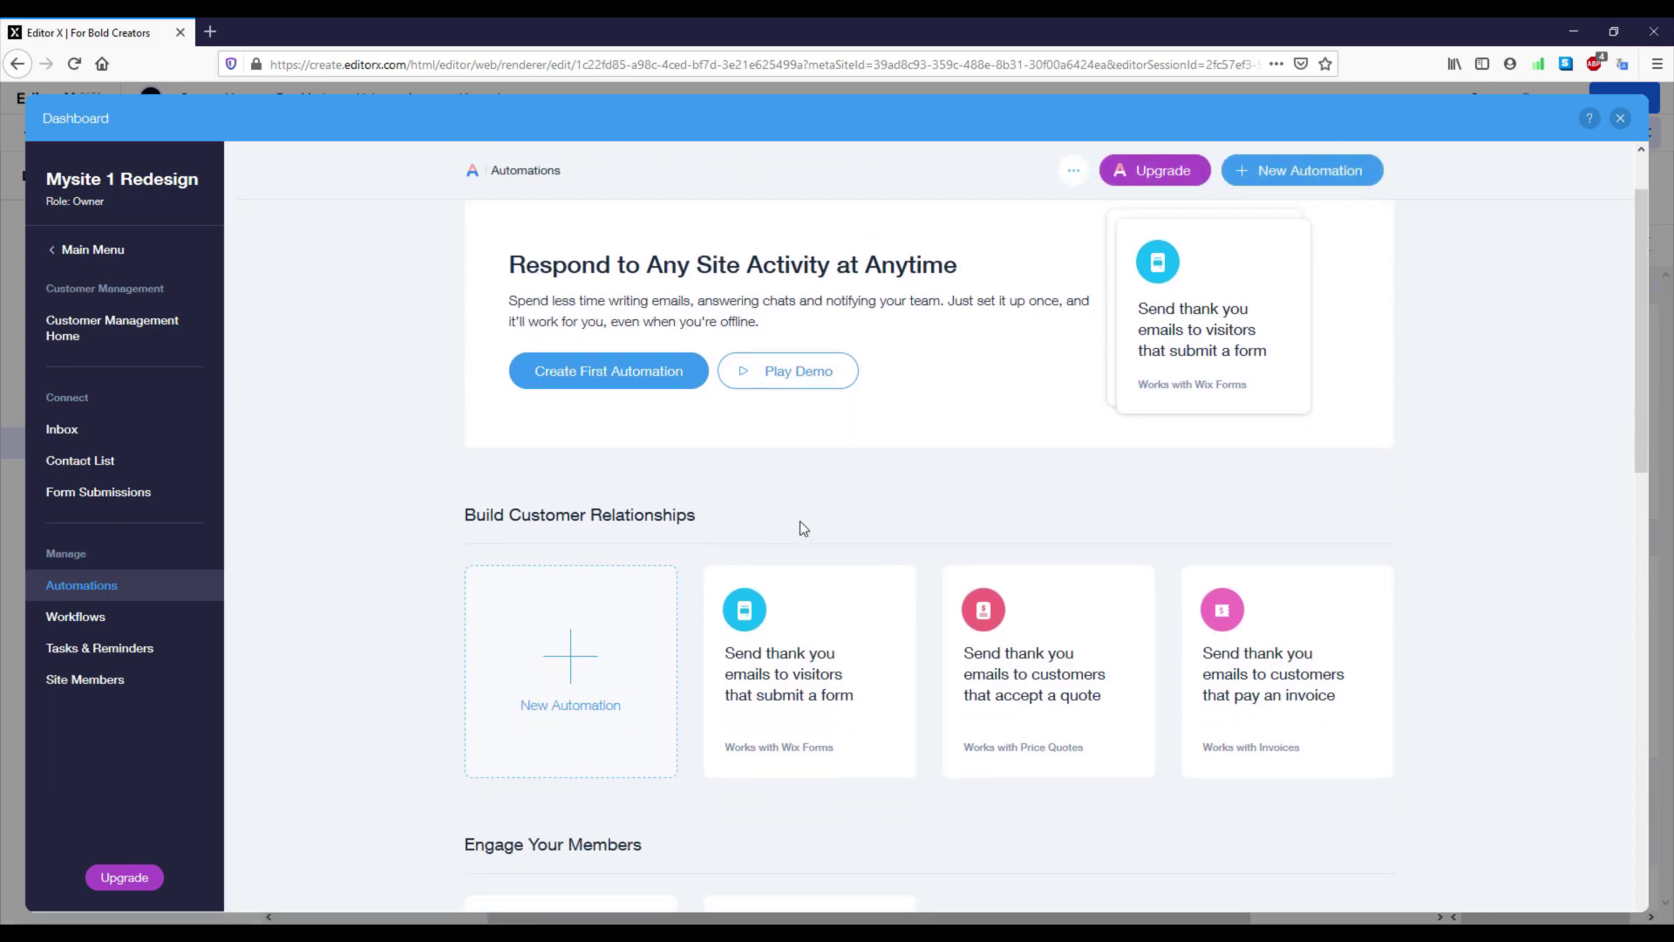
{"action": "mouse_move", "coordinate": [772, 667]}
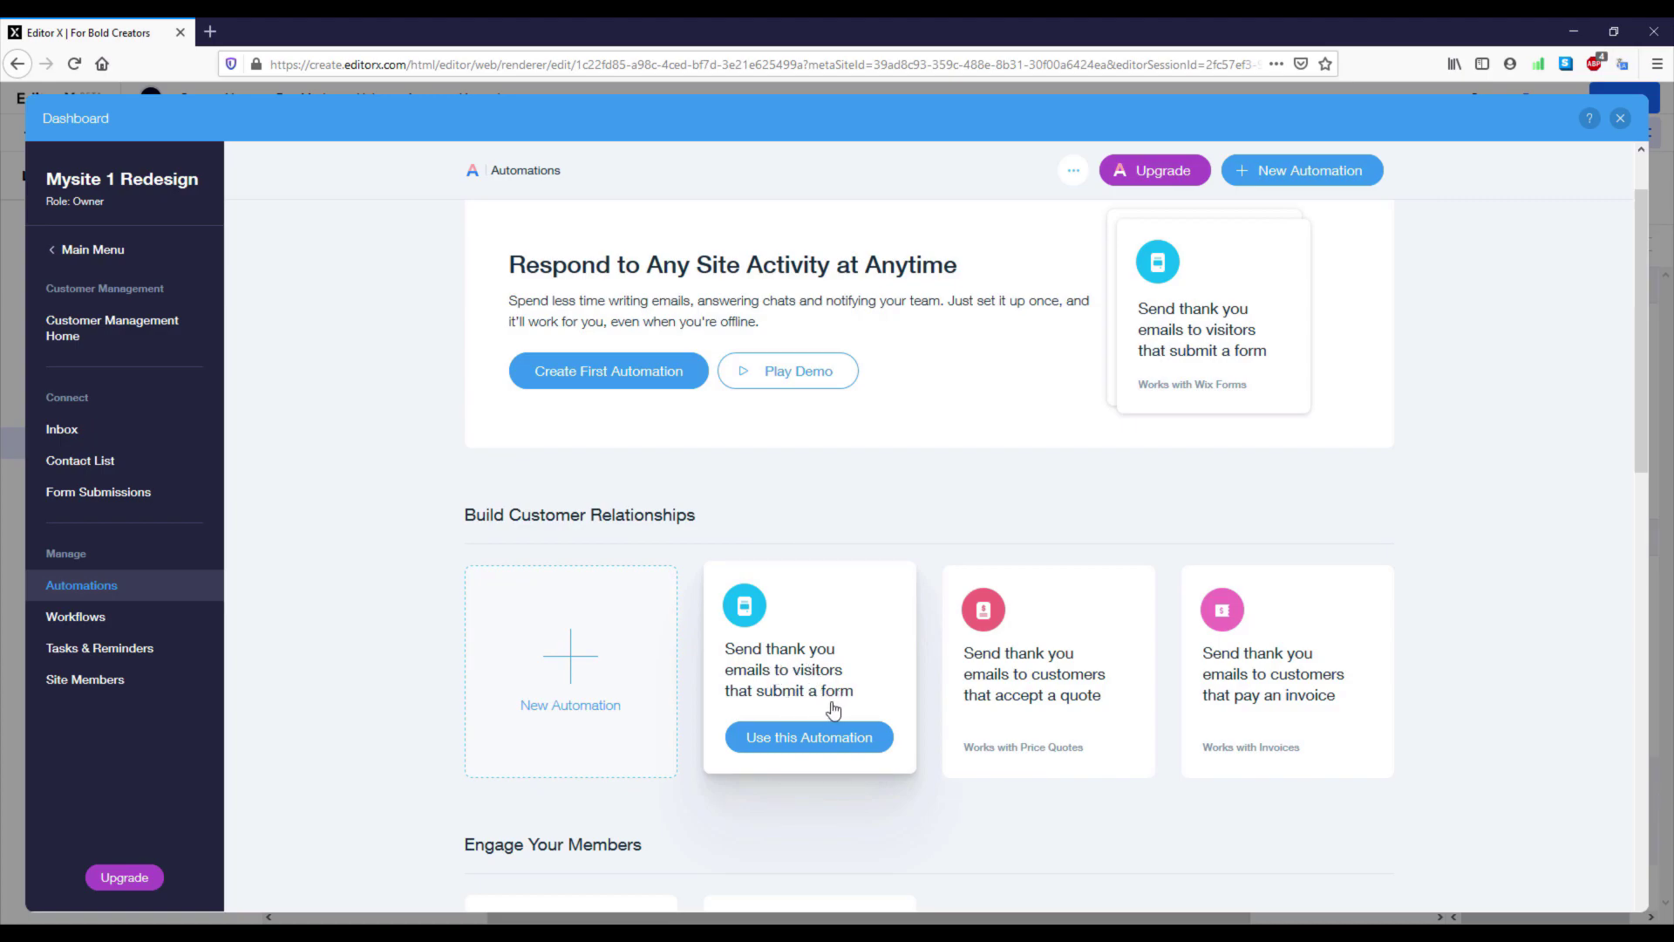
{"action": "left_click", "coordinate": [825, 745]}
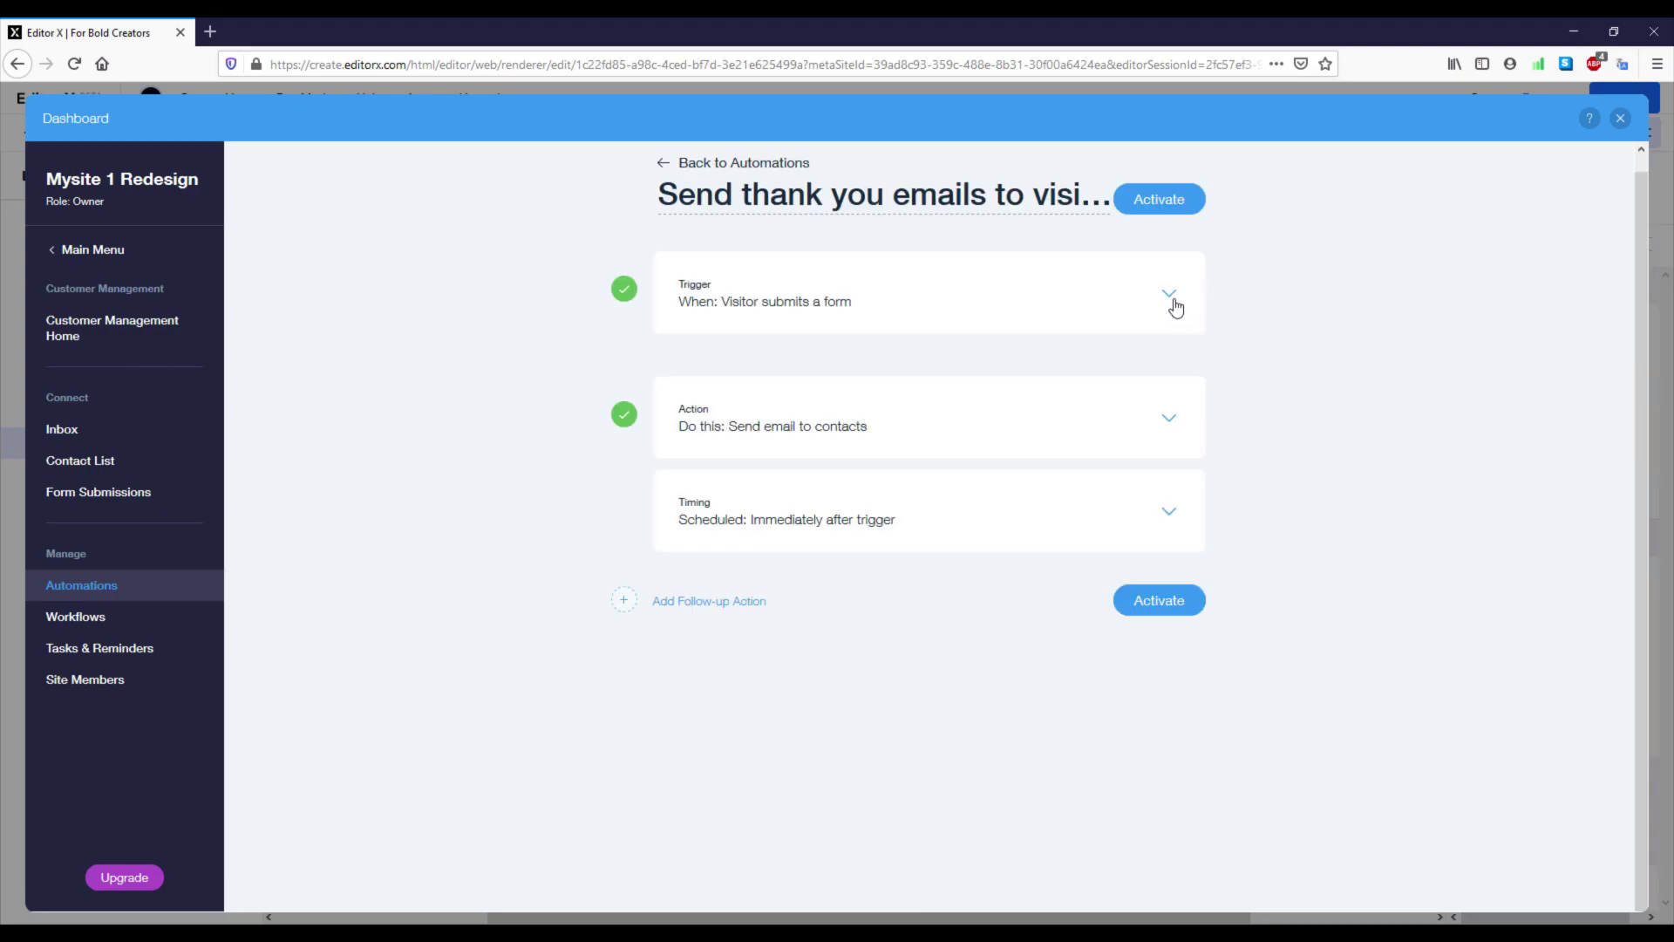
- Set the automation's trigger to "Visitor submits any form on your site"
{"action": "left_click", "coordinate": [1170, 295]}
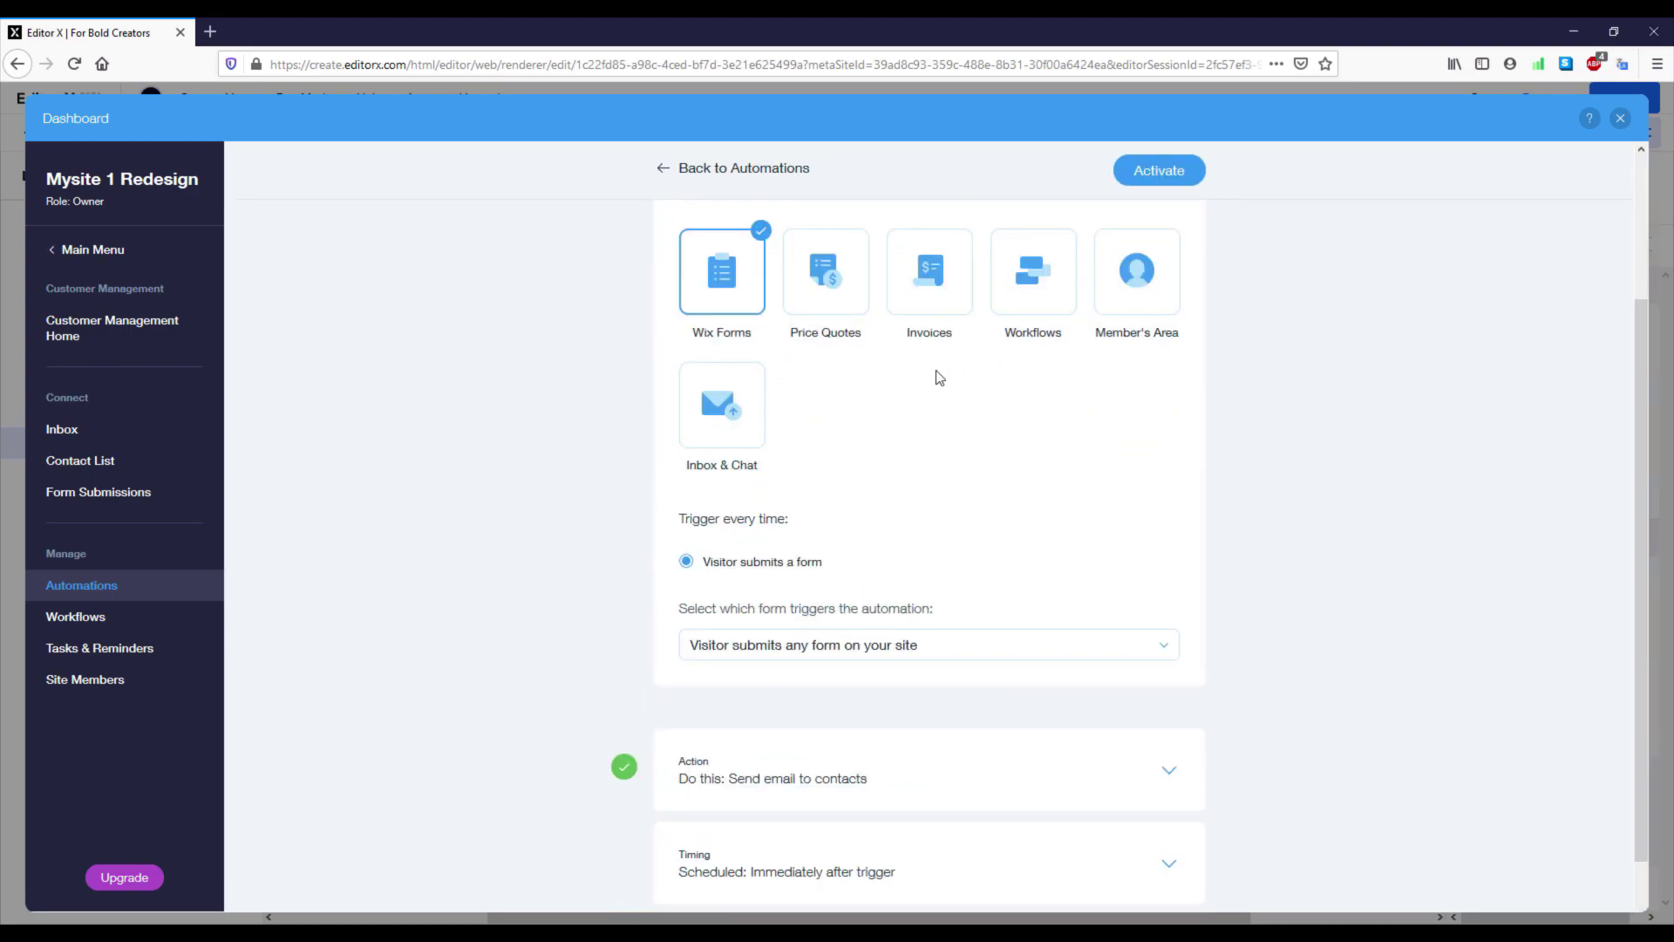
{"action": "scroll", "coordinate": [933, 393], "scroll_direction": "down", "scroll_amount": 1}
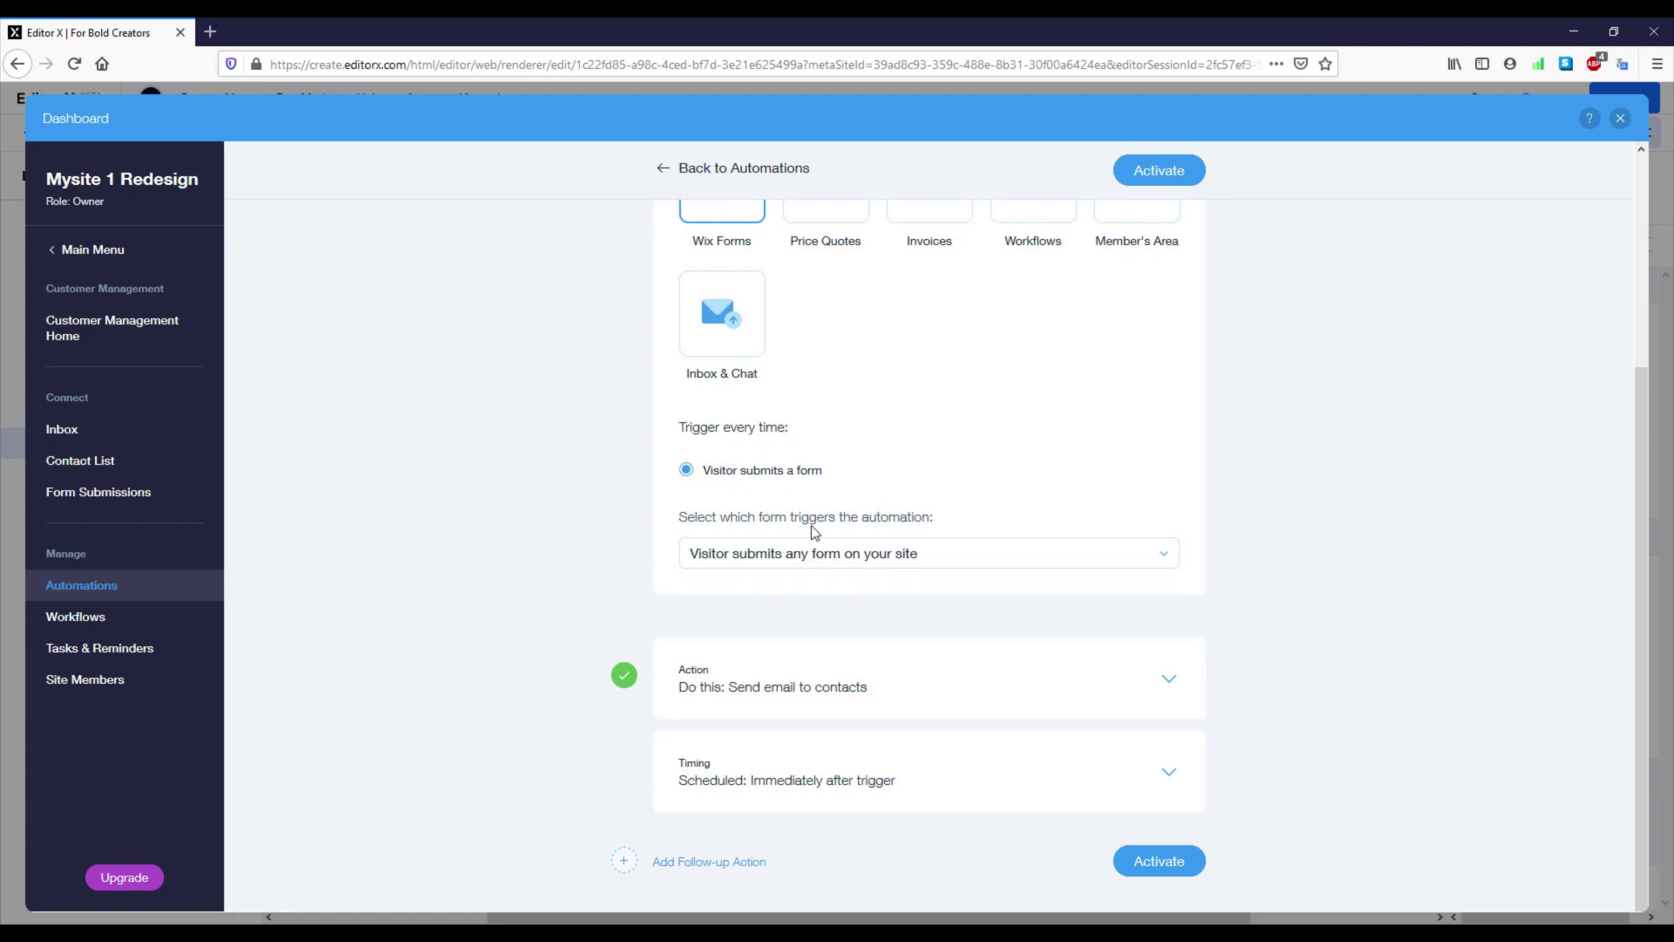
{"action": "left_click", "coordinate": [735, 546]}
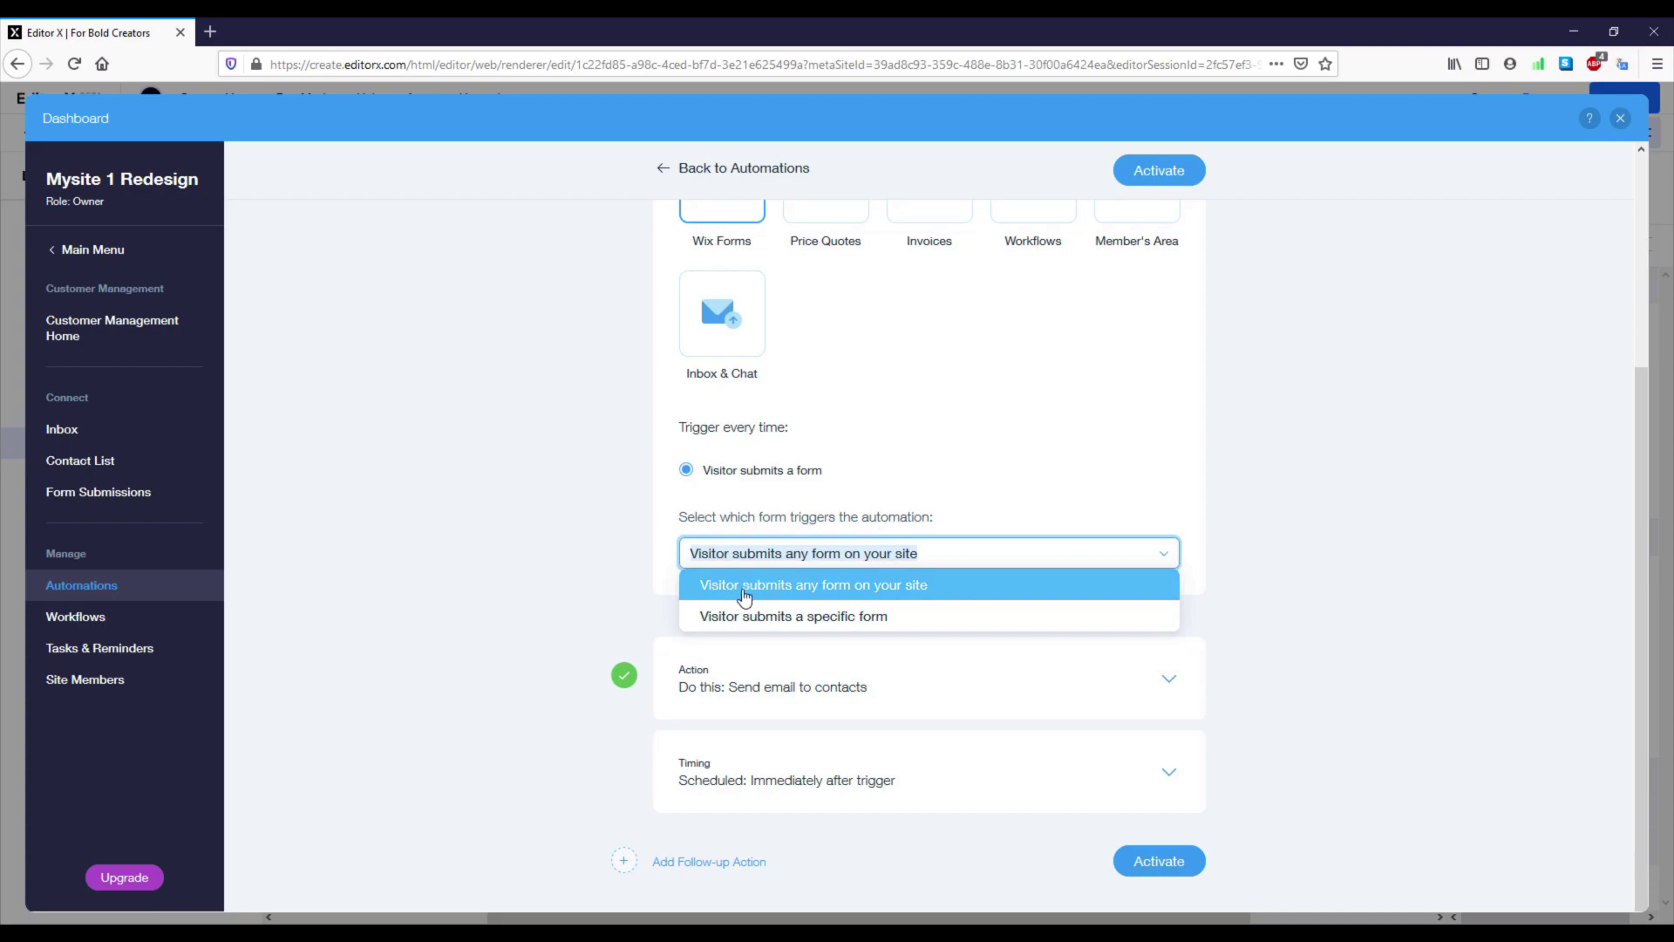
{"action": "left_click", "coordinate": [866, 594]}
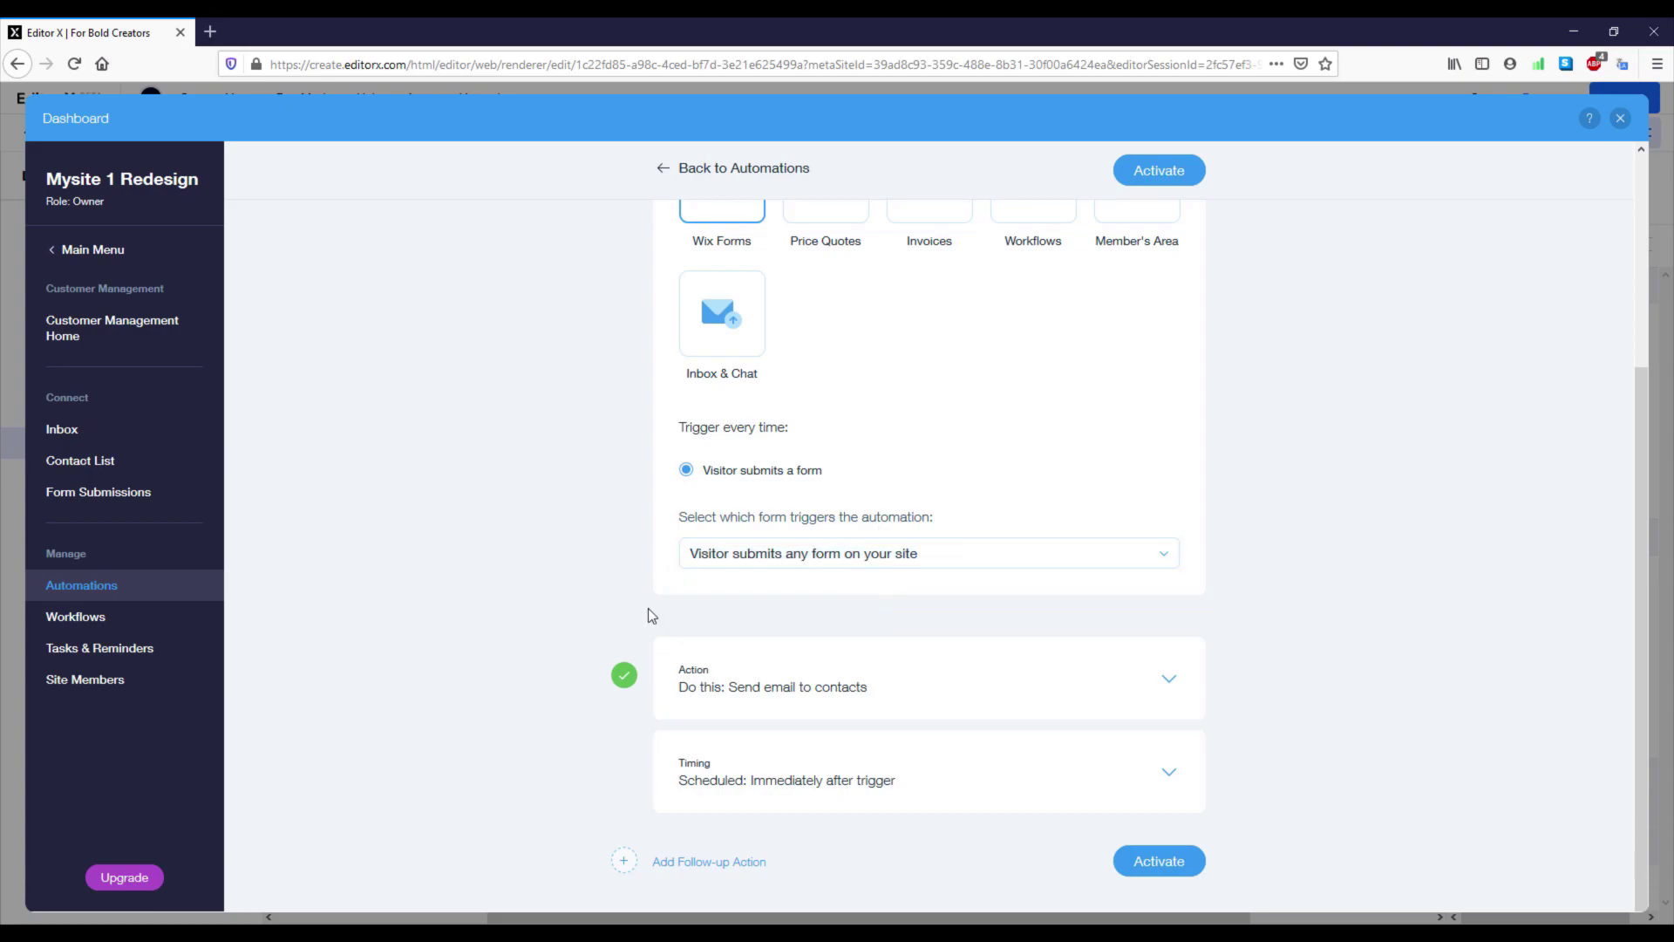
- In the "Send email to contacts" action, enter the sender's first name as the From Name and save the sender details
{"action": "left_click", "coordinate": [1138, 679]}
{"action": "scroll", "coordinate": [1039, 614], "scroll_direction": "down", "scroll_amount": 2}
{"action": "scroll", "coordinate": [1036, 612], "scroll_direction": "down", "scroll_amount": 2}
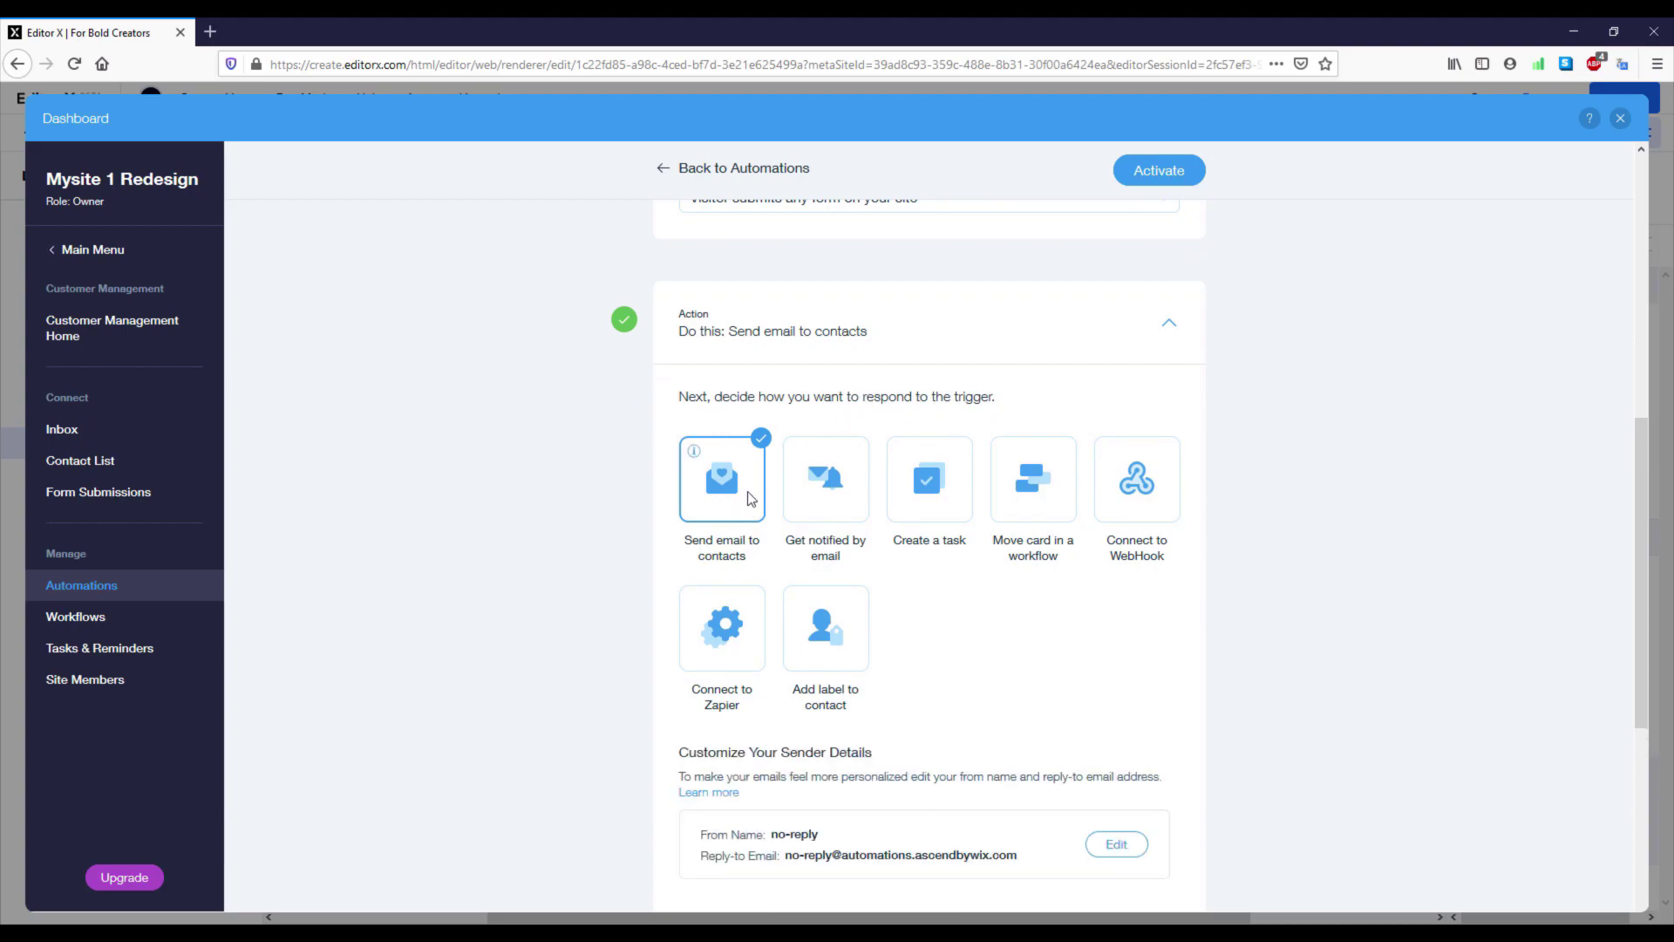
{"action": "scroll", "coordinate": [592, 510], "scroll_direction": "down", "scroll_amount": 3}
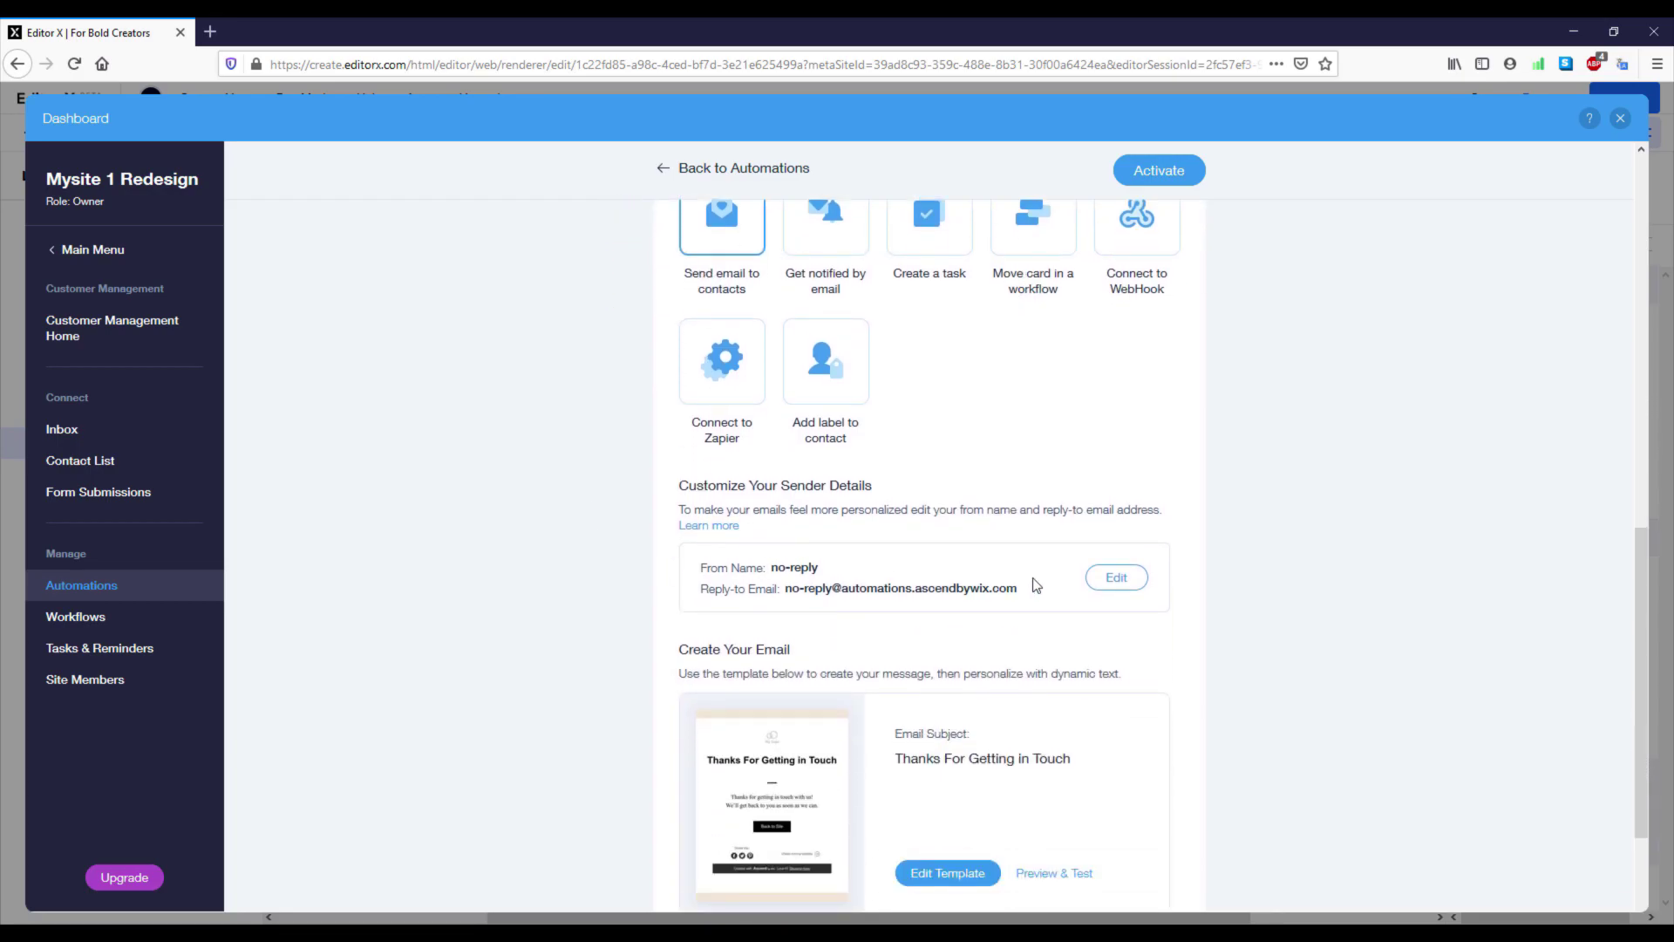
{"action": "left_click", "coordinate": [1115, 580]}
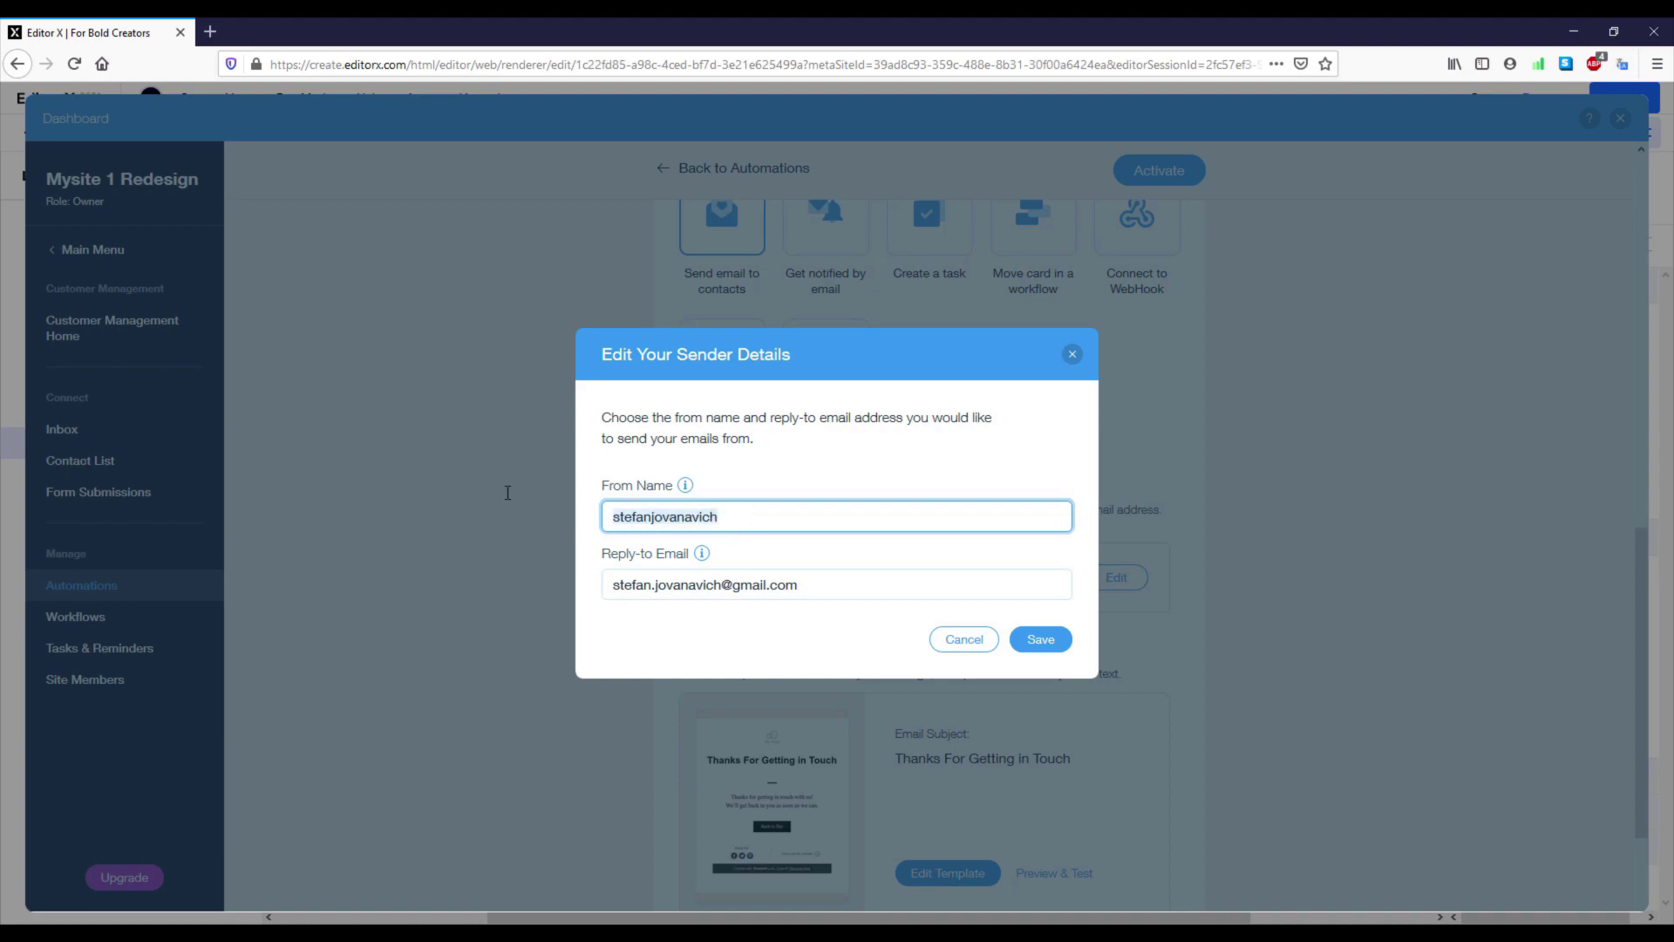
{"action": "type", "text": "Stefan"}
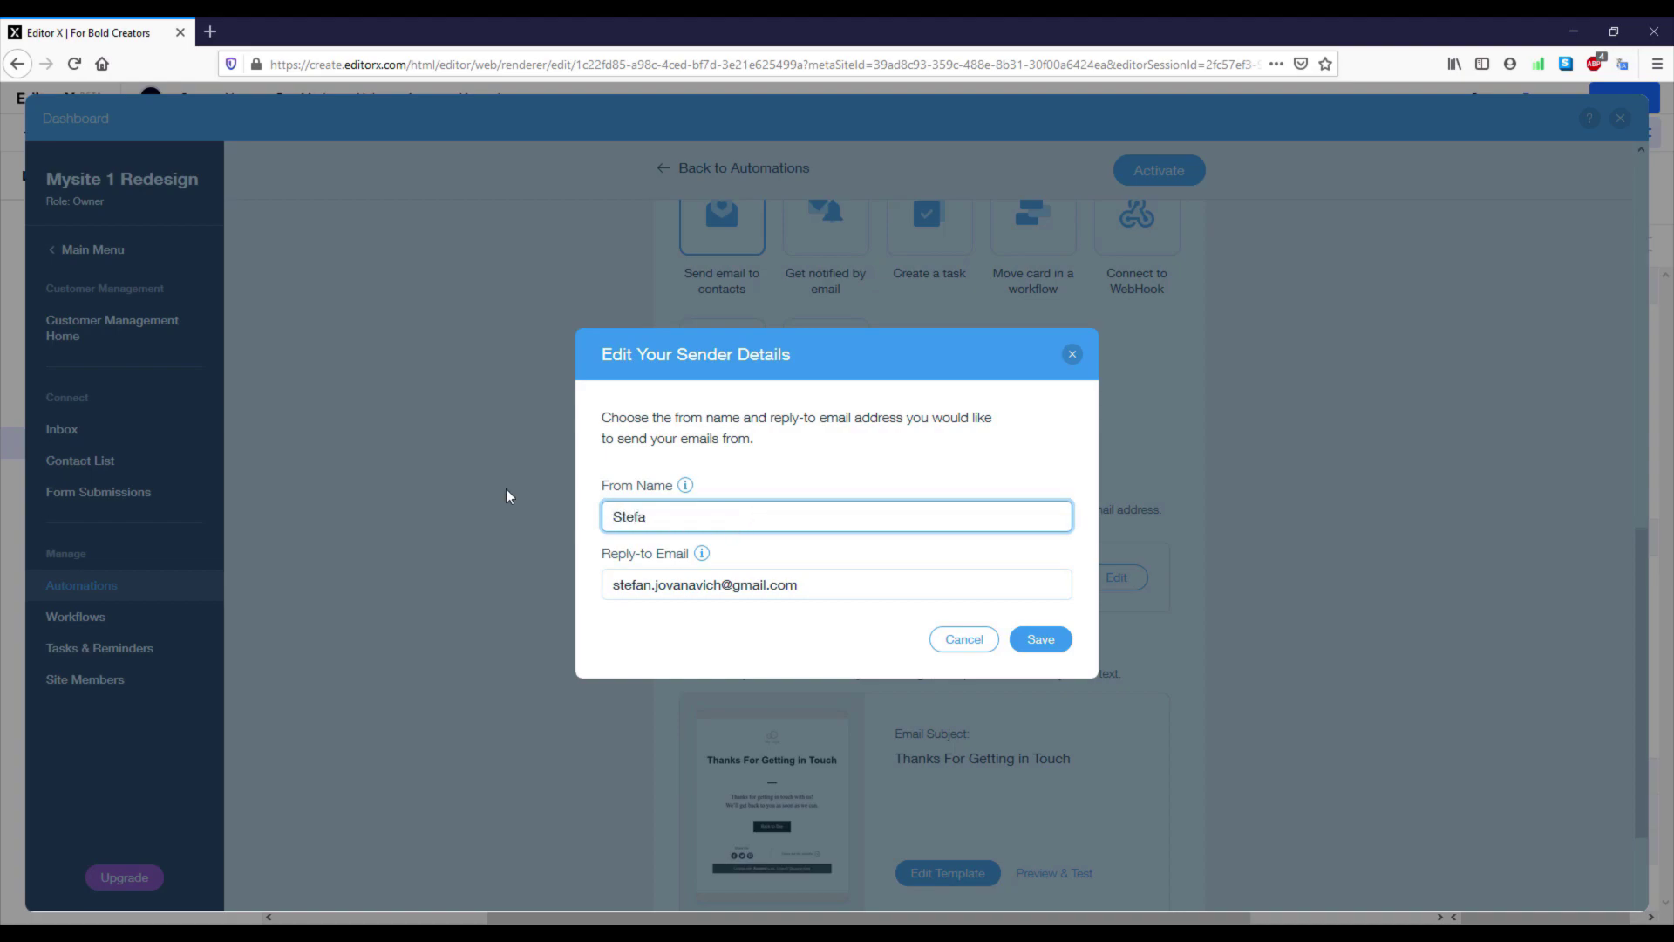
{"action": "left_click", "coordinate": [1041, 641]}
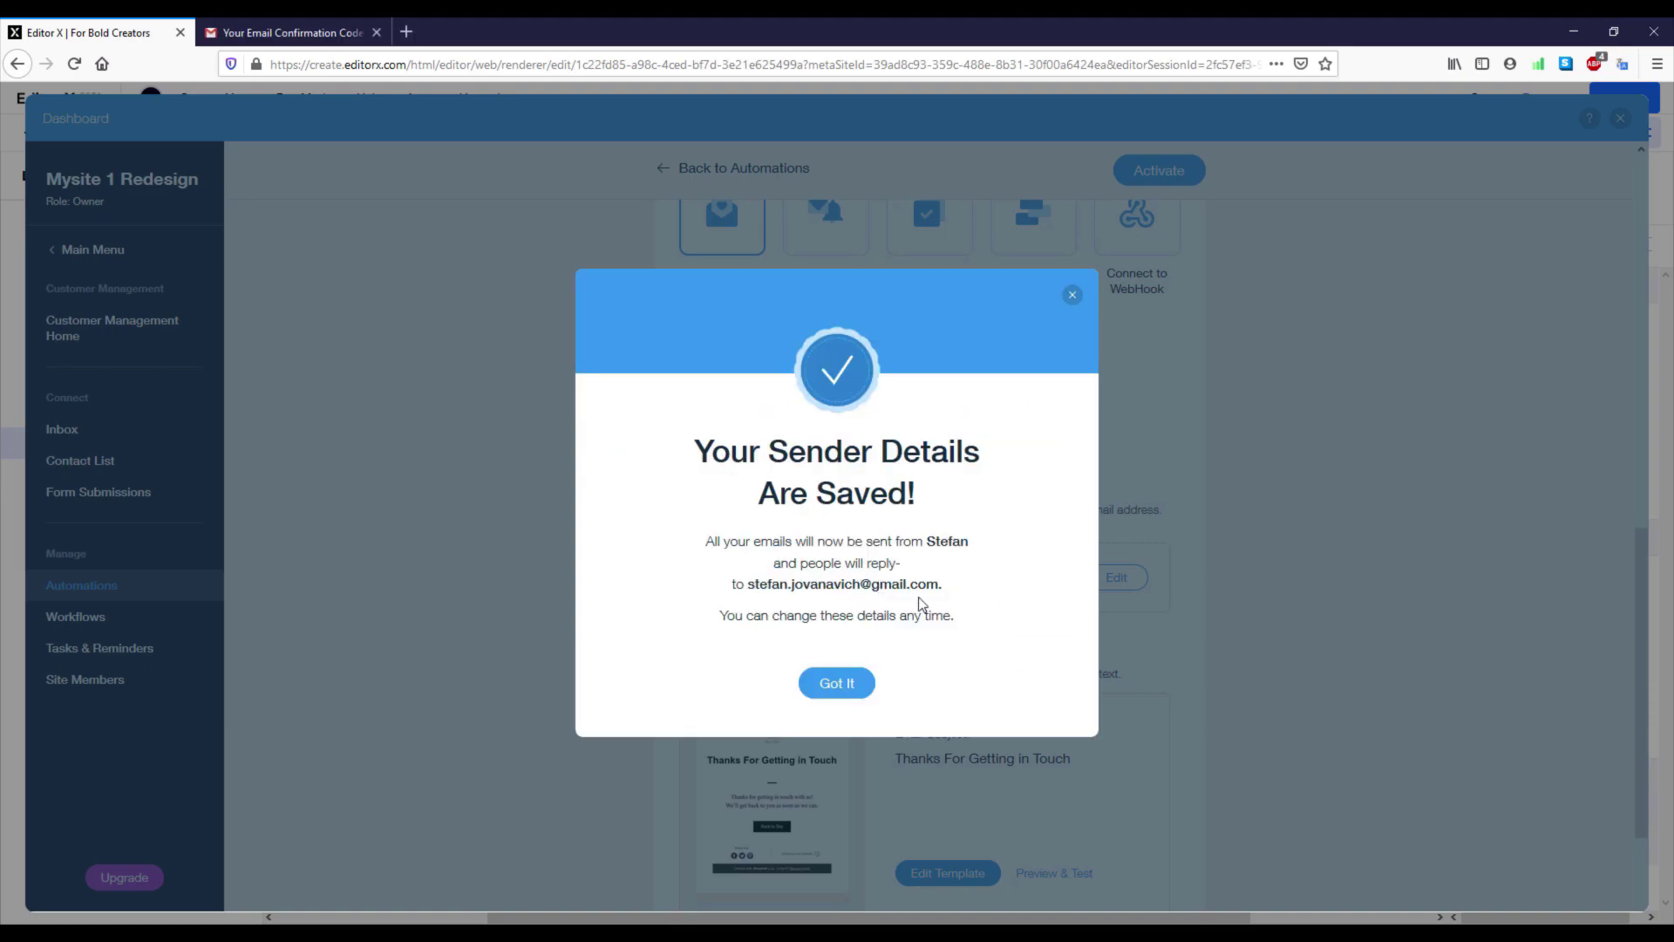
{"action": "left_click", "coordinate": [839, 681]}
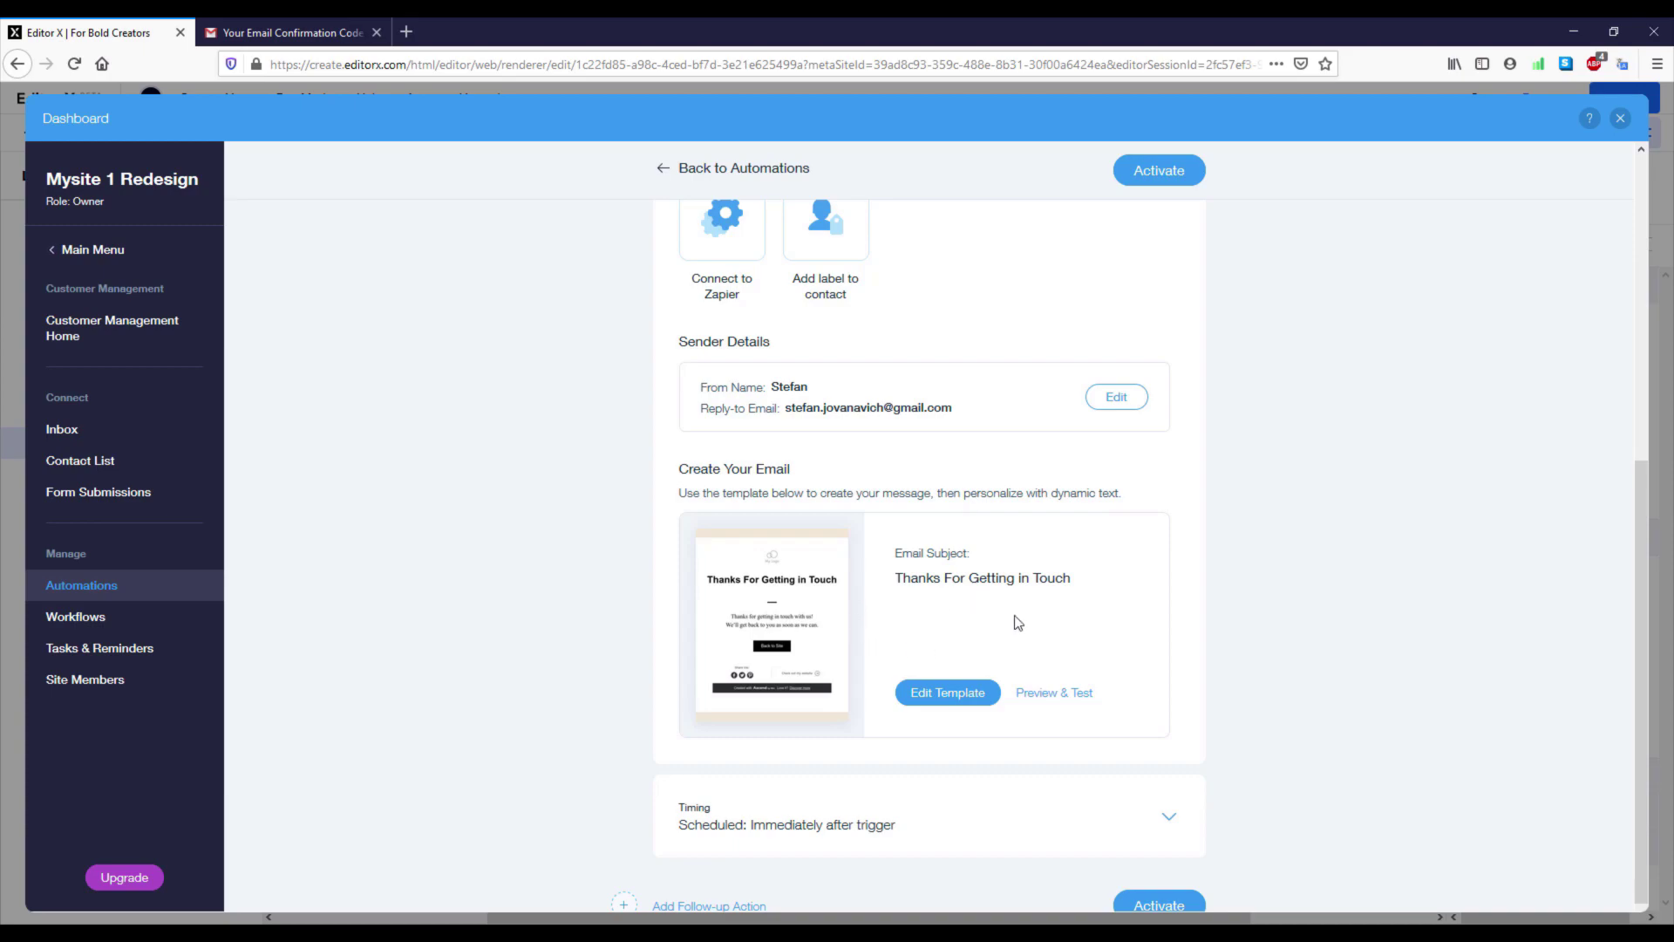
- Set the automation's send time to Immediately and activate the automation
{"action": "scroll", "coordinate": [1098, 514], "scroll_direction": "down", "scroll_amount": 1}
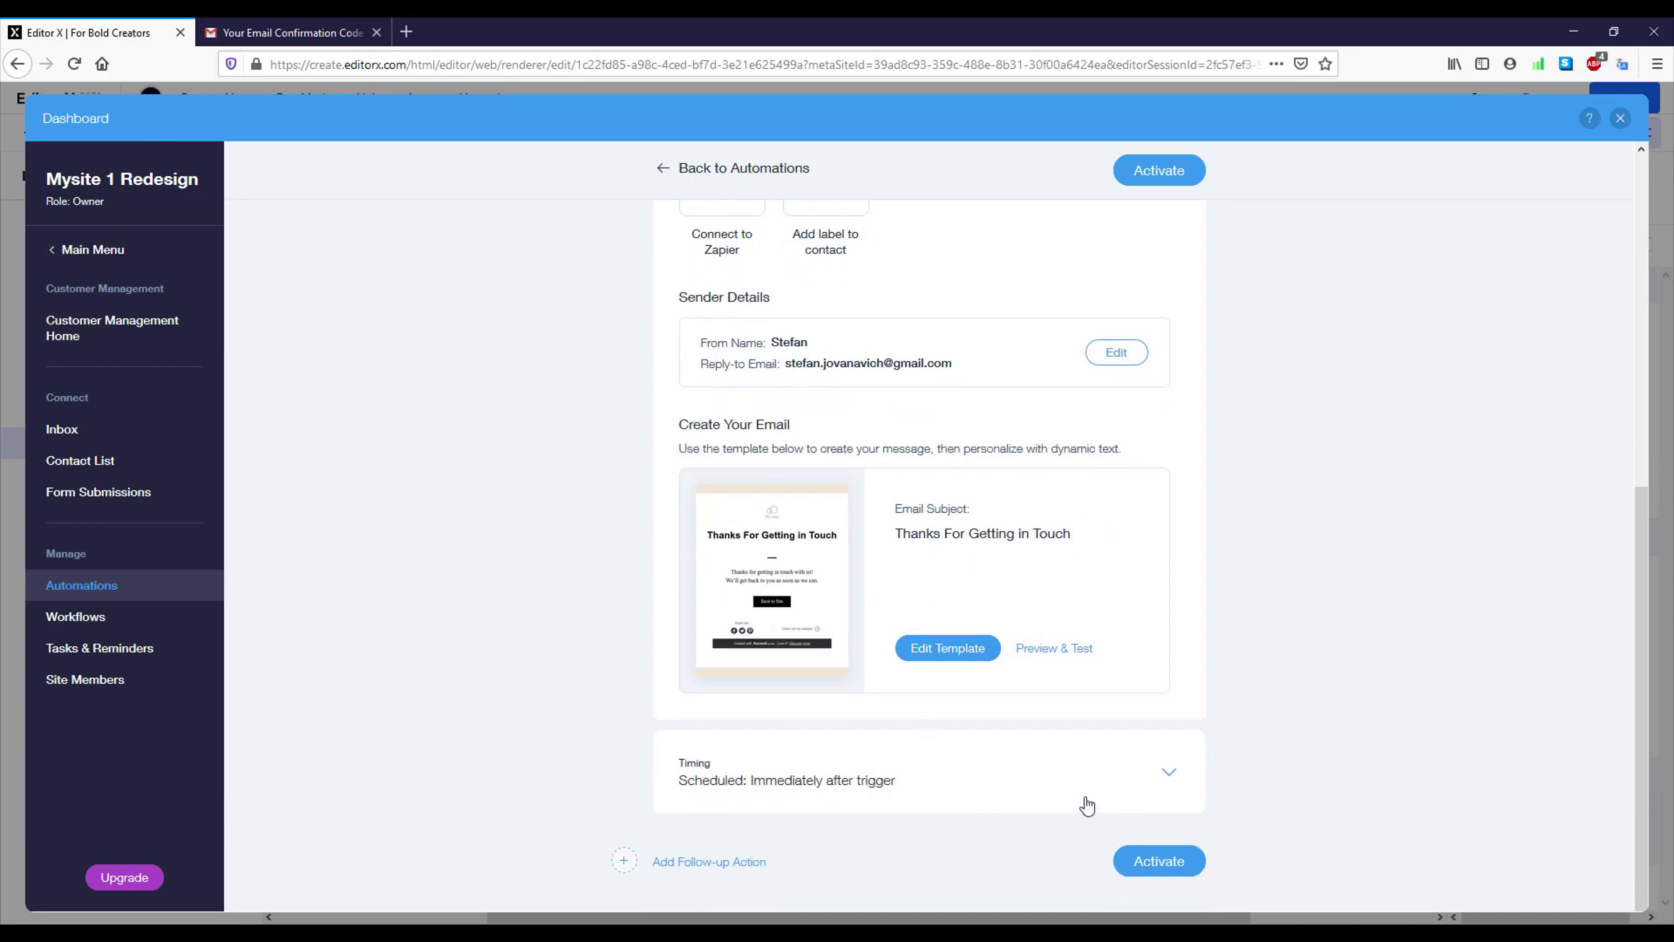
{"action": "left_click", "coordinate": [1158, 775]}
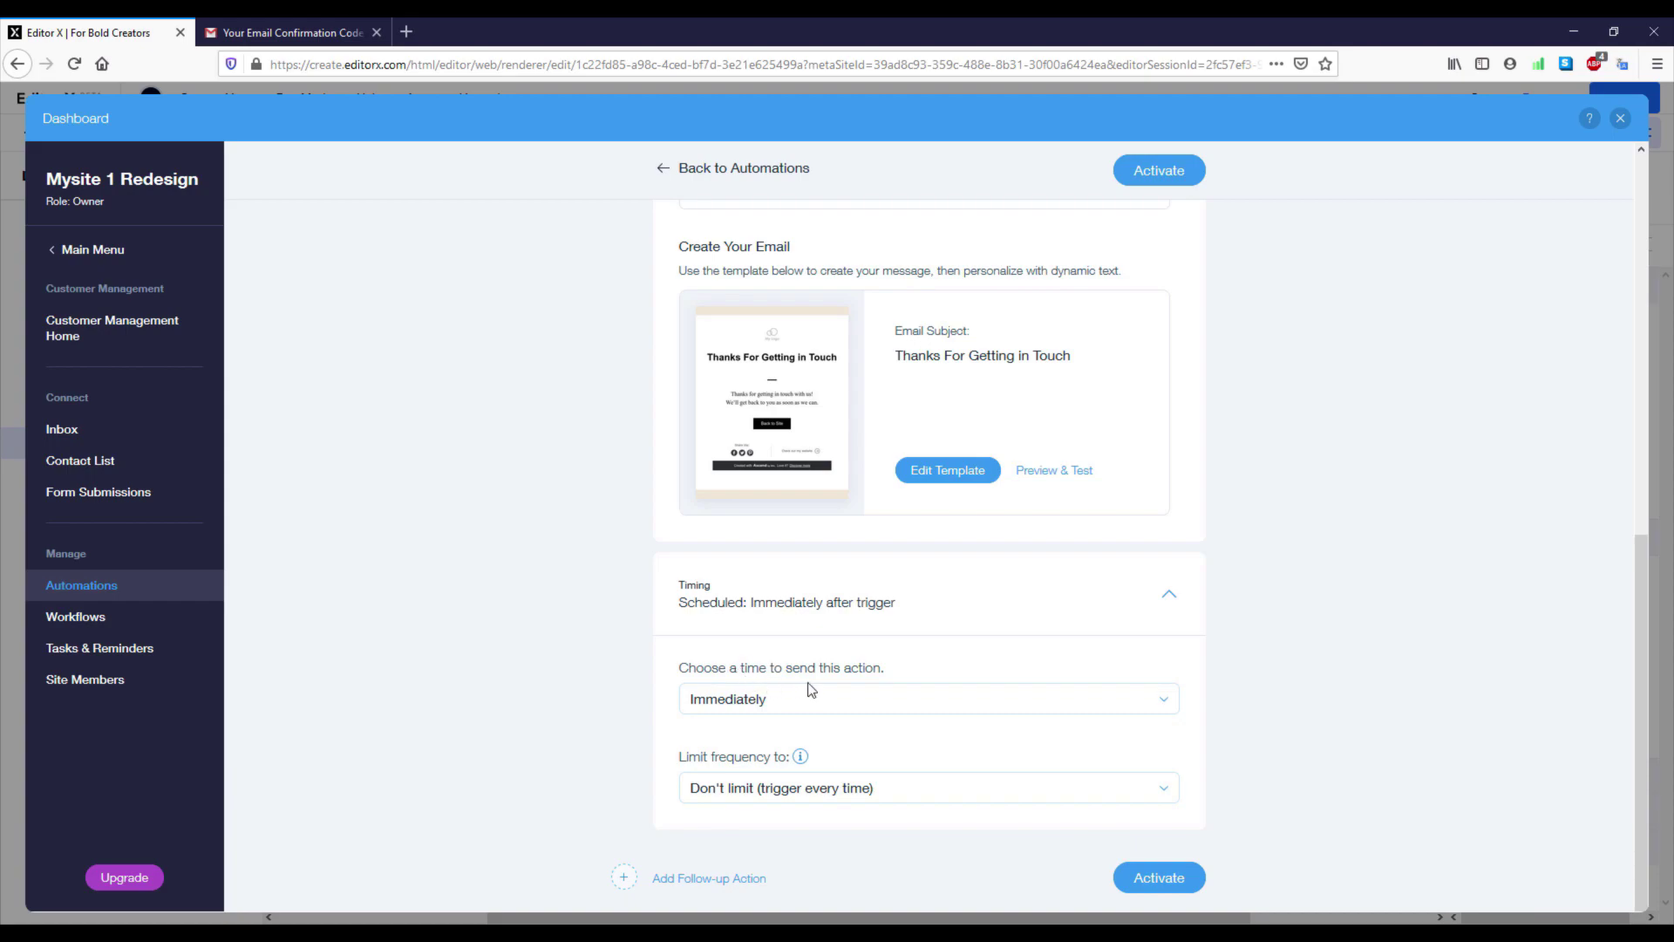
{"action": "left_click", "coordinate": [855, 696]}
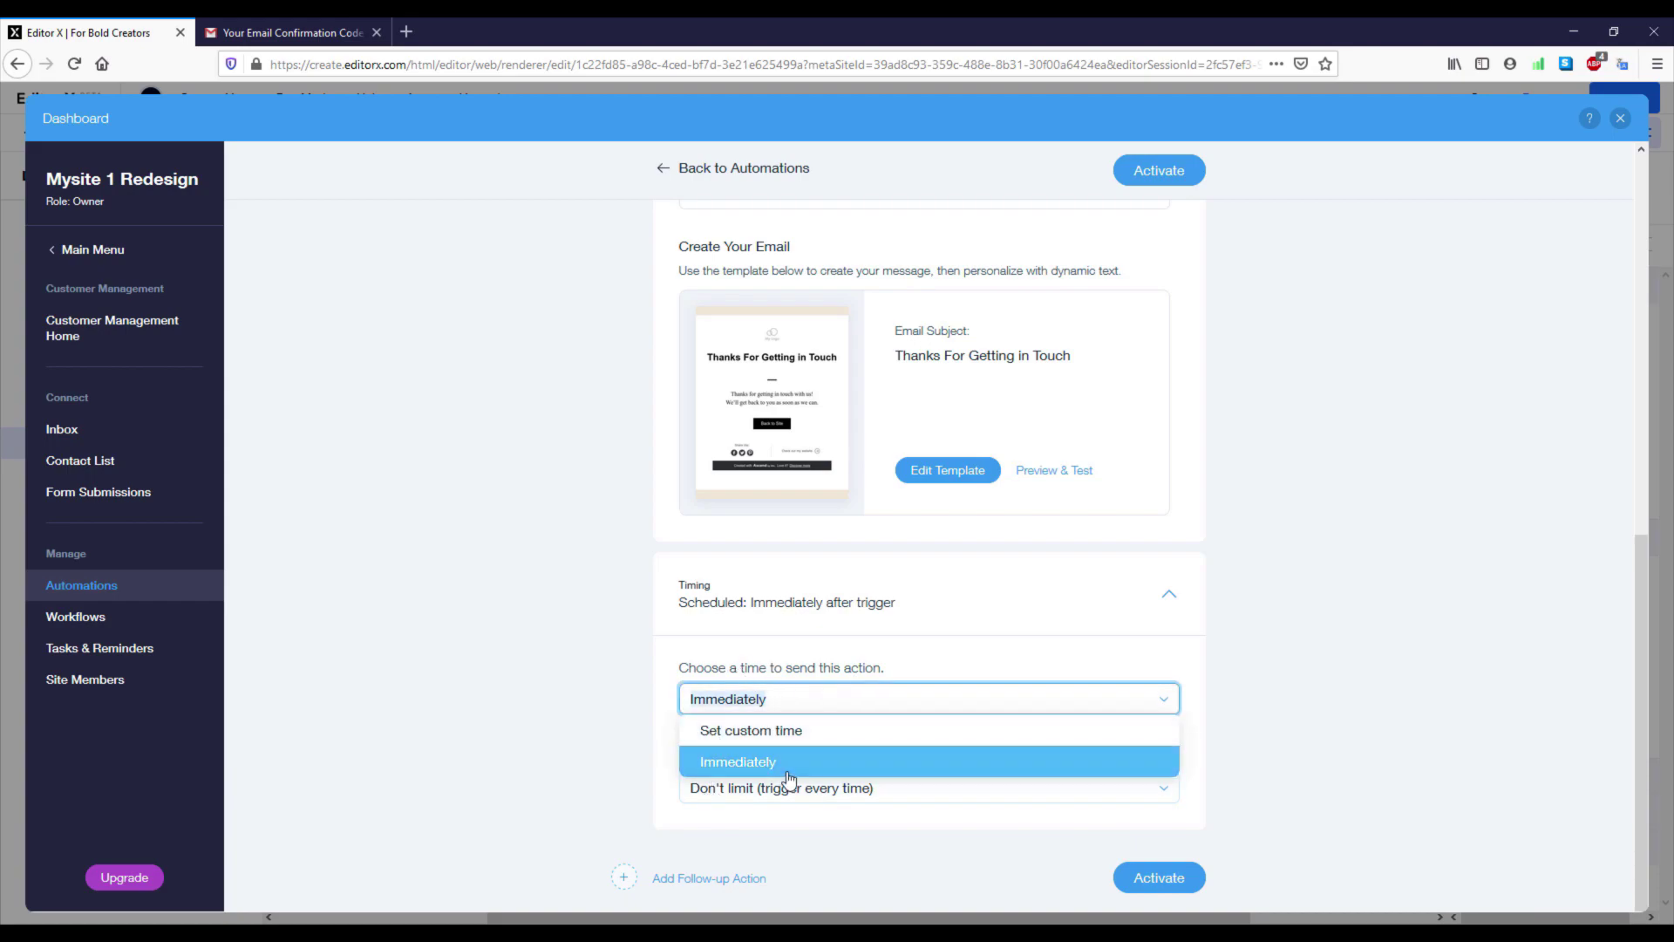
{"action": "left_click", "coordinate": [734, 761]}
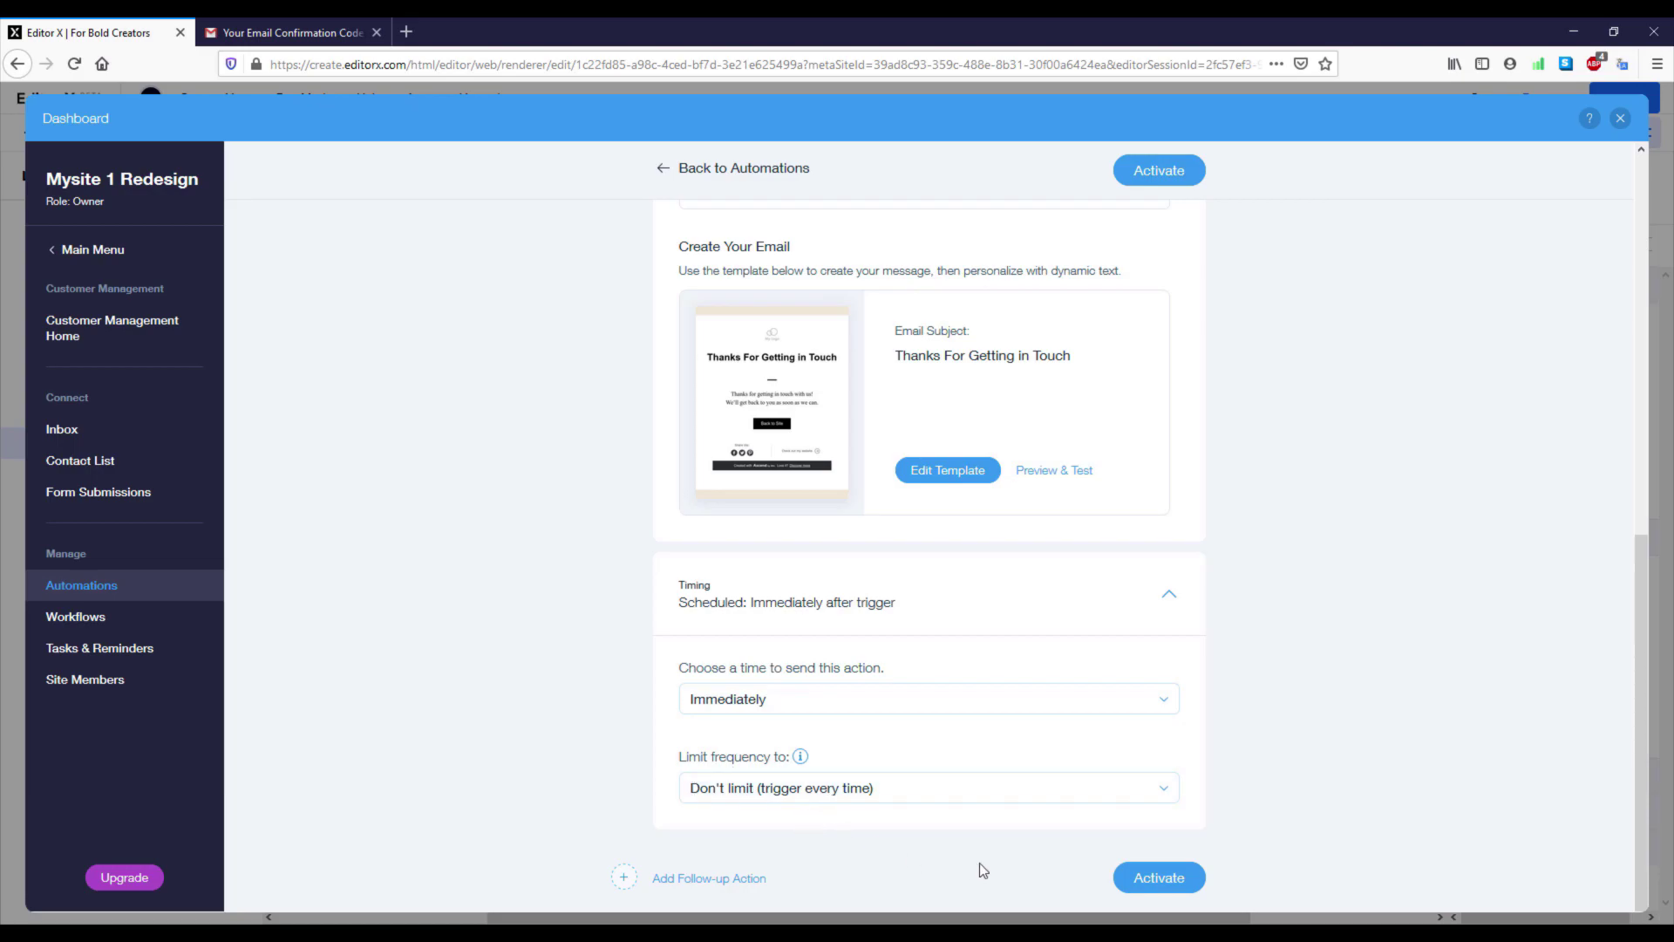
{"action": "left_click", "coordinate": [1137, 880]}
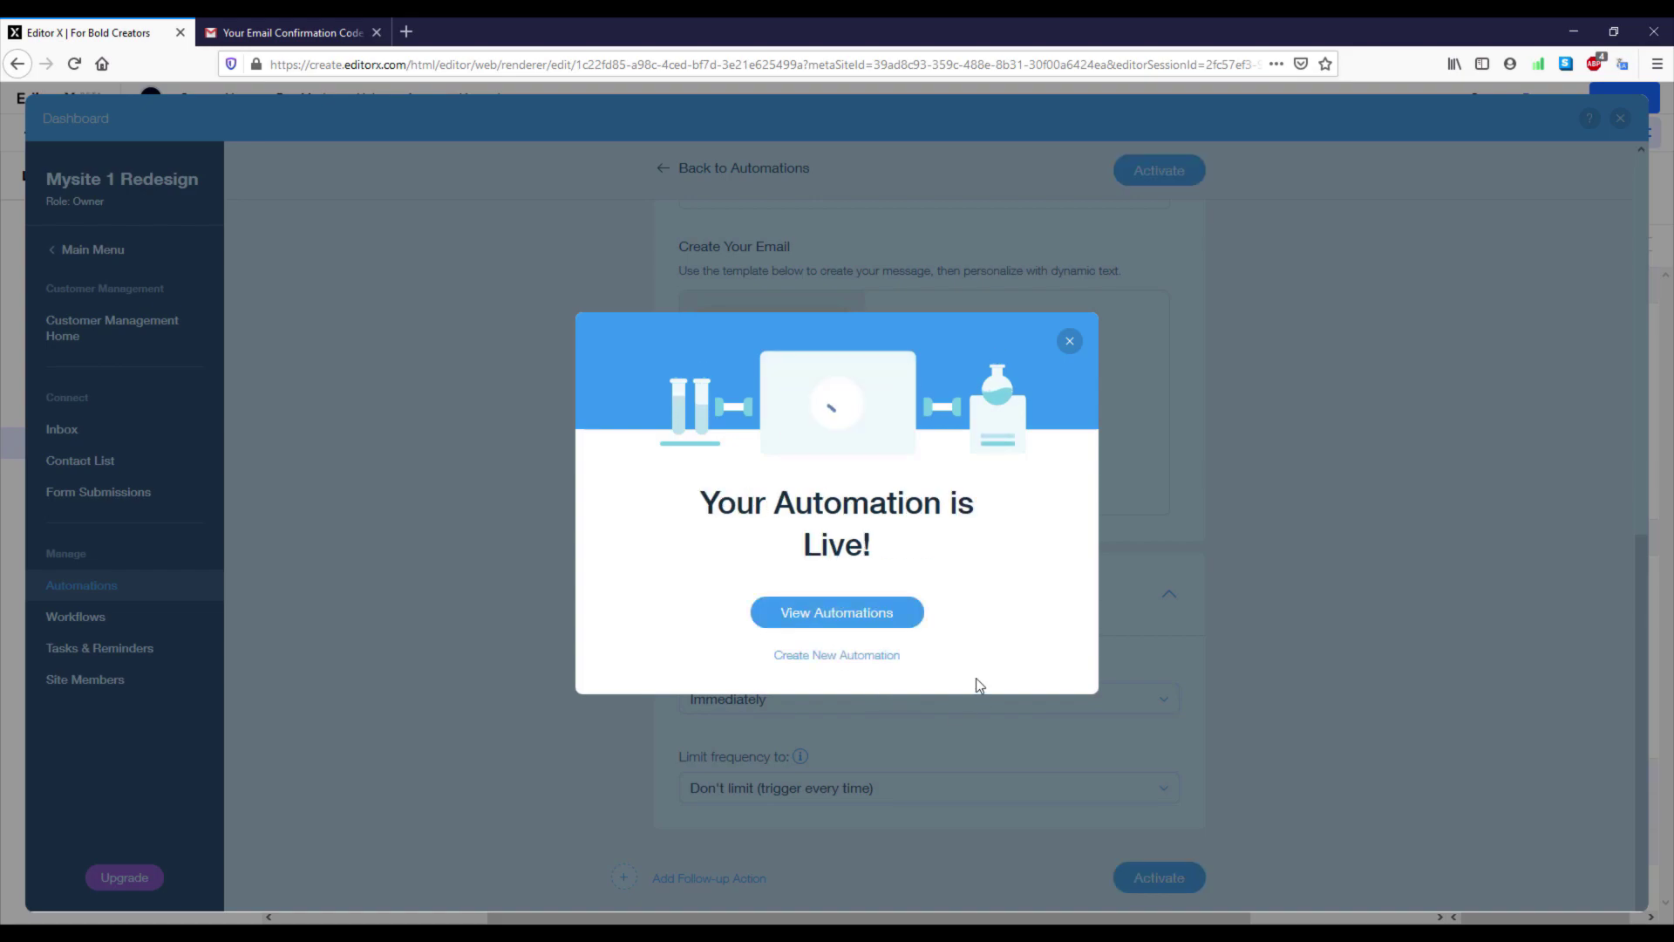
- View the automations list, return to the editor canvas with the form settings closed, and save the site
{"action": "left_click", "coordinate": [907, 614]}
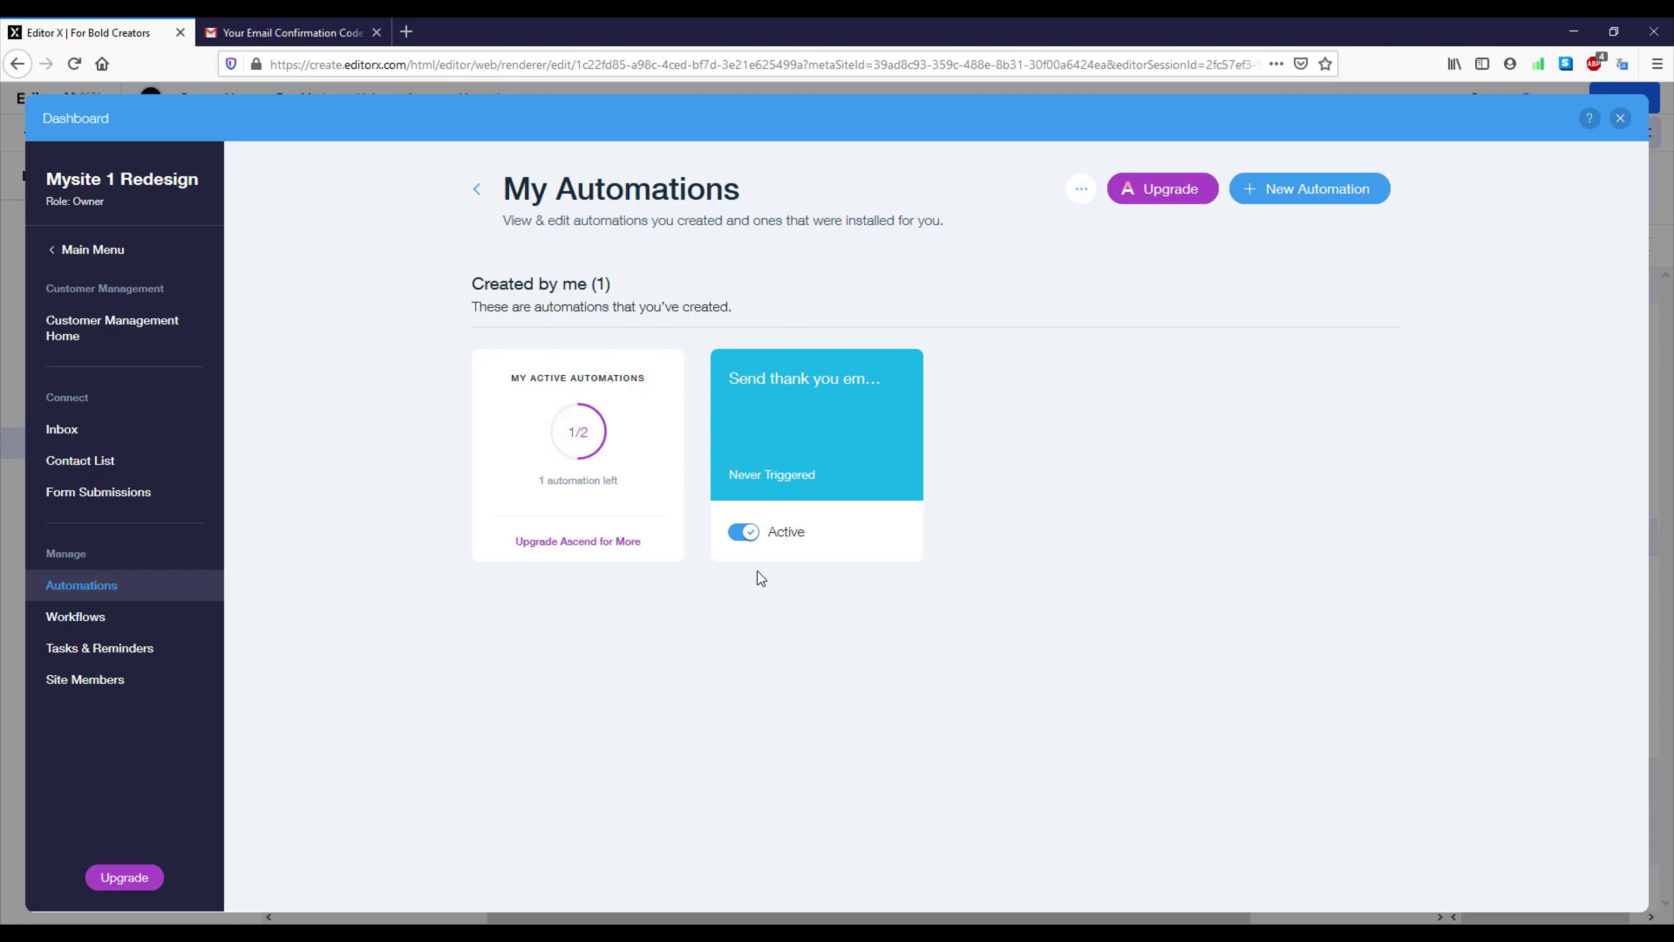
{"action": "left_click", "coordinate": [1620, 119]}
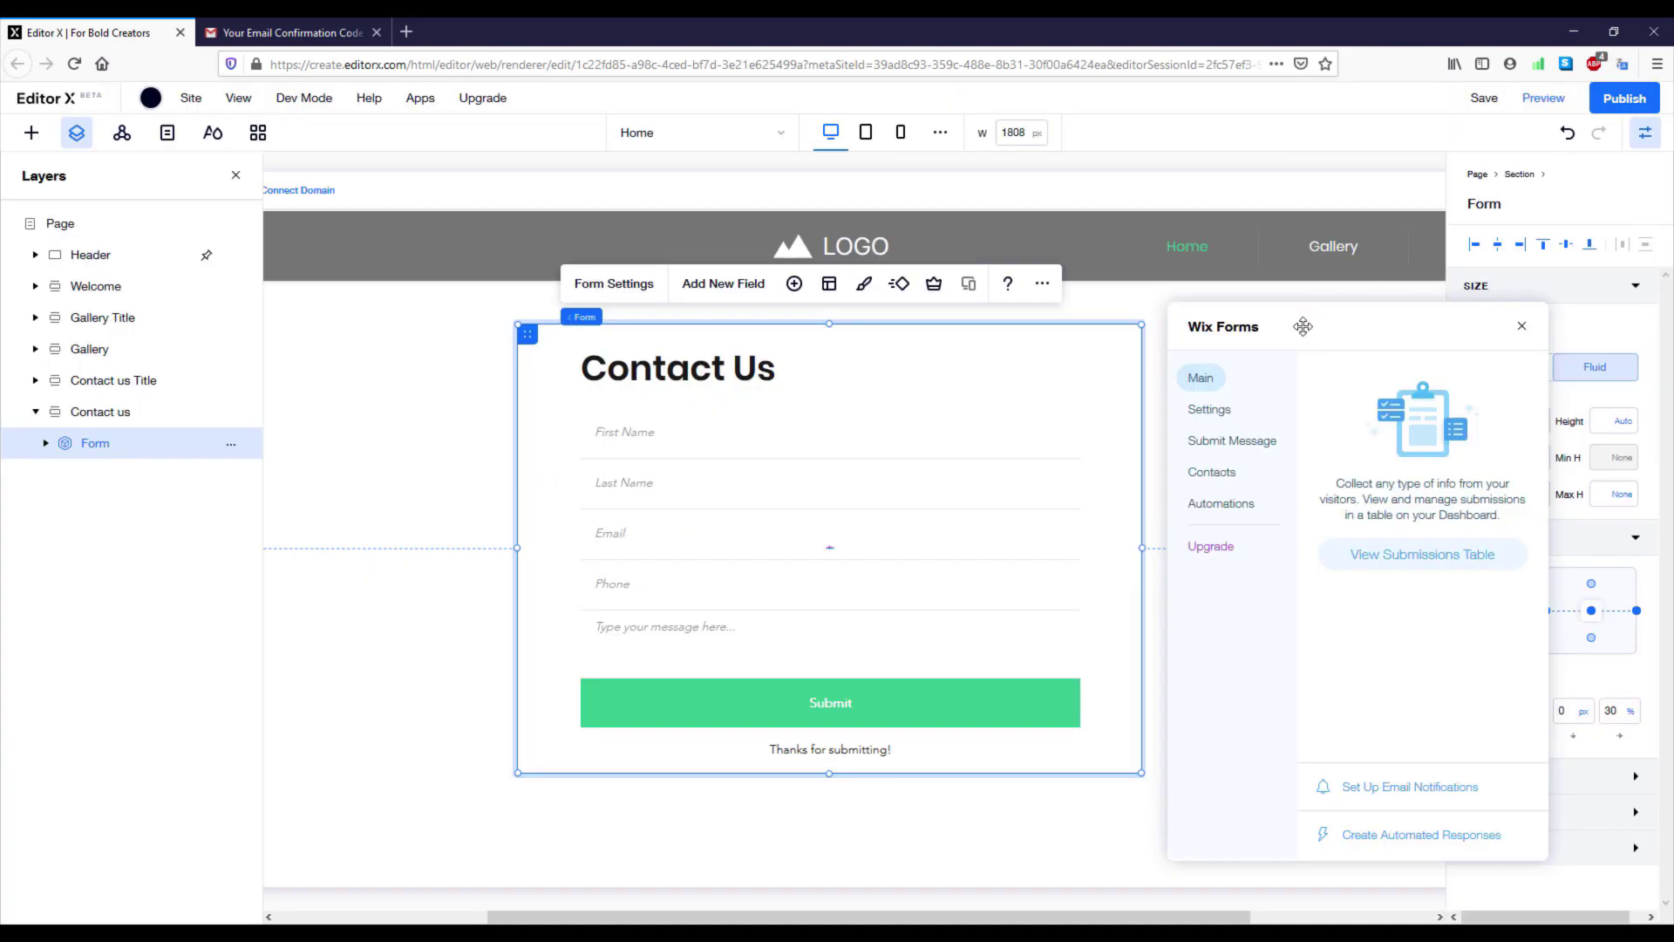
{"action": "left_click", "coordinate": [1514, 325]}
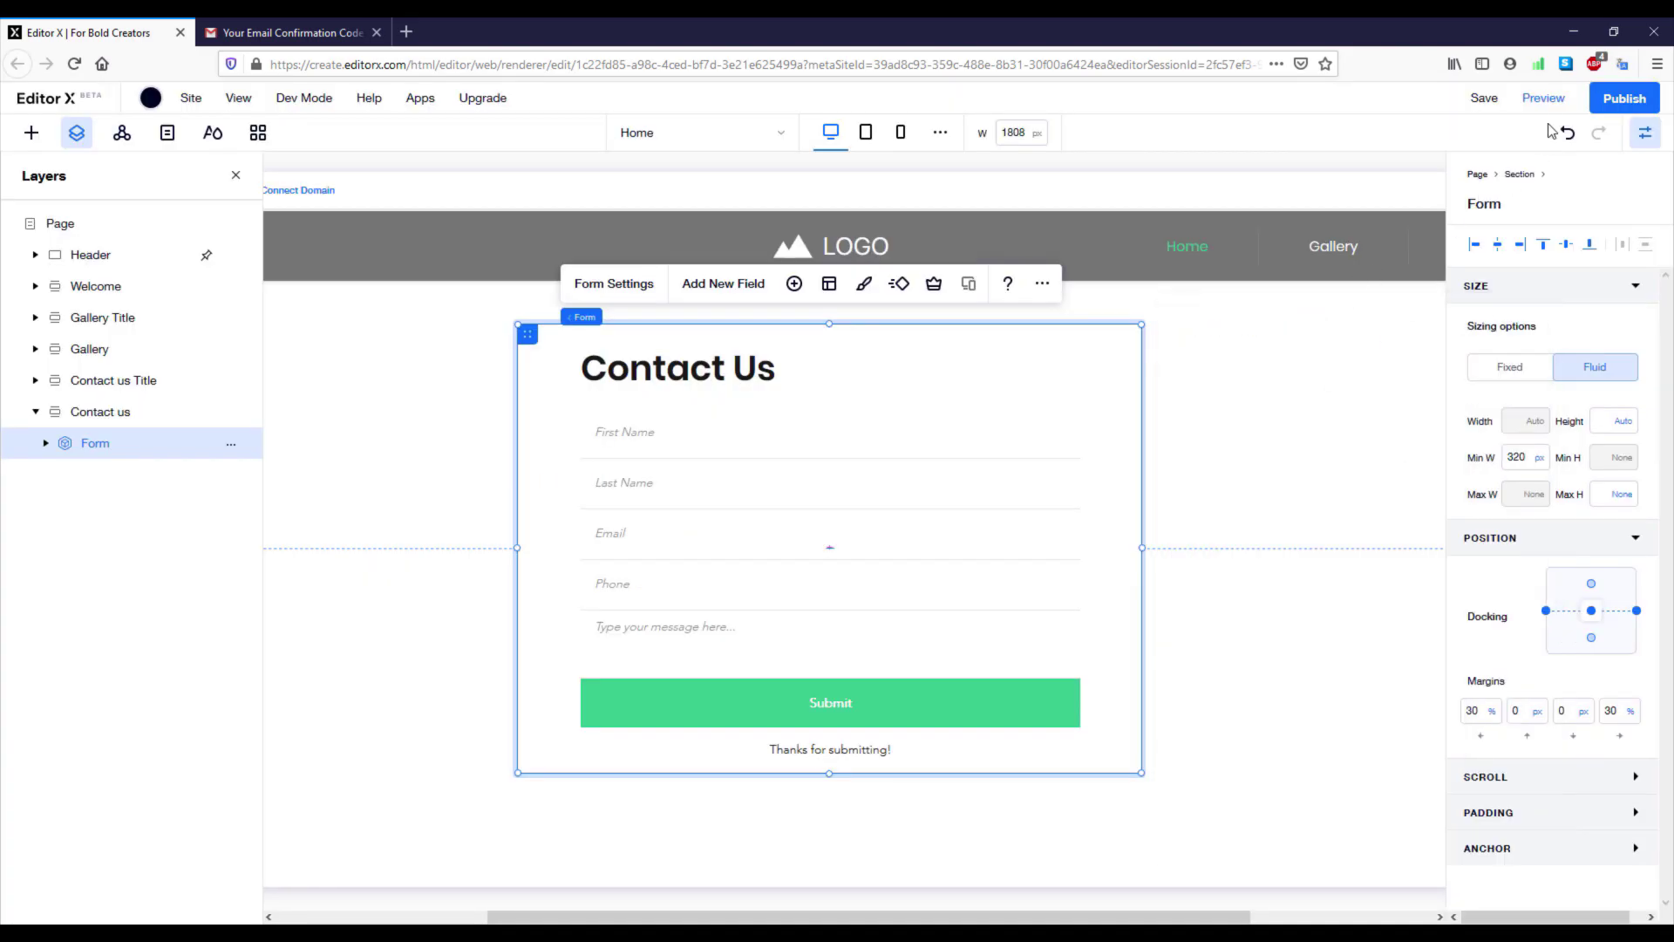
{"action": "left_click", "coordinate": [1486, 101]}
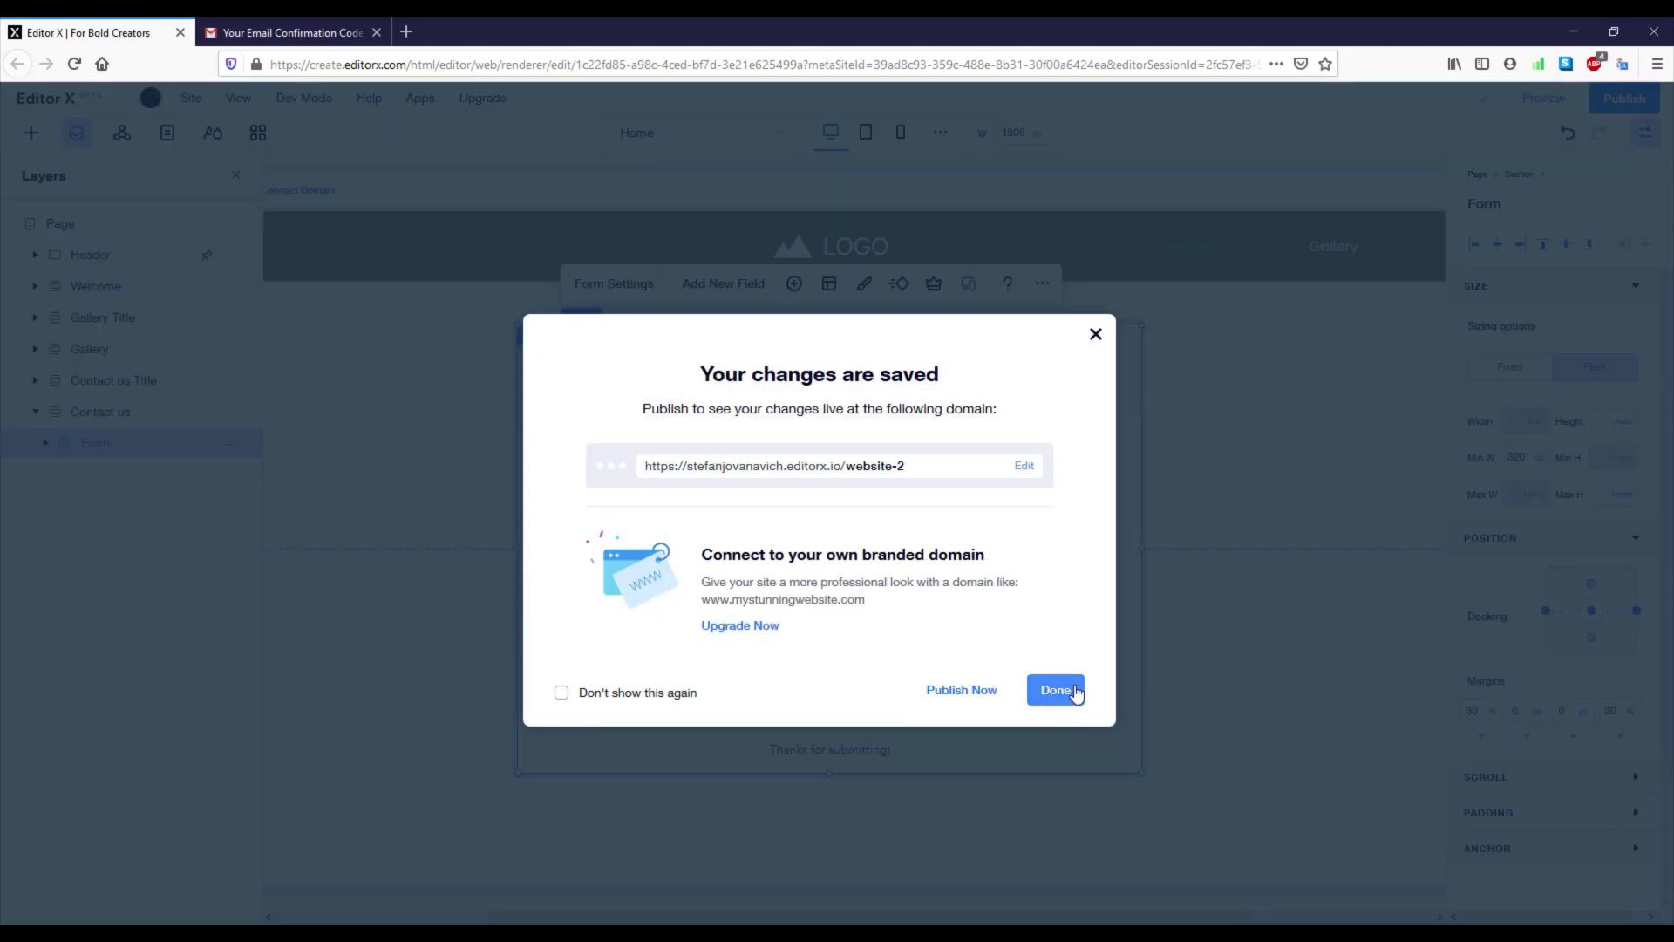
{"action": "key", "text": "Escape"}
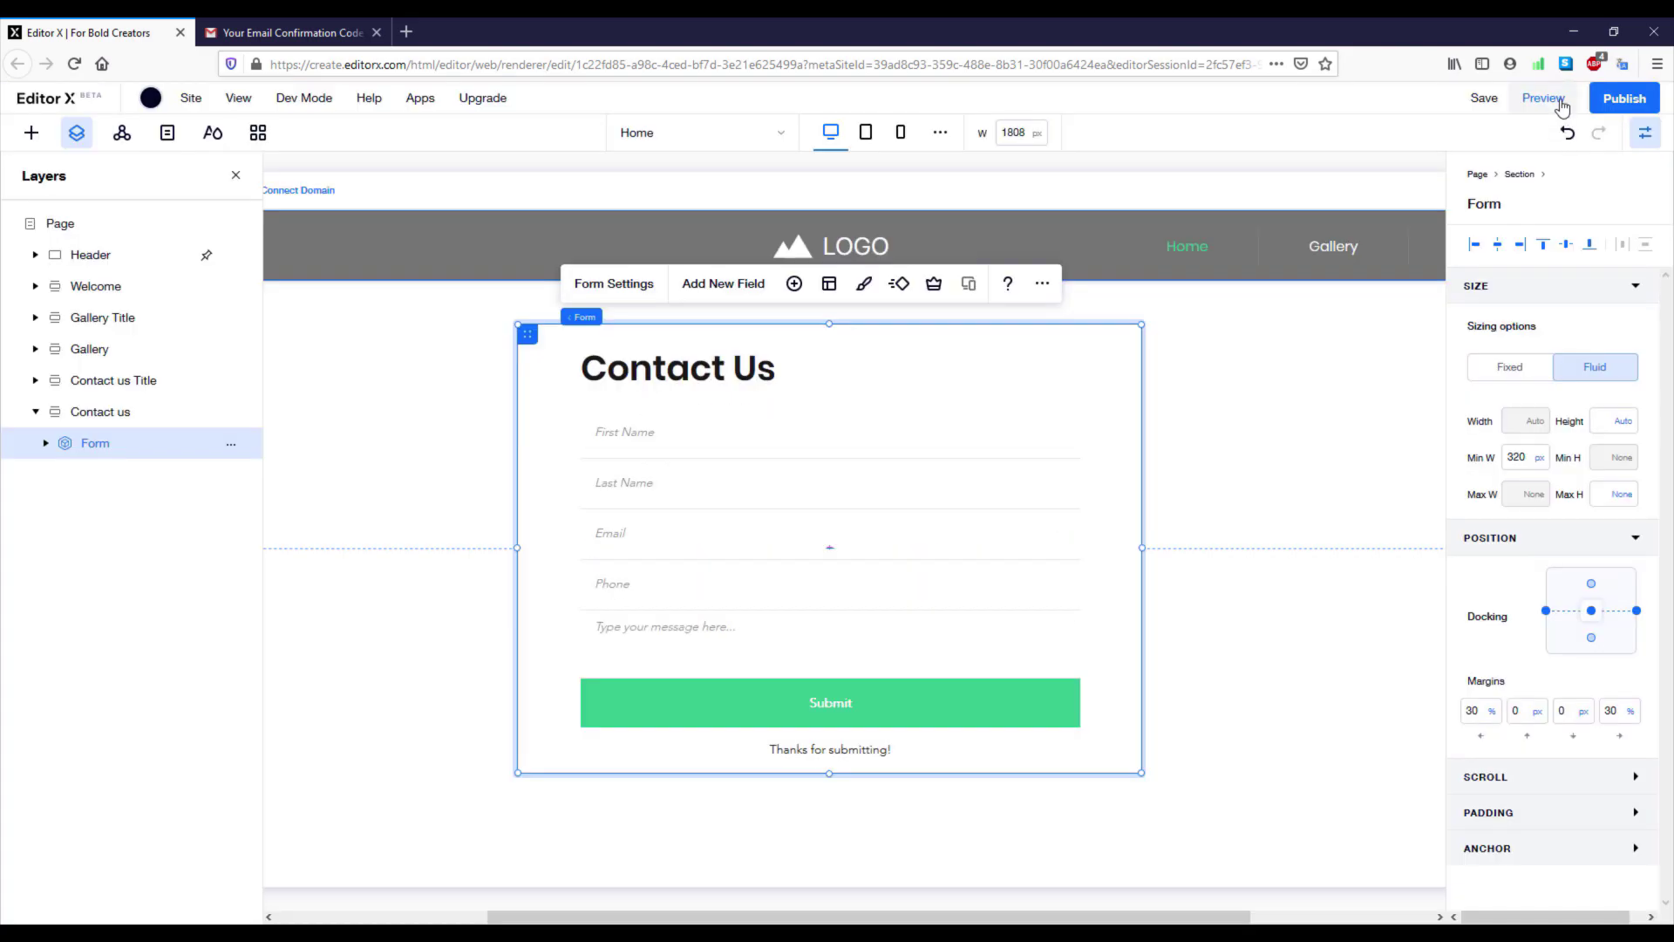
- Preview the site and fill in the contact form's first name, last name and email address
{"action": "key", "text": "ctrl+shift+p"}
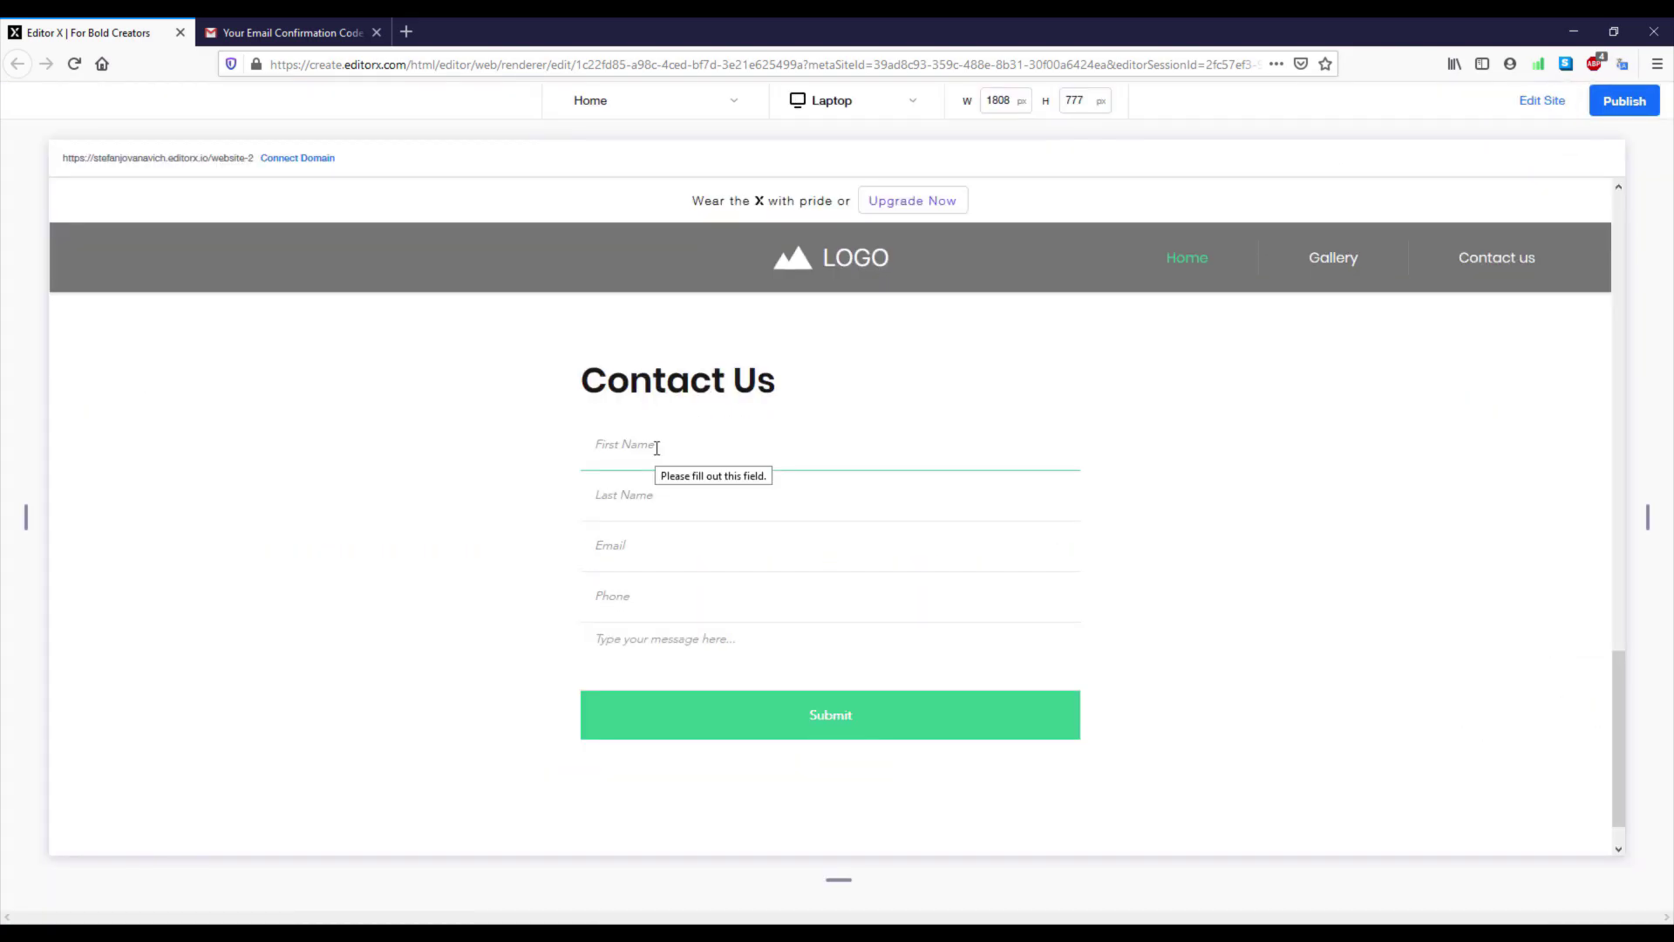
{"action": "type", "text": "John"}
{"action": "key", "text": "Tab"}
{"action": "type", "text": "D"}
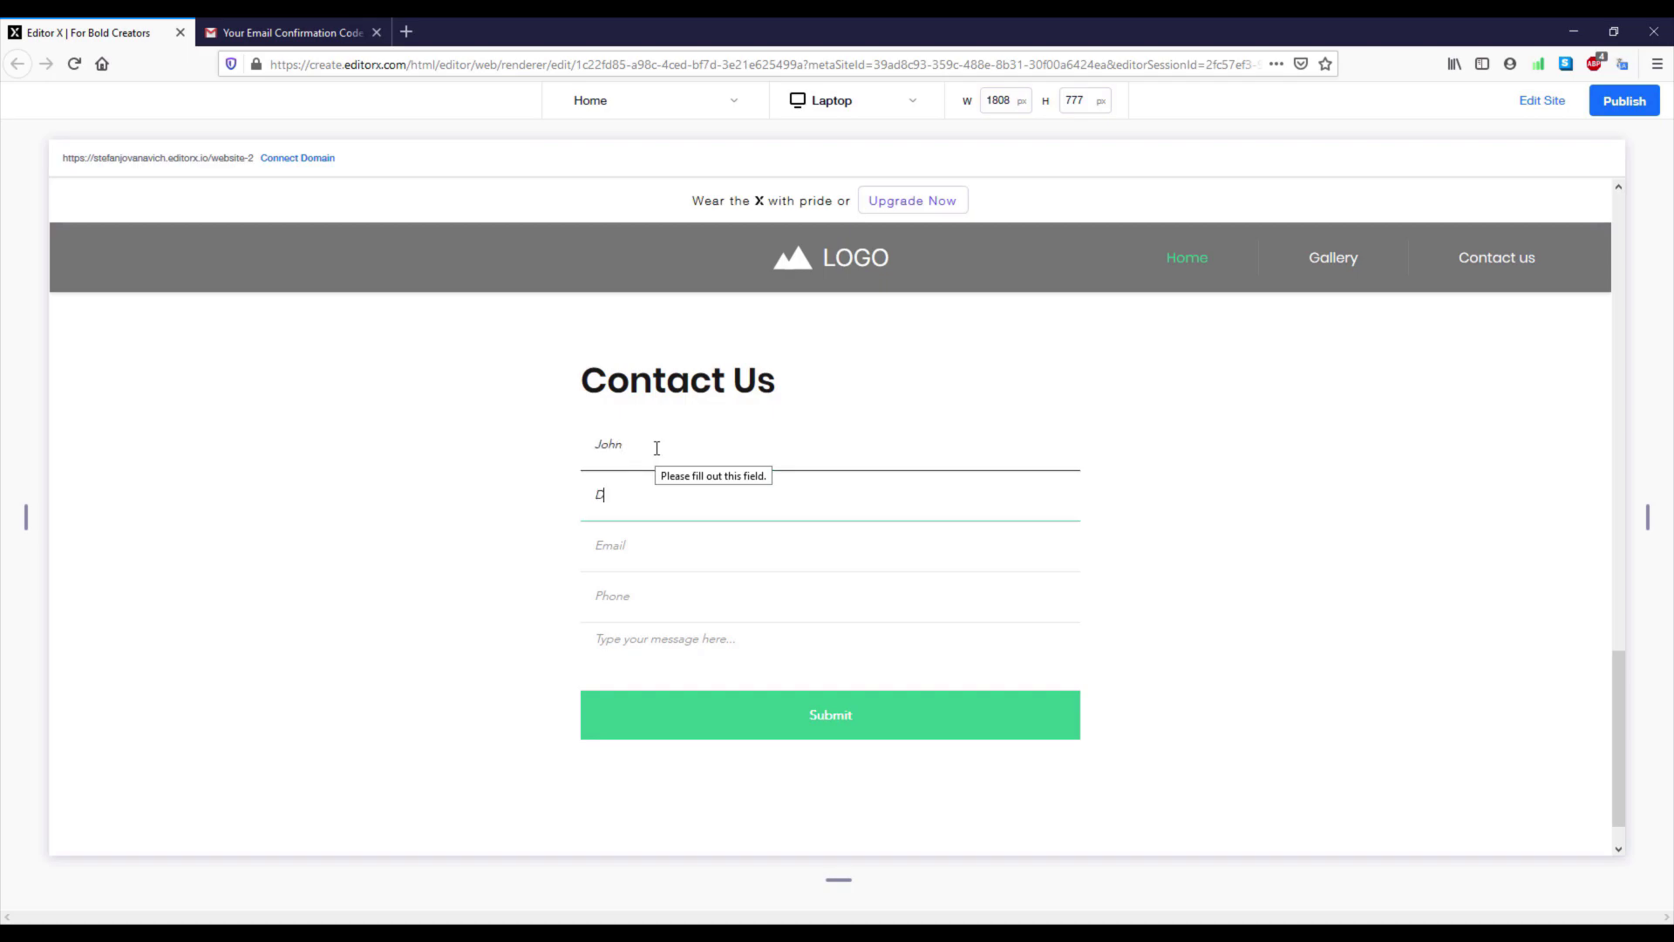
{"action": "key", "text": "Tab"}
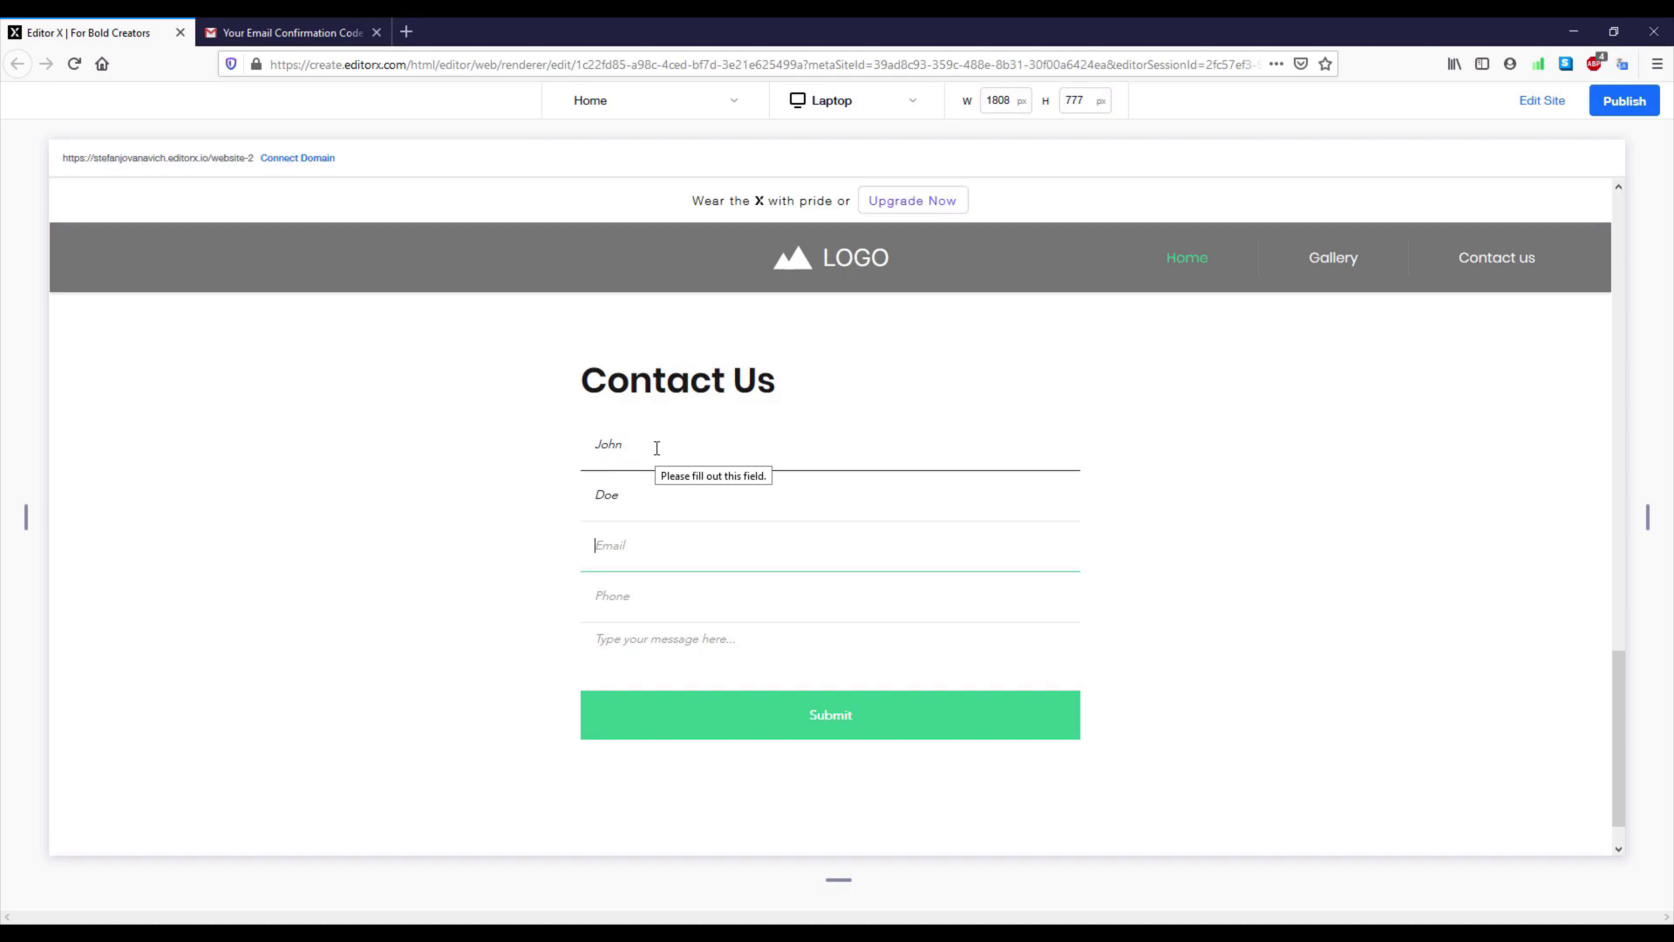
{"action": "key", "text": "ctrl+v"}
{"action": "key", "text": "Tab"}
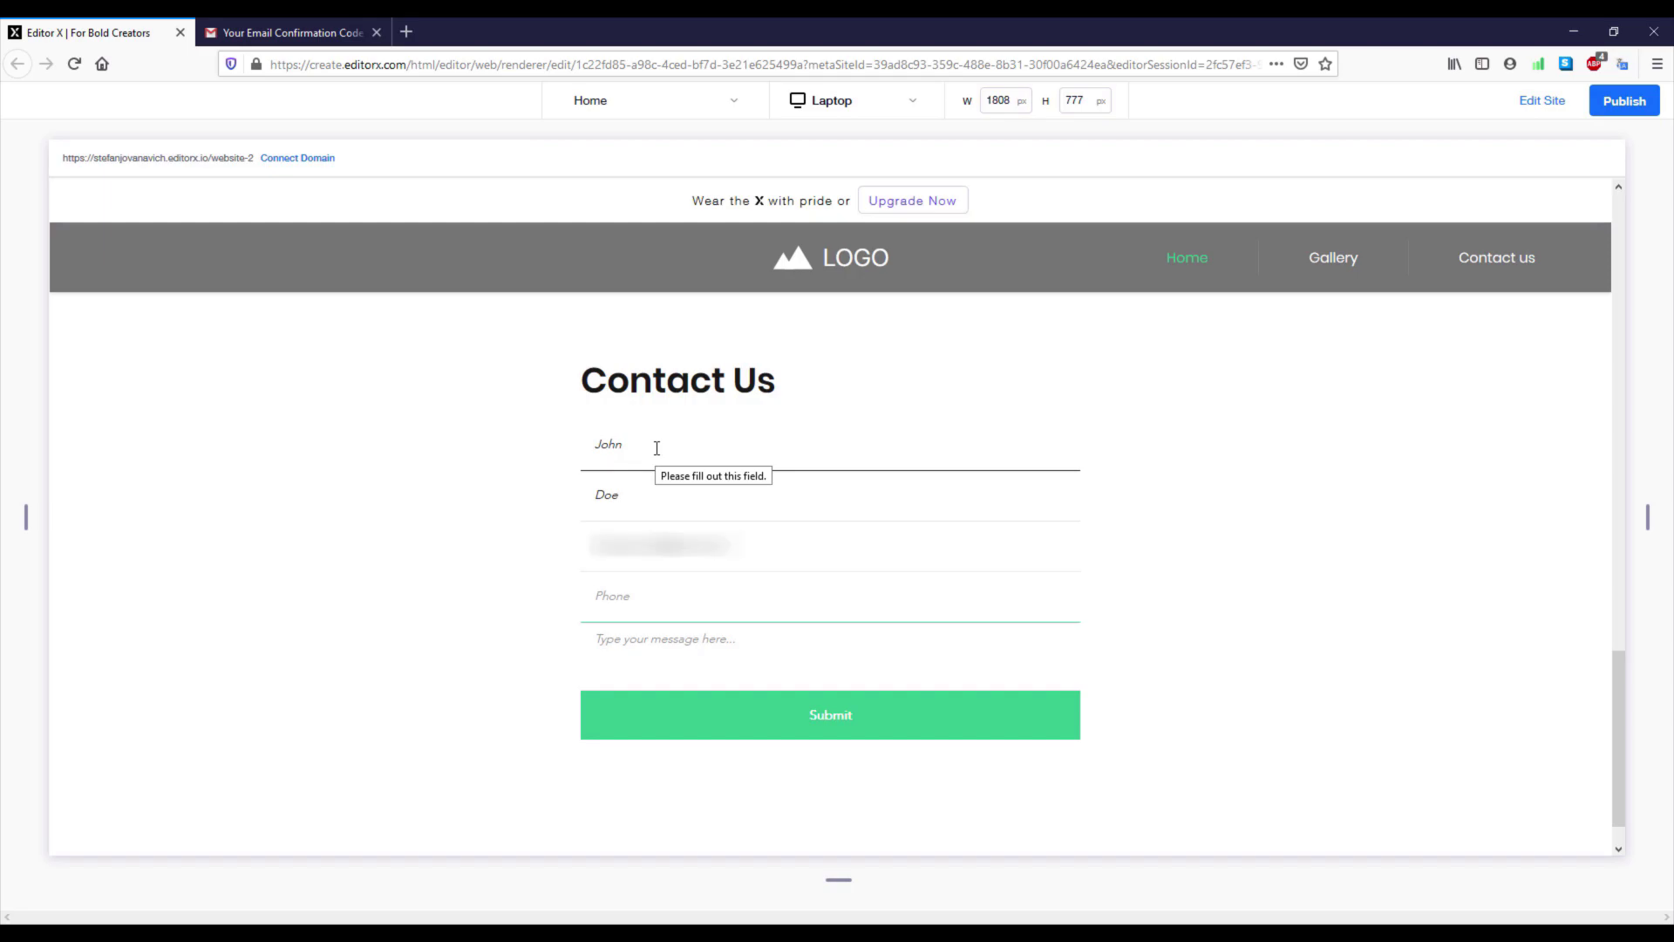
- Enter a phone number and the message "Hey there" in the contact form, and submit it
{"action": "type", "text": "12312312321"}
{"action": "key", "text": "Tab"}
{"action": "type", "text": "H"}
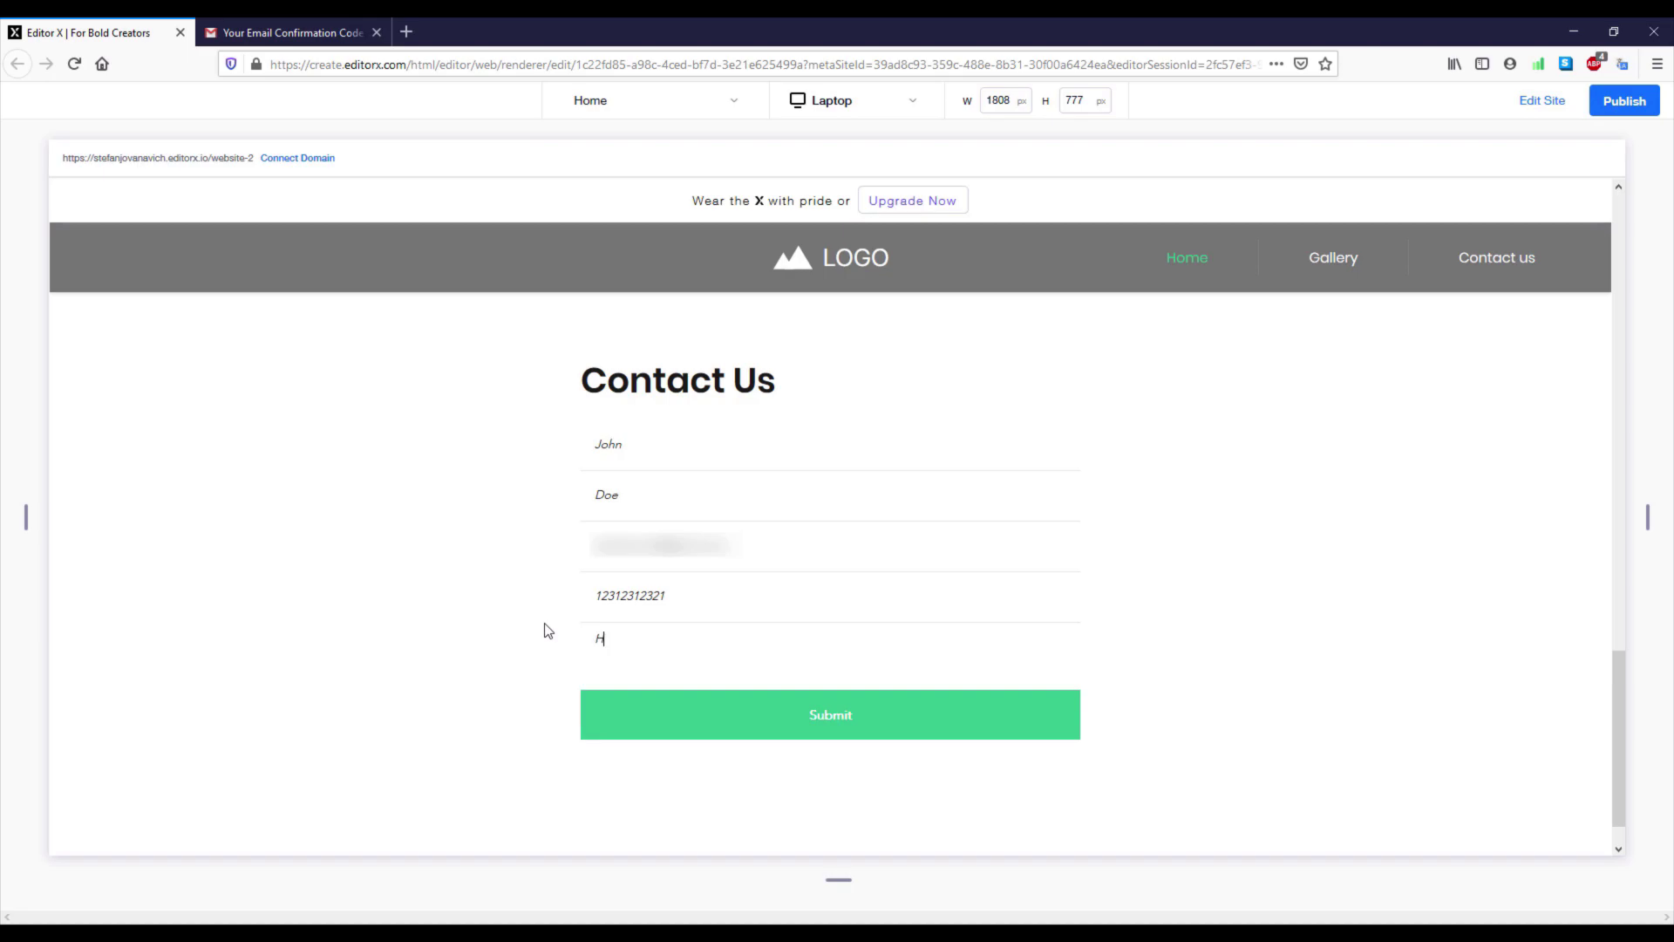
{"action": "type", "text": "ey there"}
{"action": "left_click", "coordinate": [774, 712]}
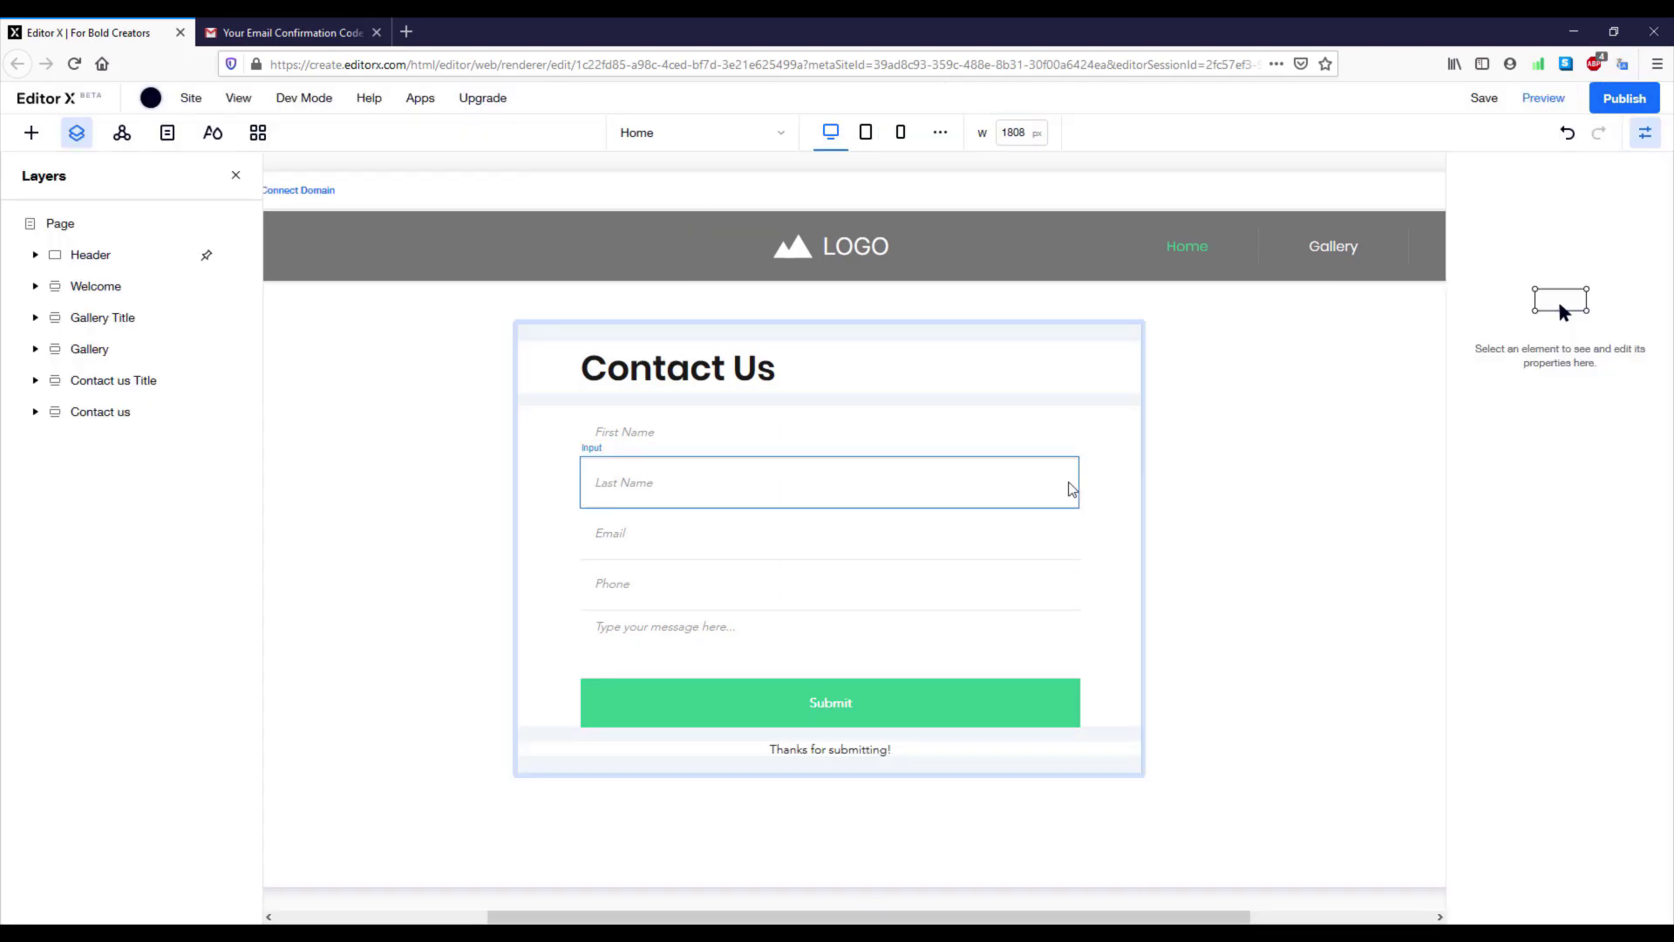
- Open the contact form's submissions table from its form settings and check the fields of the test entry
{"action": "left_click", "coordinate": [561, 364]}
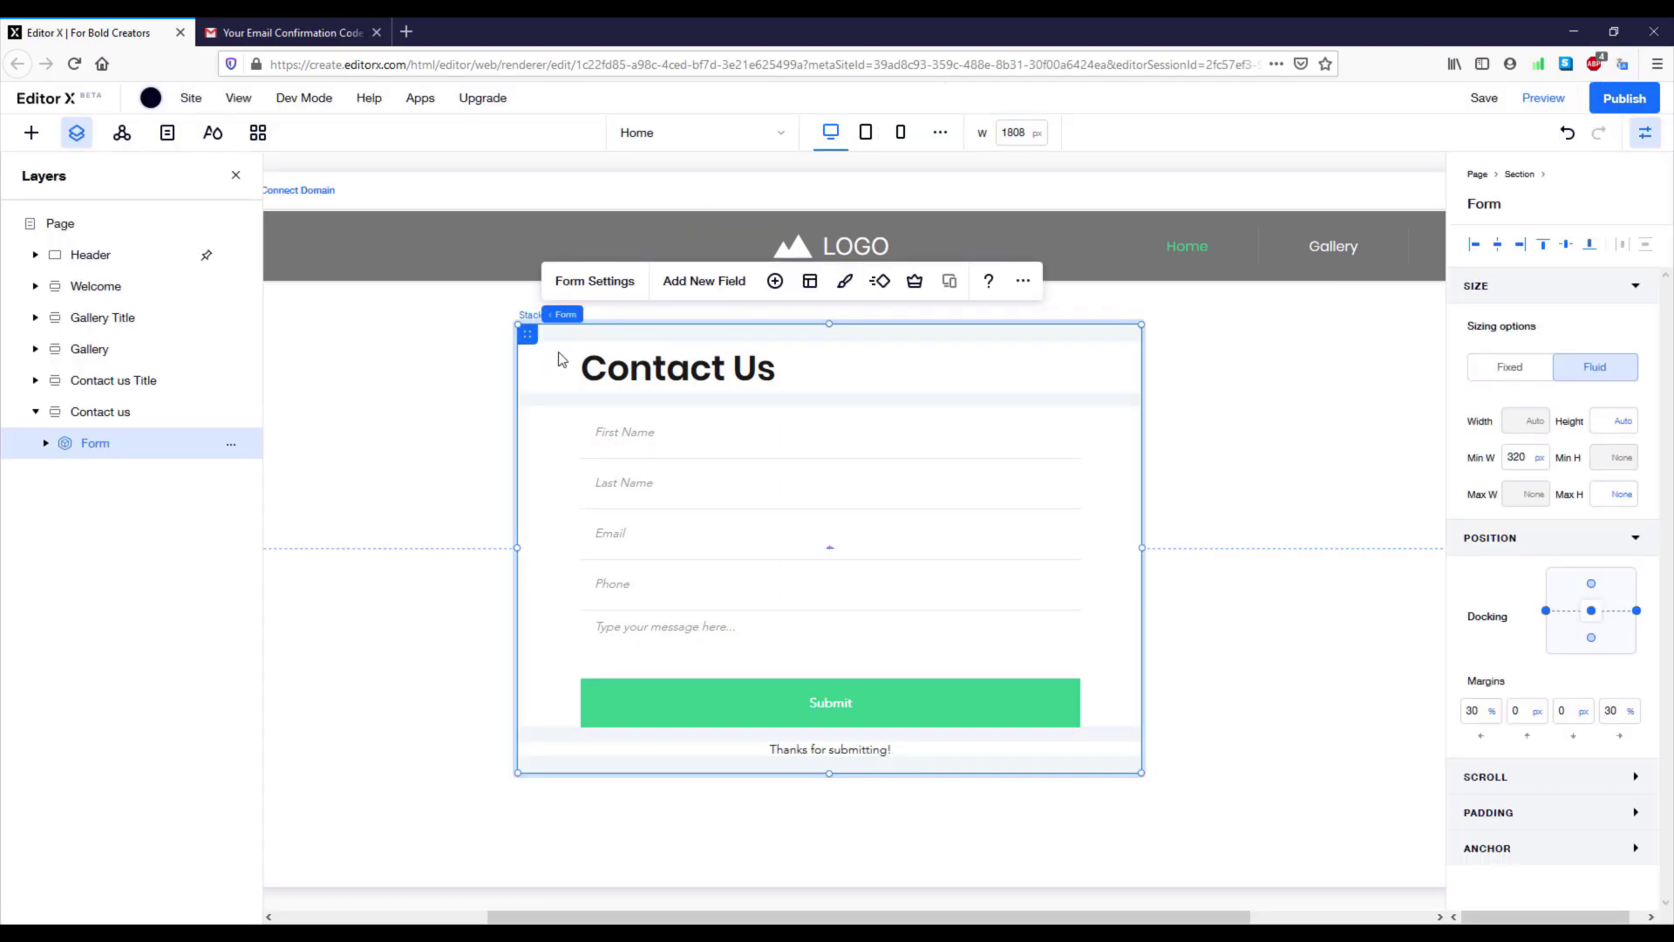
{"action": "left_click", "coordinate": [601, 290]}
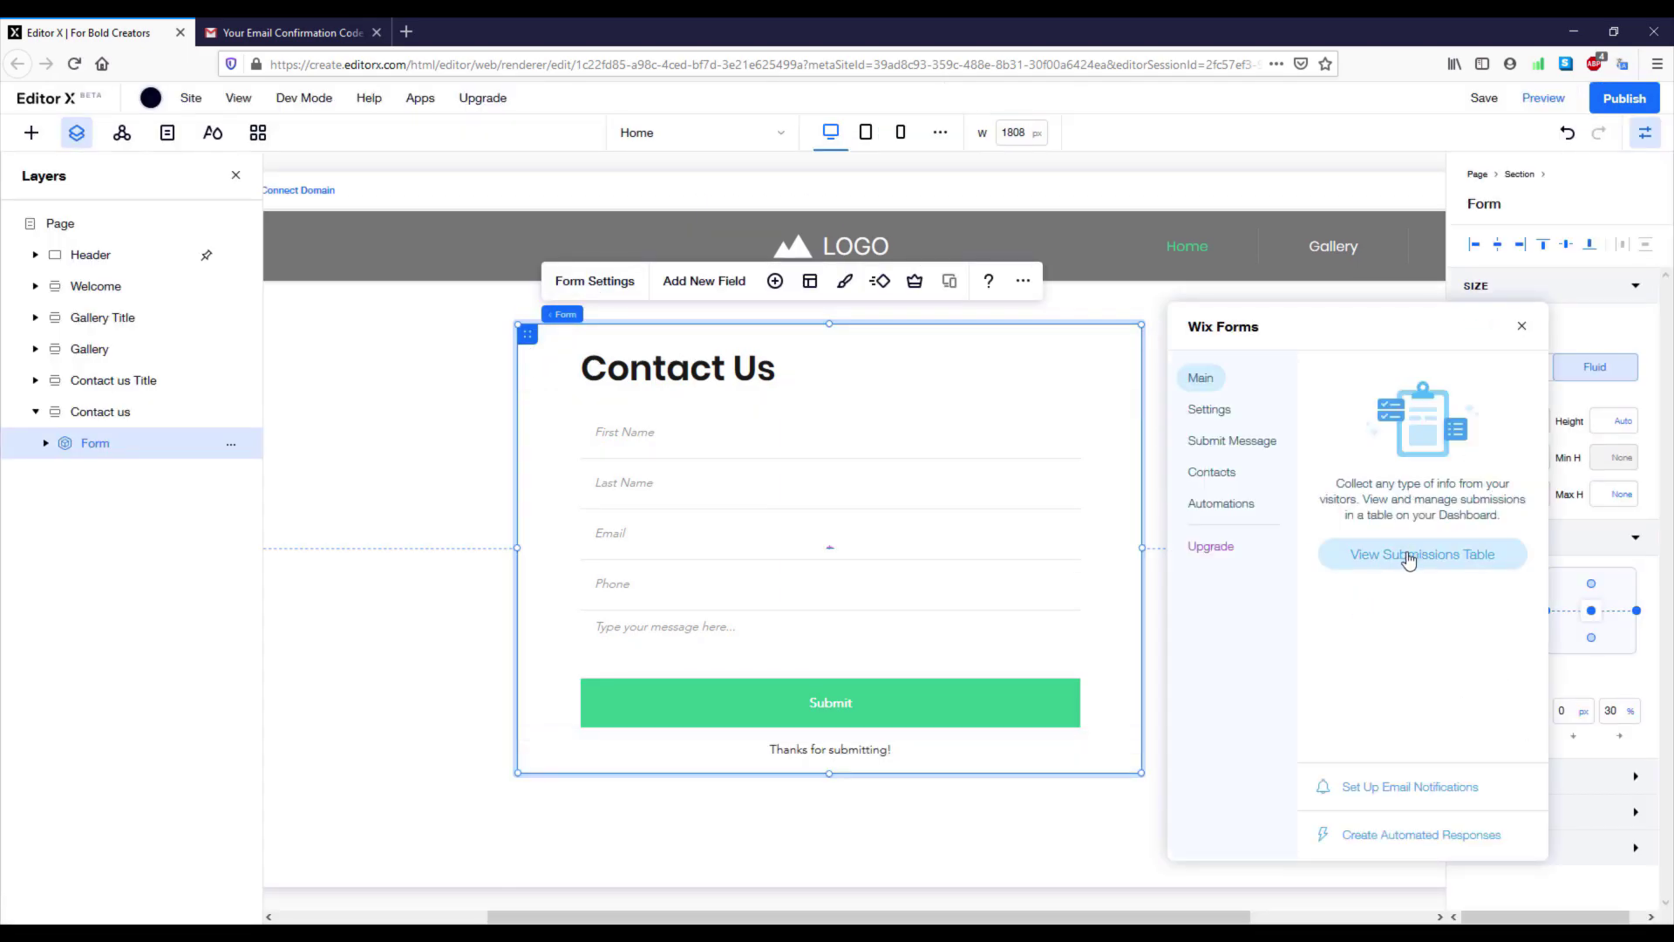
{"action": "left_click", "coordinate": [1407, 557]}
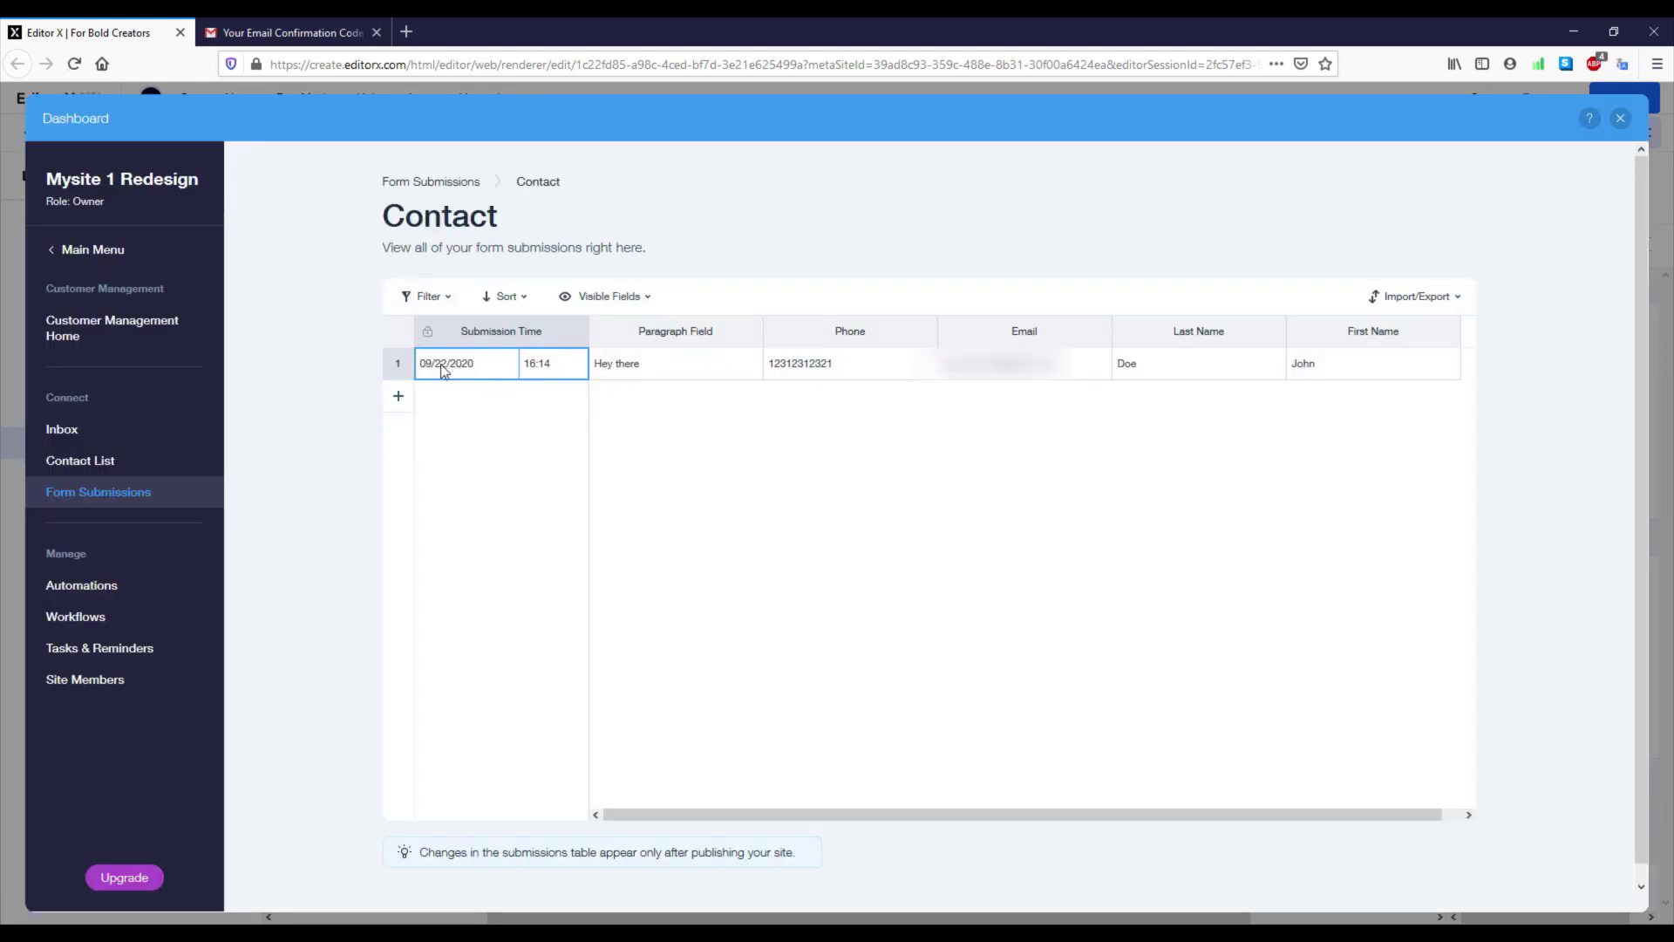
{"action": "mouse_move", "coordinate": [698, 813]}
{"action": "left_mouse_down"}
{"action": "mouse_move", "coordinate": [739, 820]}
{"action": "mouse_move", "coordinate": [722, 818]}
{"action": "left_mouse_up"}
- Check the Contact List for the test contact and open that contact's conversation in the Inbox
{"action": "left_click", "coordinate": [114, 465]}
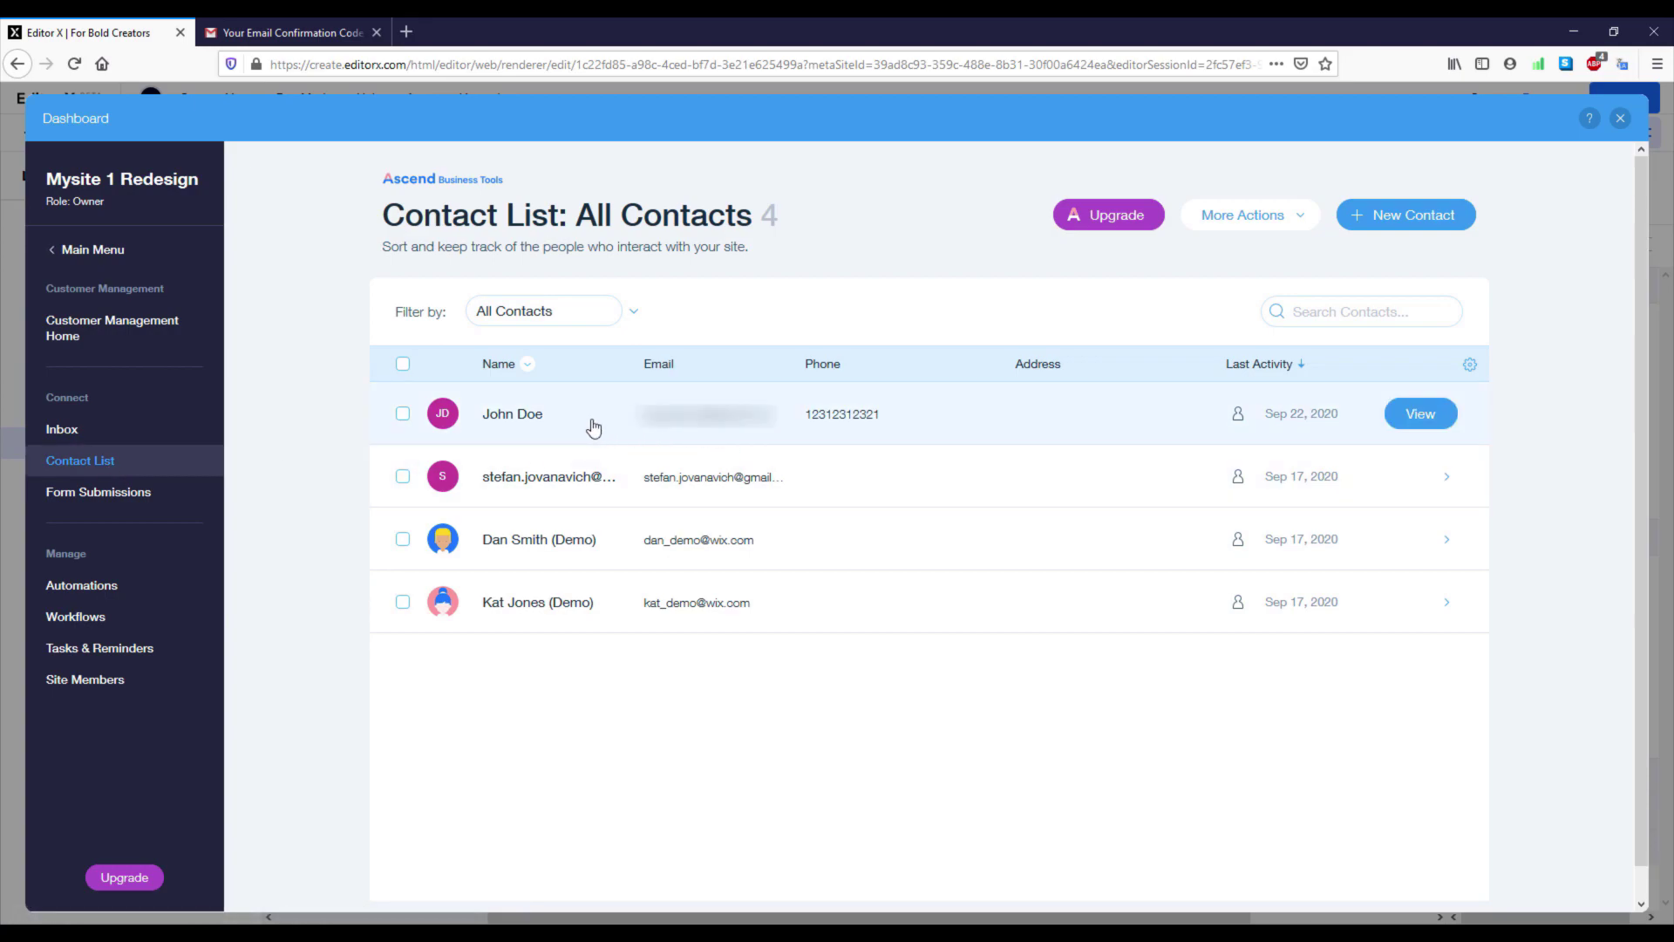
{"action": "left_click", "coordinate": [87, 438]}
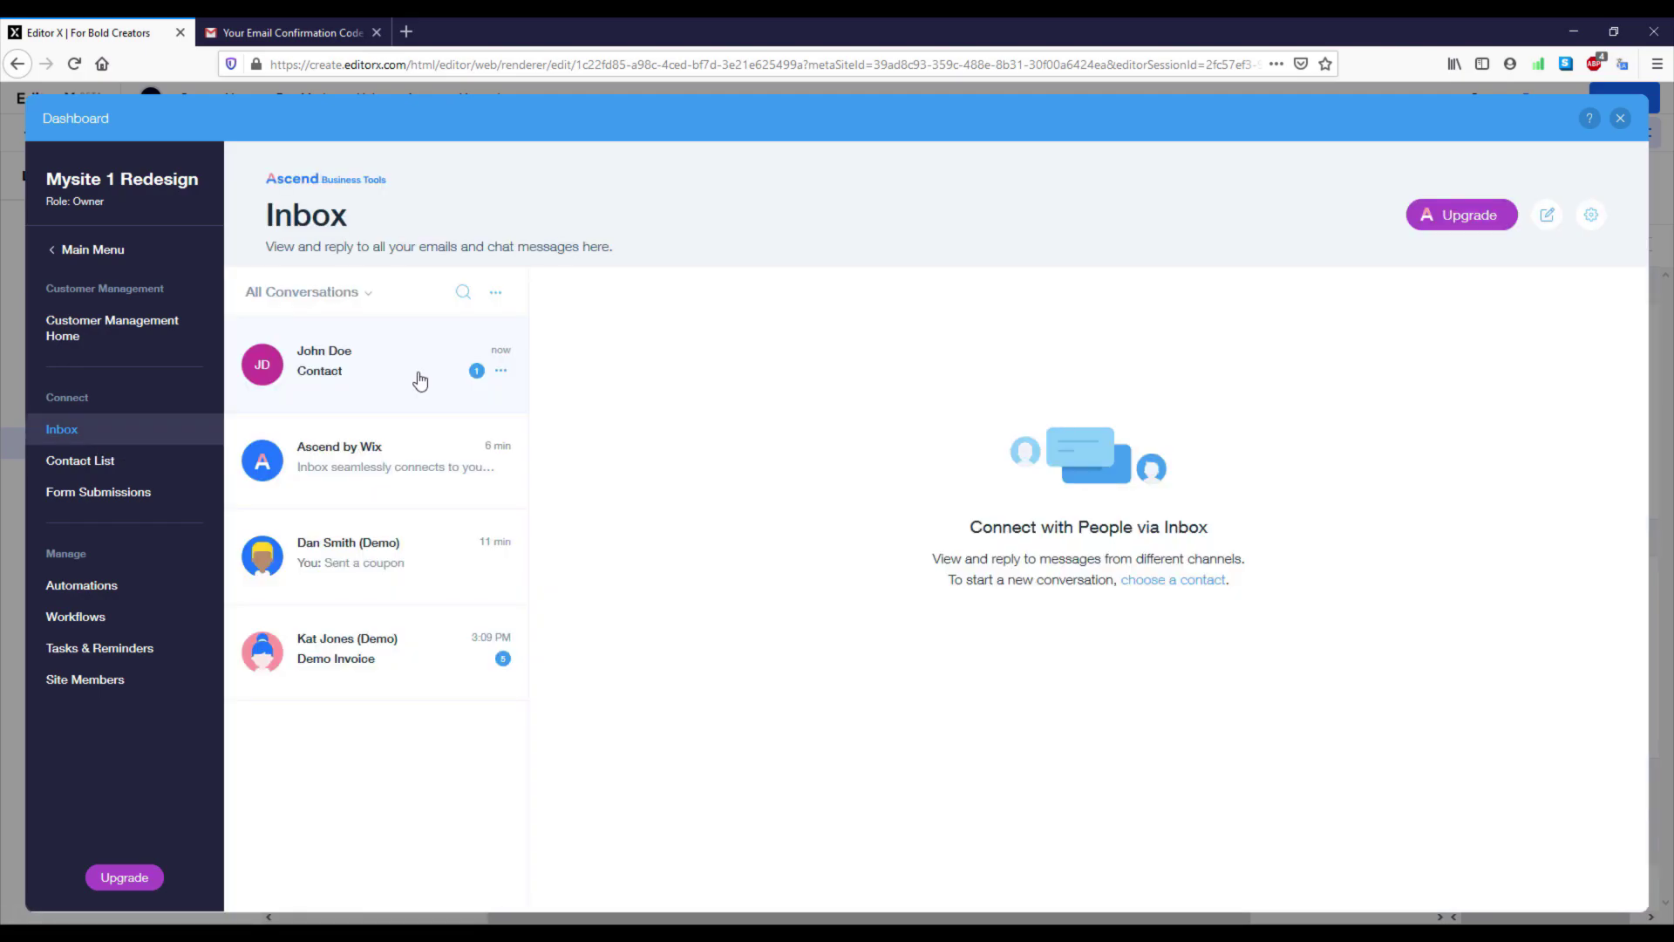
{"action": "left_click", "coordinate": [419, 380]}
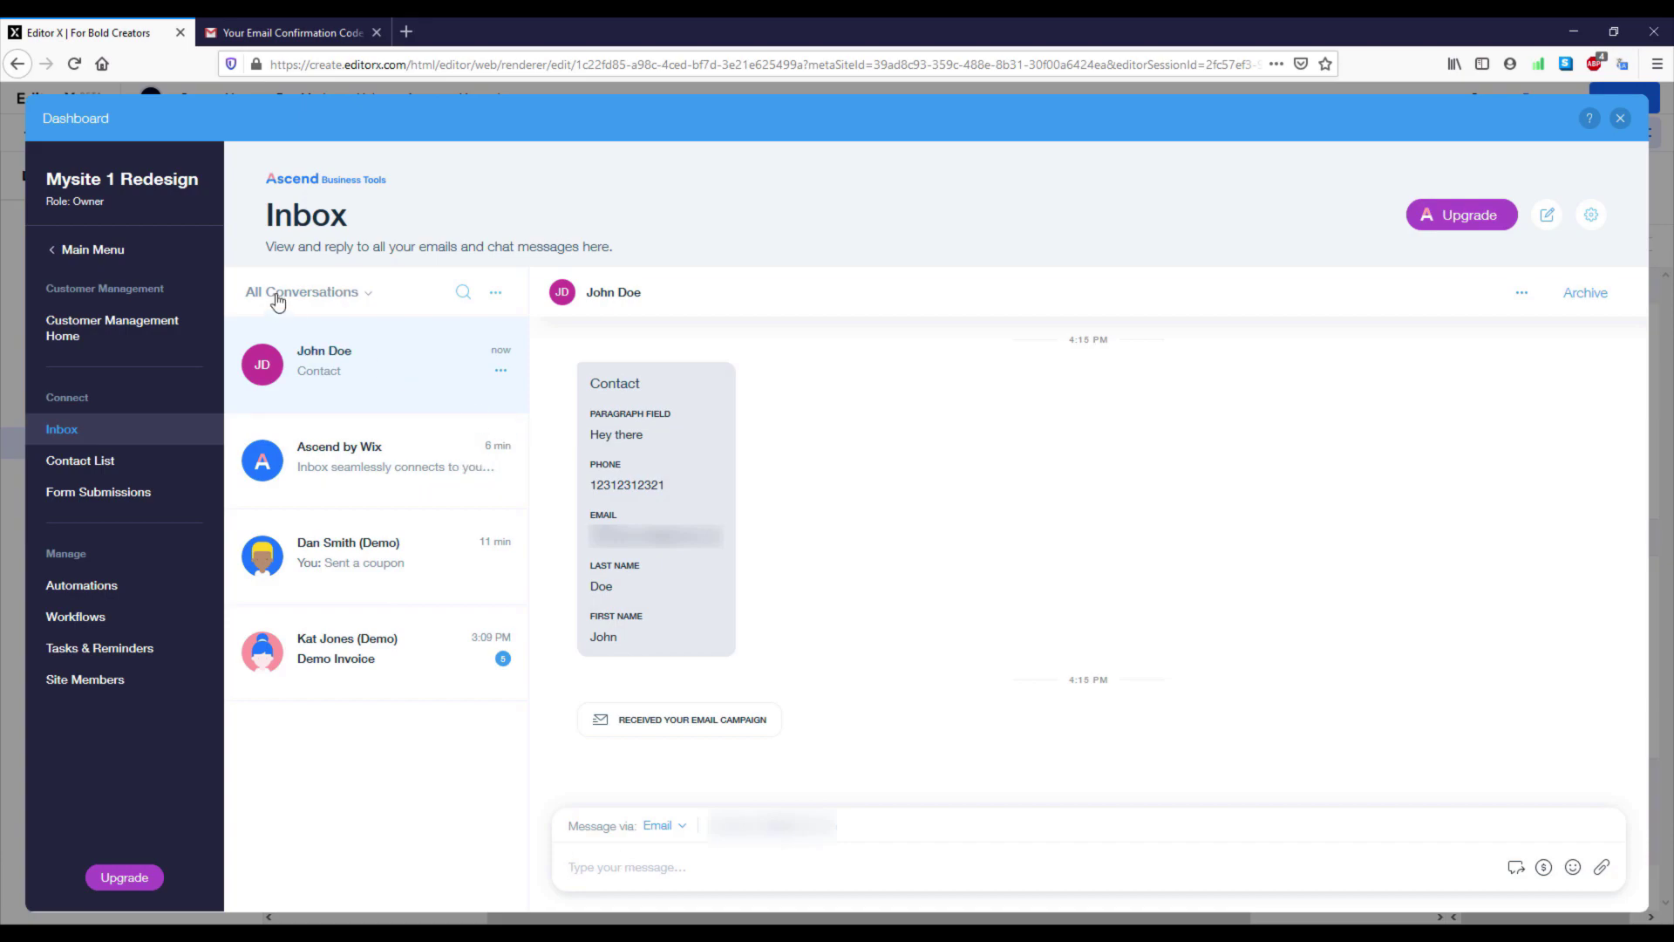
- Switch to Gmail, examine the subject and body of the automated thank-you email, and return to the site editor
{"action": "left_click", "coordinate": [297, 39]}
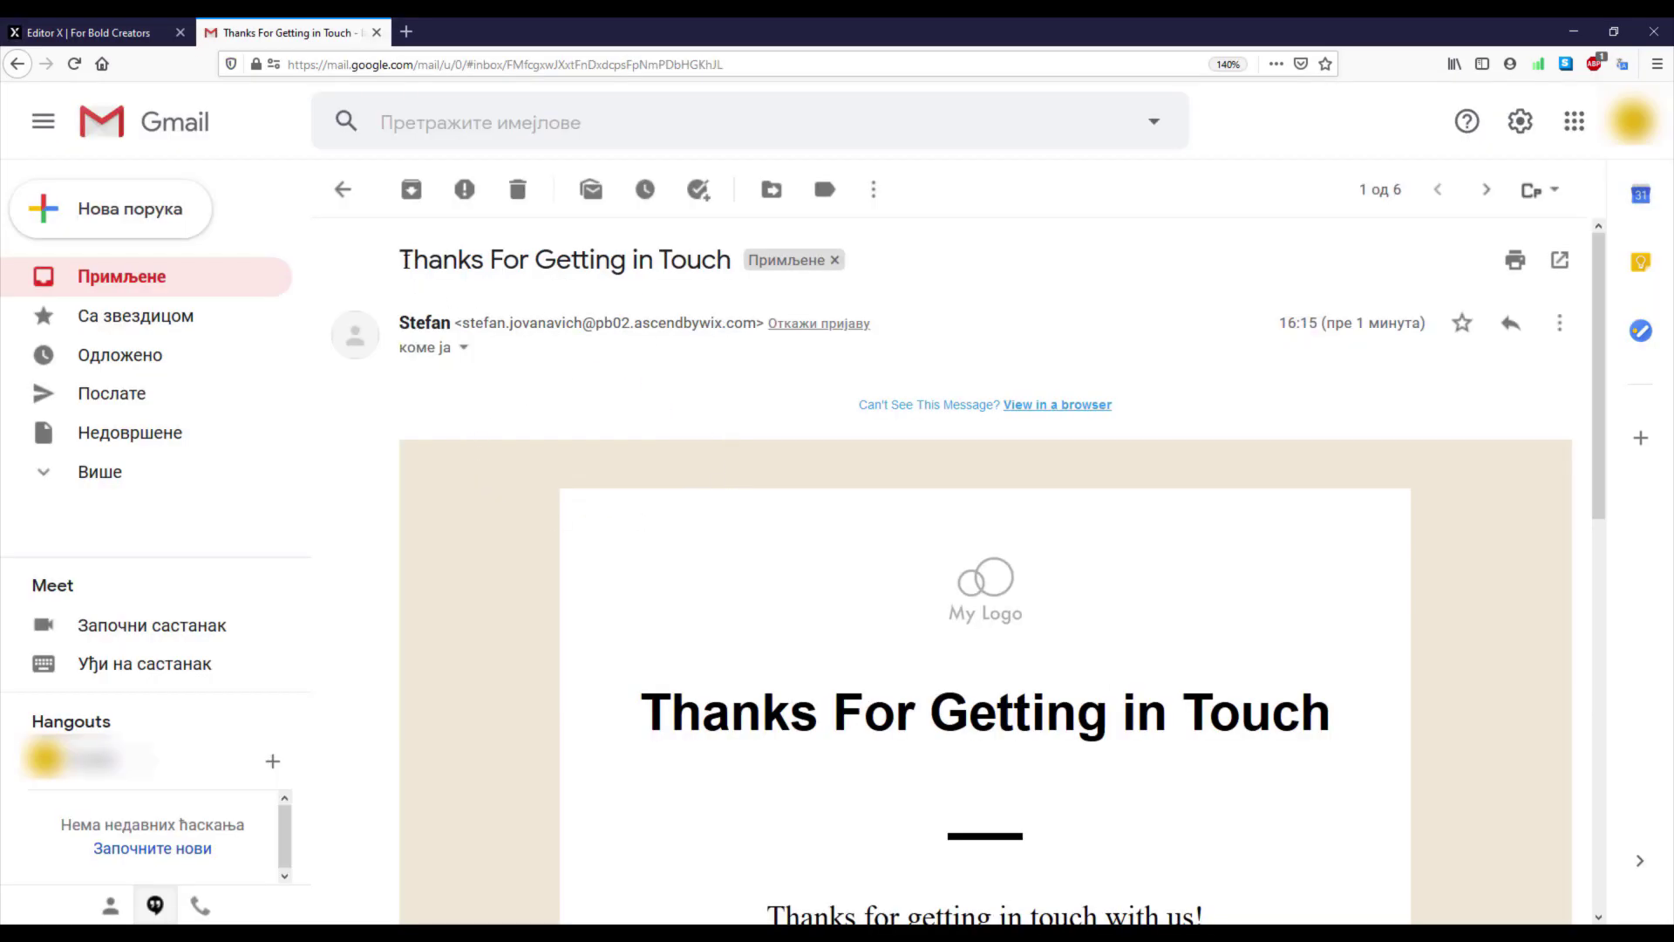
{"action": "left_click_drag", "start_coordinate": [401, 260], "coordinate": [698, 270]}
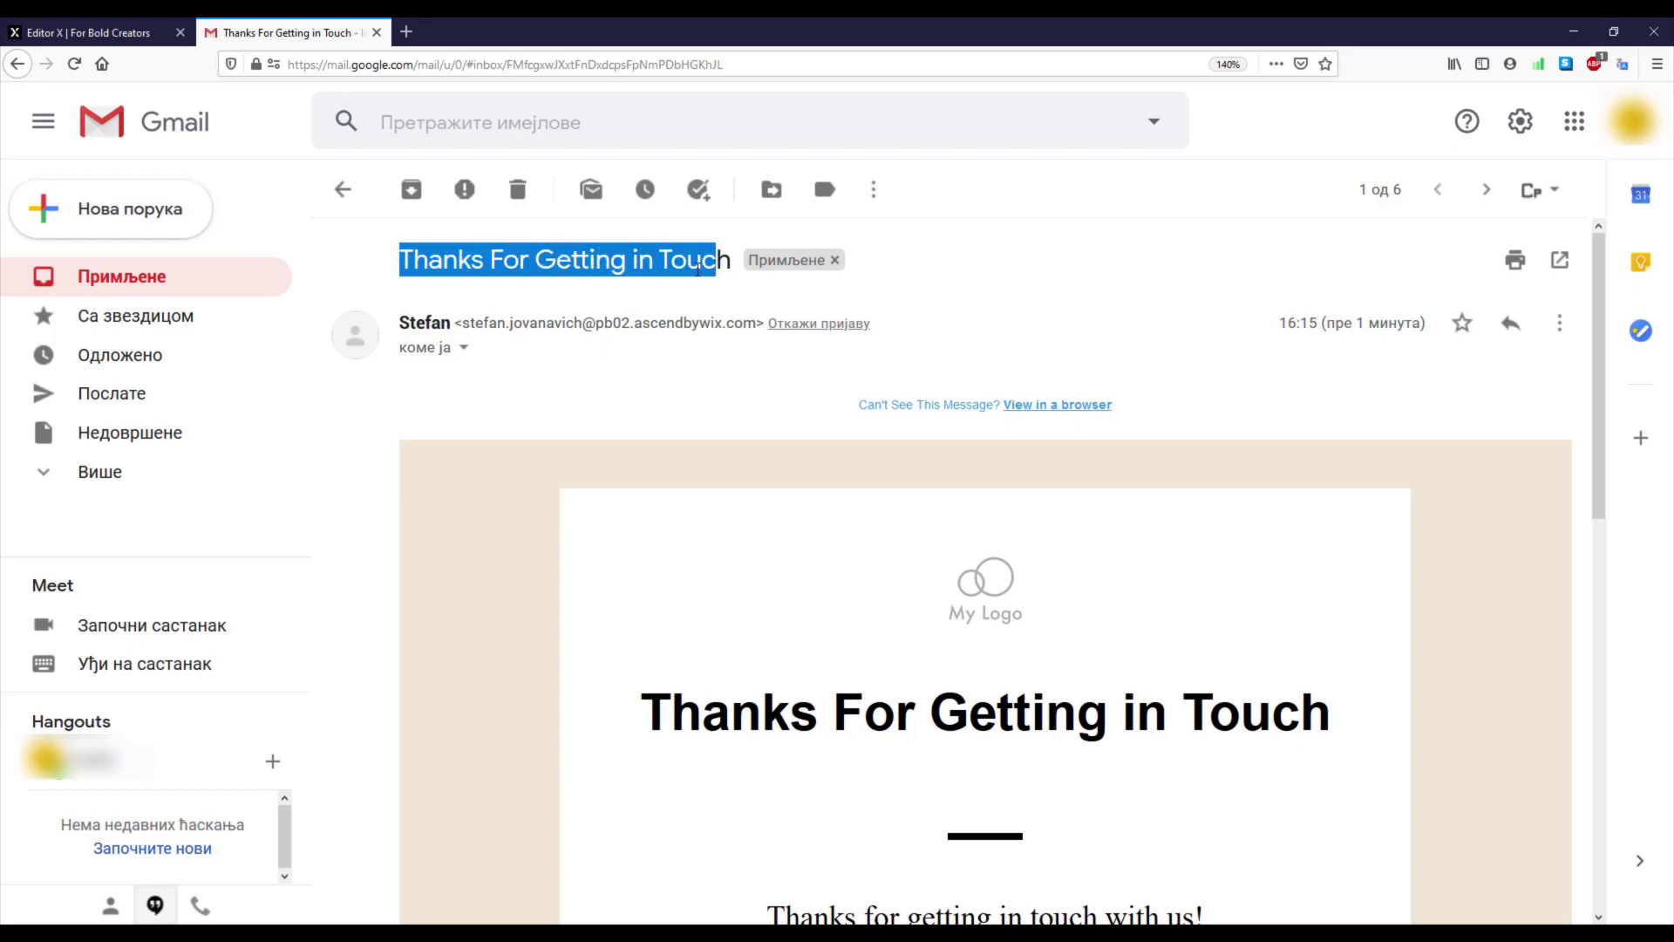
{"action": "scroll", "coordinate": [750, 301], "scroll_direction": "down", "scroll_amount": 5}
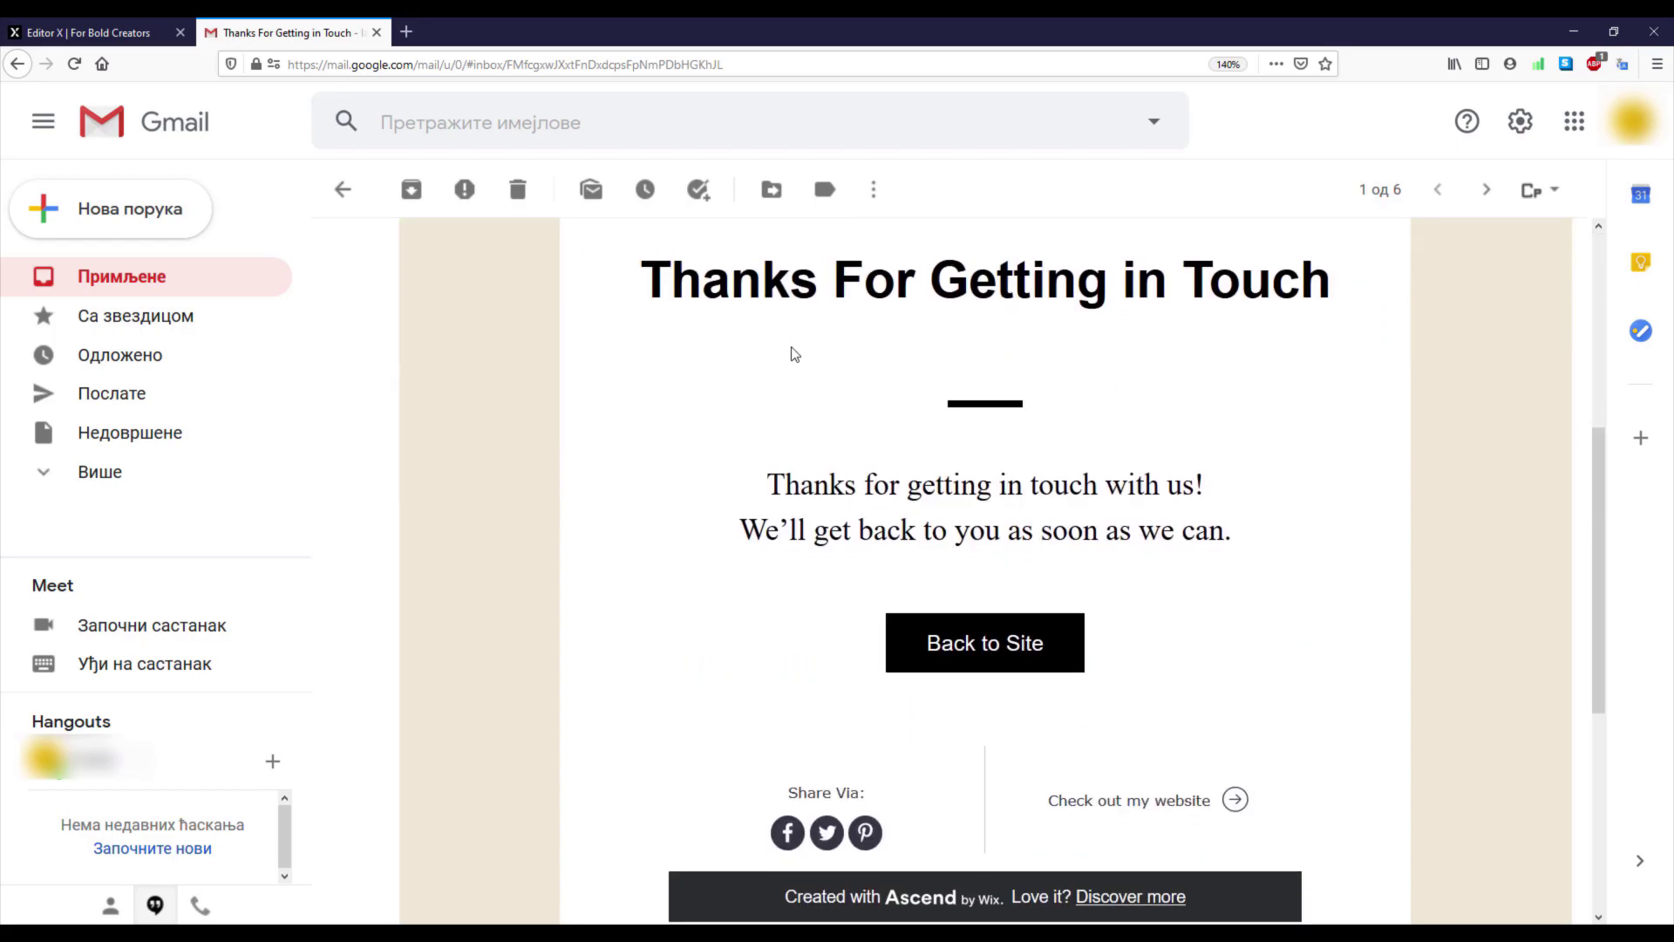
{"action": "scroll", "coordinate": [789, 355], "scroll_direction": "down", "scroll_amount": 3}
{"action": "scroll", "coordinate": [759, 384], "scroll_direction": "up", "scroll_amount": 3}
{"action": "scroll", "coordinate": [837, 463], "scroll_direction": "up", "scroll_amount": 2}
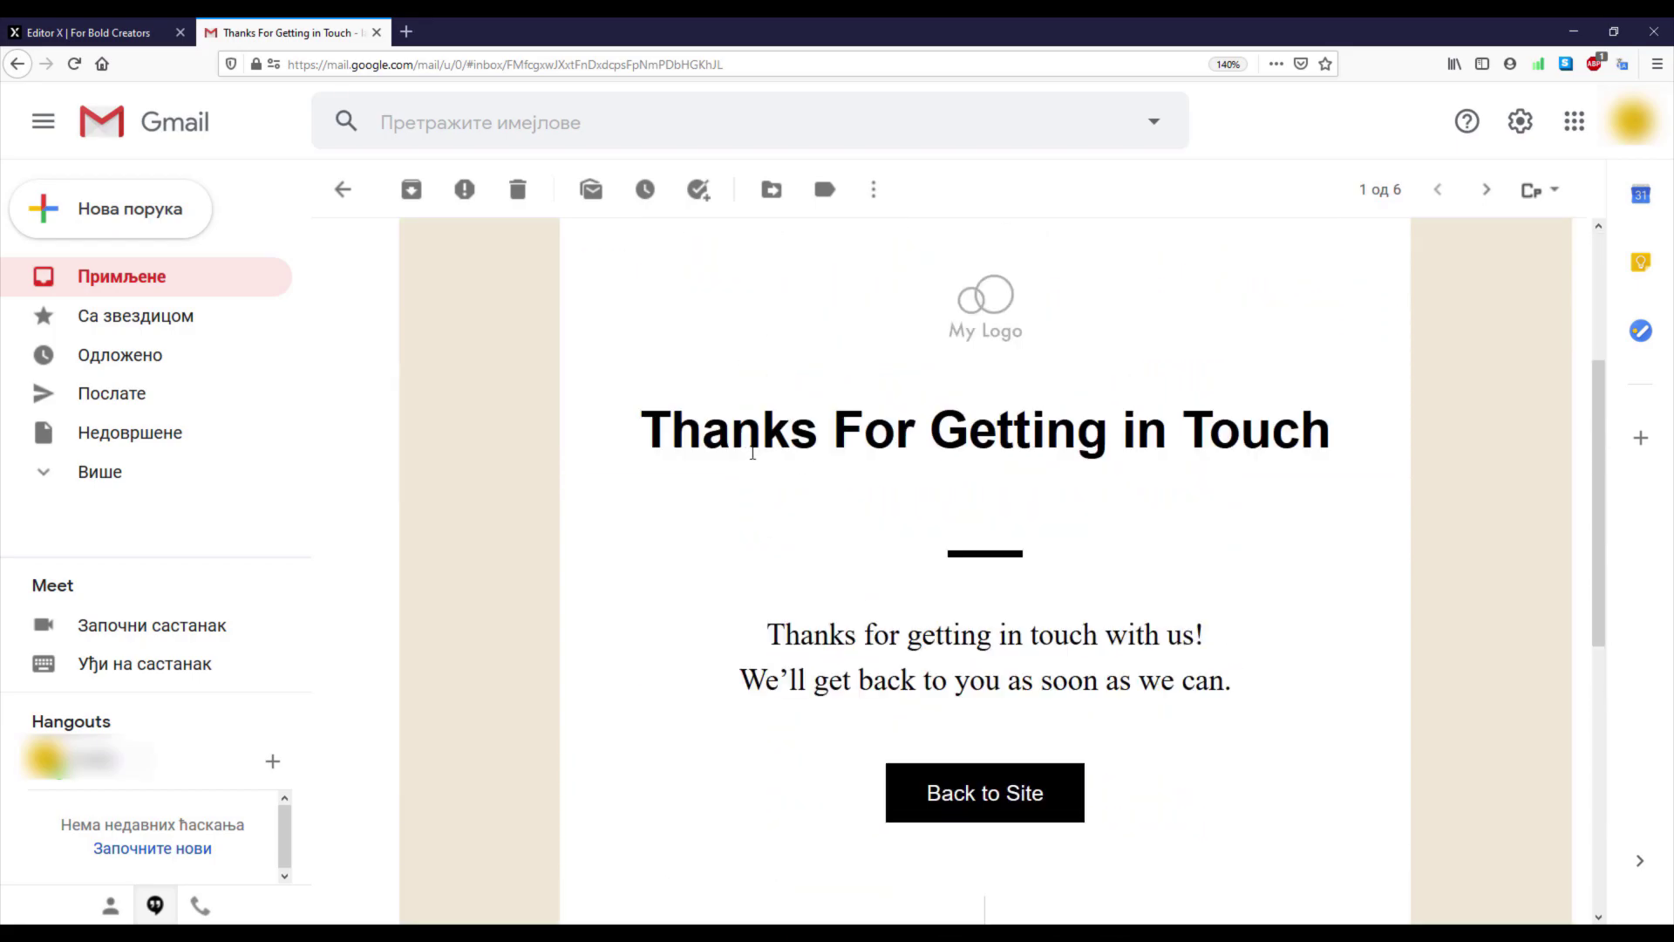
{"action": "left_click_drag", "start_coordinate": [863, 458], "coordinate": [1054, 550]}
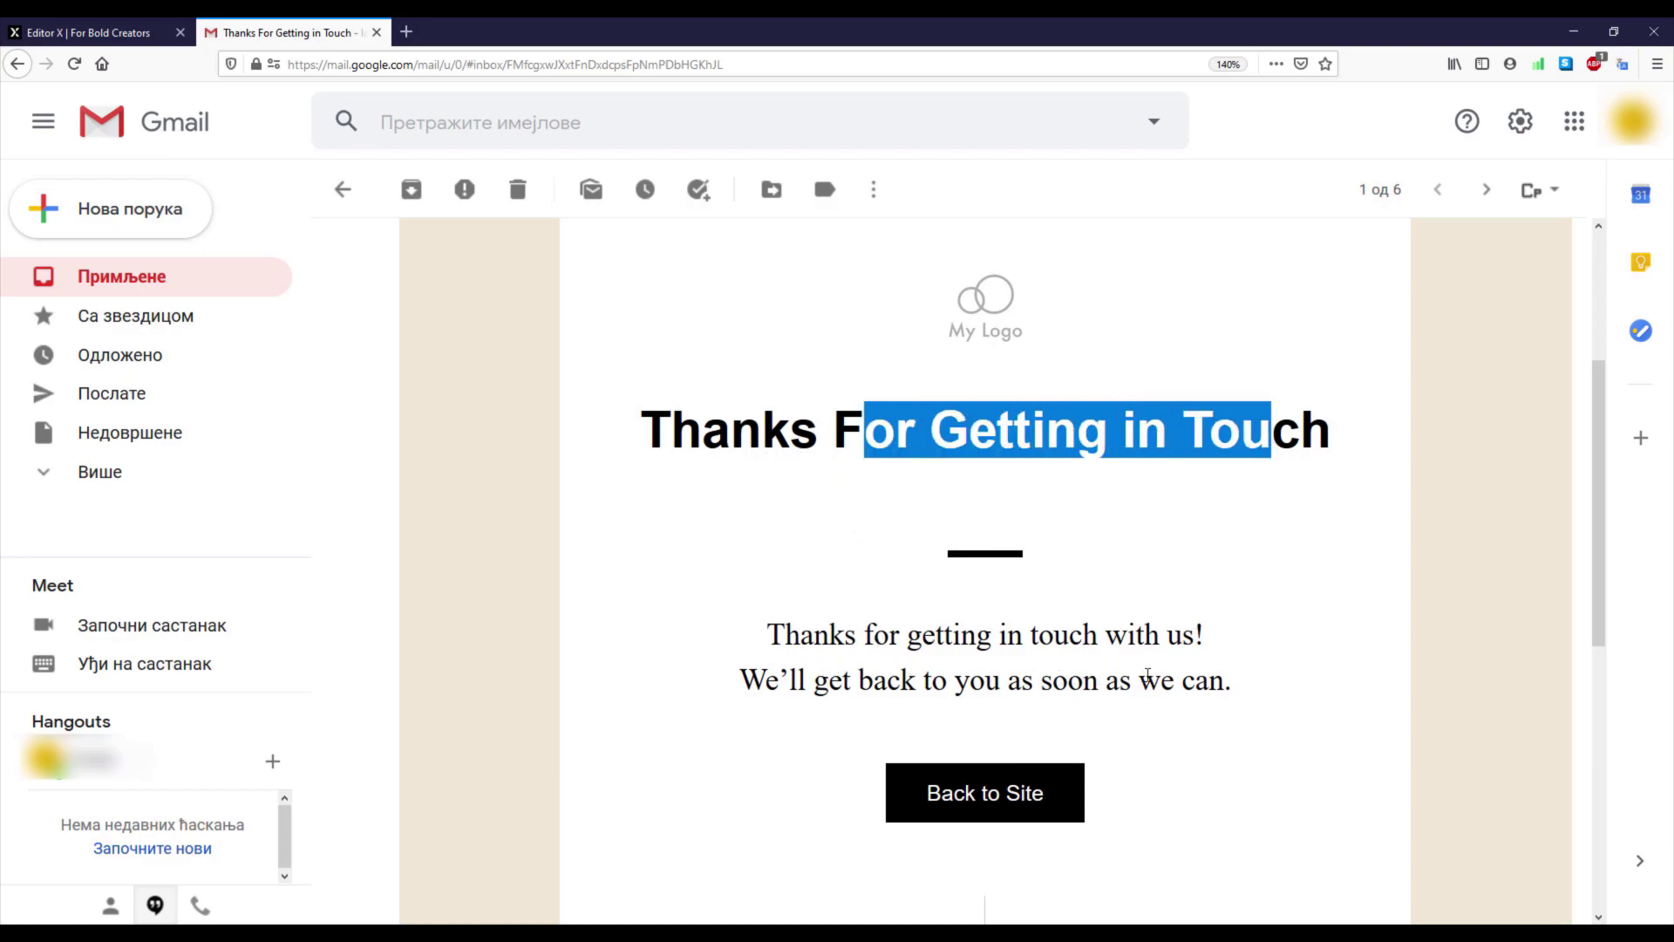
{"action": "scroll", "coordinate": [1111, 640], "scroll_direction": "down", "scroll_amount": 5}
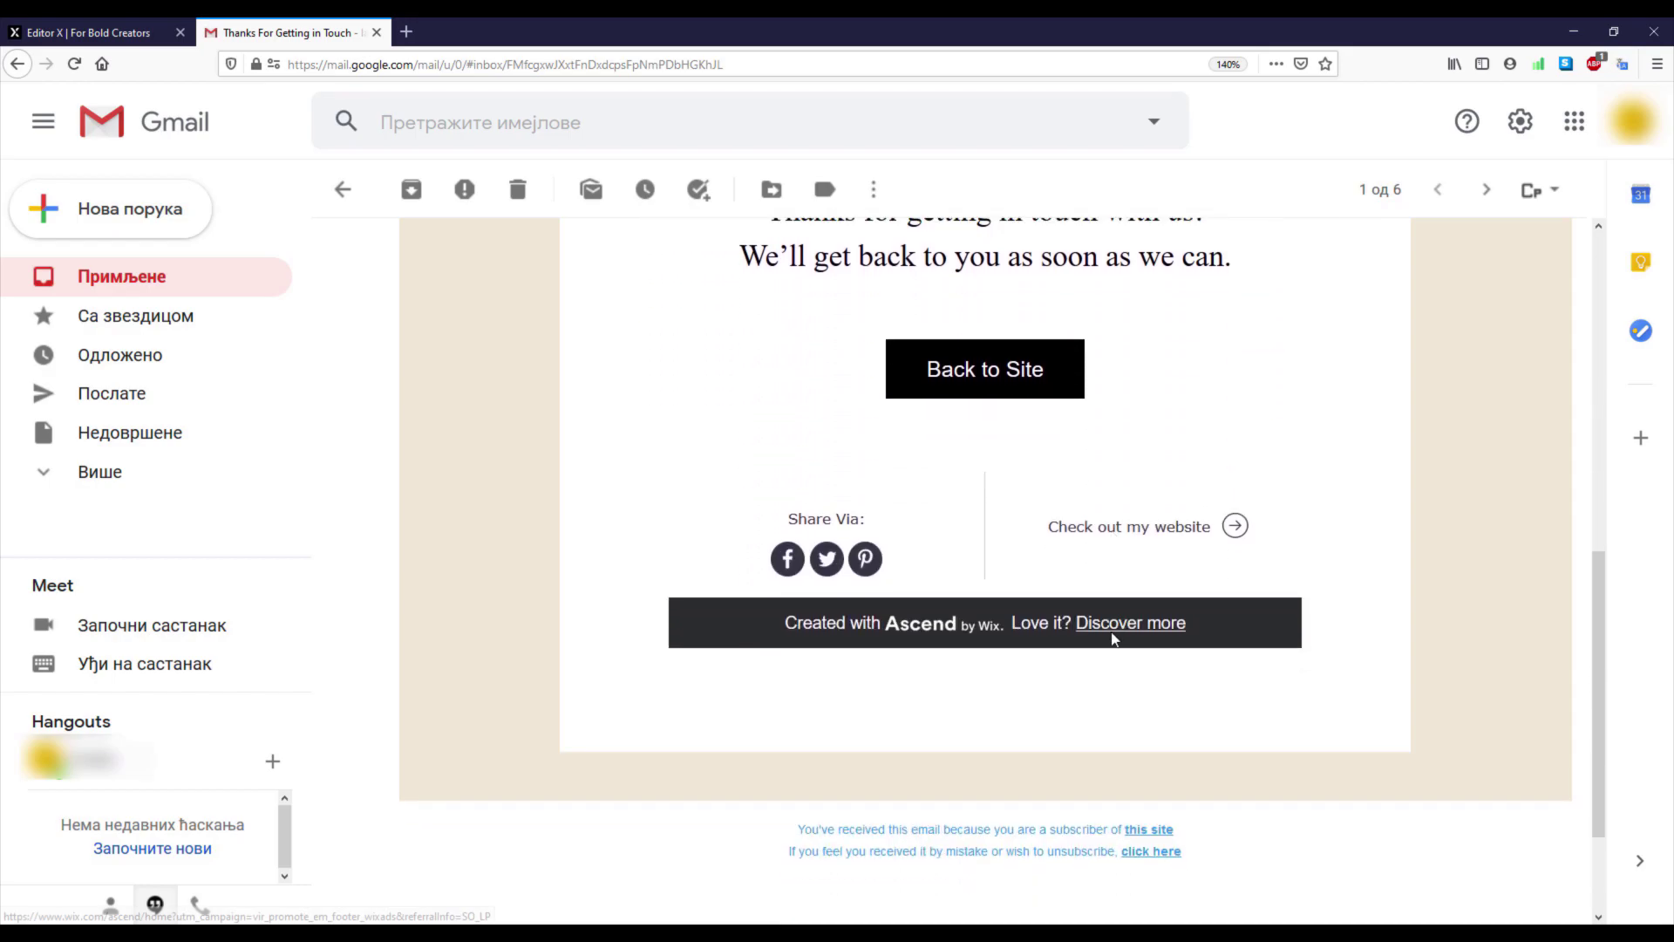
{"action": "scroll", "coordinate": [1081, 703], "scroll_direction": "up", "scroll_amount": 2}
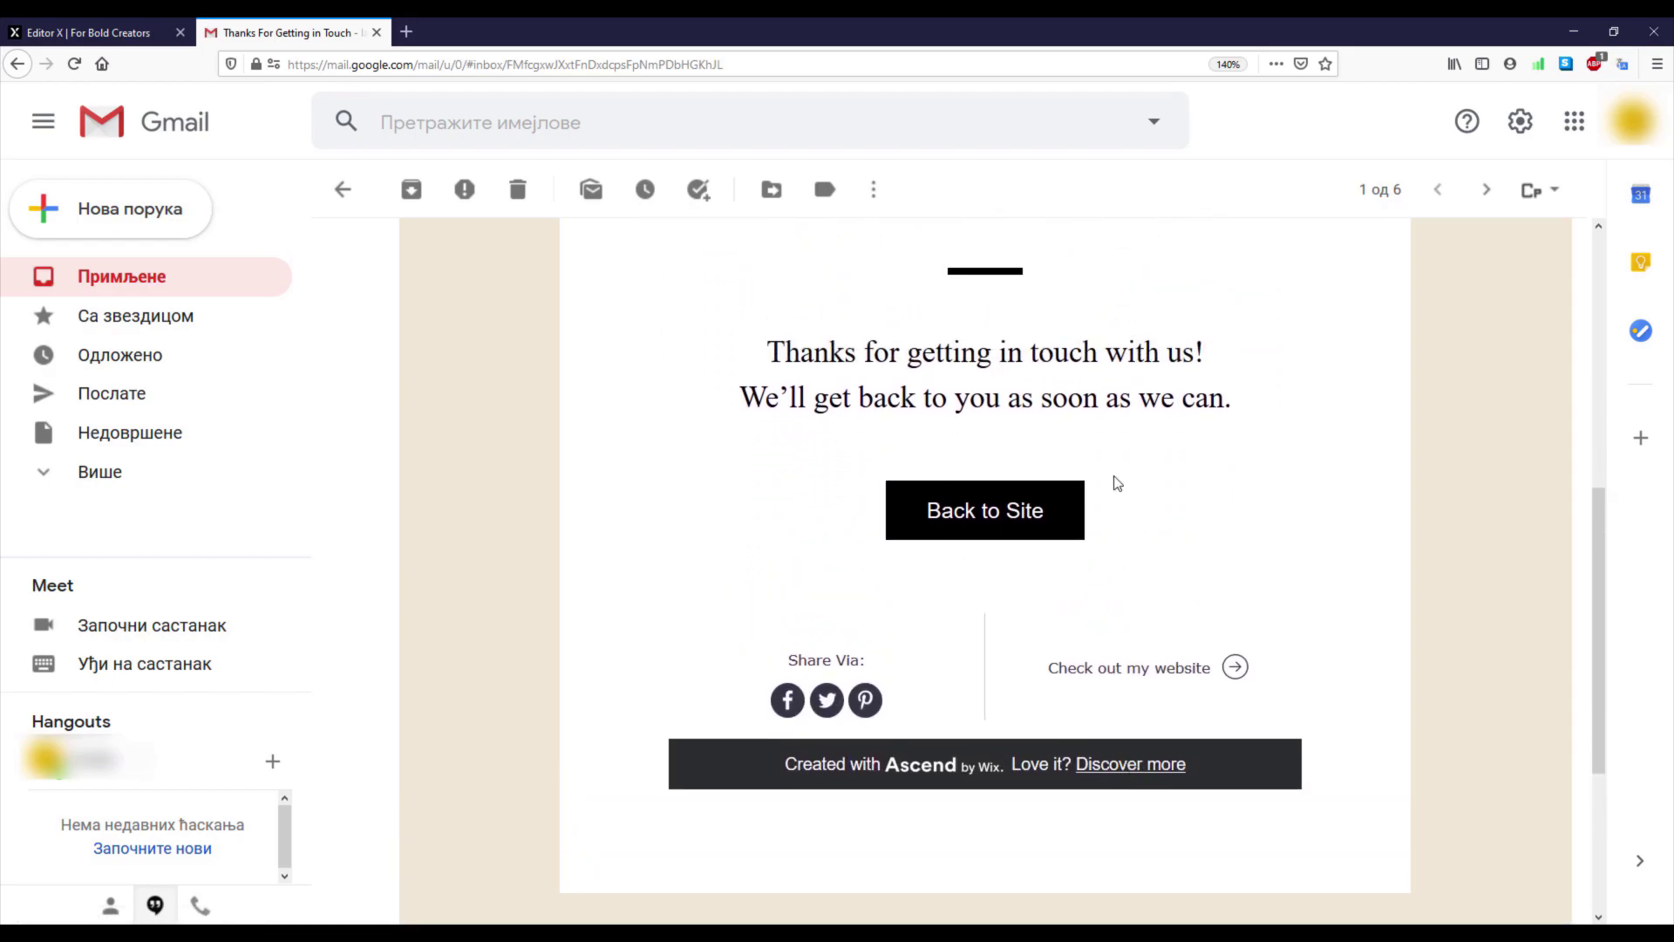
{"action": "scroll", "coordinate": [898, 550], "scroll_direction": "up", "scroll_amount": 5}
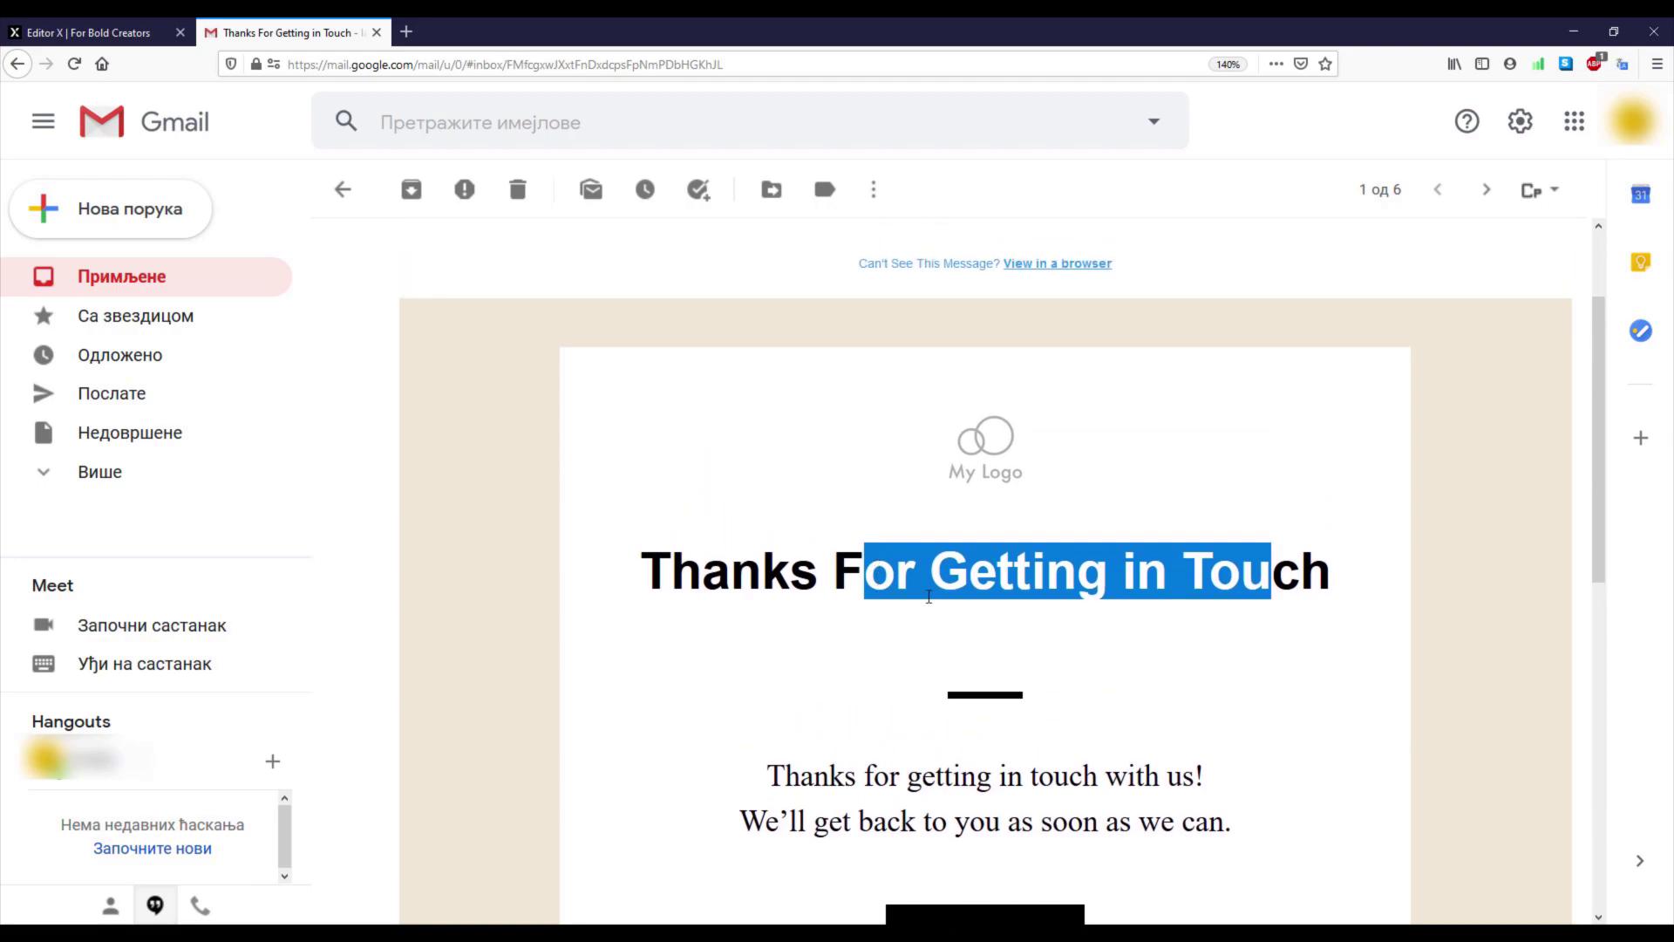
{"action": "scroll", "coordinate": [777, 535], "scroll_direction": "down", "scroll_amount": 7}
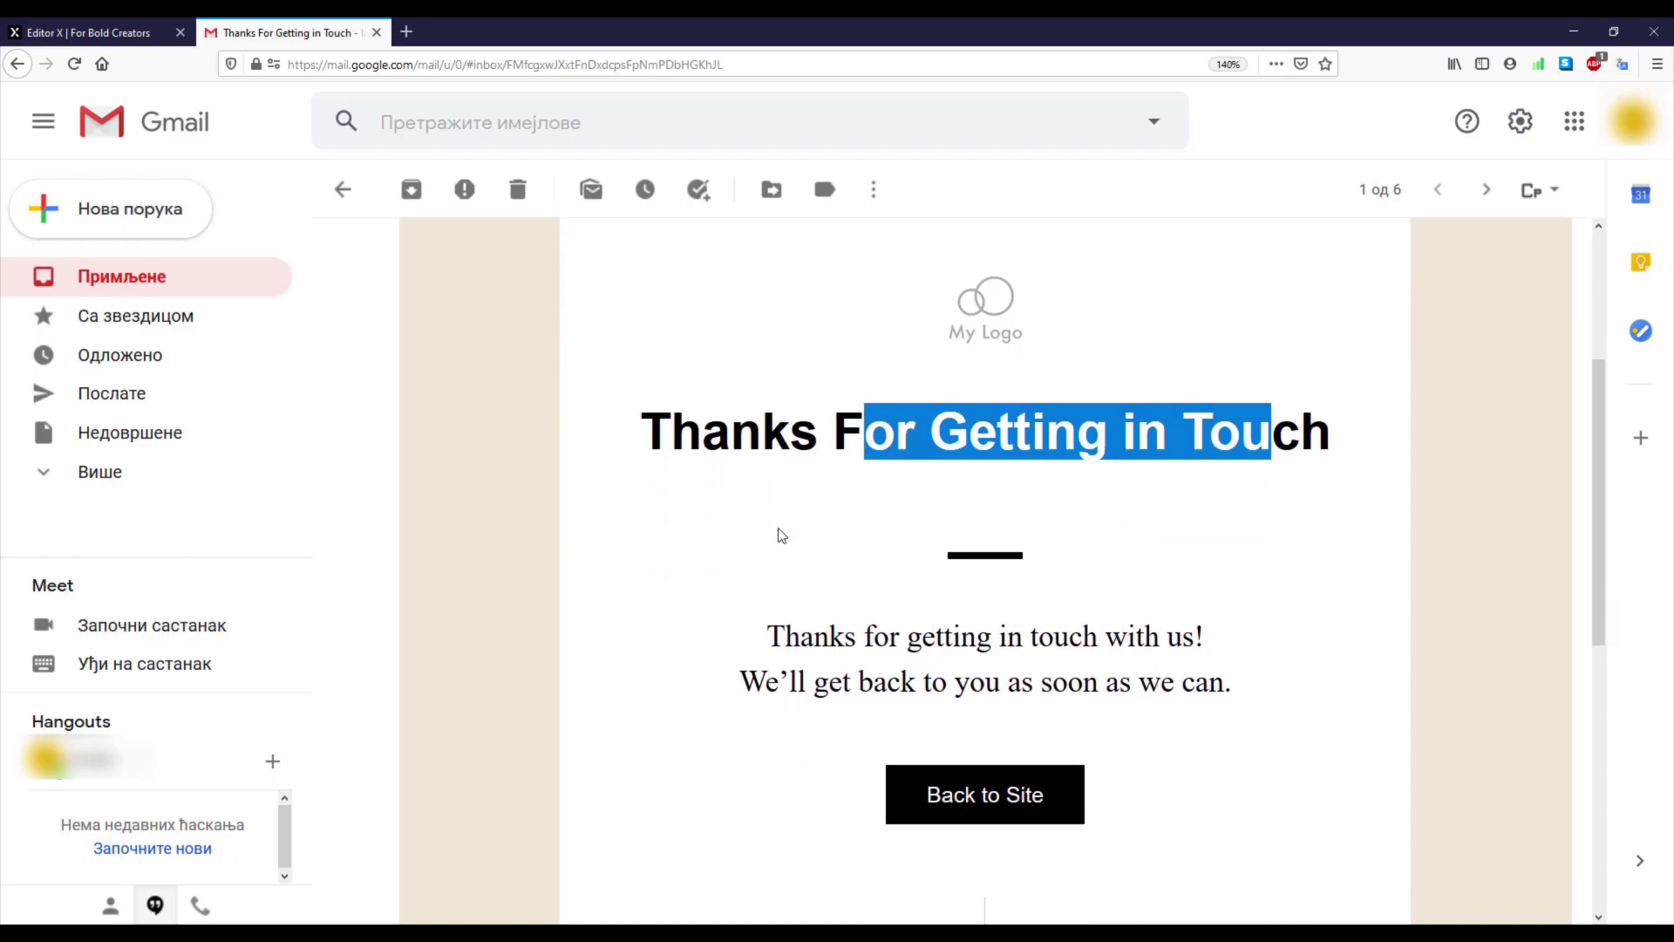
{"action": "key", "text": "ctrl+w"}
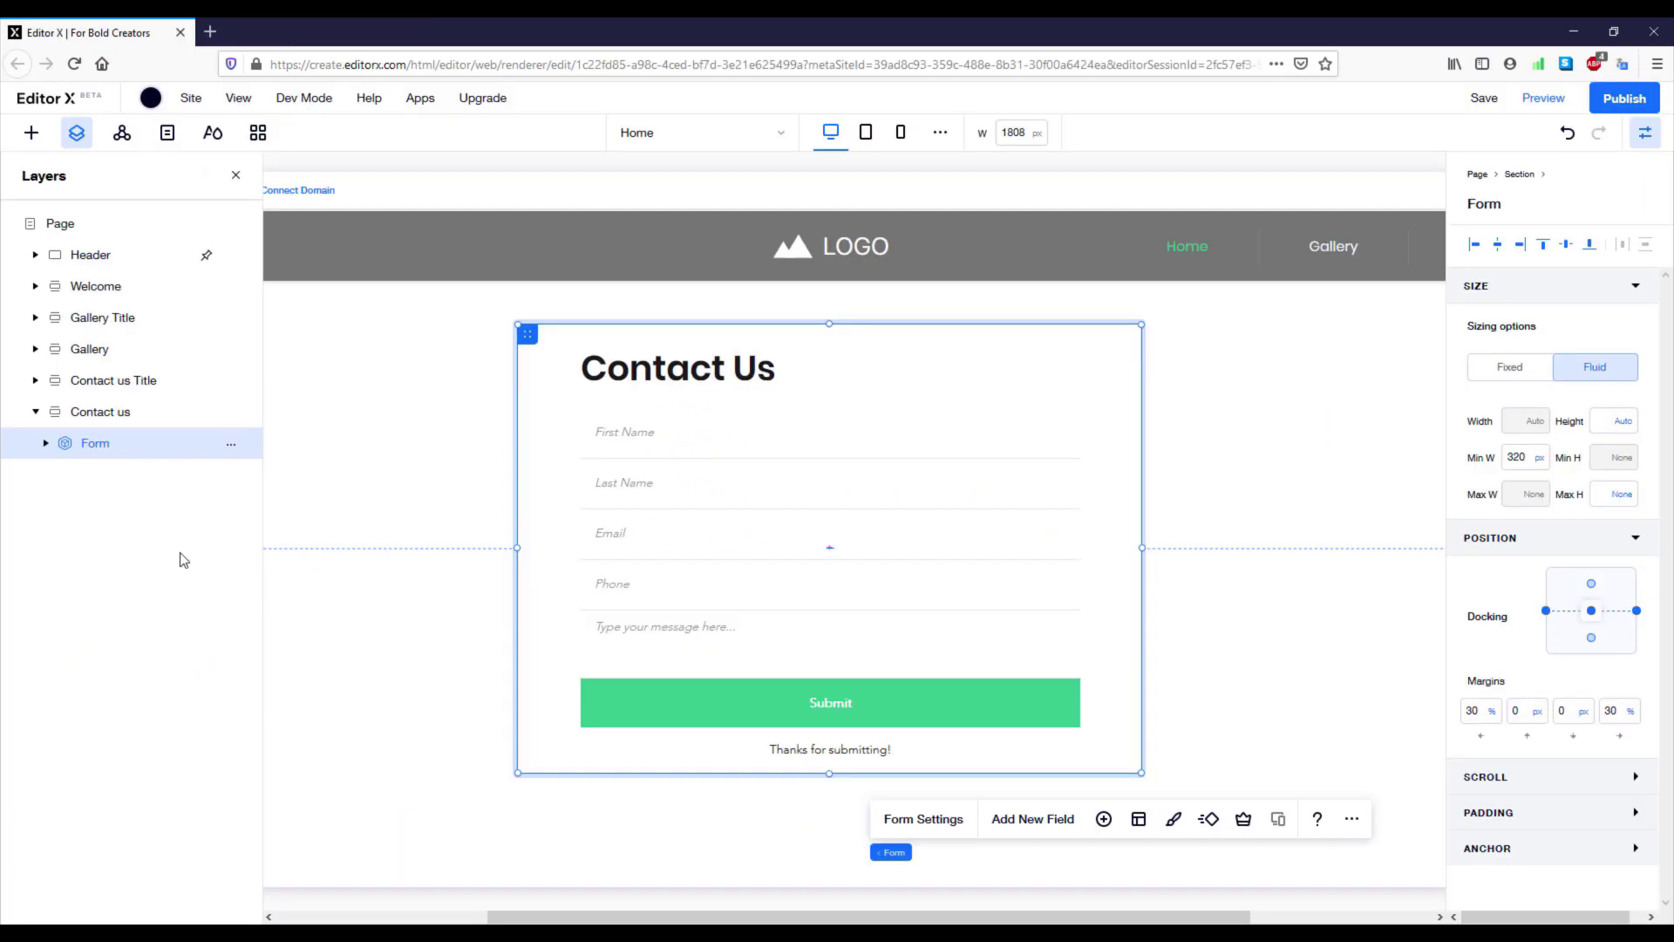
- Add the black footer section with social icons and "BUSINESS NAME", and move it below the Contact us section
{"action": "left_click", "coordinate": [33, 138]}
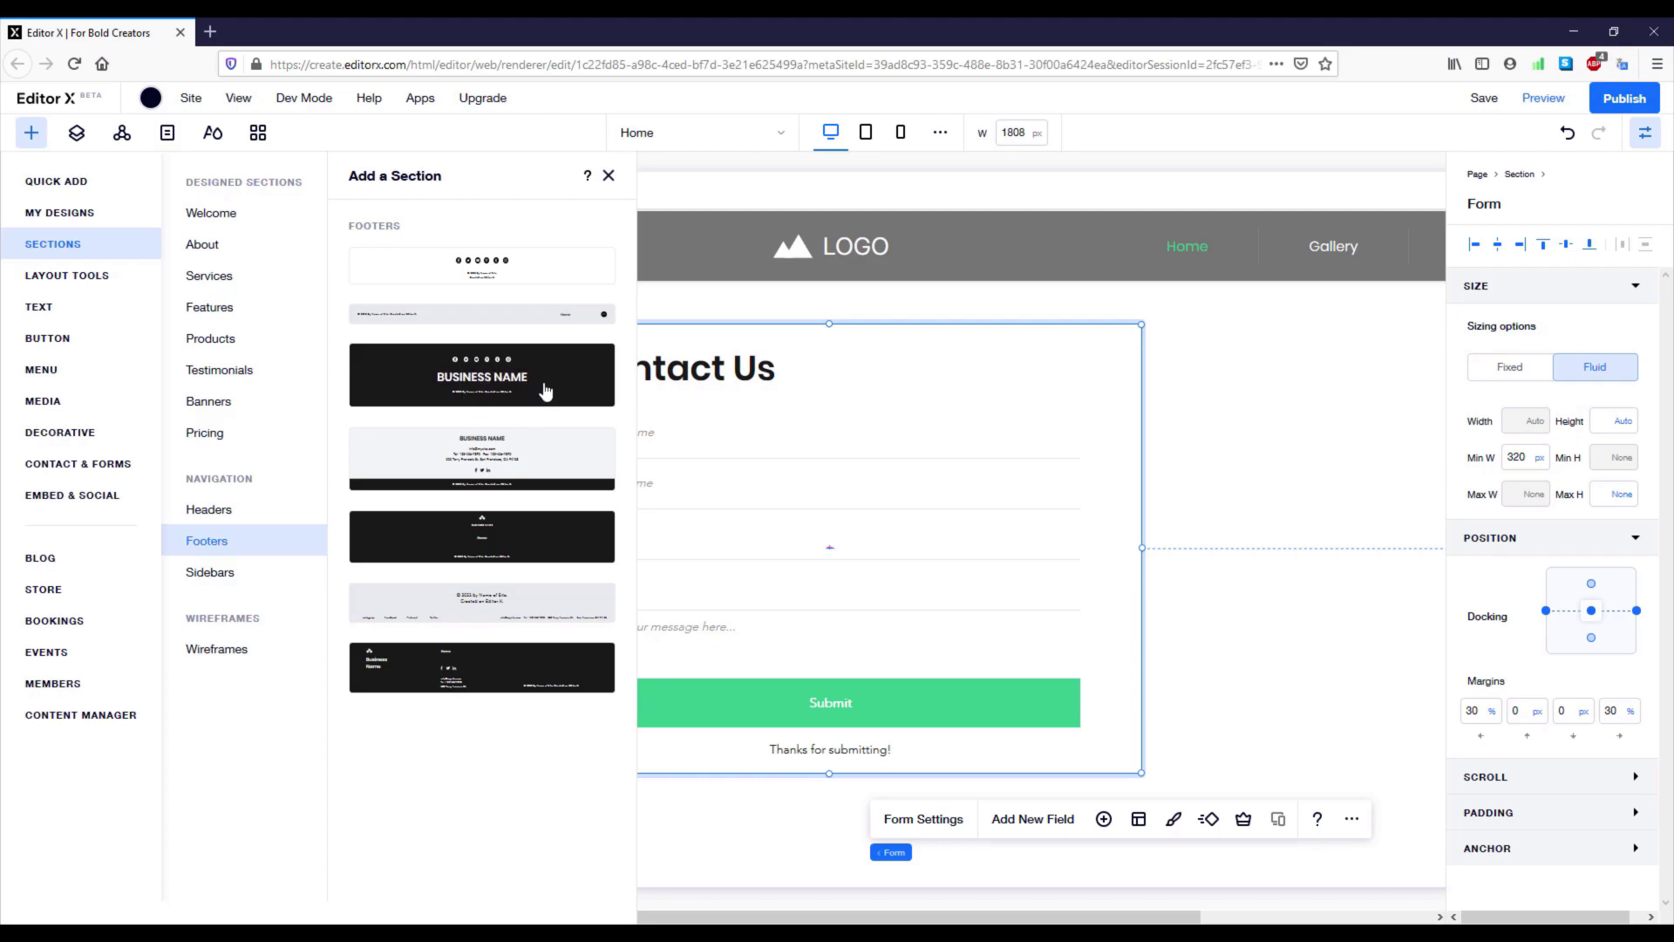
{"action": "left_click", "coordinate": [493, 385]}
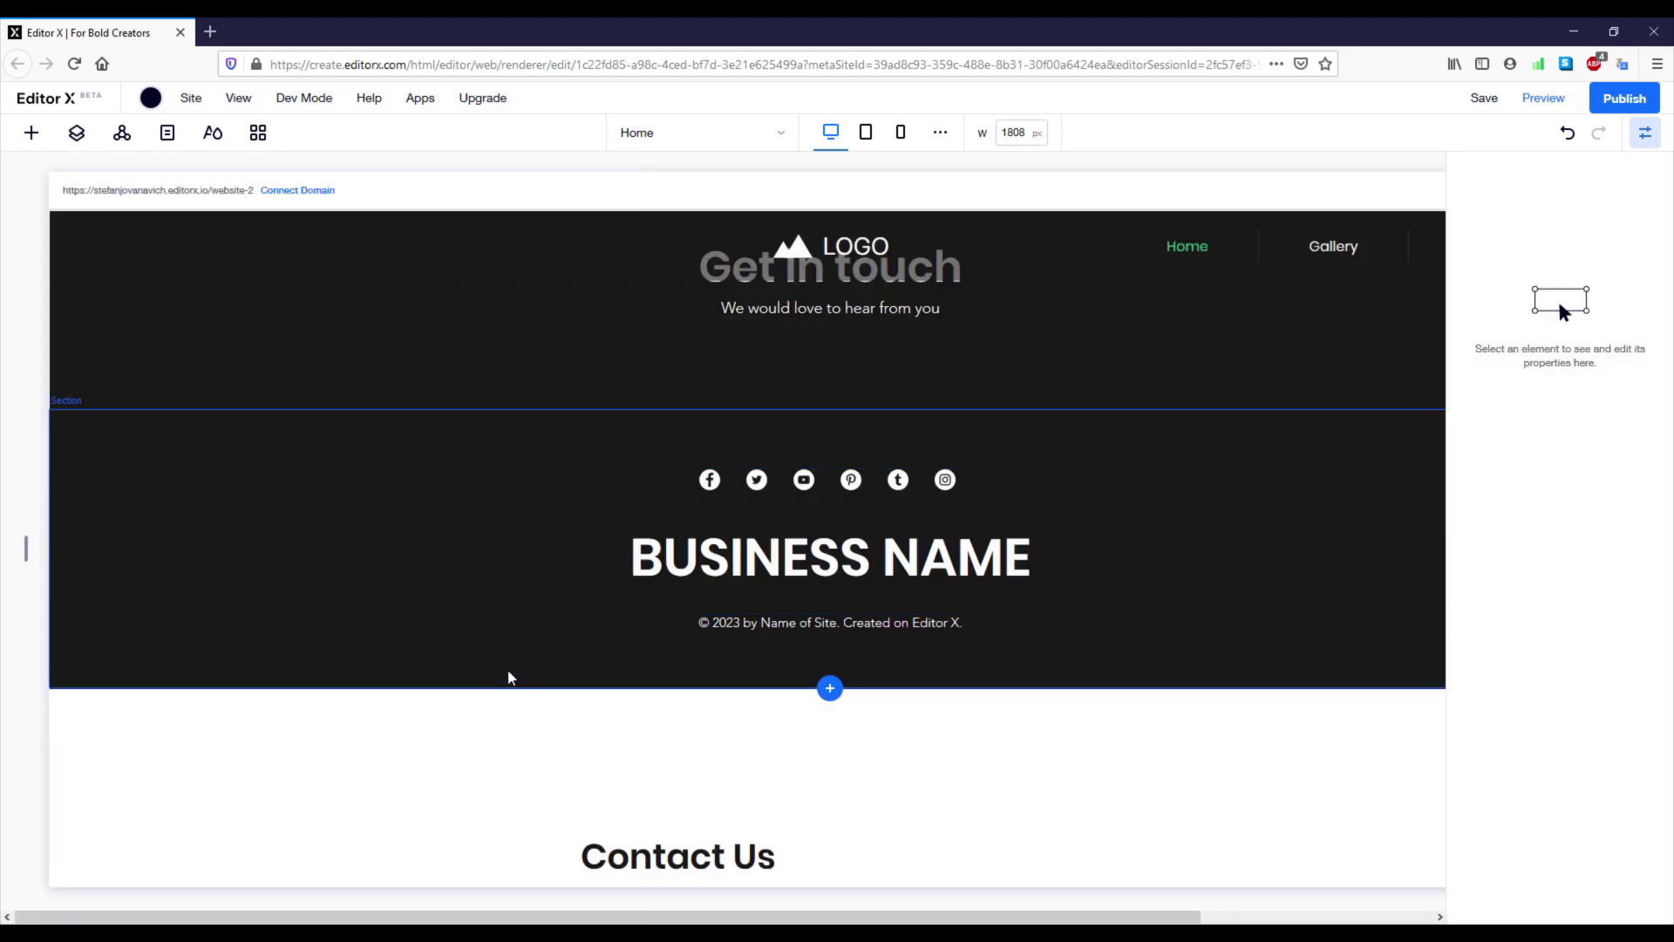
{"action": "left_click", "coordinate": [79, 138]}
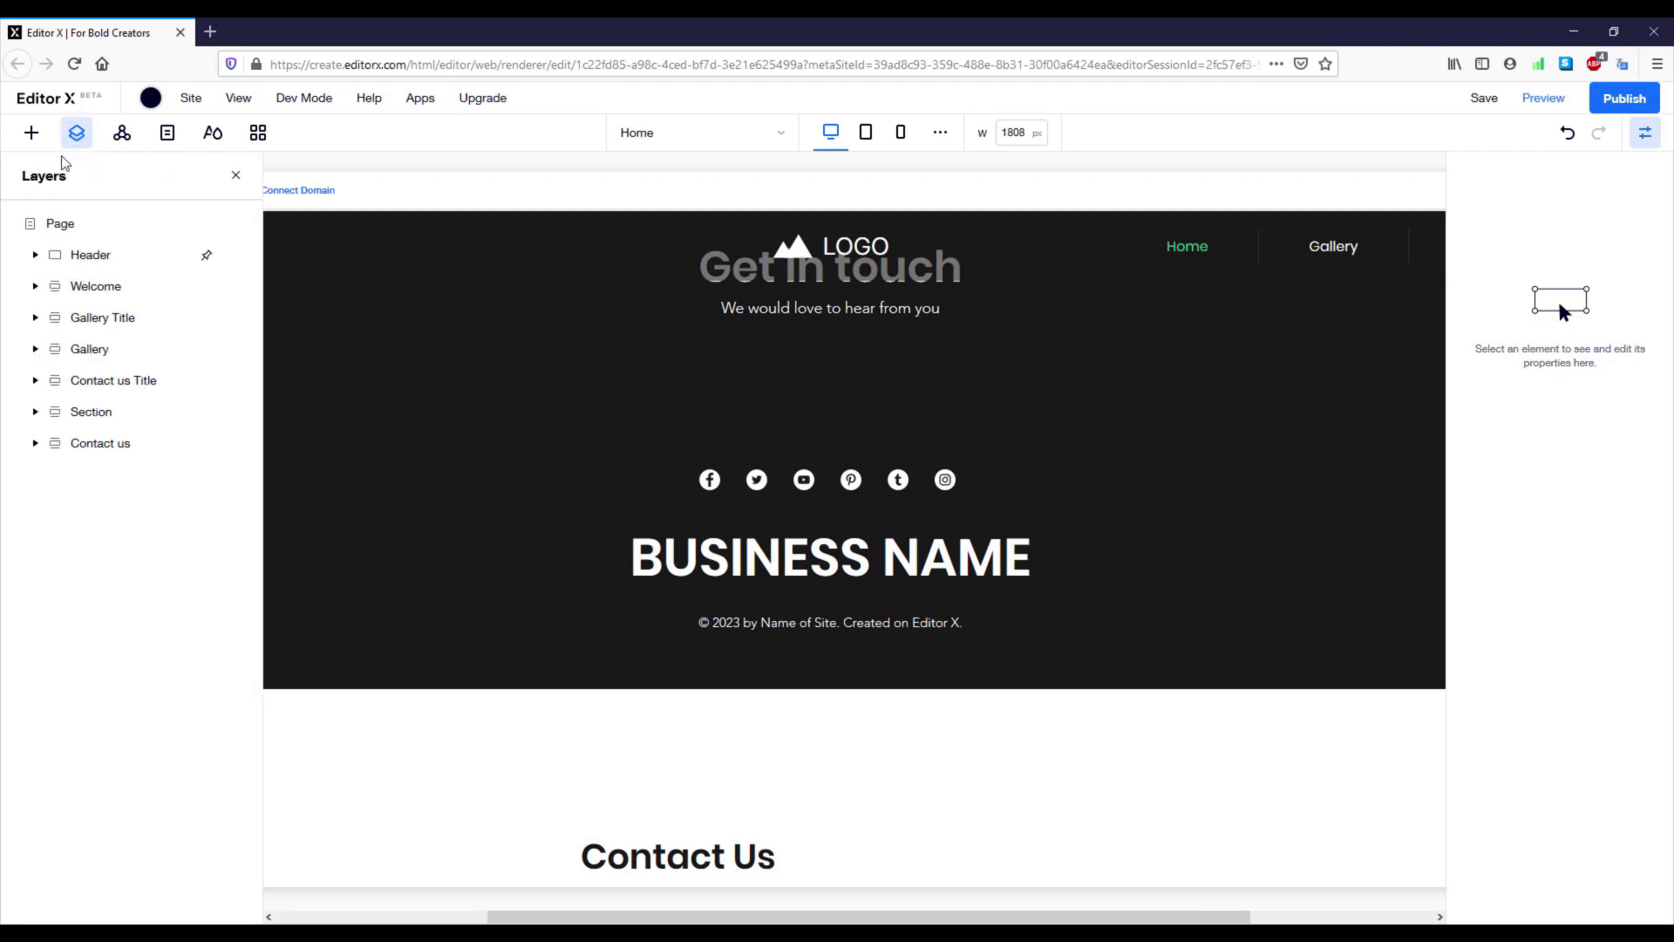
{"action": "left_click", "coordinate": [124, 422]}
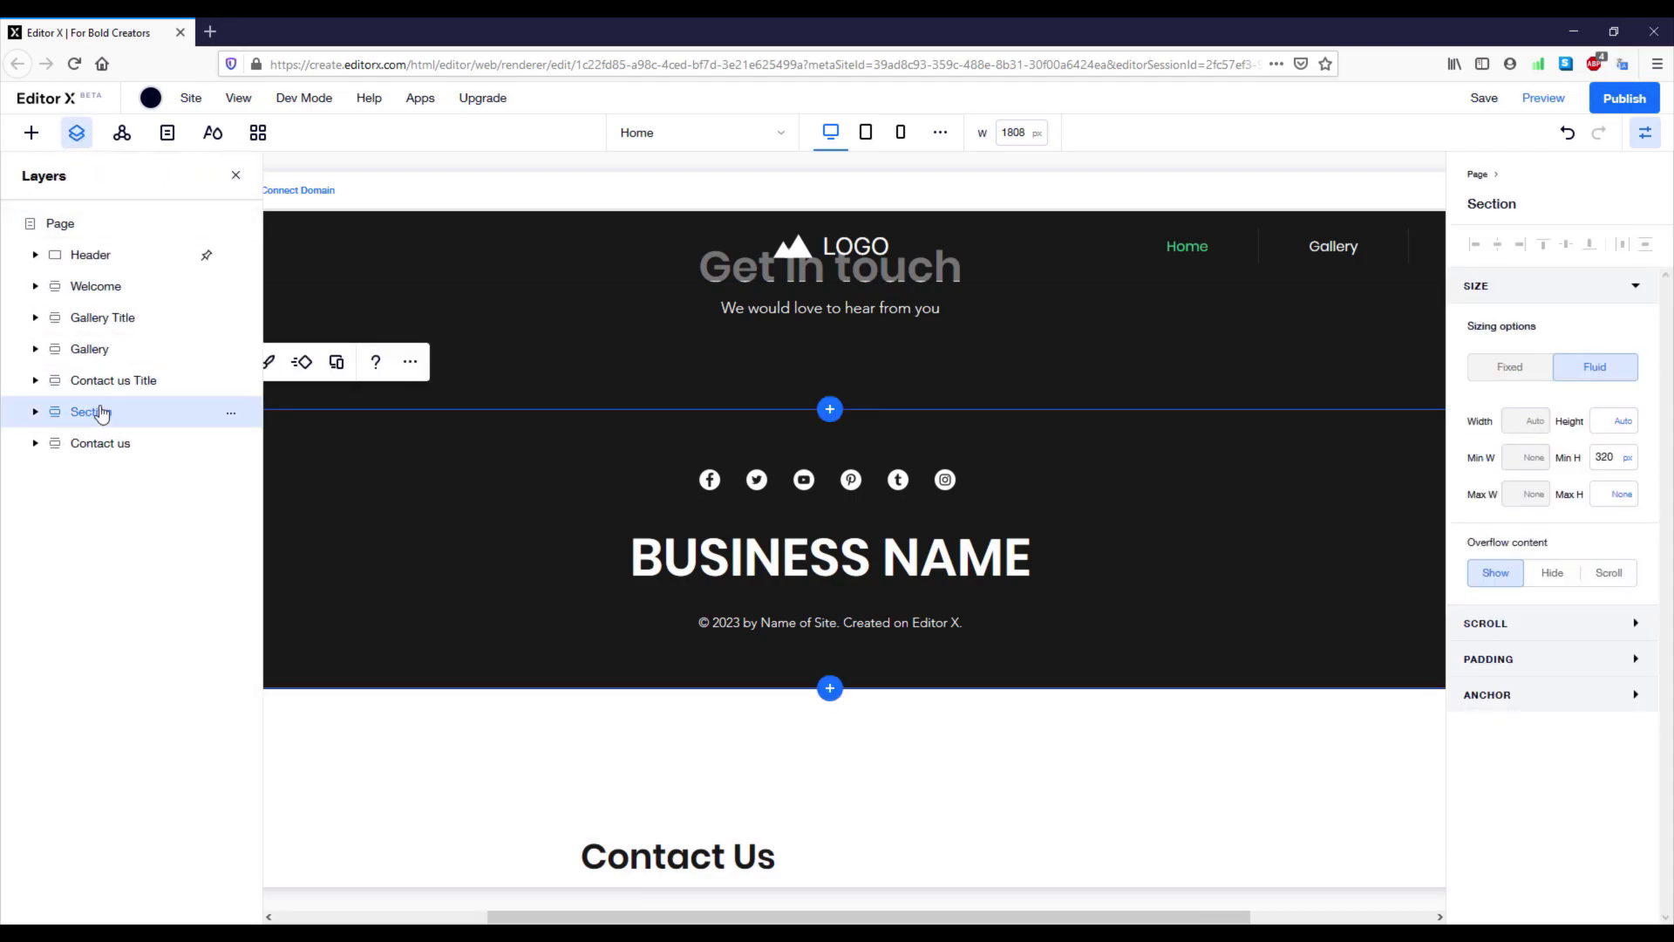
{"action": "left_click", "coordinate": [410, 363]}
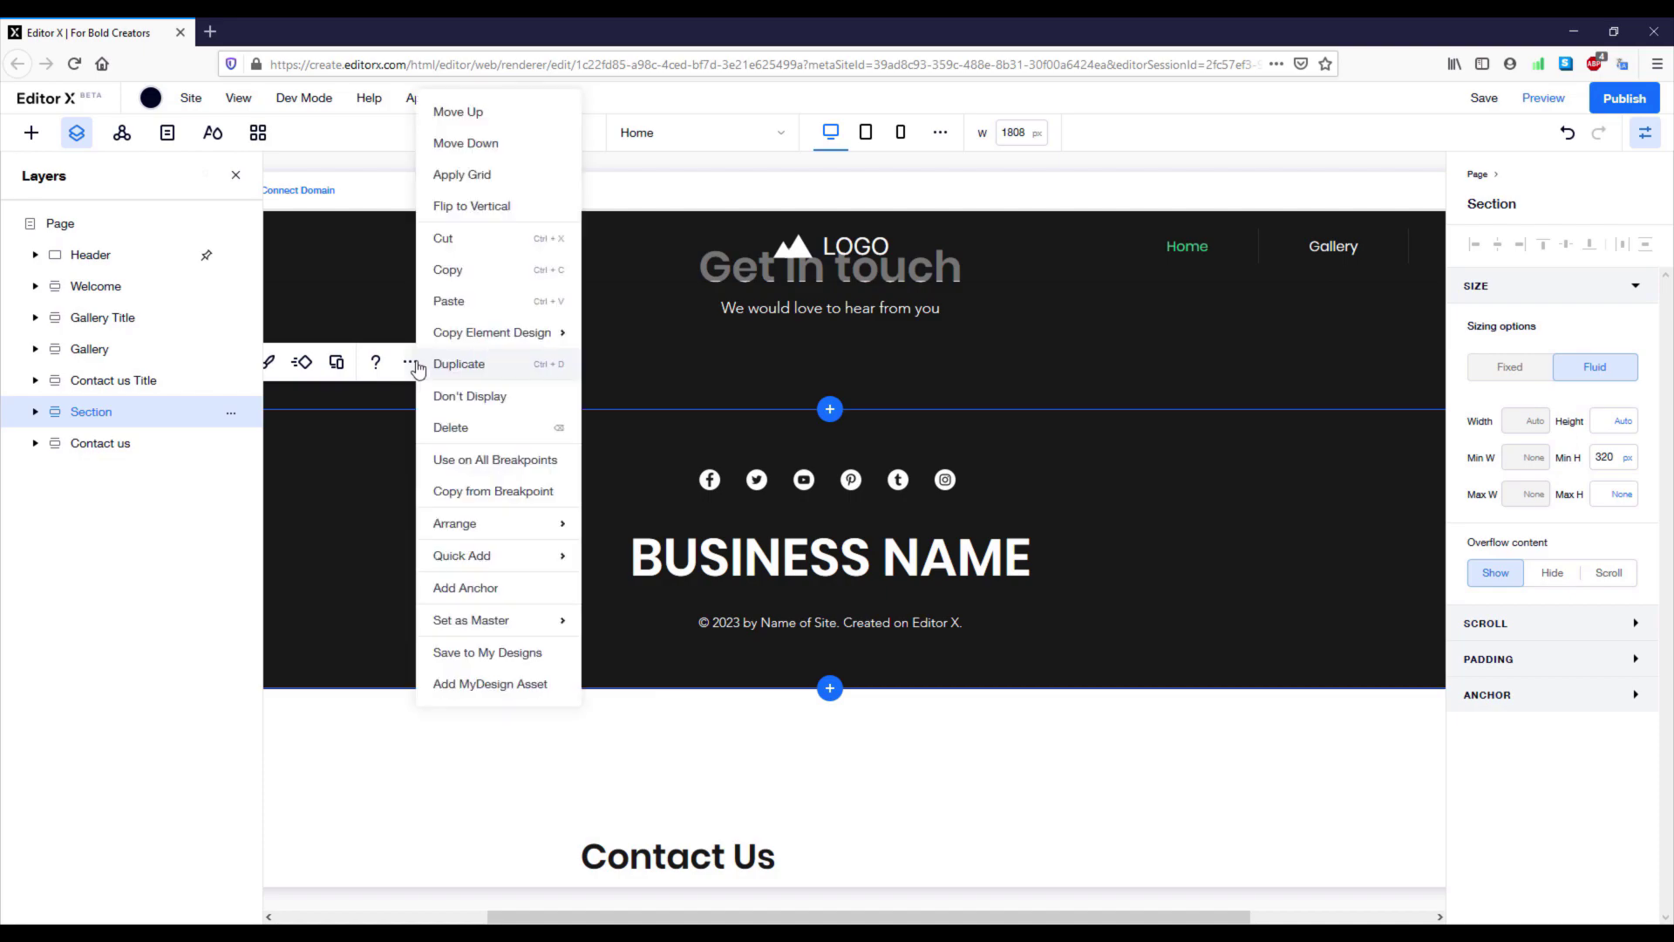
{"action": "left_click", "coordinate": [502, 159]}
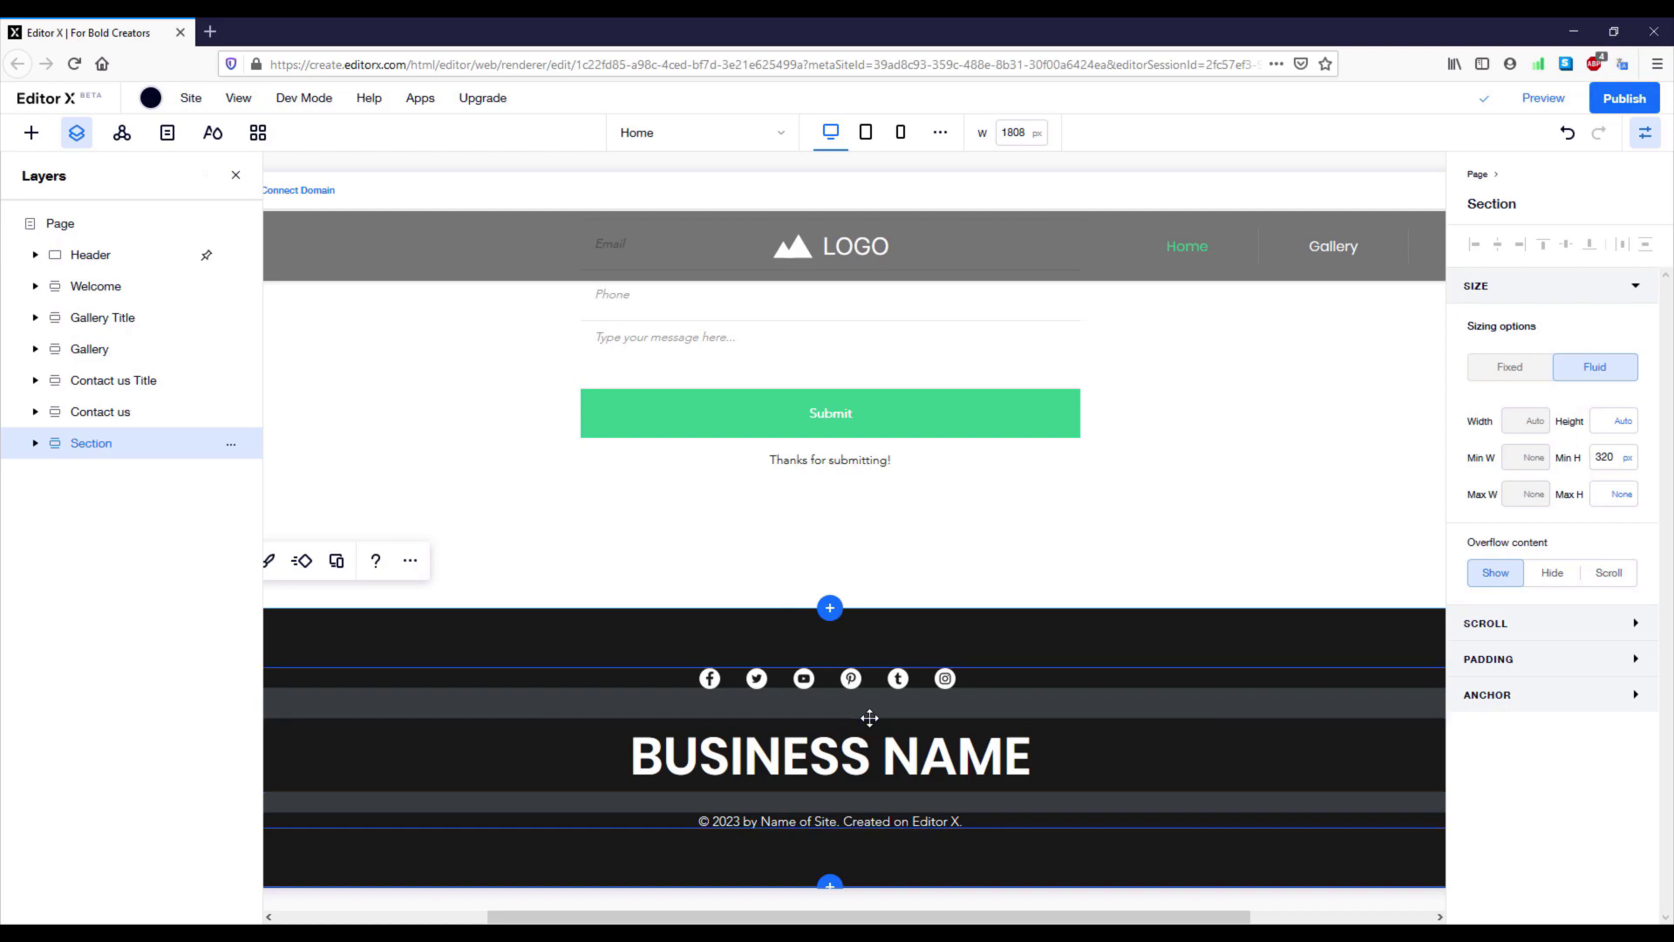
- Rename the newly added bottom section's layer to "Footer"
{"action": "double_click", "coordinate": [124, 444]}
{"action": "type", "text": "Footer"}
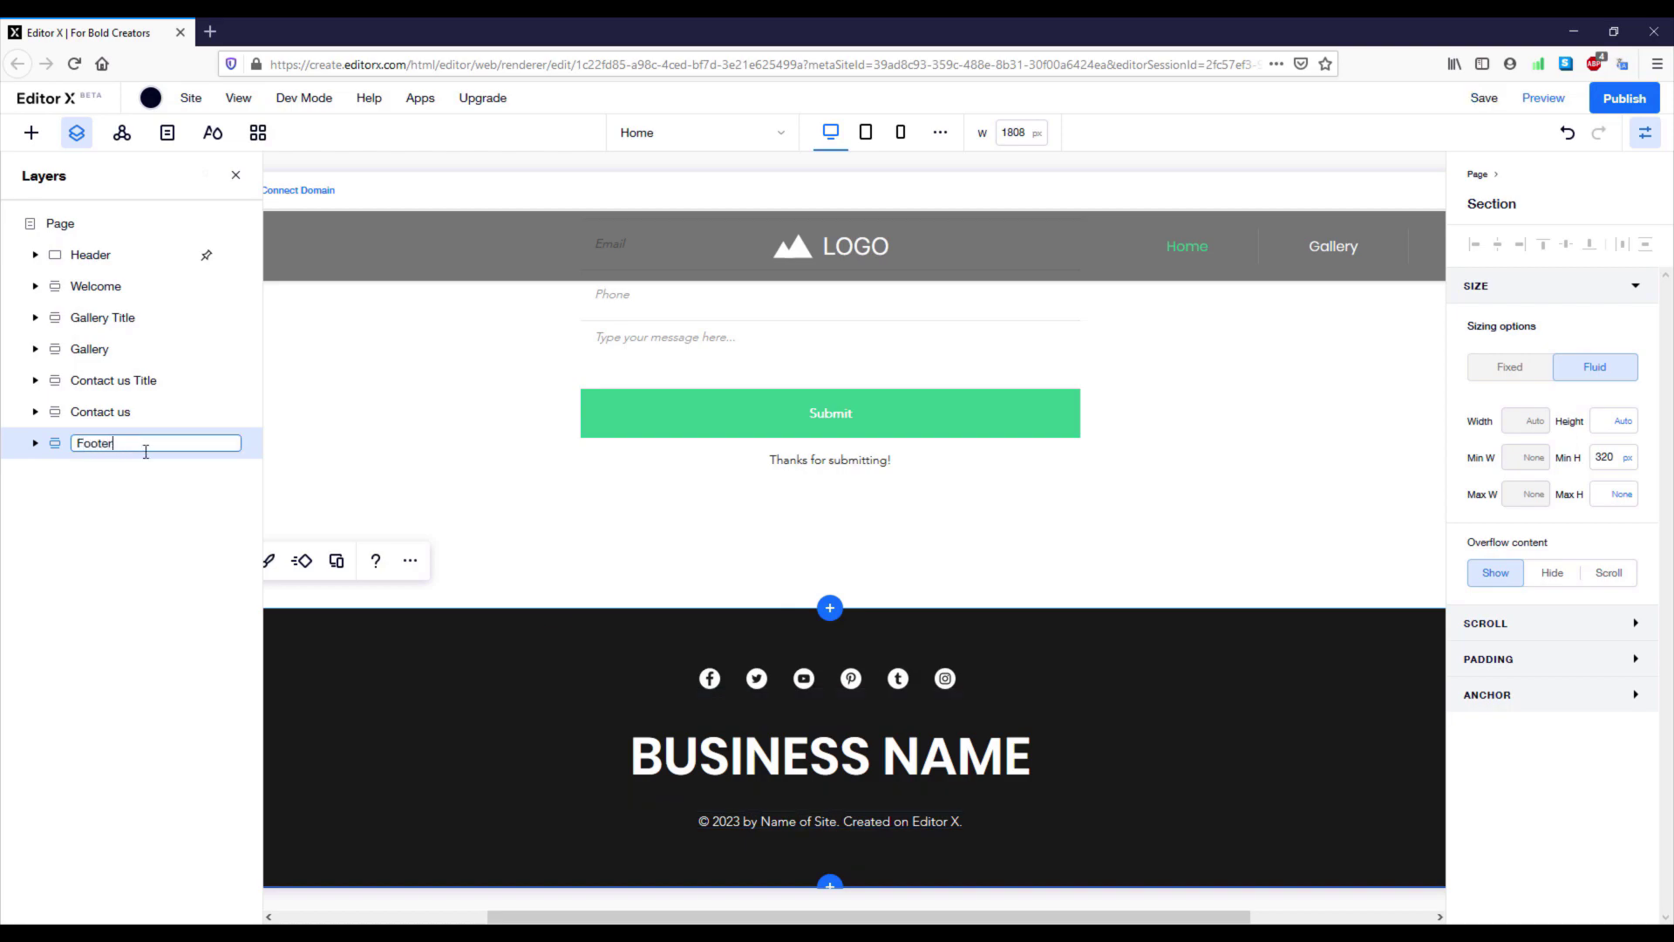
{"action": "key", "text": "Return"}
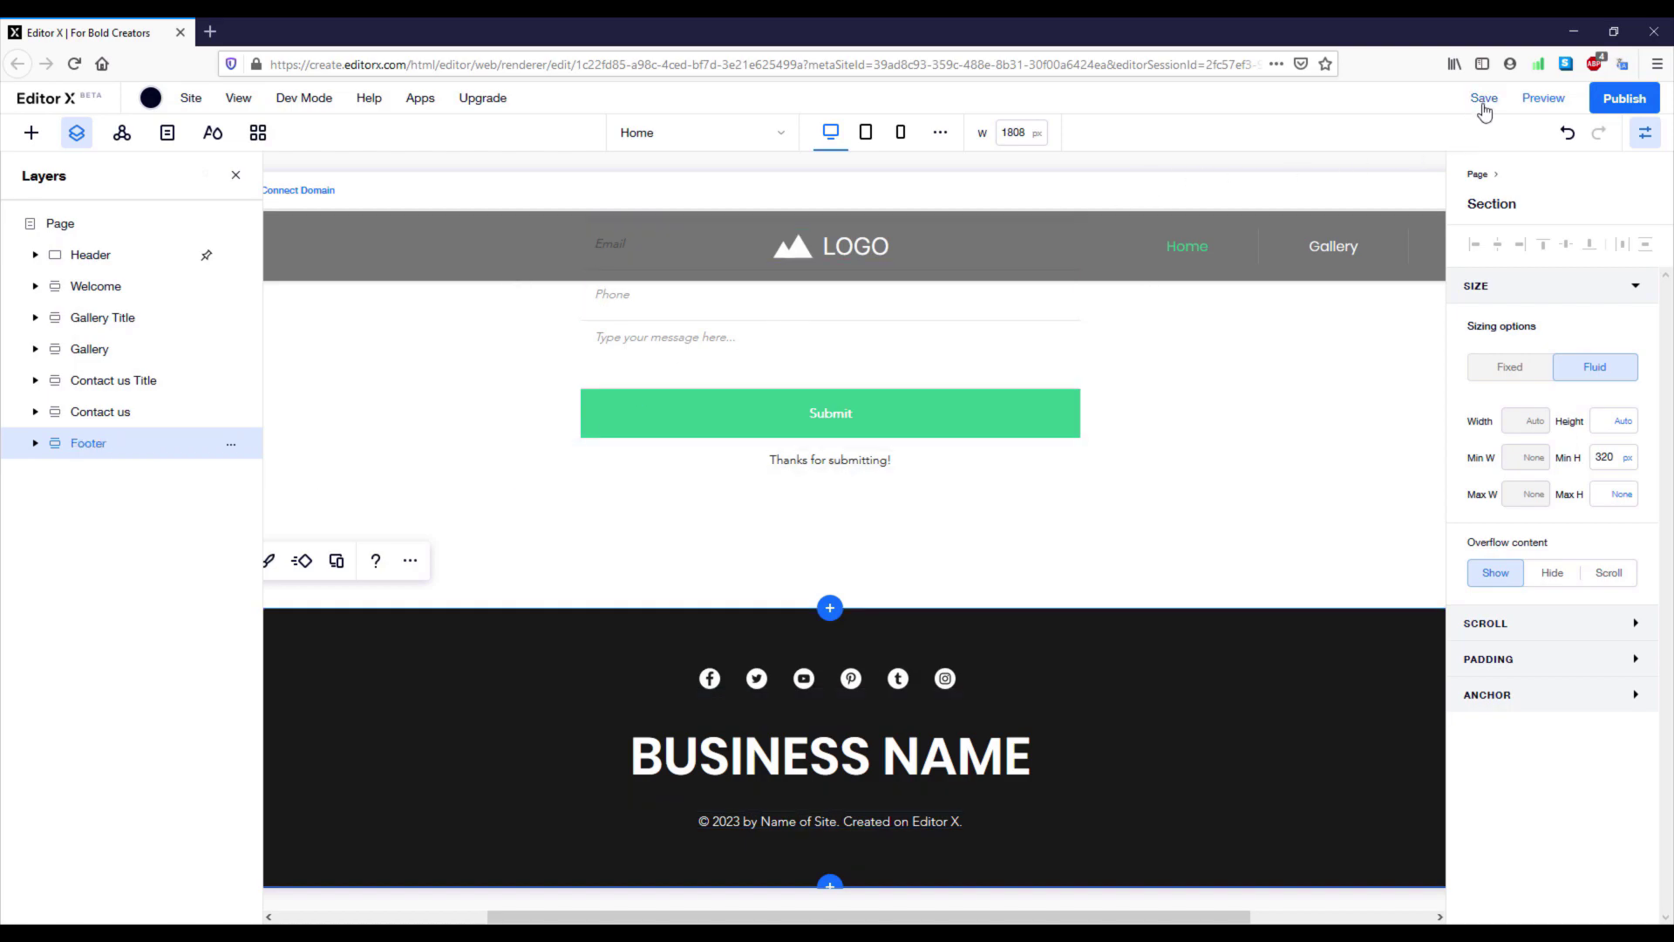
- Preview the Home page and examine its footer in the Laptop, iPad and Mobile views, ending back in the editor
{"action": "left_click", "coordinate": [1545, 98]}
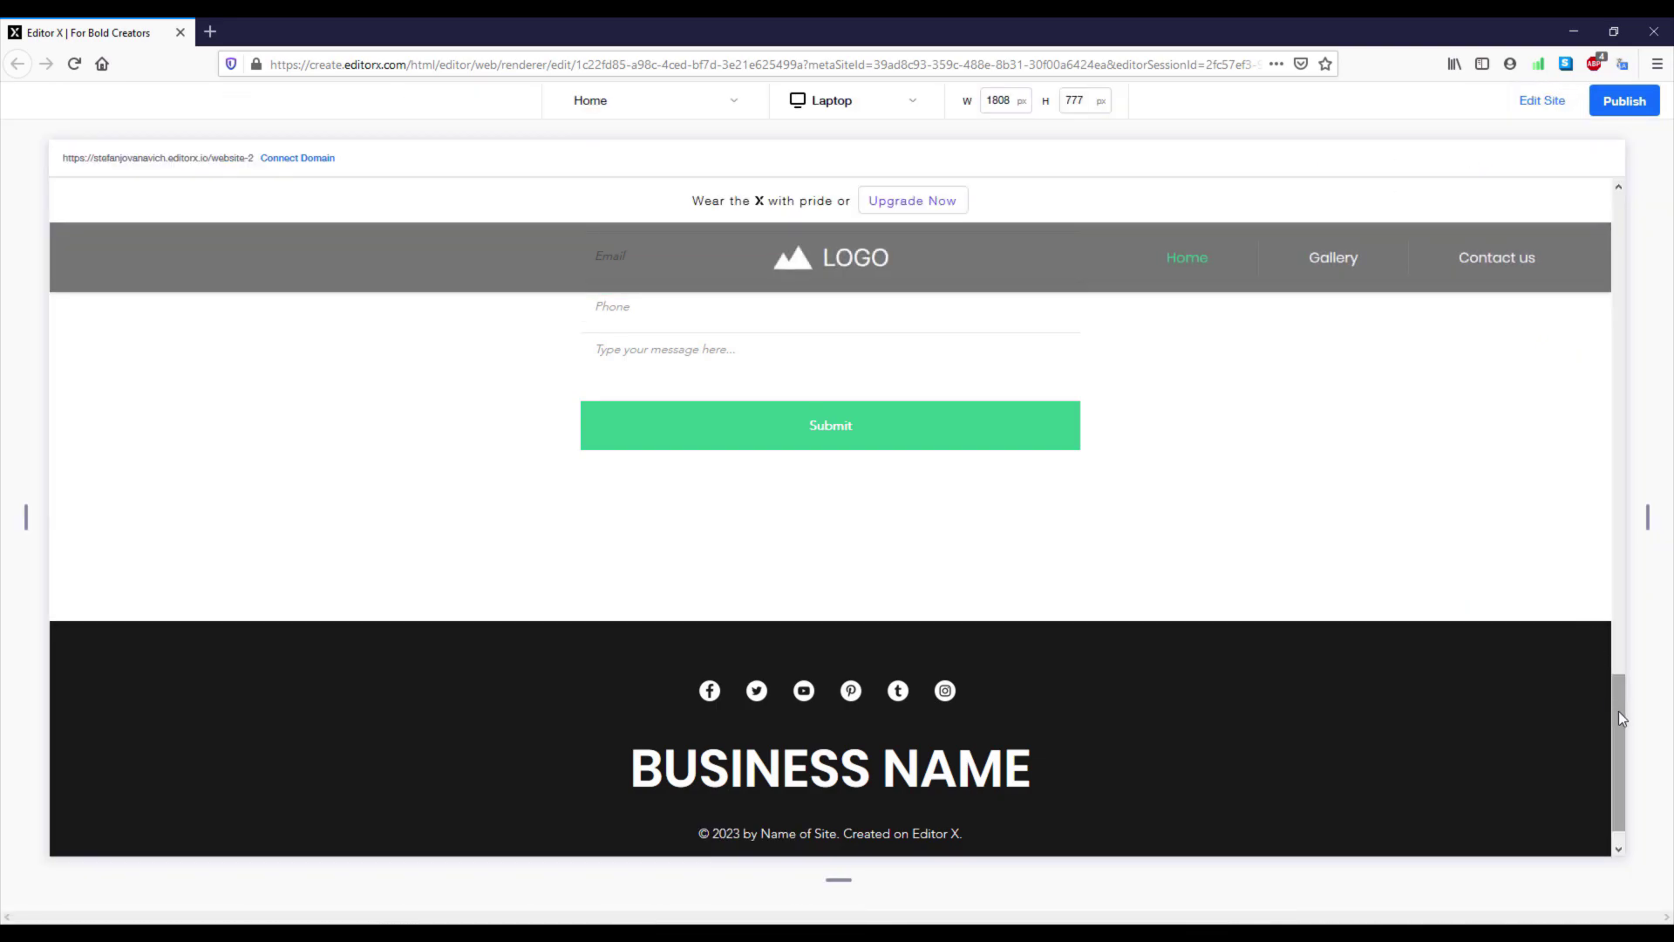
{"action": "left_click_drag", "start_coordinate": [1619, 716], "coordinate": [1617, 752]}
{"action": "left_click_drag", "start_coordinate": [1614, 720], "coordinate": [1571, 747]}
{"action": "left_click", "coordinate": [905, 104]}
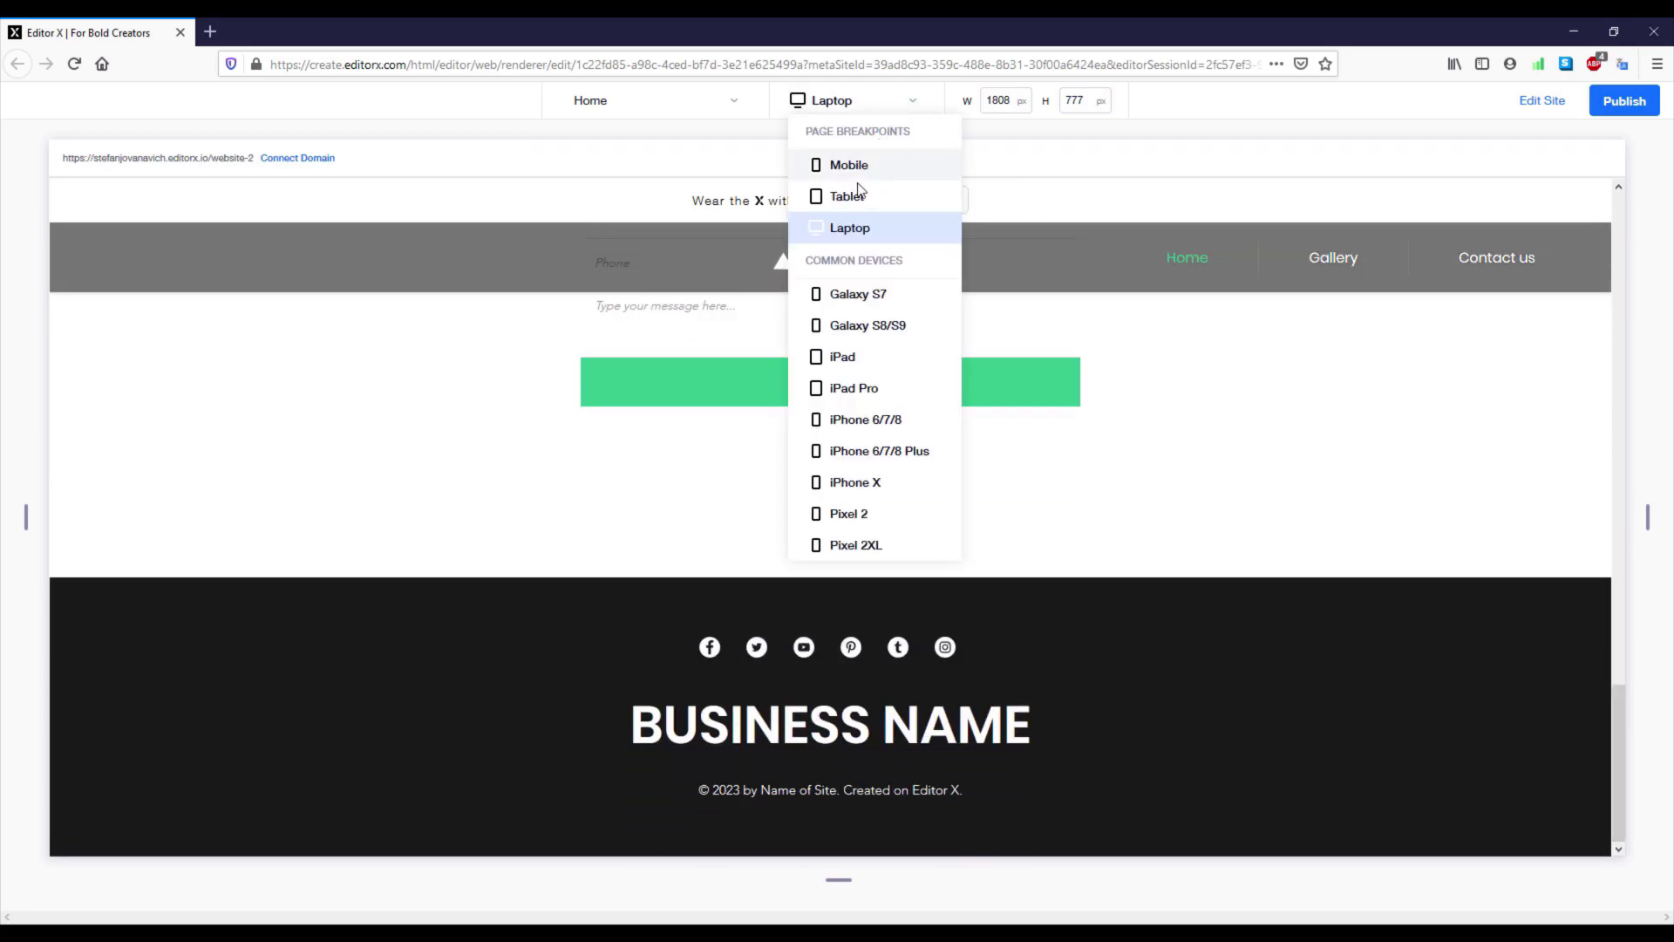
{"action": "left_click", "coordinate": [841, 355]}
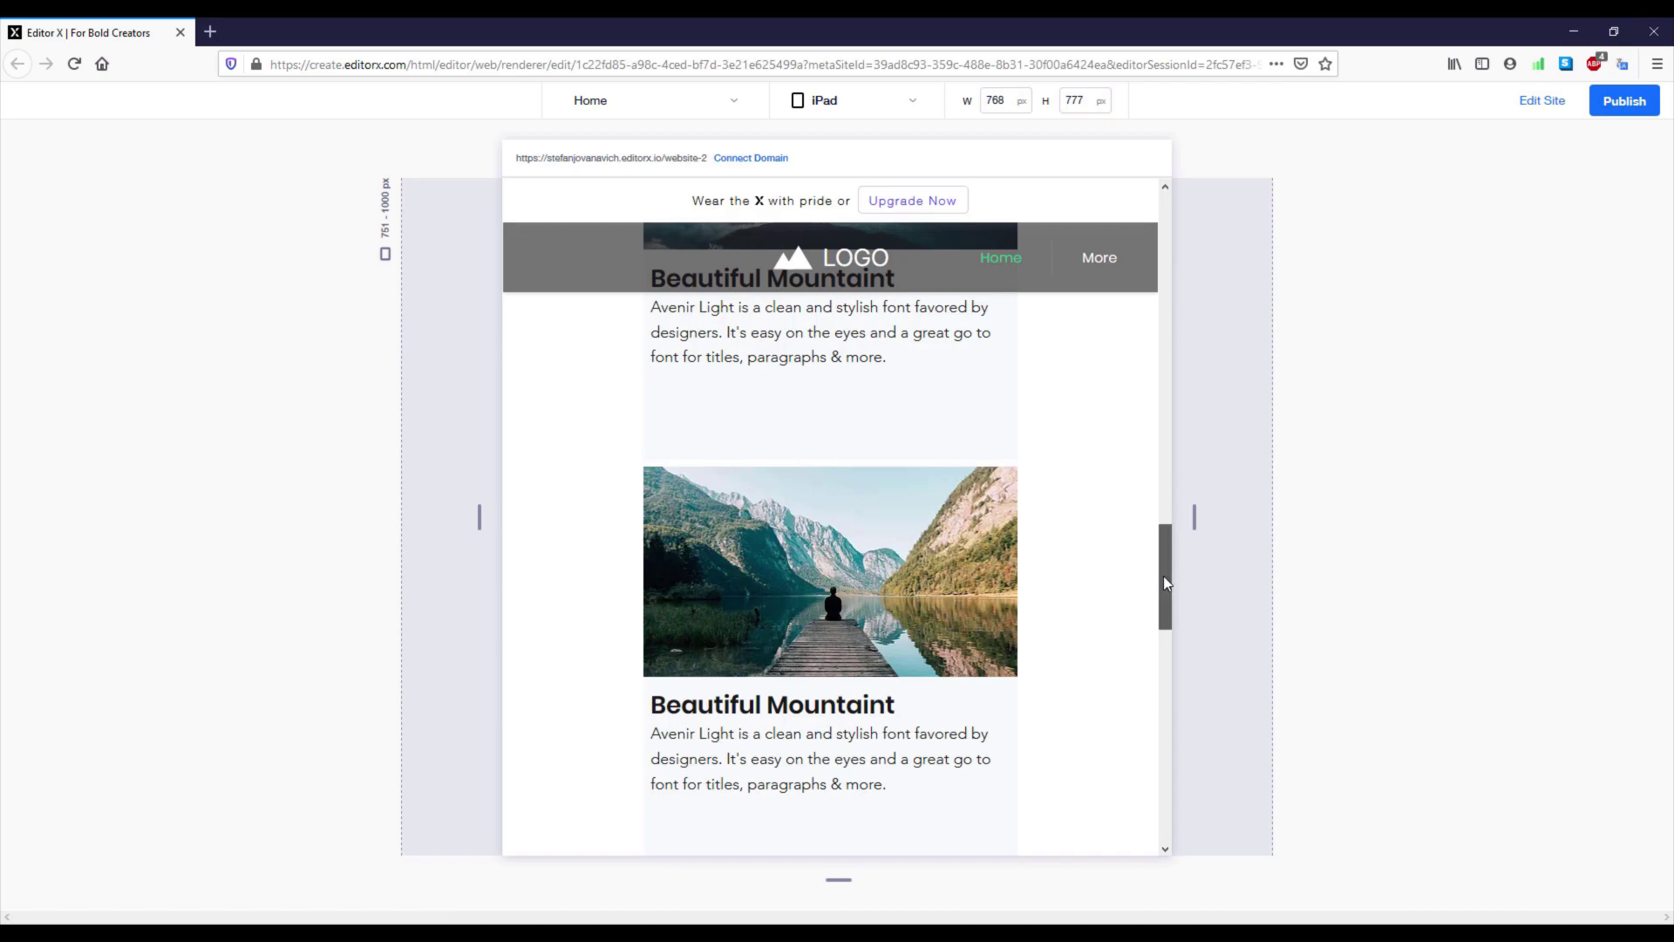
{"action": "left_click_drag", "start_coordinate": [1164, 576], "coordinate": [1147, 804]}
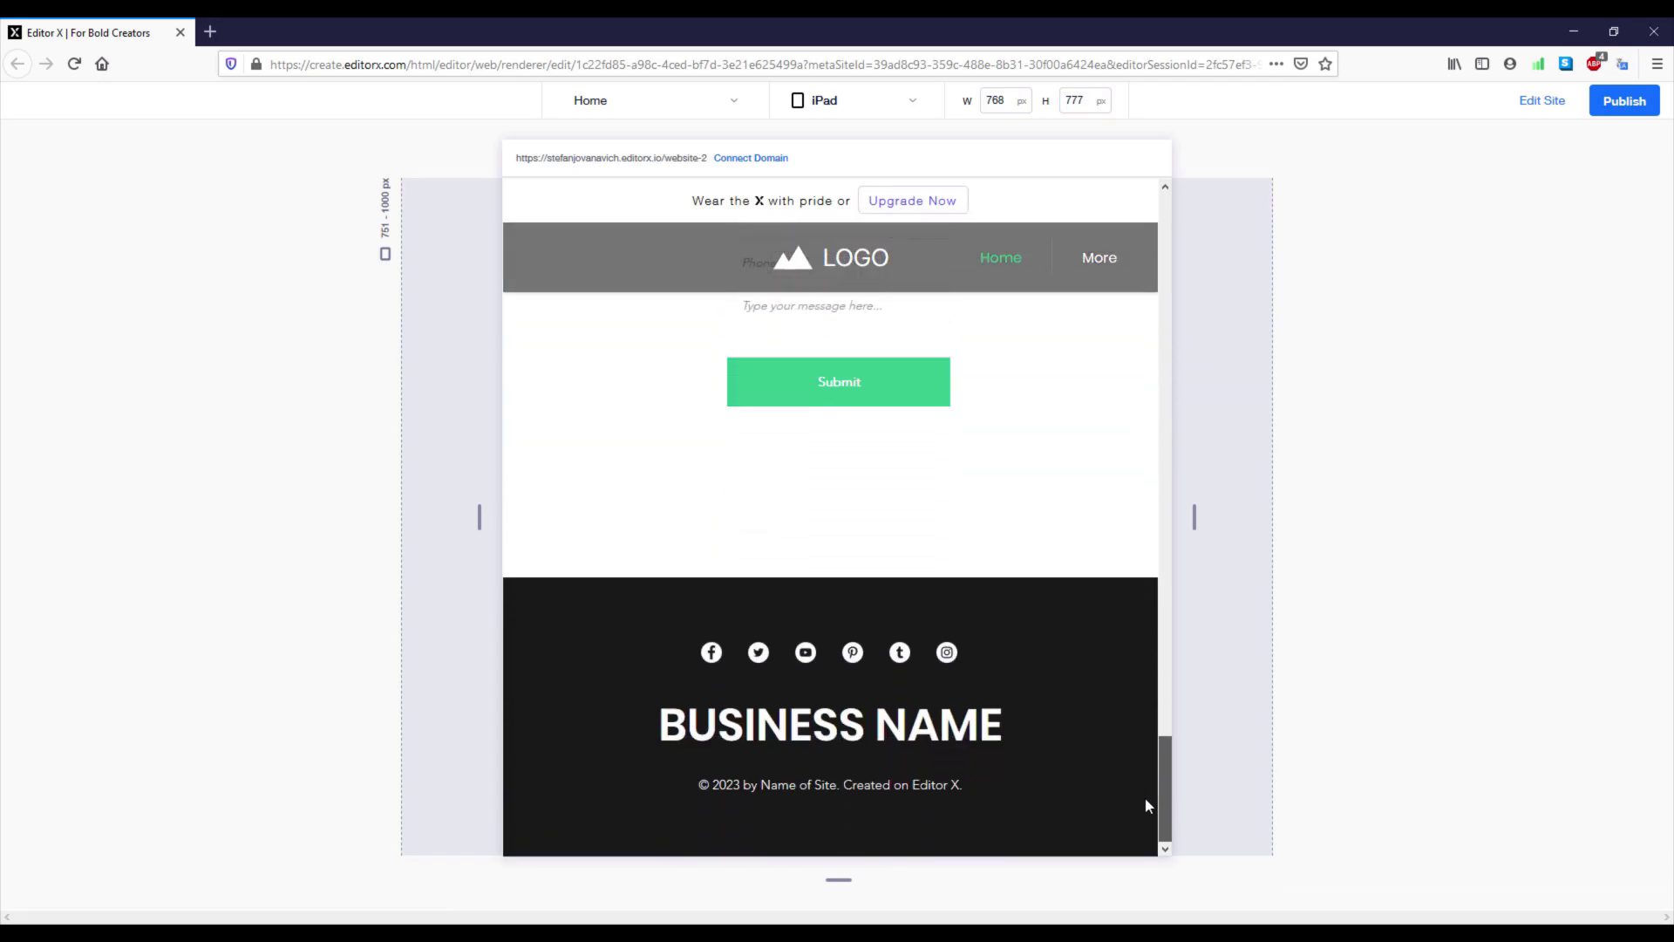
{"action": "left_click", "coordinate": [907, 105]}
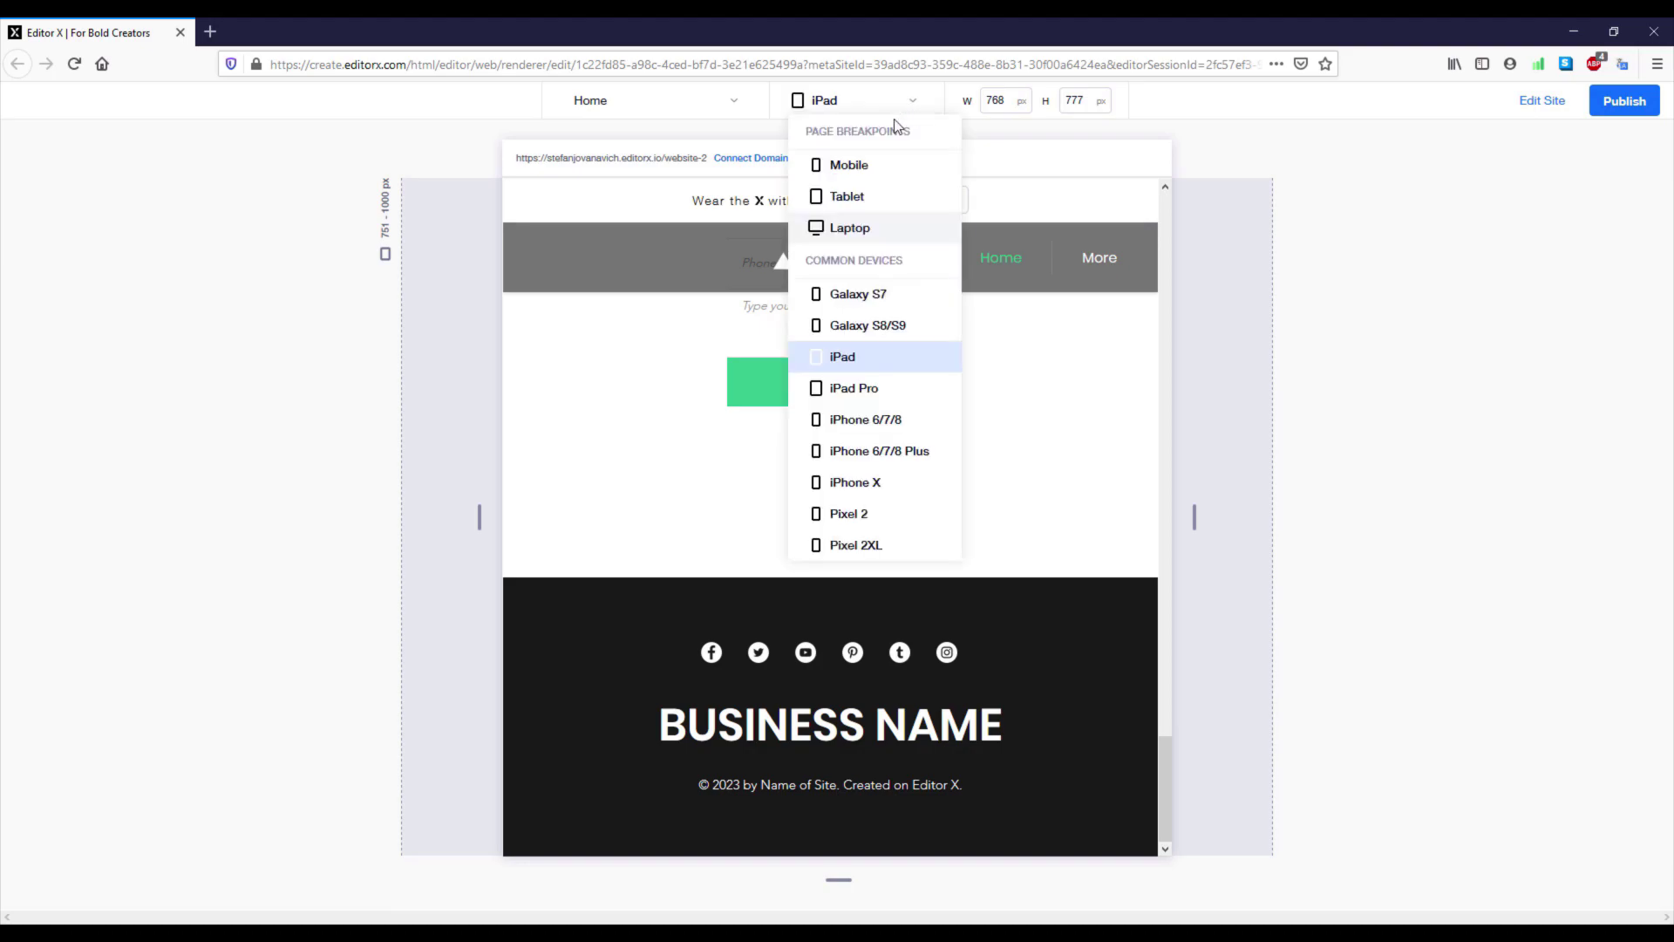
{"action": "left_click", "coordinate": [872, 170]}
{"action": "key", "text": "ctrl+shift+p"}
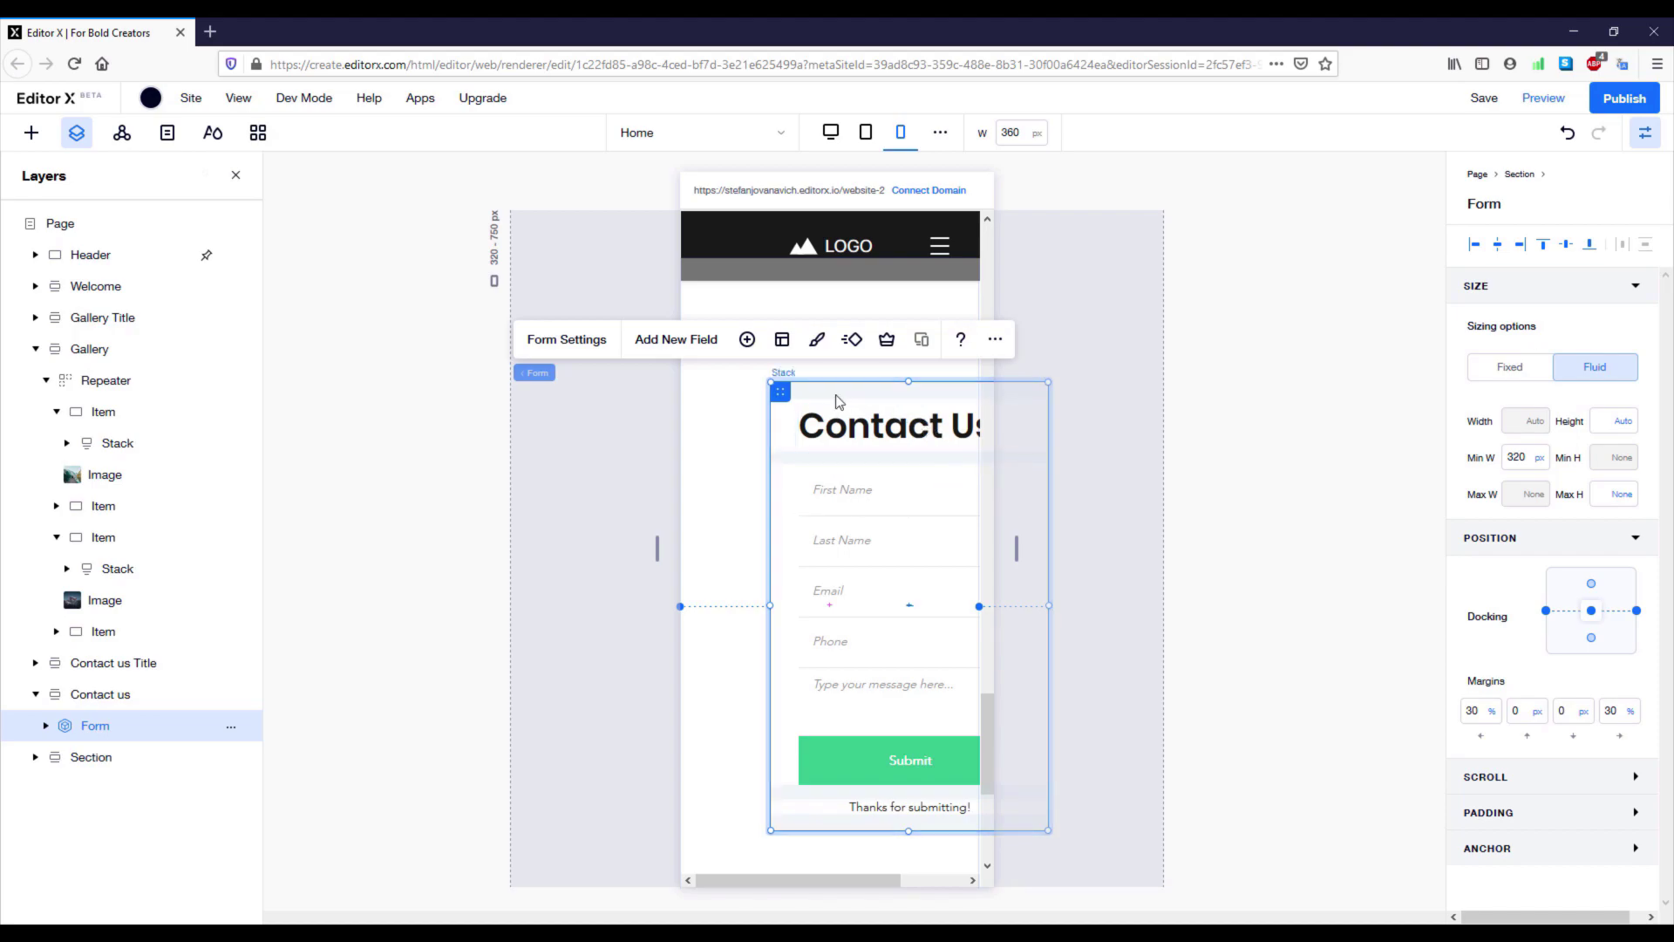
- Set the contact form's minimum width to 280 px in the mobile layout and move it to the horizontal centre
{"action": "left_click", "coordinate": [1530, 466]}
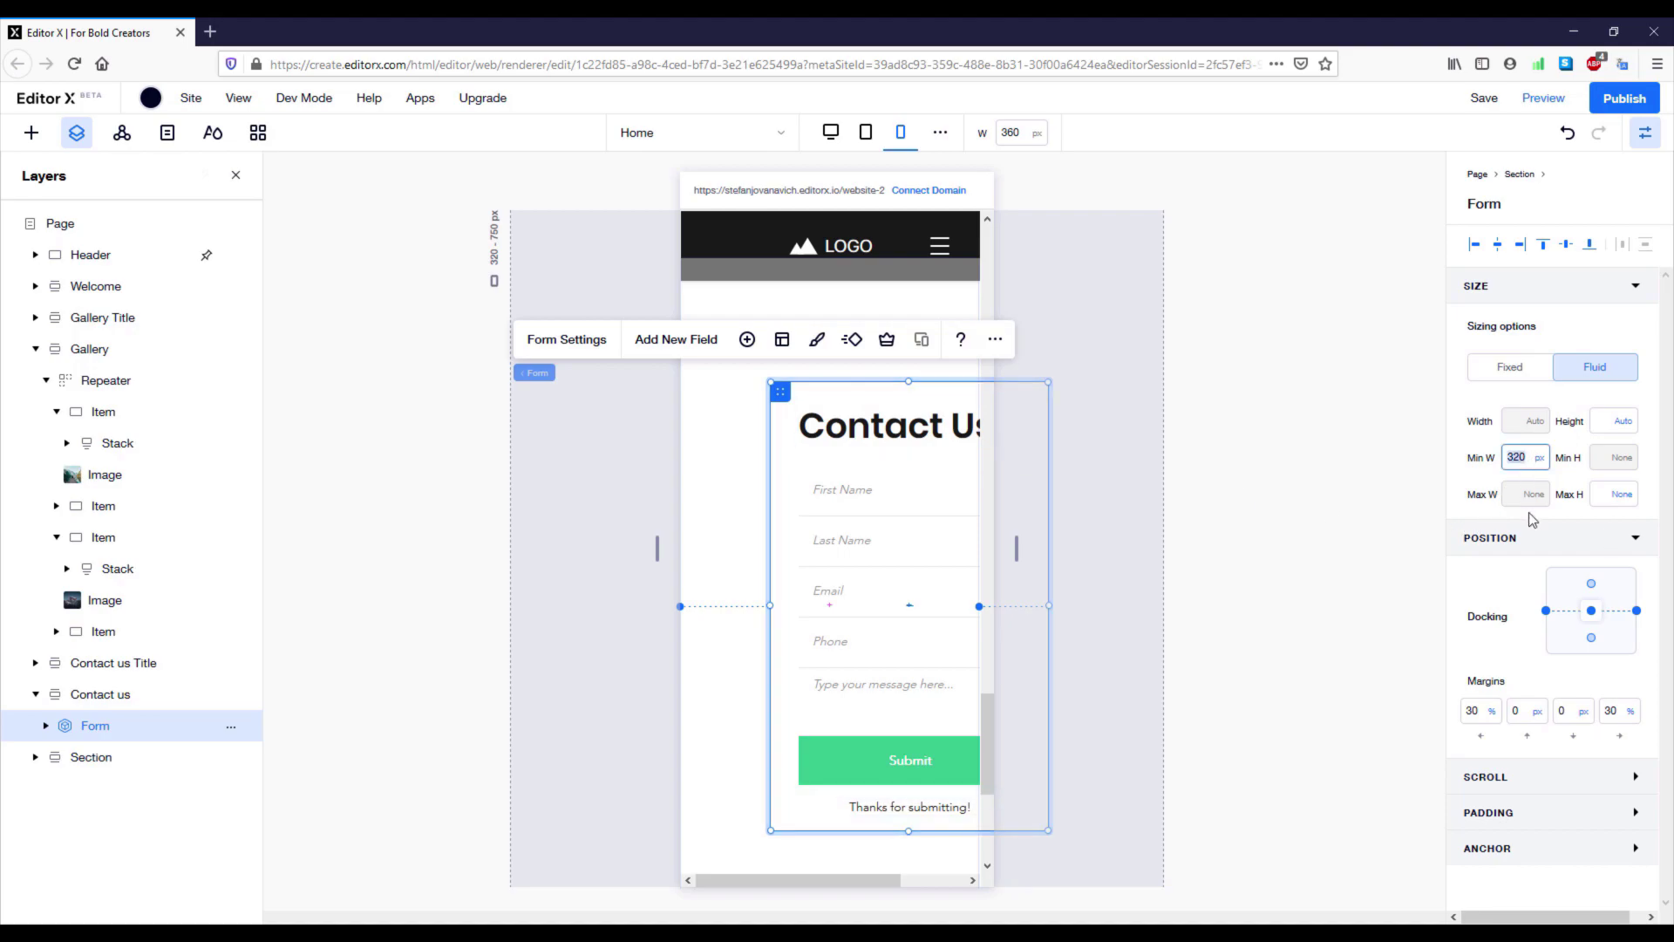
{"action": "type", "text": "28"}
{"action": "key", "text": "Return"}
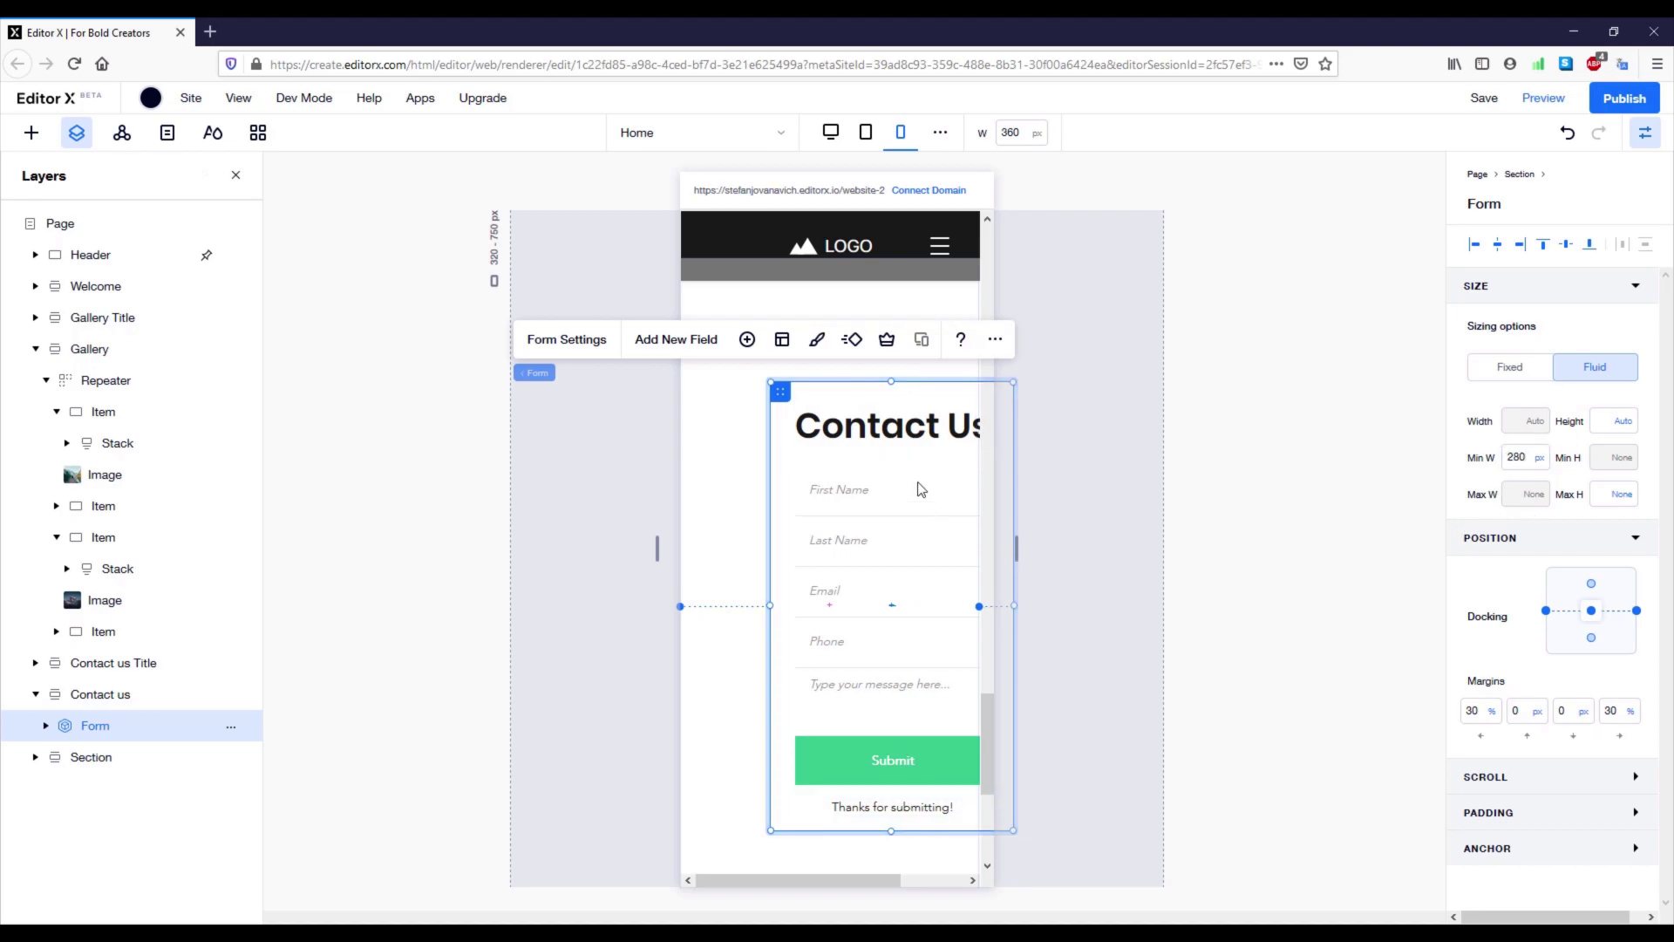
{"action": "left_click_drag", "start_coordinate": [778, 401], "coordinate": [717, 403]}
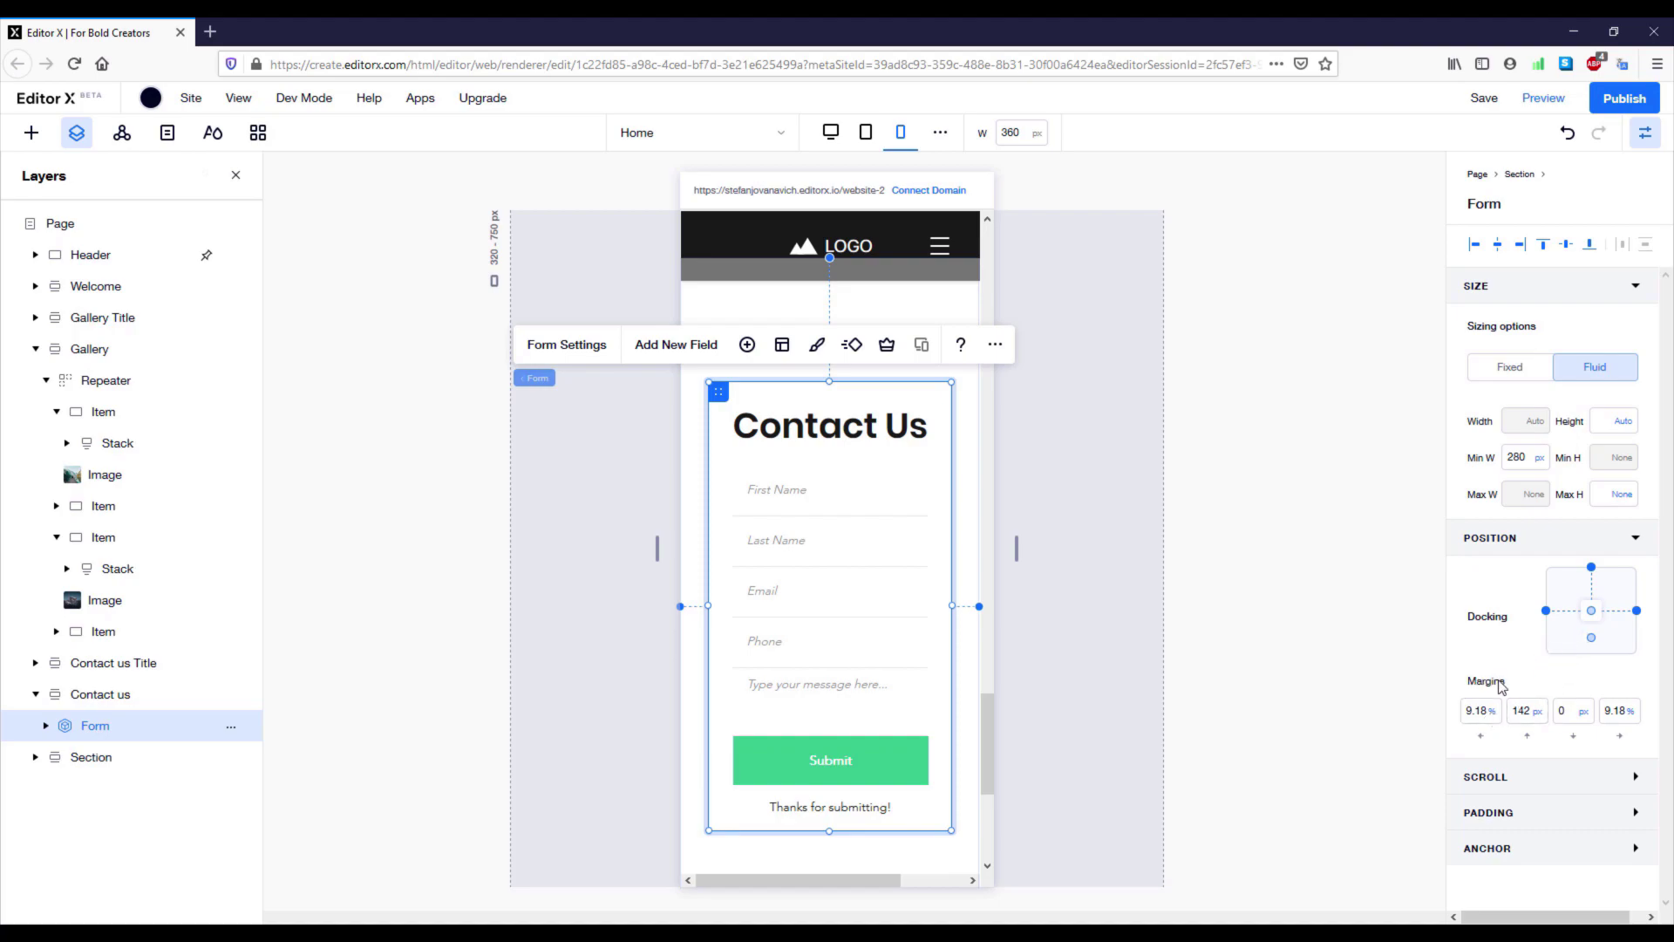
- Set the contact form's left and right margins to 5% and remove its top docking so it is centred vertically
{"action": "left_click", "coordinate": [1477, 711]}
{"action": "type", "text": "5"}
{"action": "key", "text": "Return"}
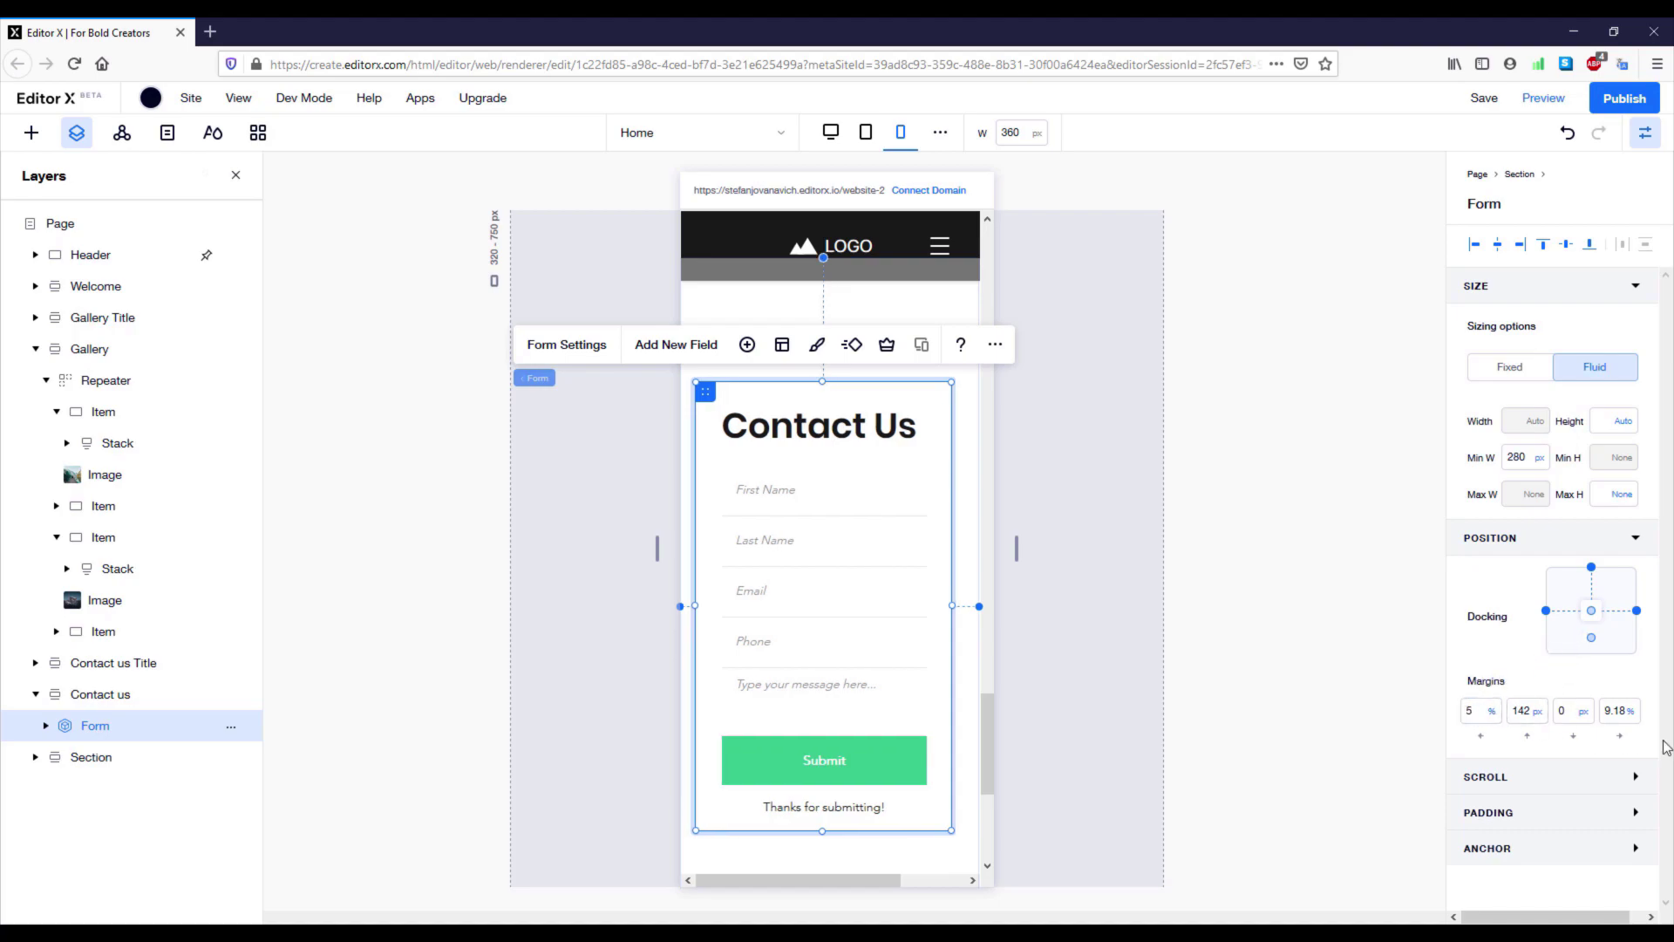
{"action": "left_click", "coordinate": [1619, 711]}
{"action": "type", "text": "5"}
{"action": "key", "text": "Return"}
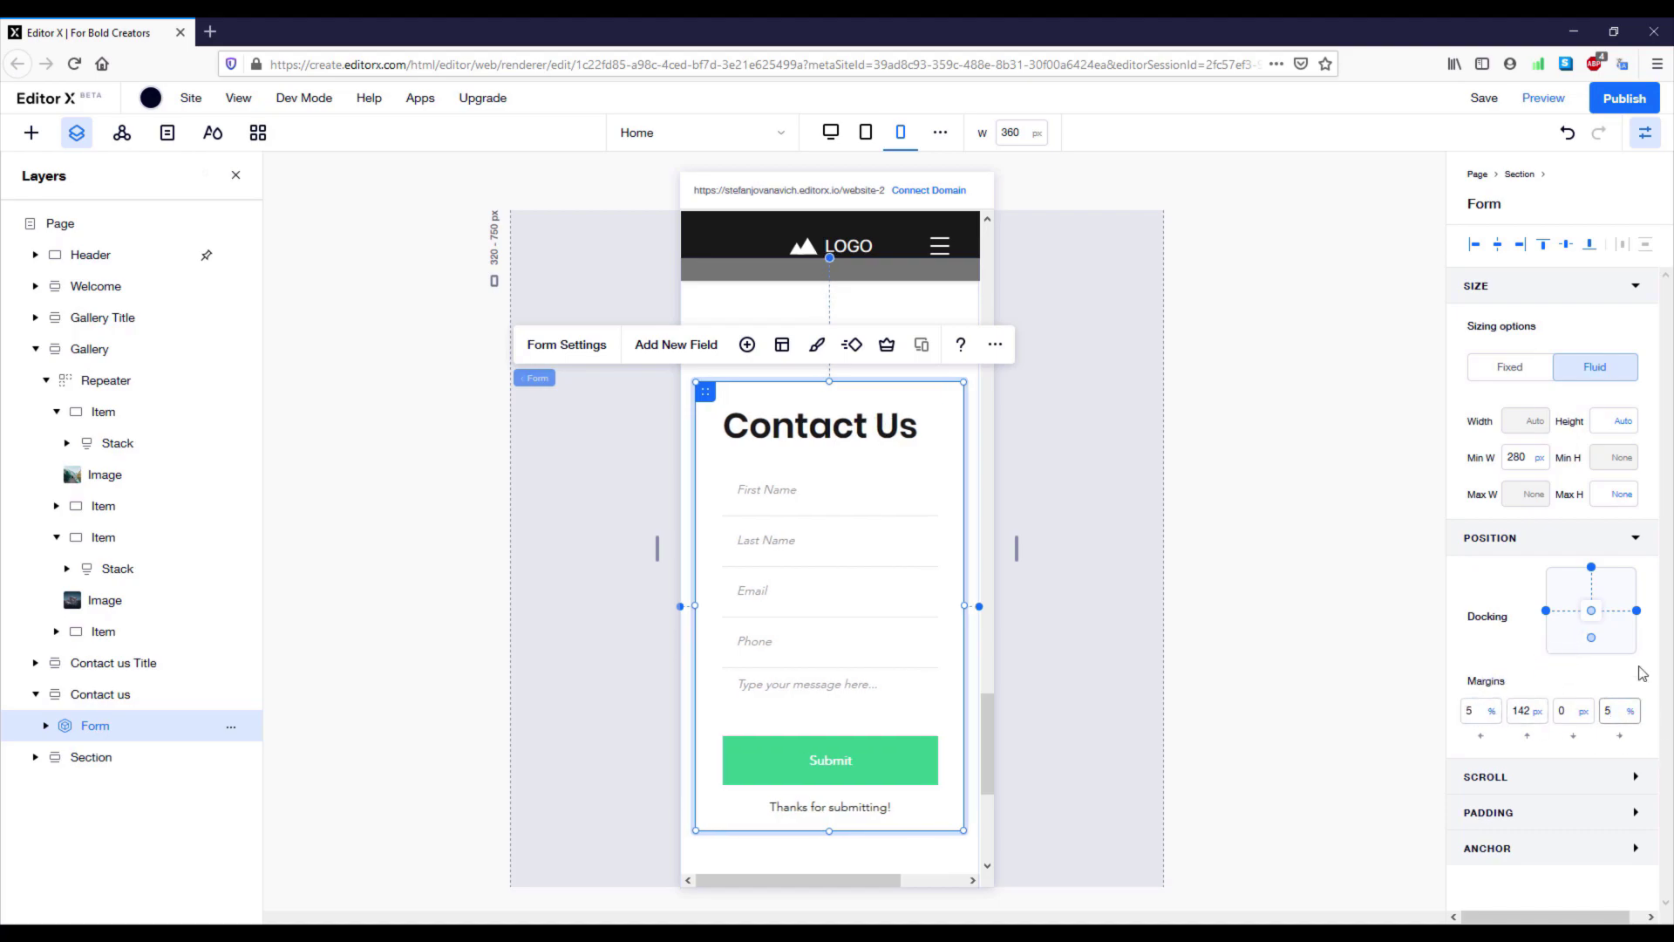
{"action": "left_click", "coordinate": [1592, 568]}
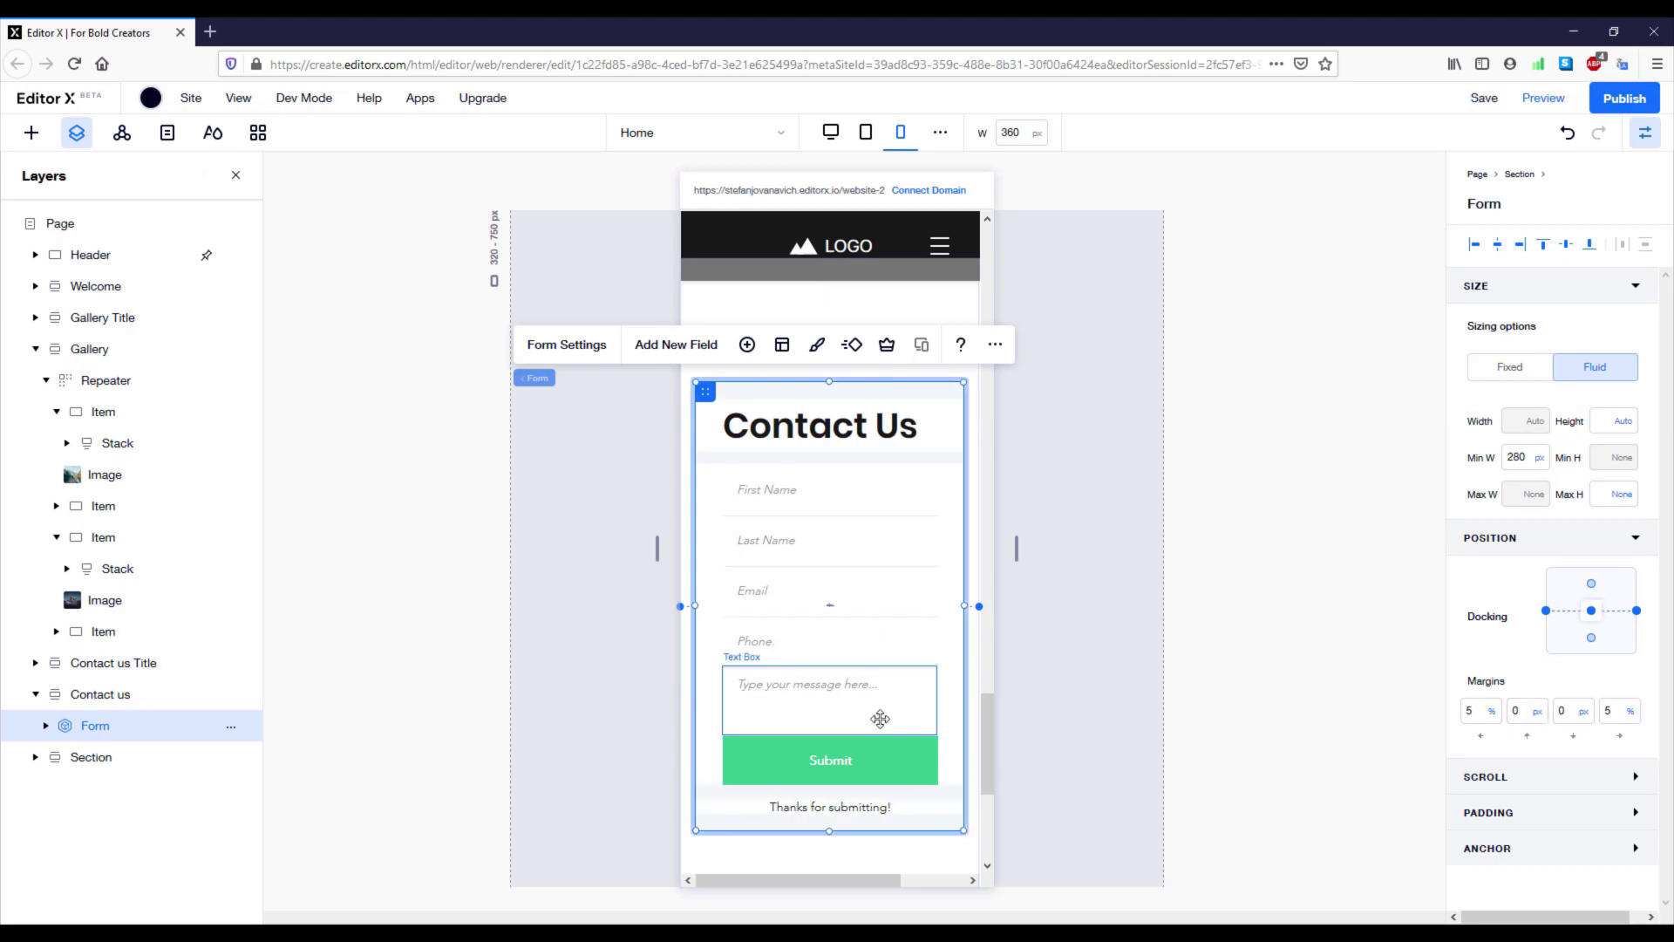
- Set the fixed width of the gallery repeater's items to 250 px in the mobile layout
{"action": "scroll", "coordinate": [880, 718], "scroll_direction": "up", "scroll_amount": 12}
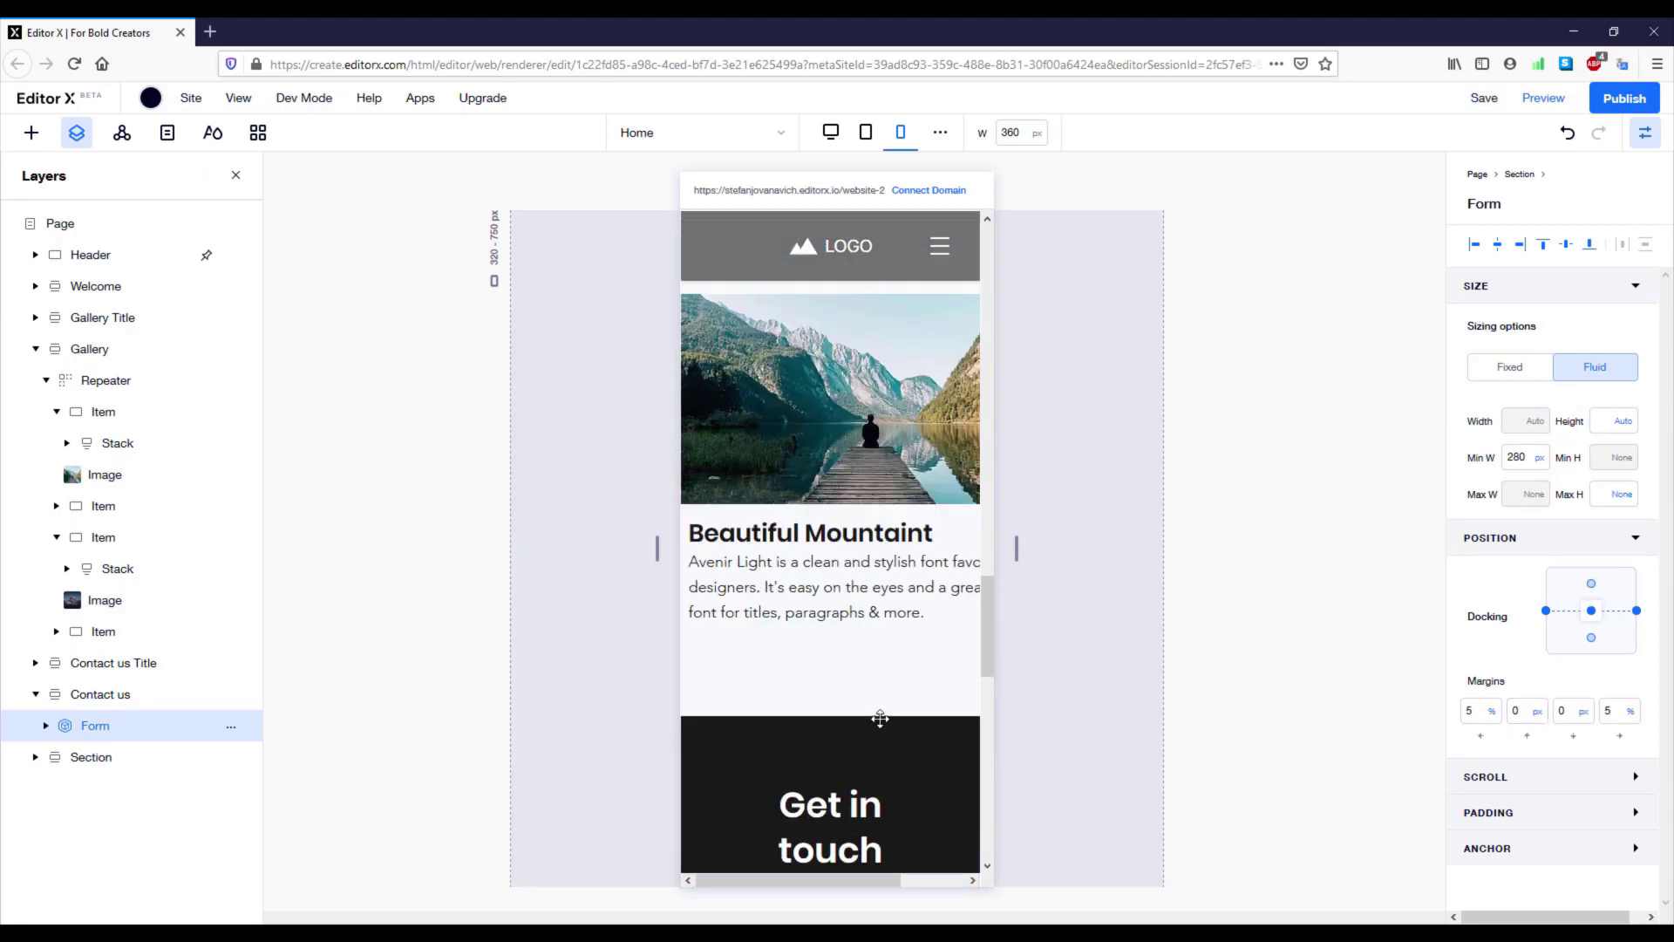
{"action": "scroll", "coordinate": [880, 719], "scroll_direction": "up", "scroll_amount": 3}
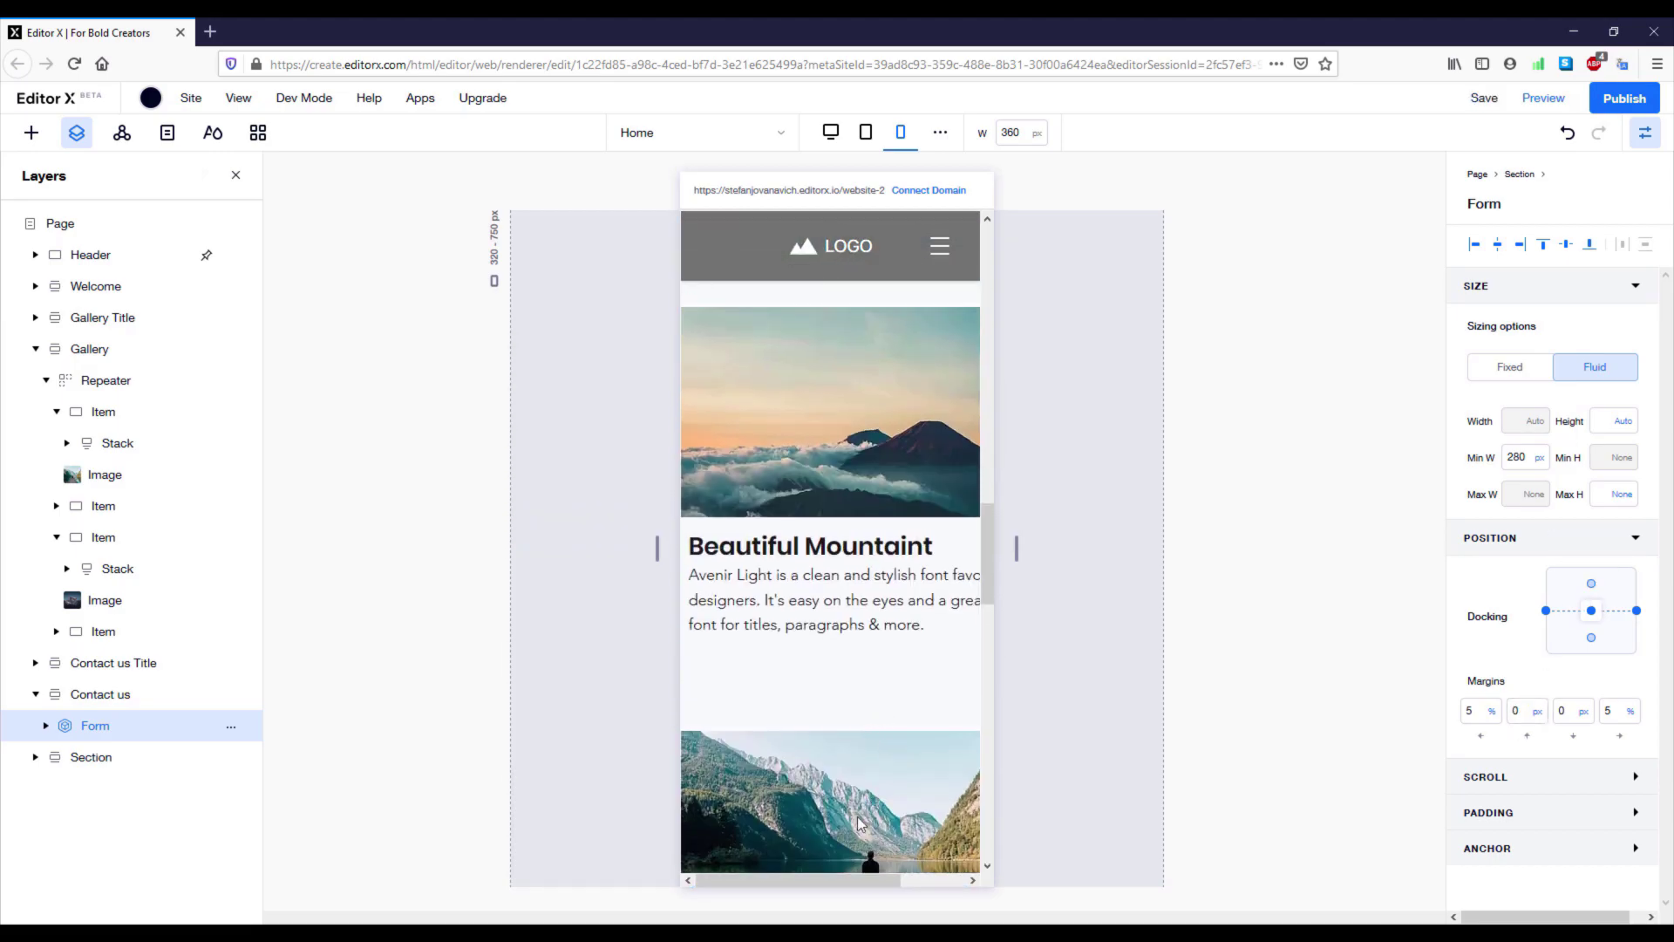
{"action": "left_click", "coordinate": [796, 469]}
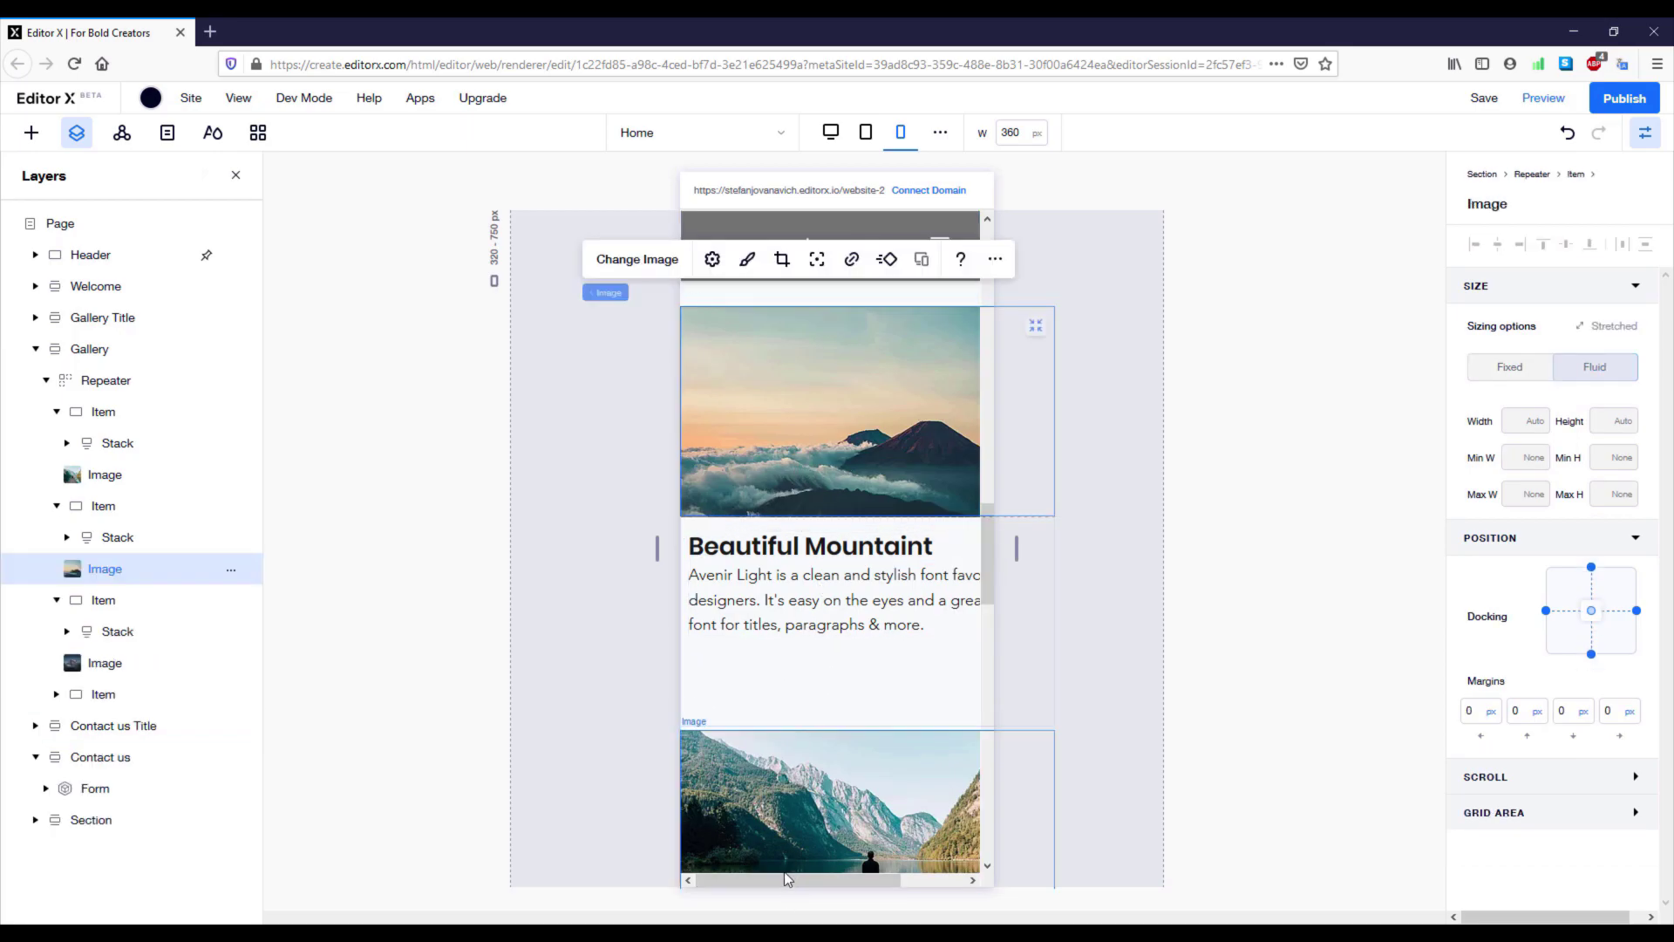
{"action": "mouse_move", "coordinate": [780, 878]}
{"action": "left_mouse_down"}
{"action": "mouse_move", "coordinate": [881, 879]}
{"action": "mouse_move", "coordinate": [790, 879]}
{"action": "left_mouse_up"}
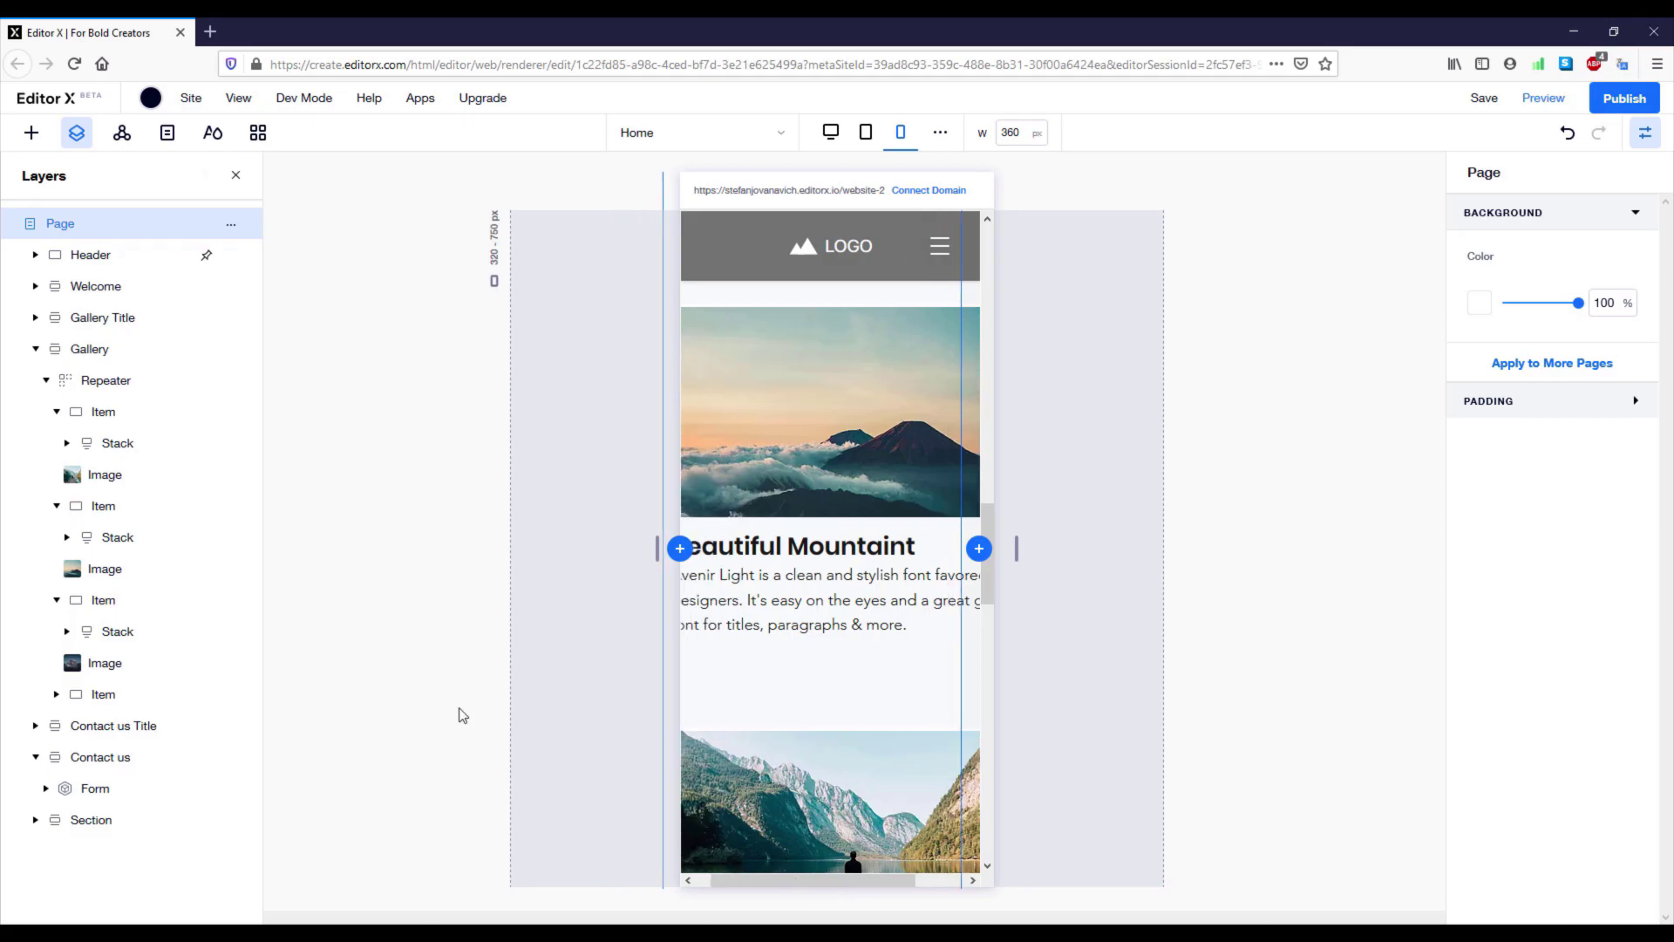
{"action": "left_click", "coordinate": [118, 419]}
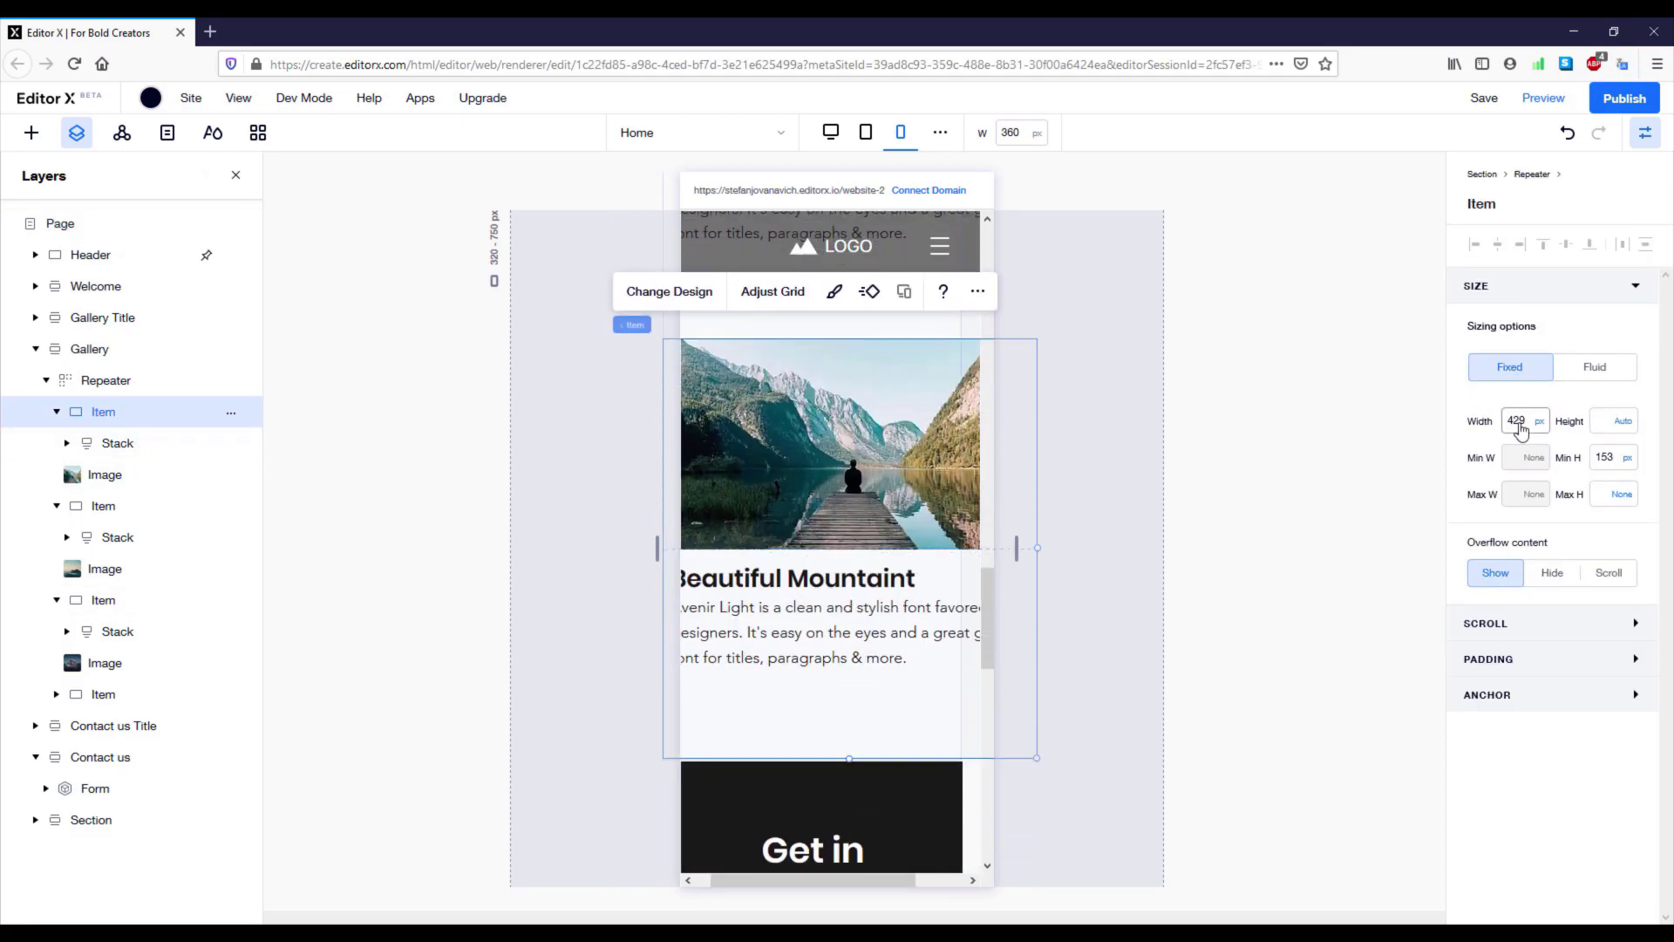
{"action": "left_click", "coordinate": [1519, 425]}
{"action": "type", "text": "250"}
{"action": "key", "text": "Return"}
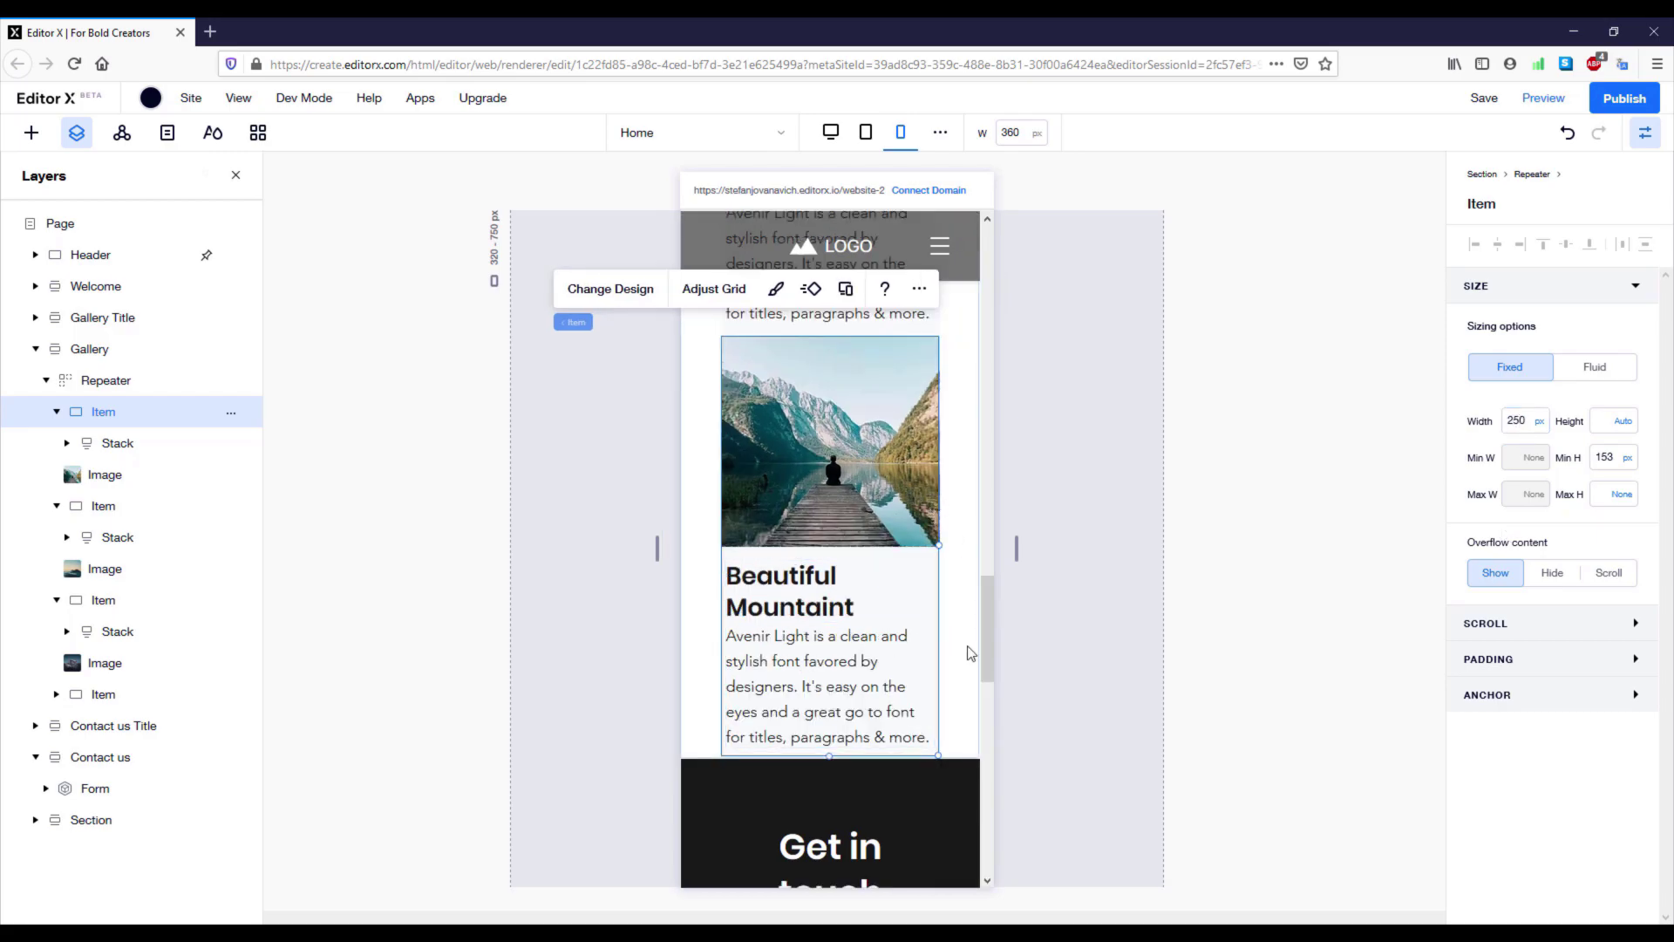
- Save the site and preview the contact form and footer in the mobile view
{"action": "left_click_drag", "start_coordinate": [984, 649], "coordinate": [1219, 361]}
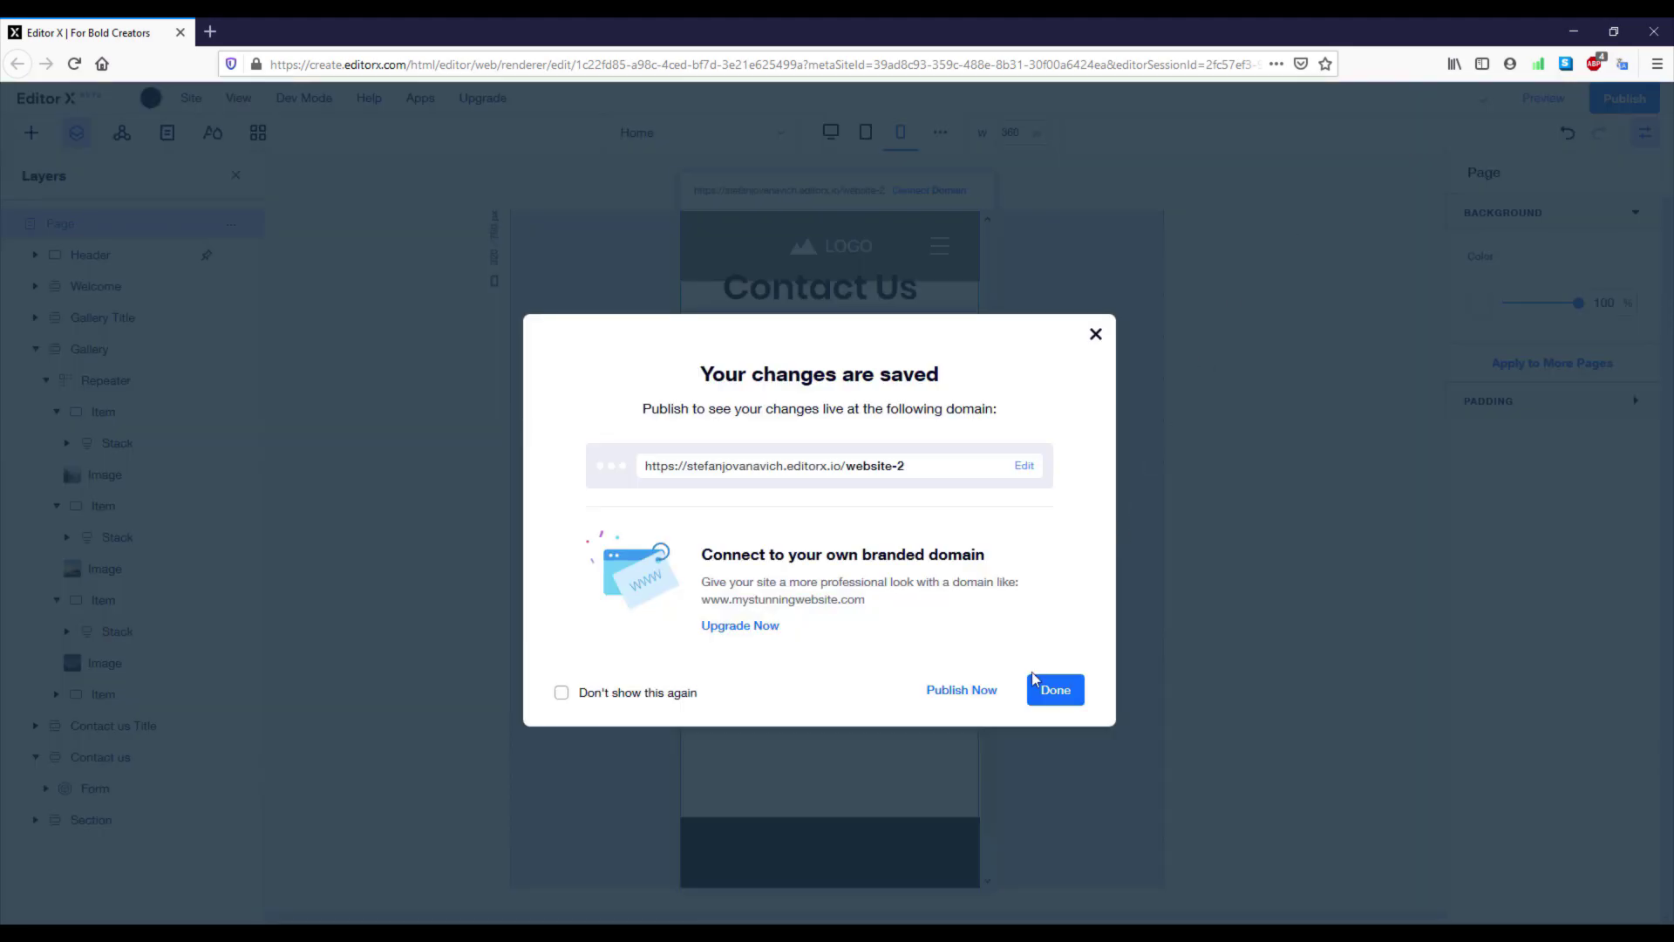
{"action": "left_click", "coordinate": [1053, 690]}
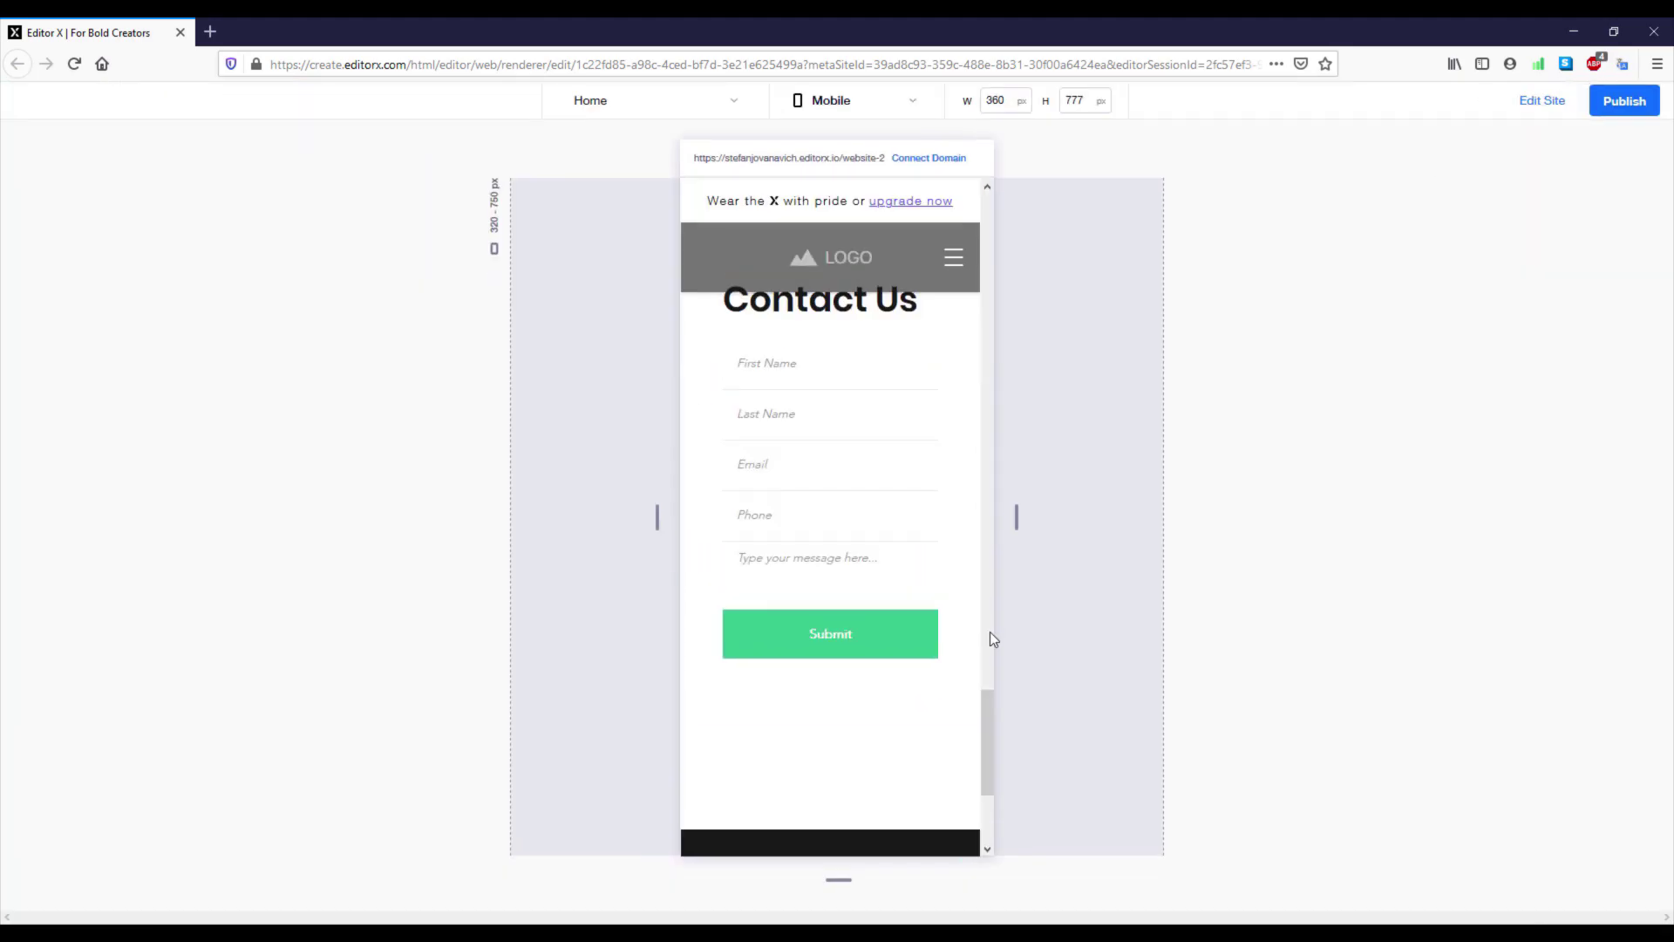
{"action": "left_click_drag", "start_coordinate": [992, 713], "coordinate": [1038, 704]}
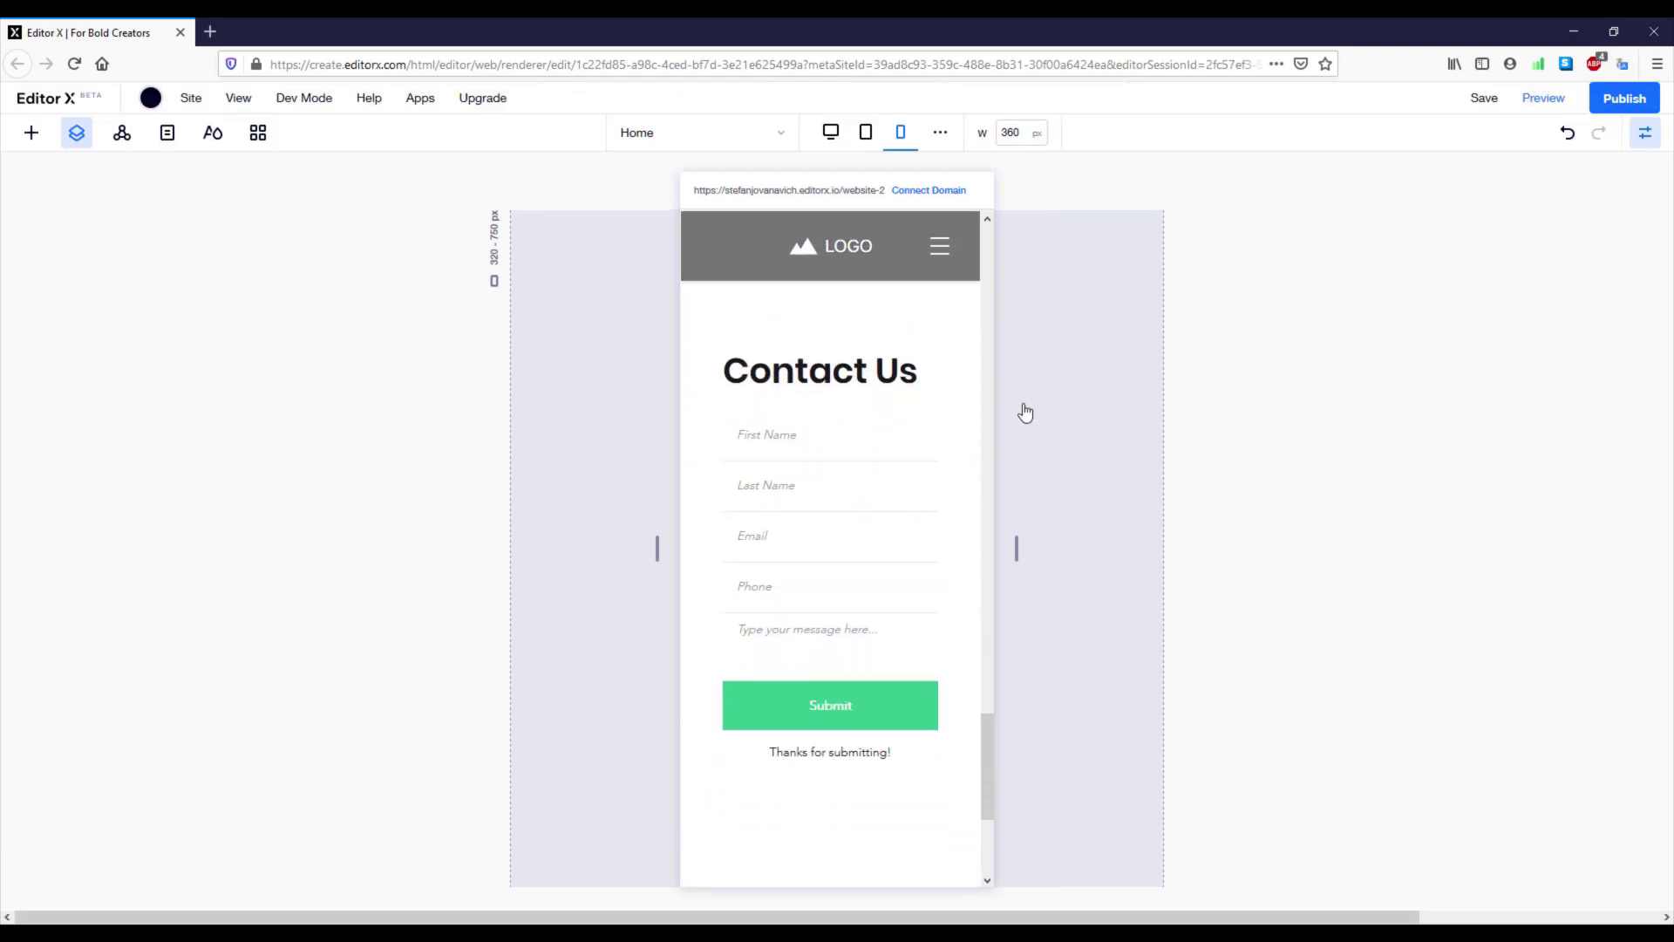
- Apply a Float-in animation to the contact form with the direction set to From bottom
{"action": "left_click", "coordinate": [830, 341]}
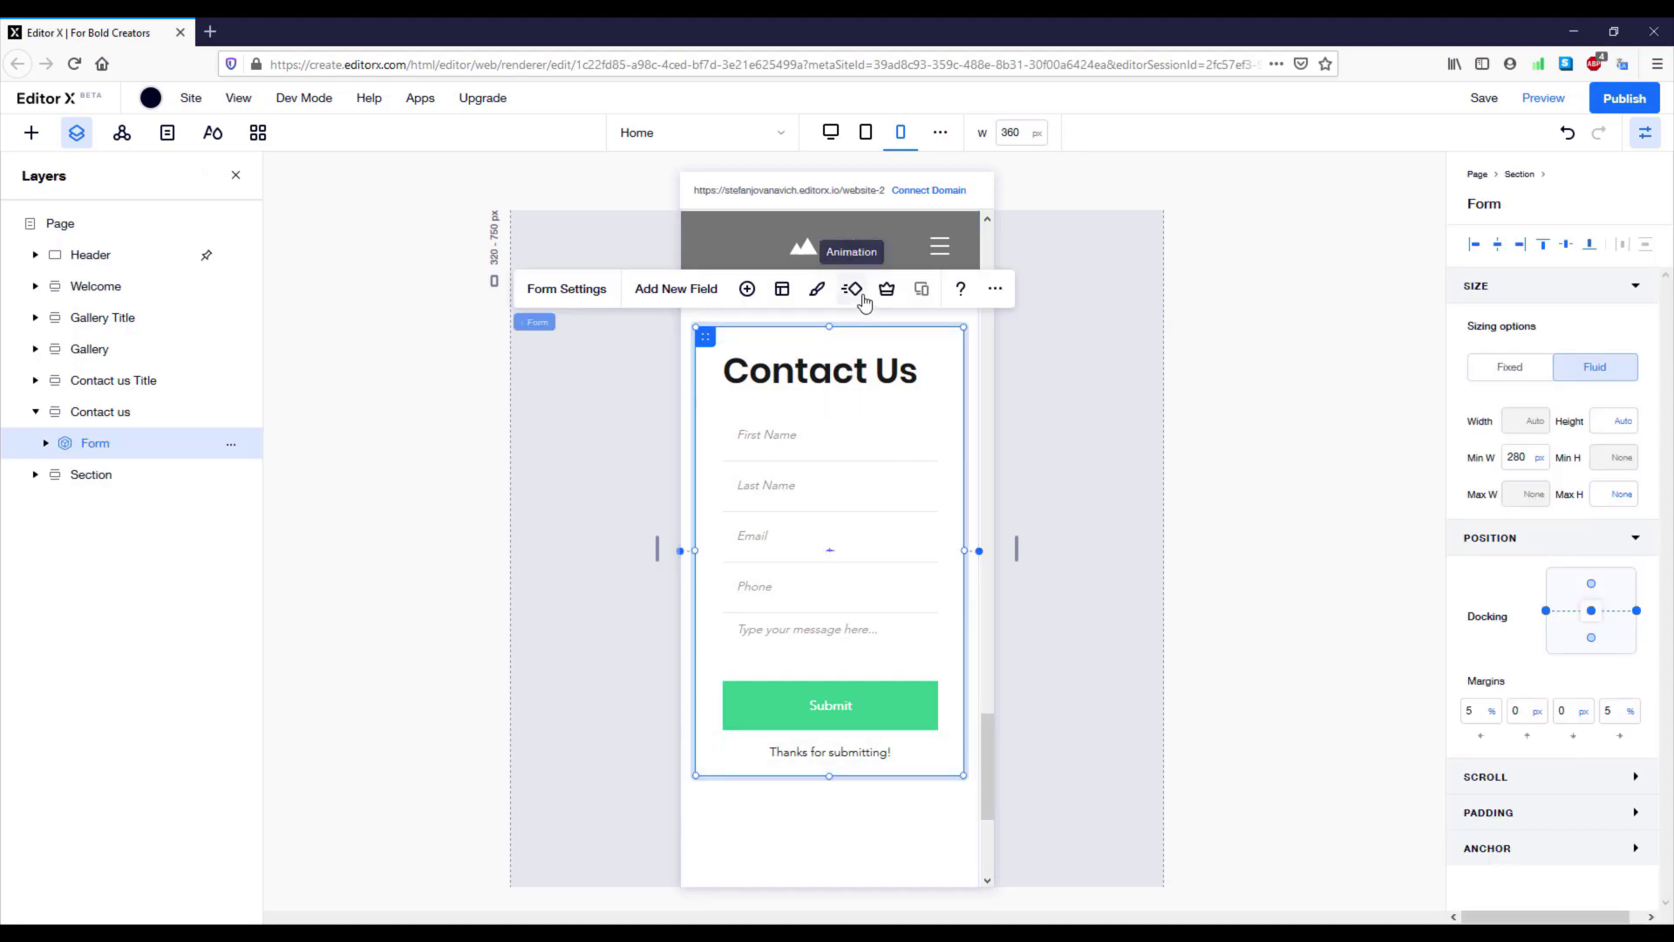
{"action": "left_click", "coordinate": [853, 289]}
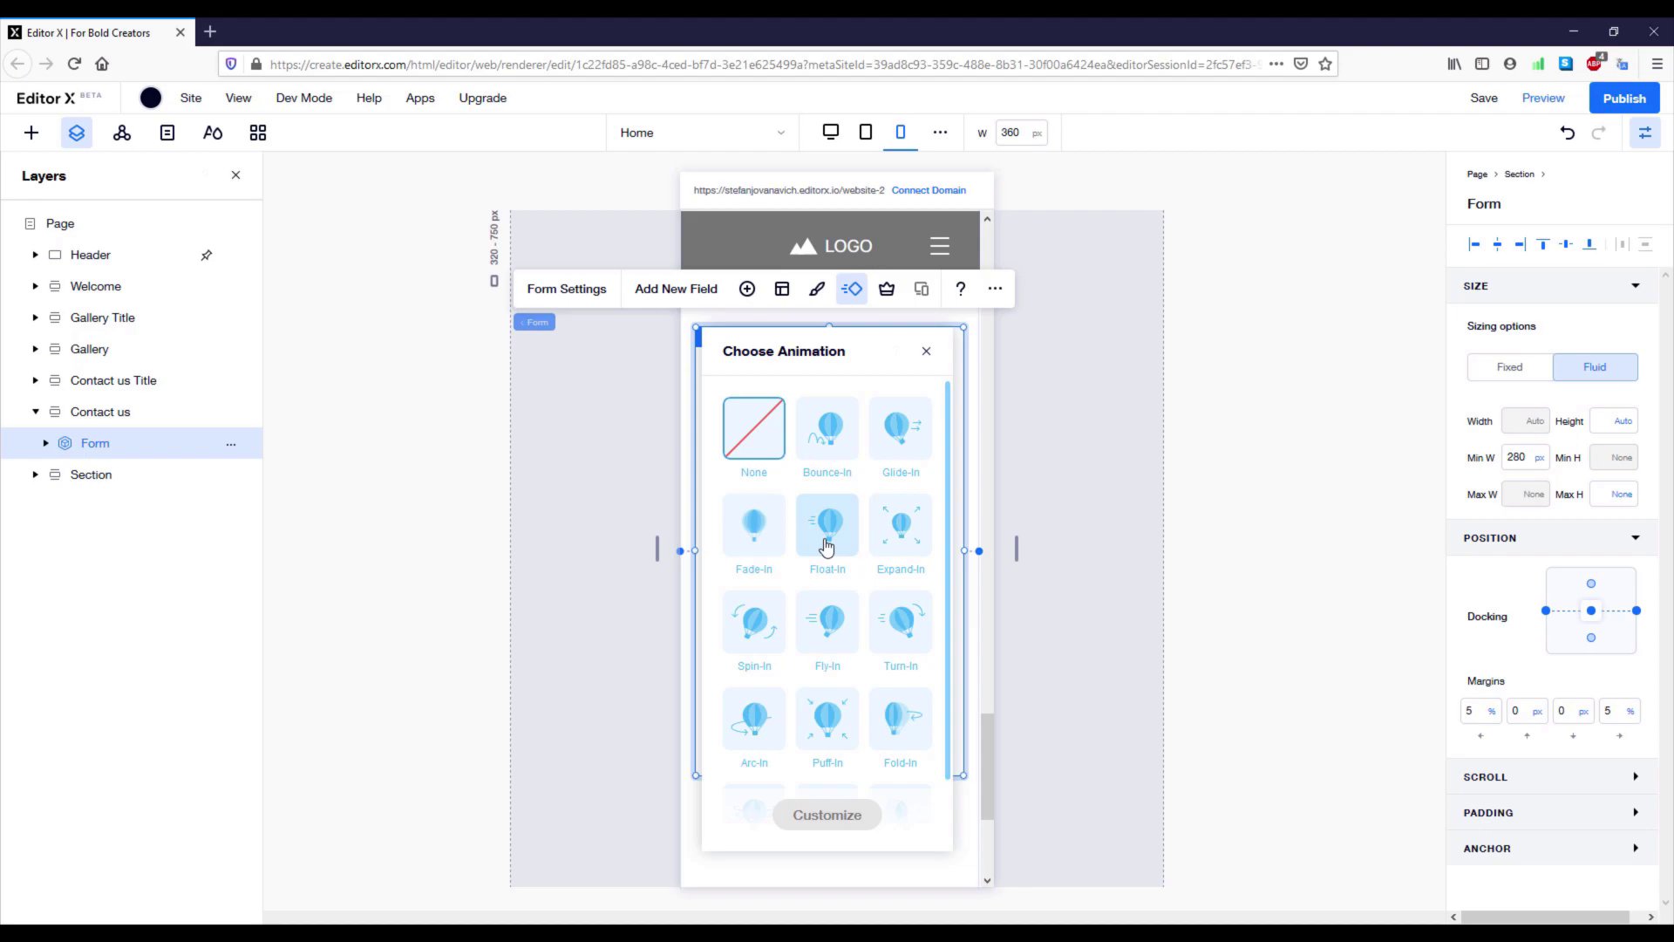
{"action": "left_click_drag", "start_coordinate": [852, 343], "coordinate": [1144, 344]}
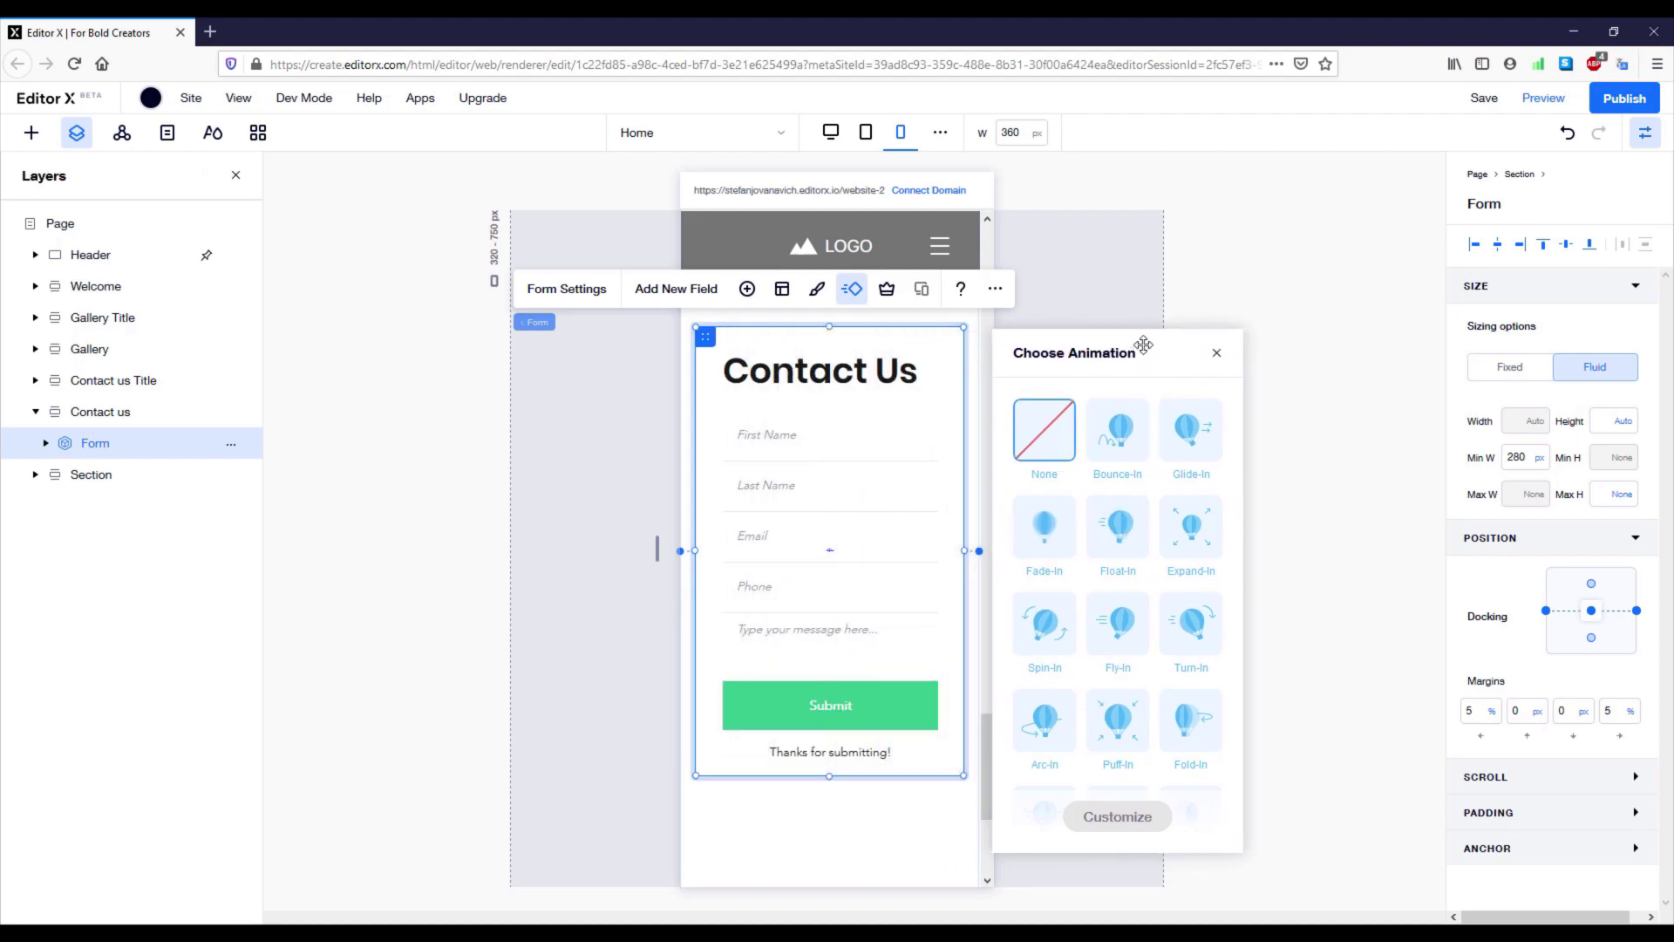
{"action": "left_click", "coordinate": [1122, 523]}
{"action": "left_click", "coordinate": [1134, 809]}
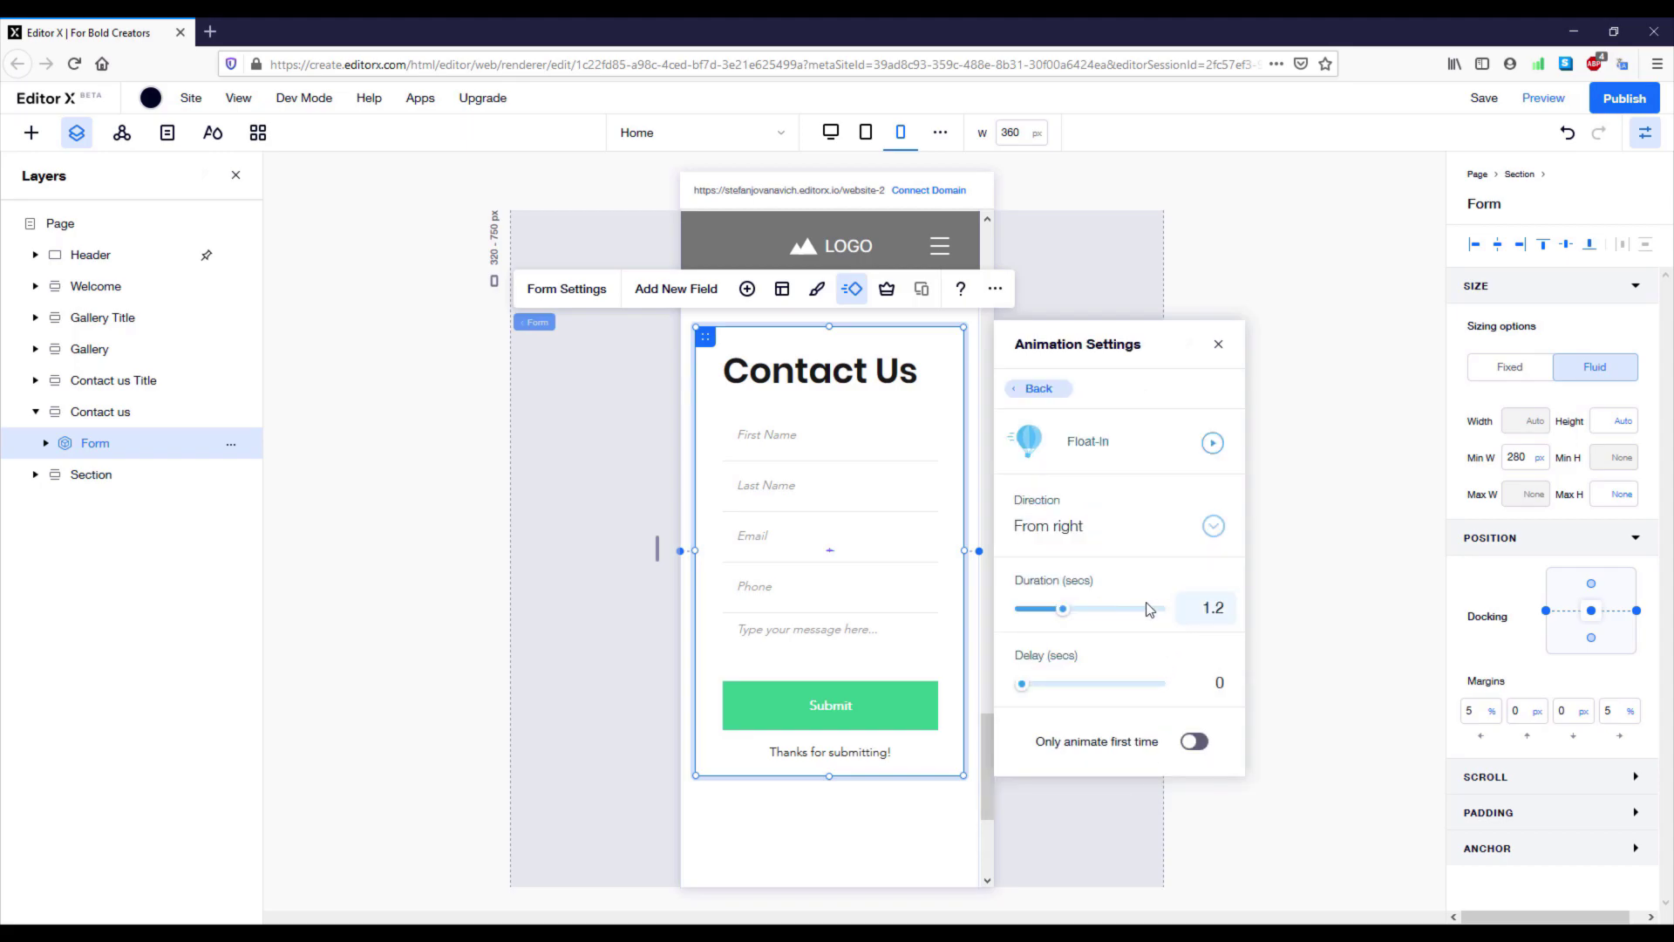
{"action": "left_click", "coordinate": [1213, 528]}
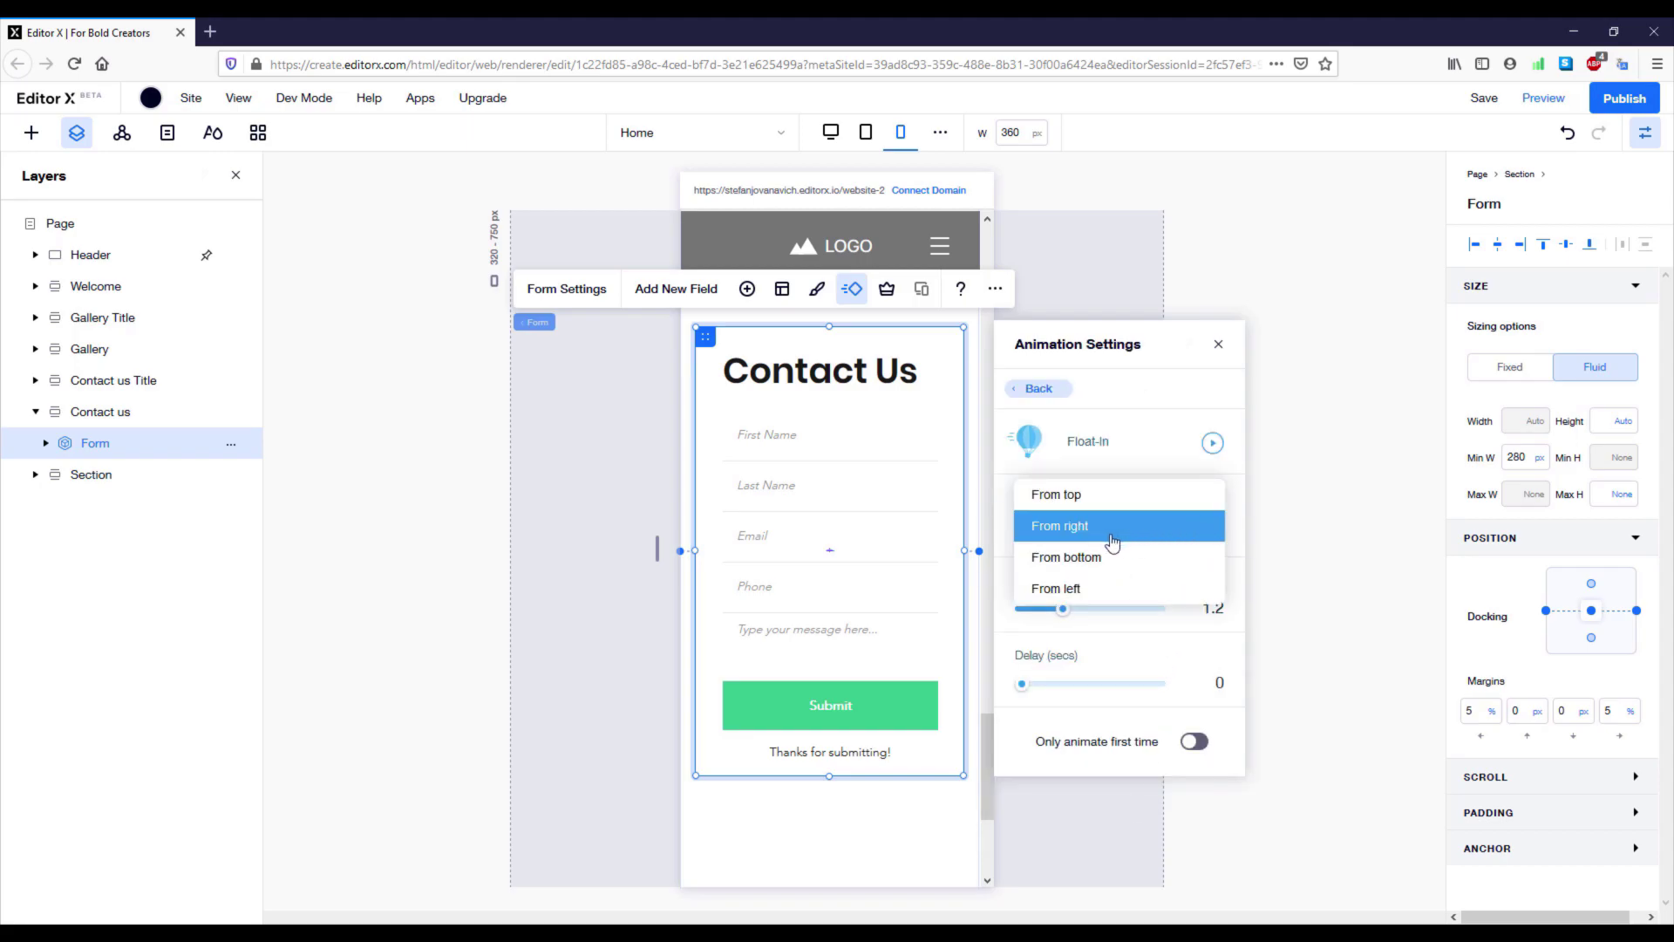
{"action": "left_click", "coordinate": [1087, 557]}
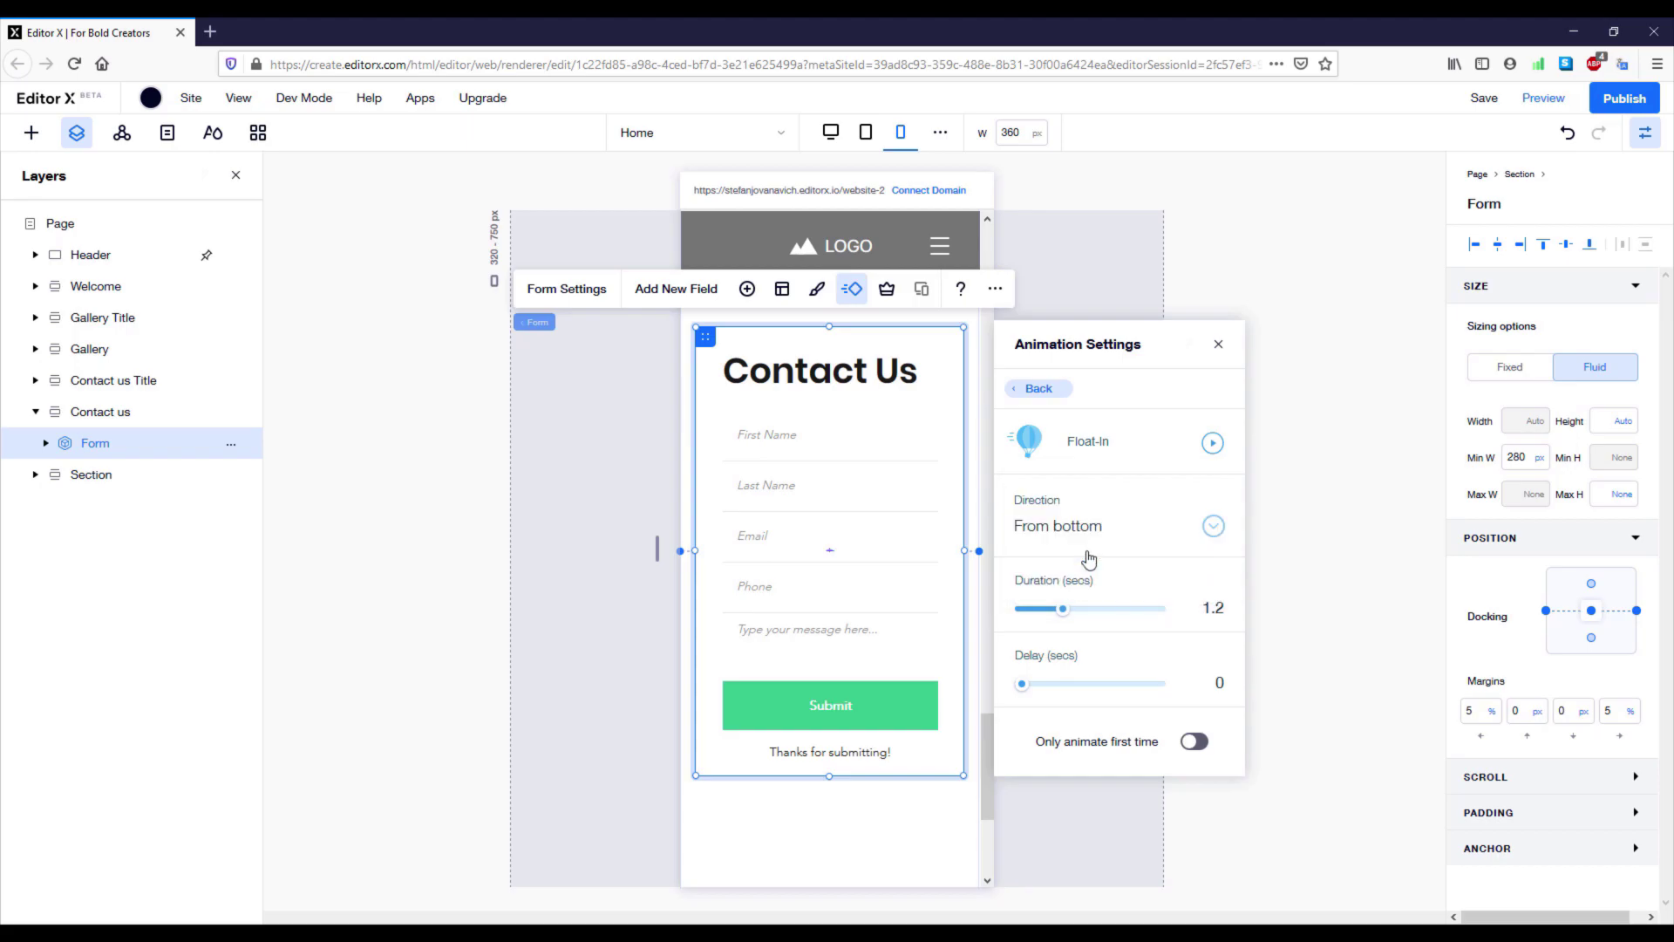
{"action": "left_click", "coordinate": [1218, 347]}
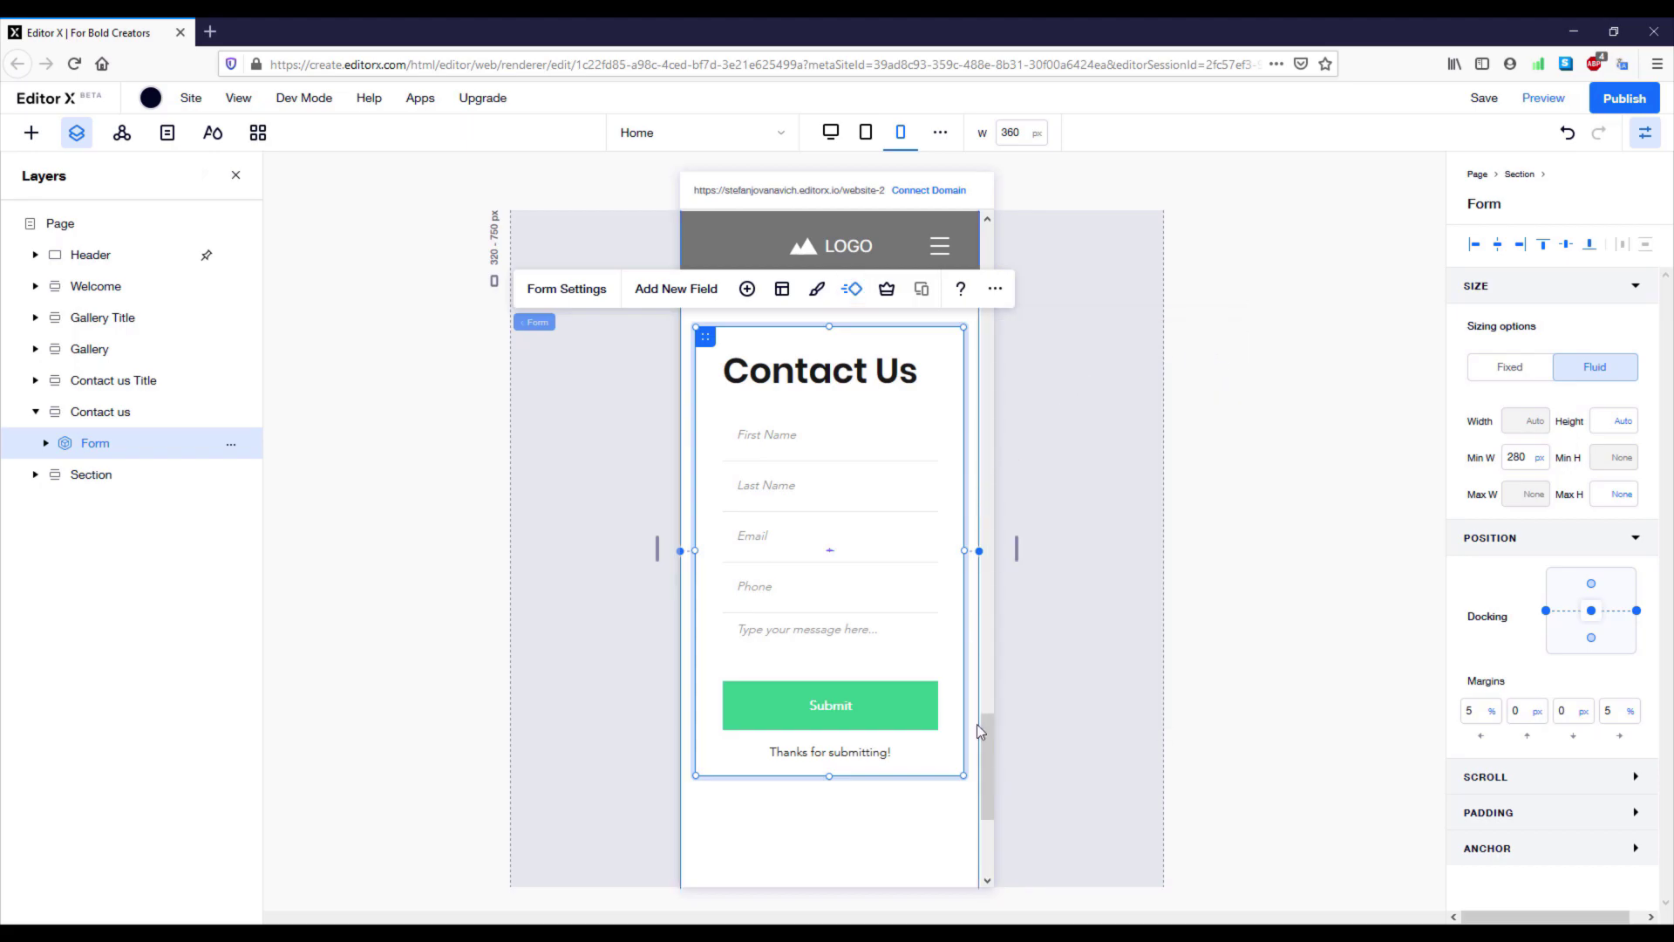
- Save the site, preview the mobile page from the welcome section down to the contact form, and return to editing
{"action": "left_click_drag", "start_coordinate": [986, 750], "coordinate": [1003, 249]}
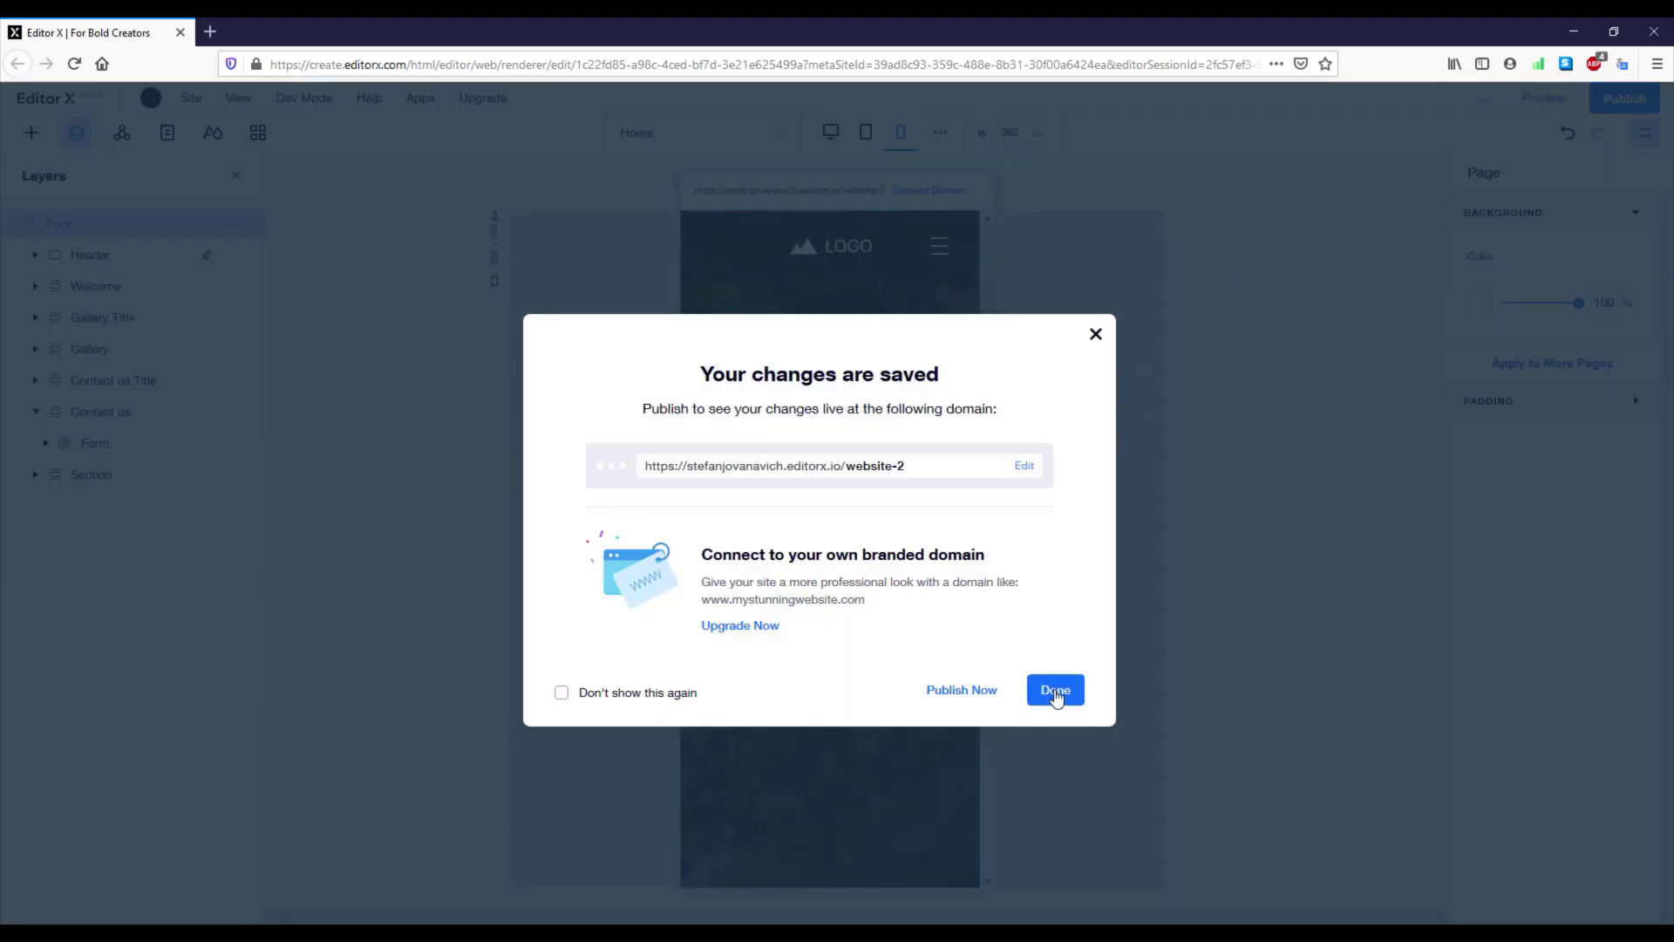
{"action": "left_click", "coordinate": [1056, 691]}
{"action": "left_click", "coordinate": [1534, 111]}
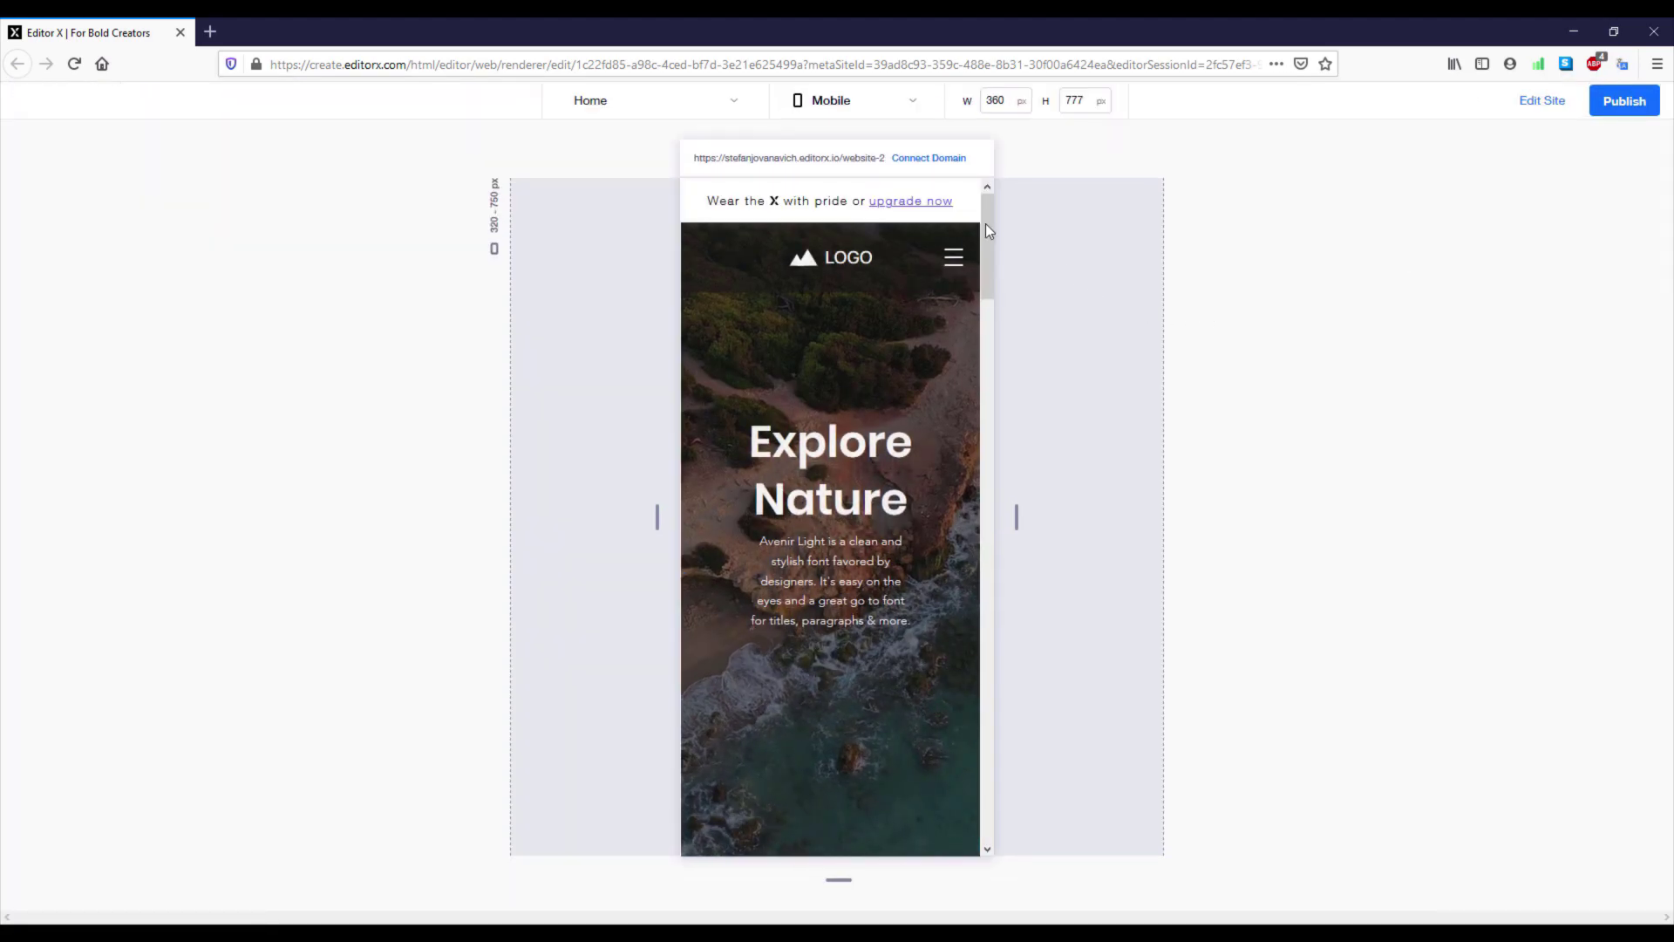
{"action": "left_click_drag", "start_coordinate": [986, 240], "coordinate": [971, 718]}
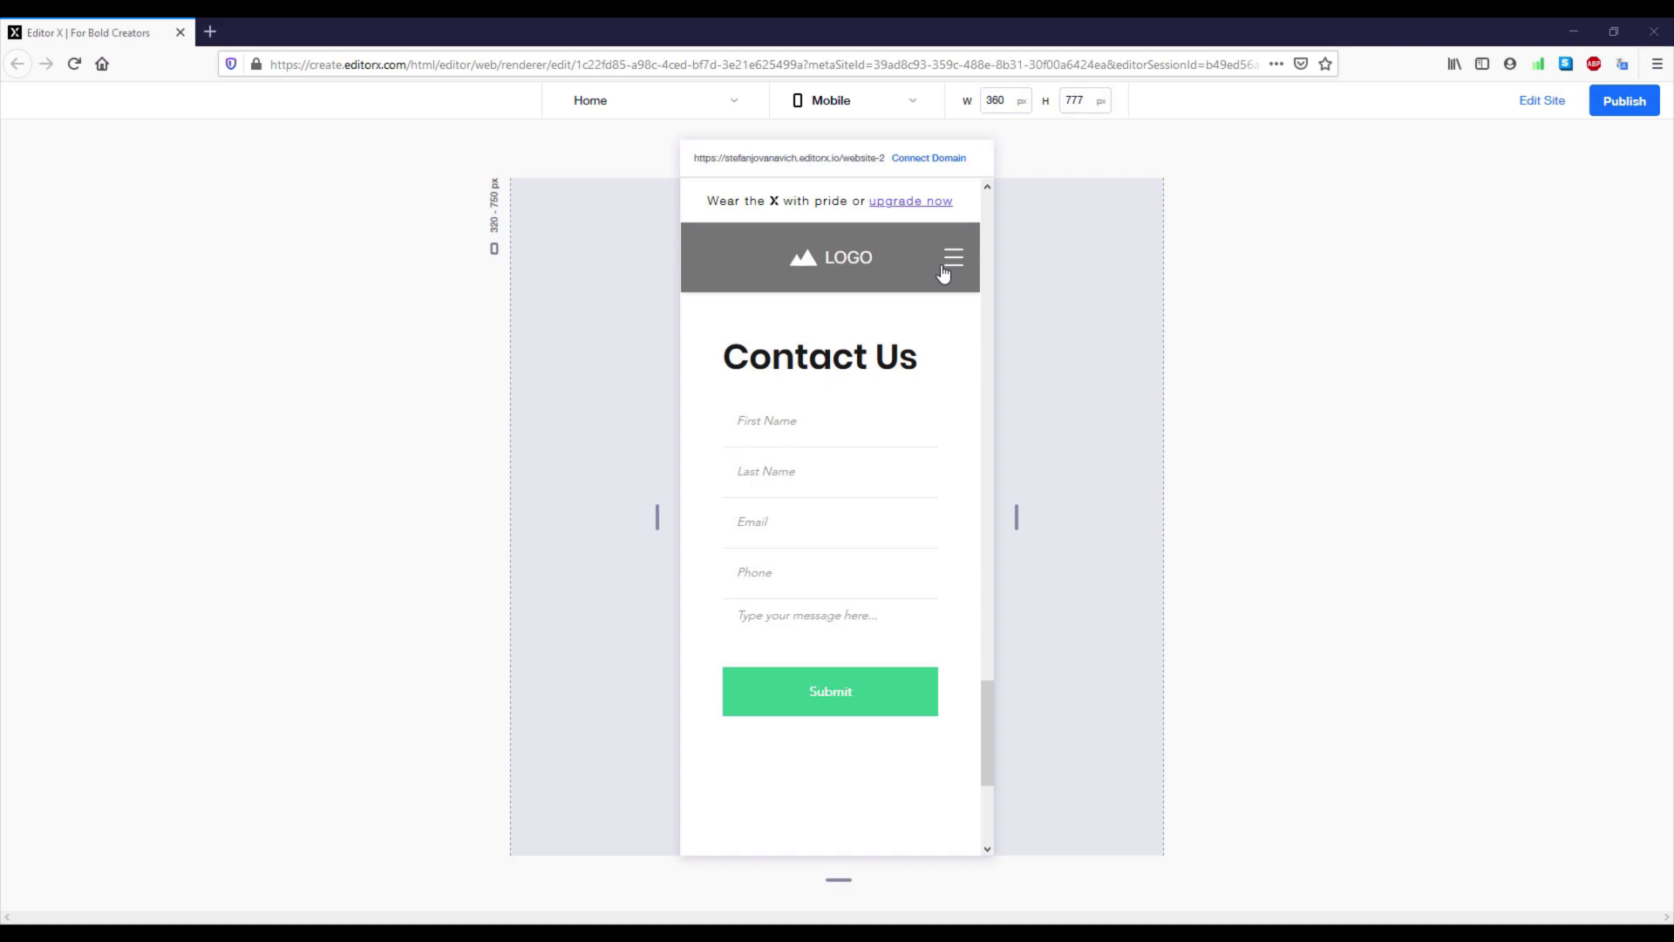
{"action": "left_click", "coordinate": [1533, 115]}
- Apply a Float-in animation from the right to the header's menu icon in the mobile layout
{"action": "left_click", "coordinate": [941, 250]}
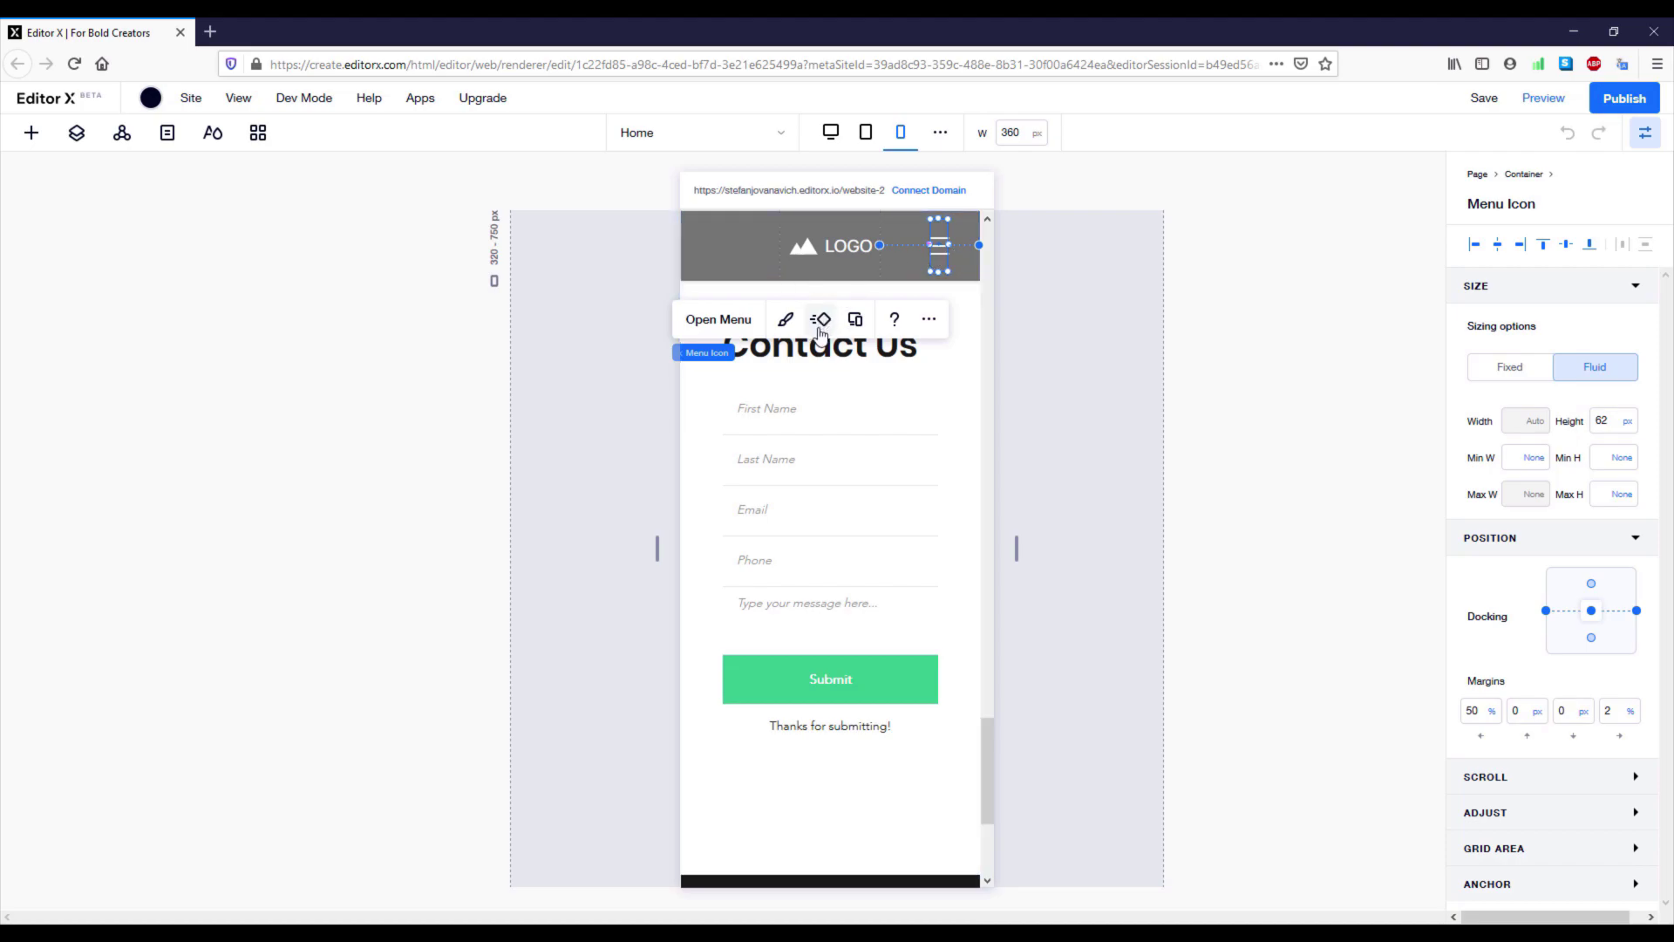
{"action": "left_click", "coordinate": [820, 321]}
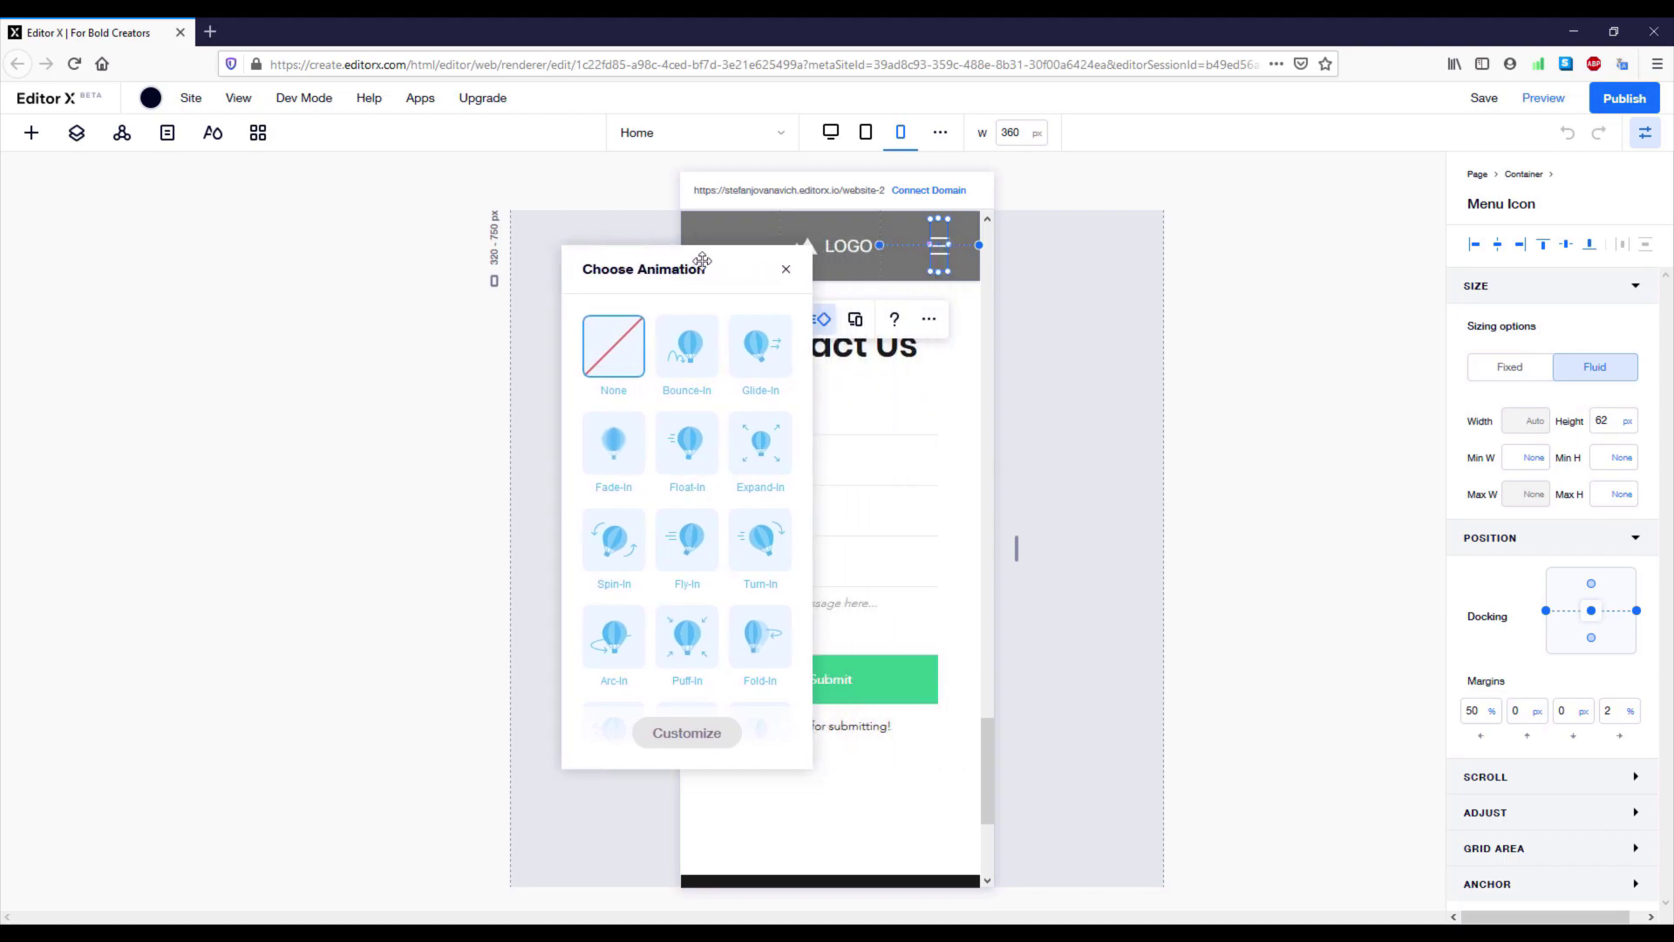
{"action": "left_click", "coordinate": [701, 438]}
{"action": "left_click", "coordinate": [686, 731]}
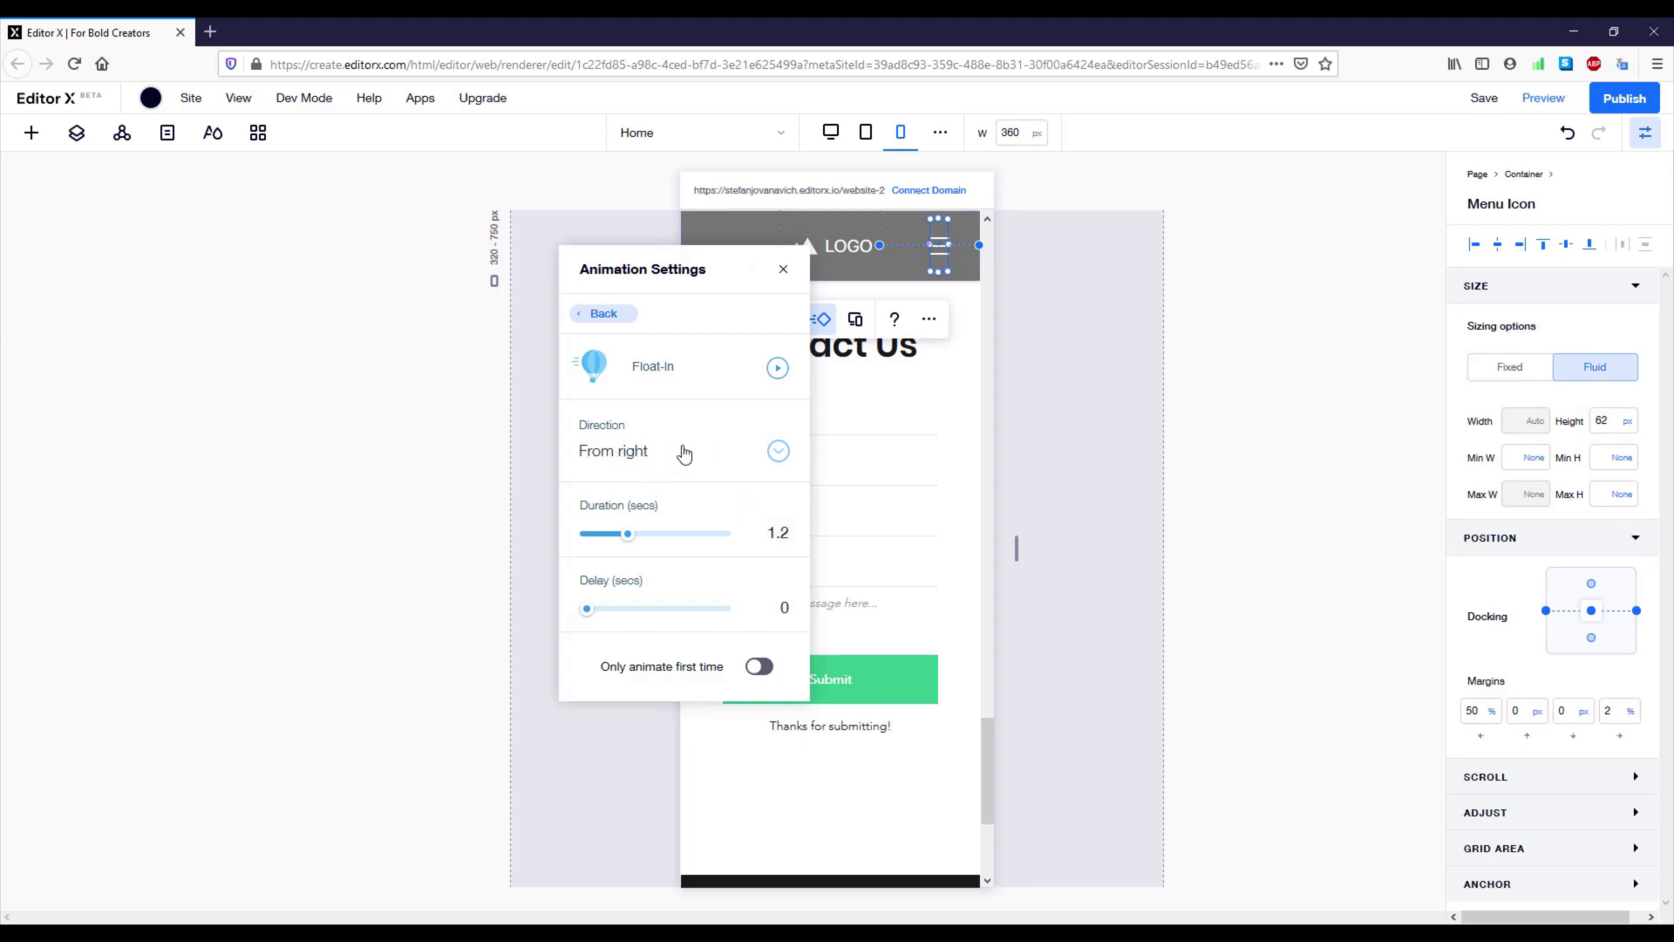
{"action": "left_click", "coordinate": [780, 271]}
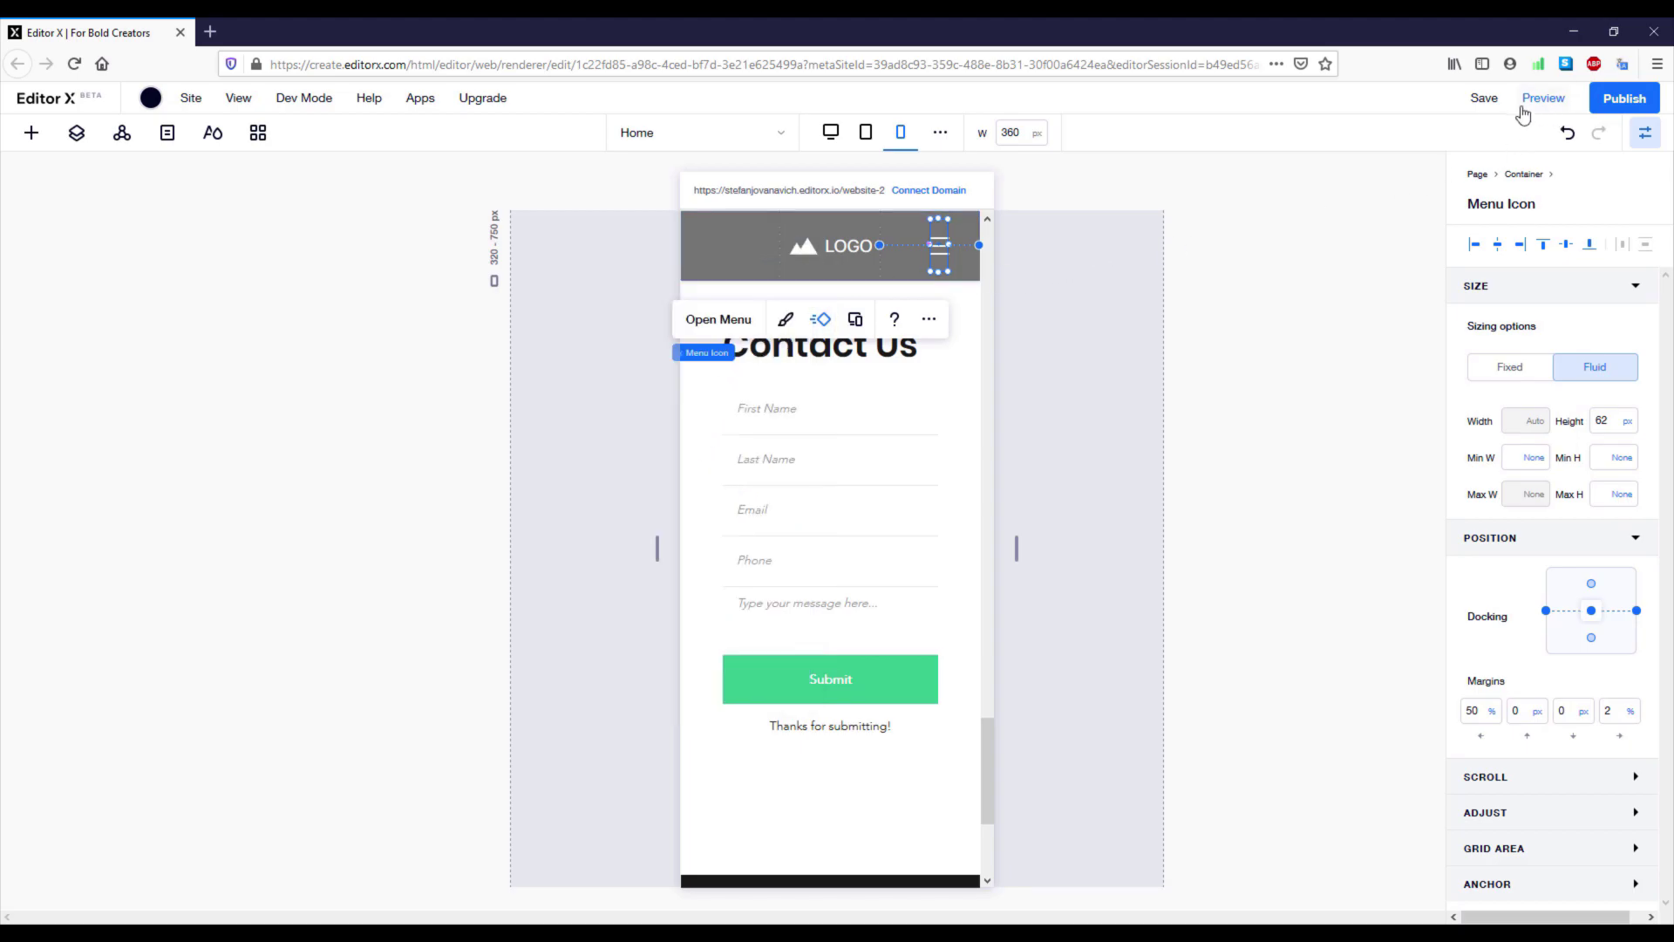
- Save the site, preview the header's menu icon at the top of the mobile page, and return to editing
{"action": "key", "text": "ctrl+s"}
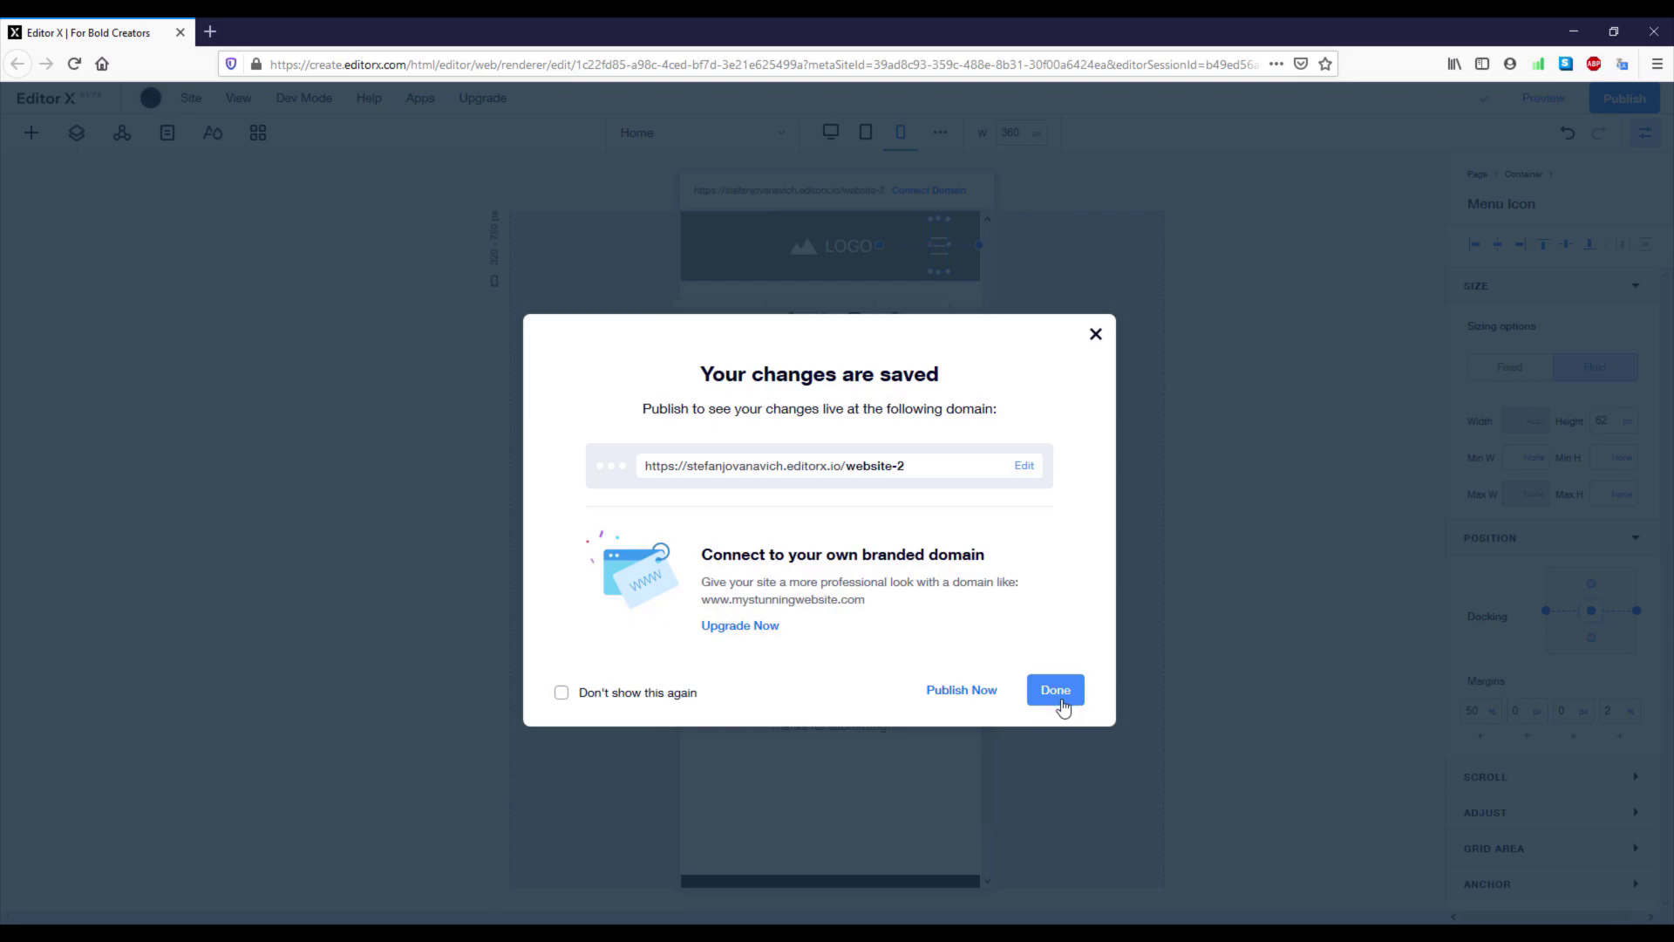
{"action": "left_click", "coordinate": [1056, 689]}
{"action": "scroll", "coordinate": [976, 761], "scroll_direction": "up", "scroll_amount": 4}
{"action": "left_click", "coordinate": [1030, 614]}
{"action": "scroll", "coordinate": [1034, 610], "scroll_direction": "up", "scroll_amount": 5}
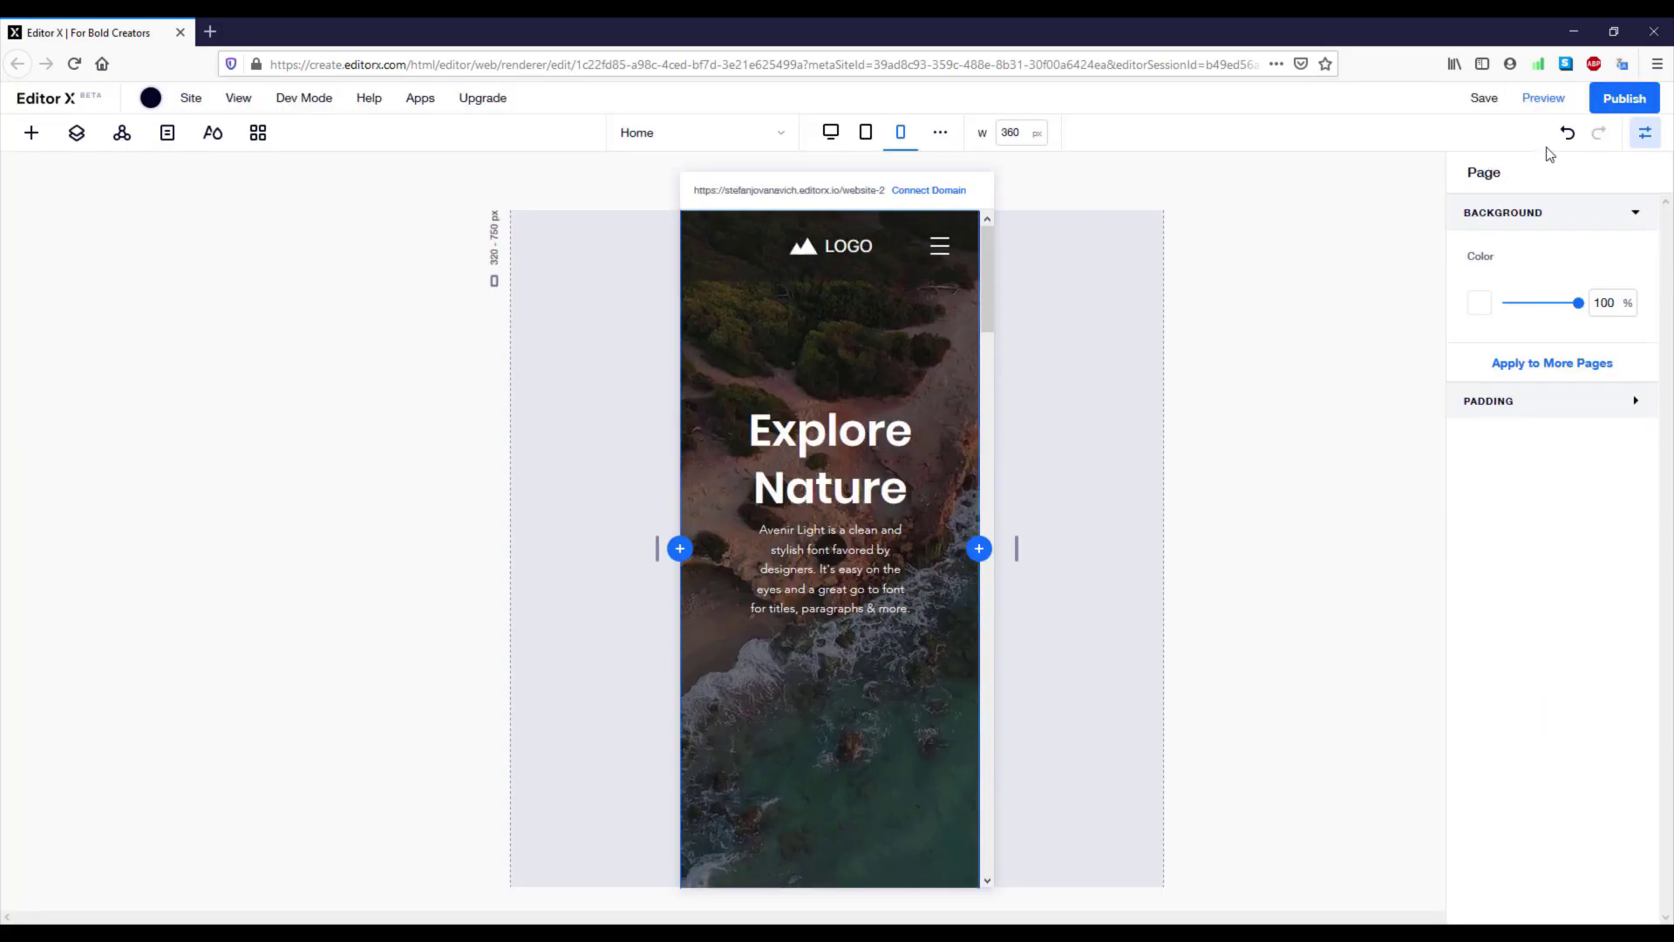
{"action": "key", "text": "ctrl+p"}
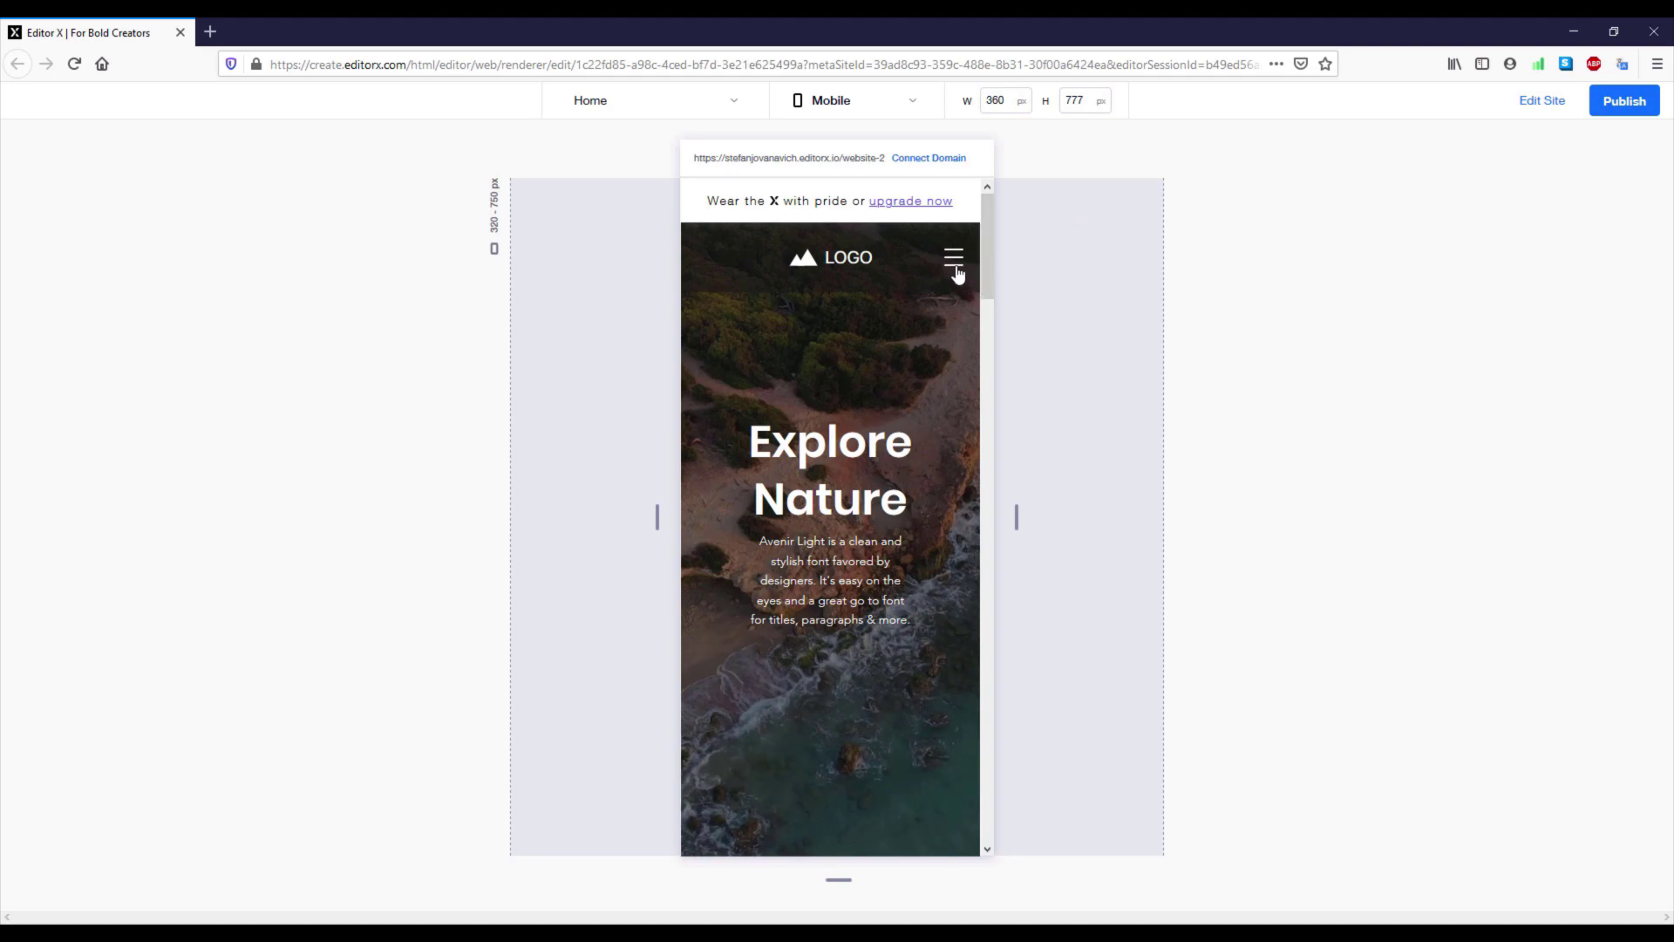
{"action": "left_click", "coordinate": [1542, 101]}
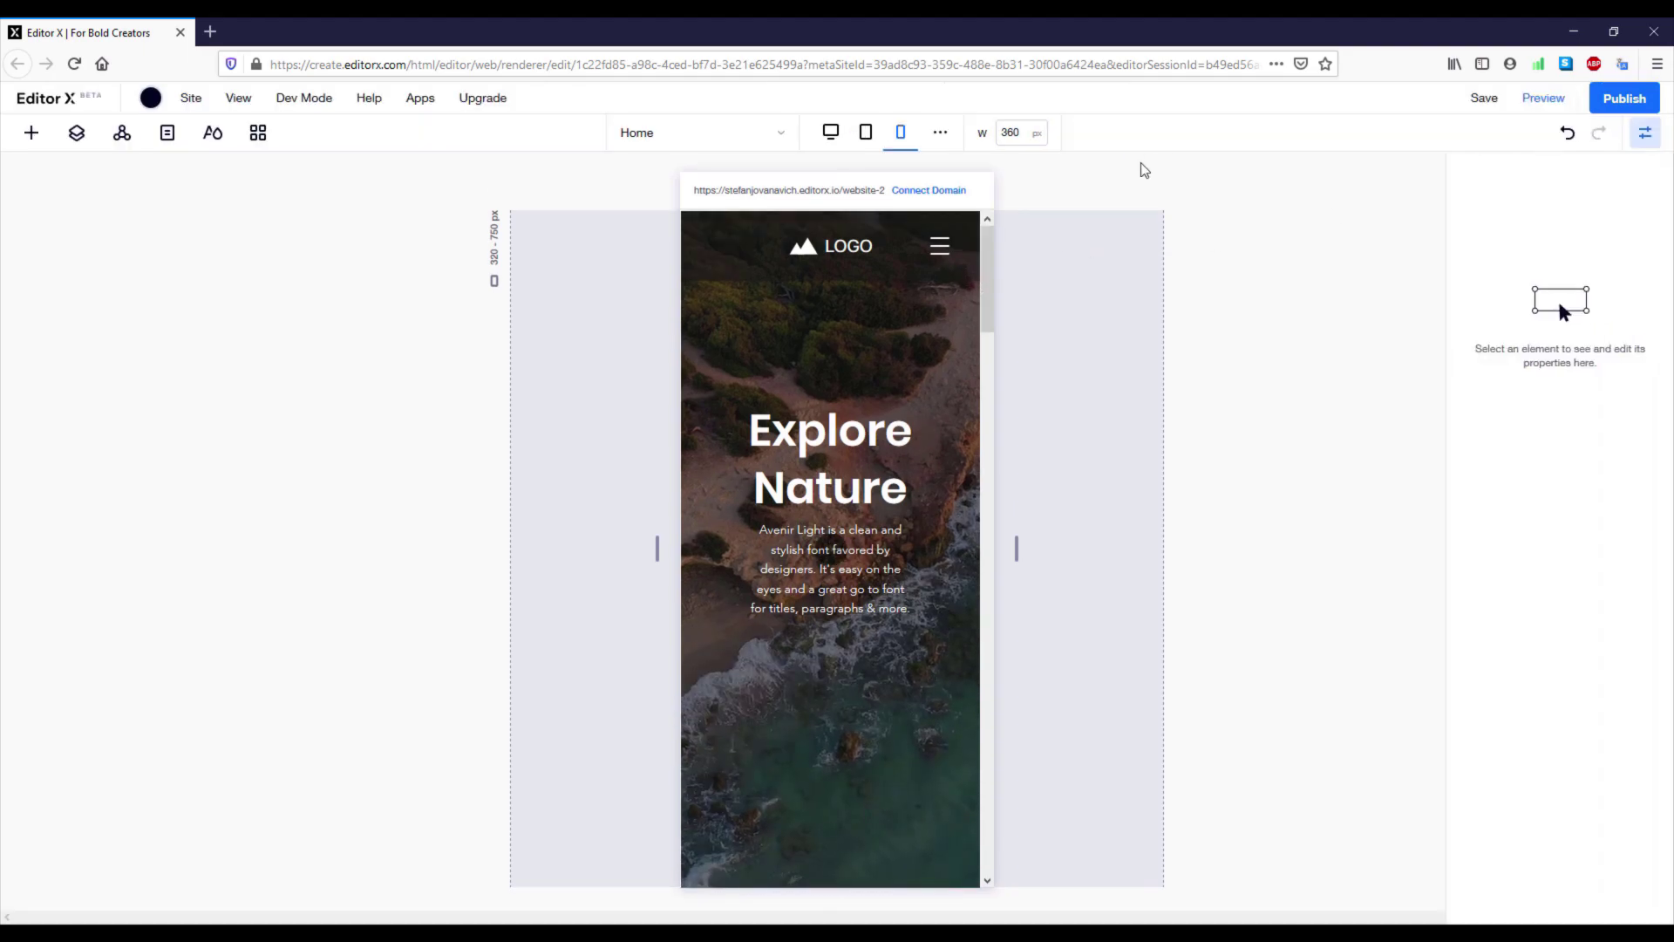
- In the desktop layout, add an anchor named "Contact us" to the text stack in the Contact us Title section
{"action": "left_click", "coordinate": [833, 150]}
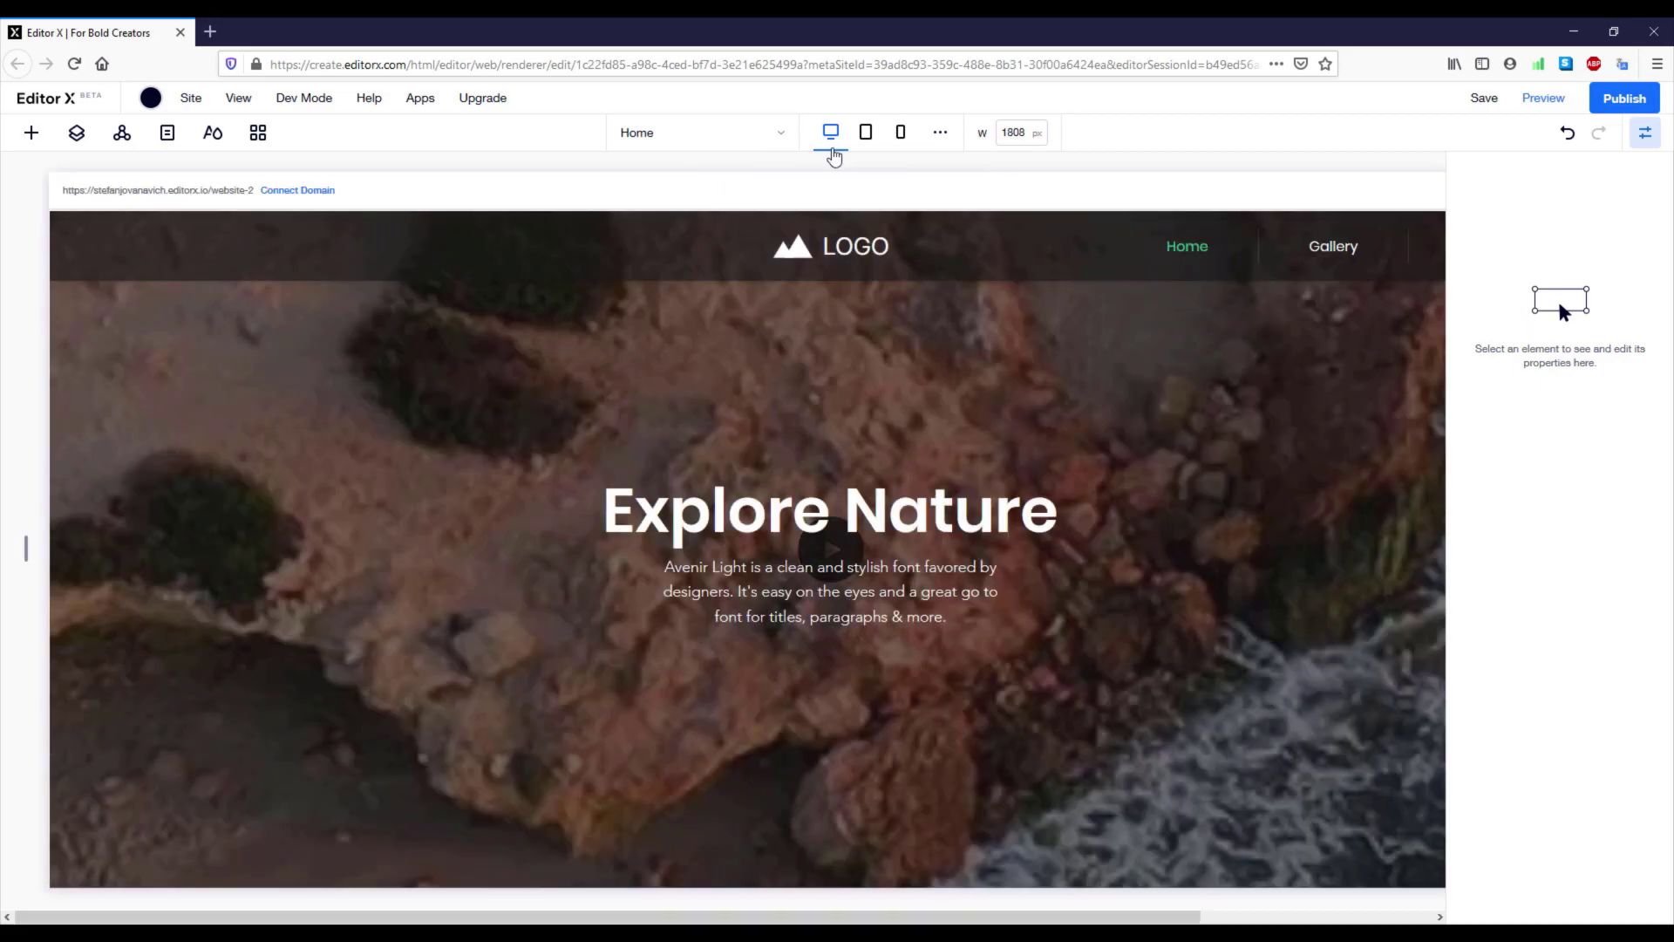
{"action": "left_click_drag", "start_coordinate": [883, 922], "coordinate": [1033, 921]}
{"action": "scroll", "coordinate": [995, 750], "scroll_direction": "down", "scroll_amount": 15}
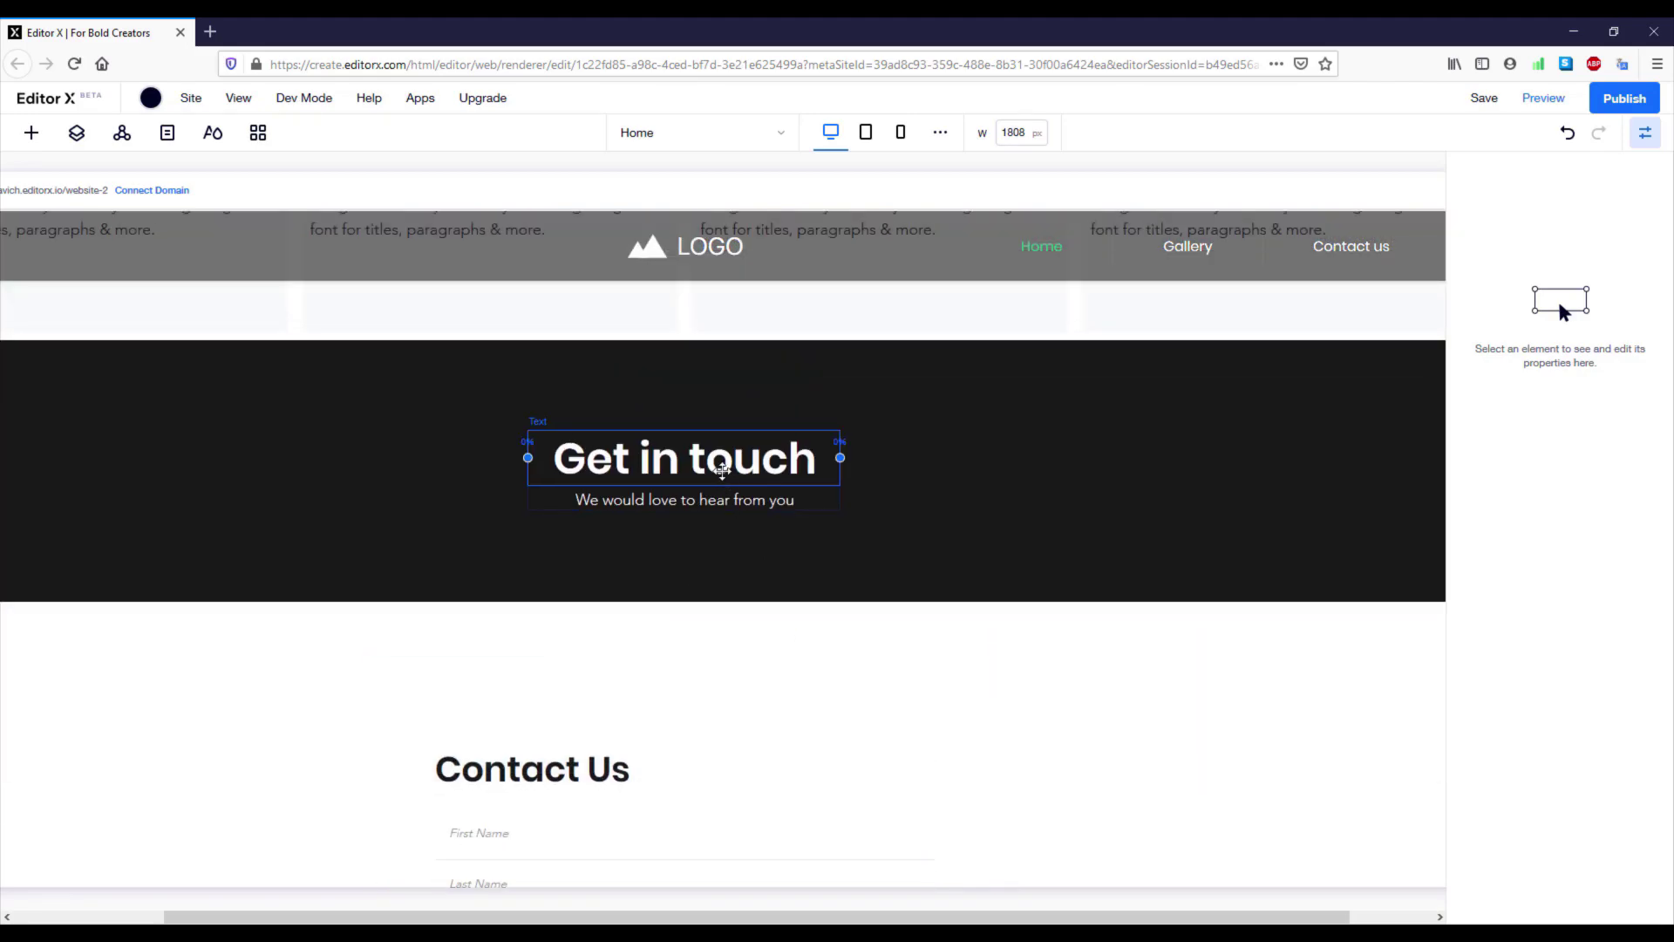
{"action": "left_click", "coordinate": [685, 450]}
{"action": "left_click", "coordinate": [86, 139]}
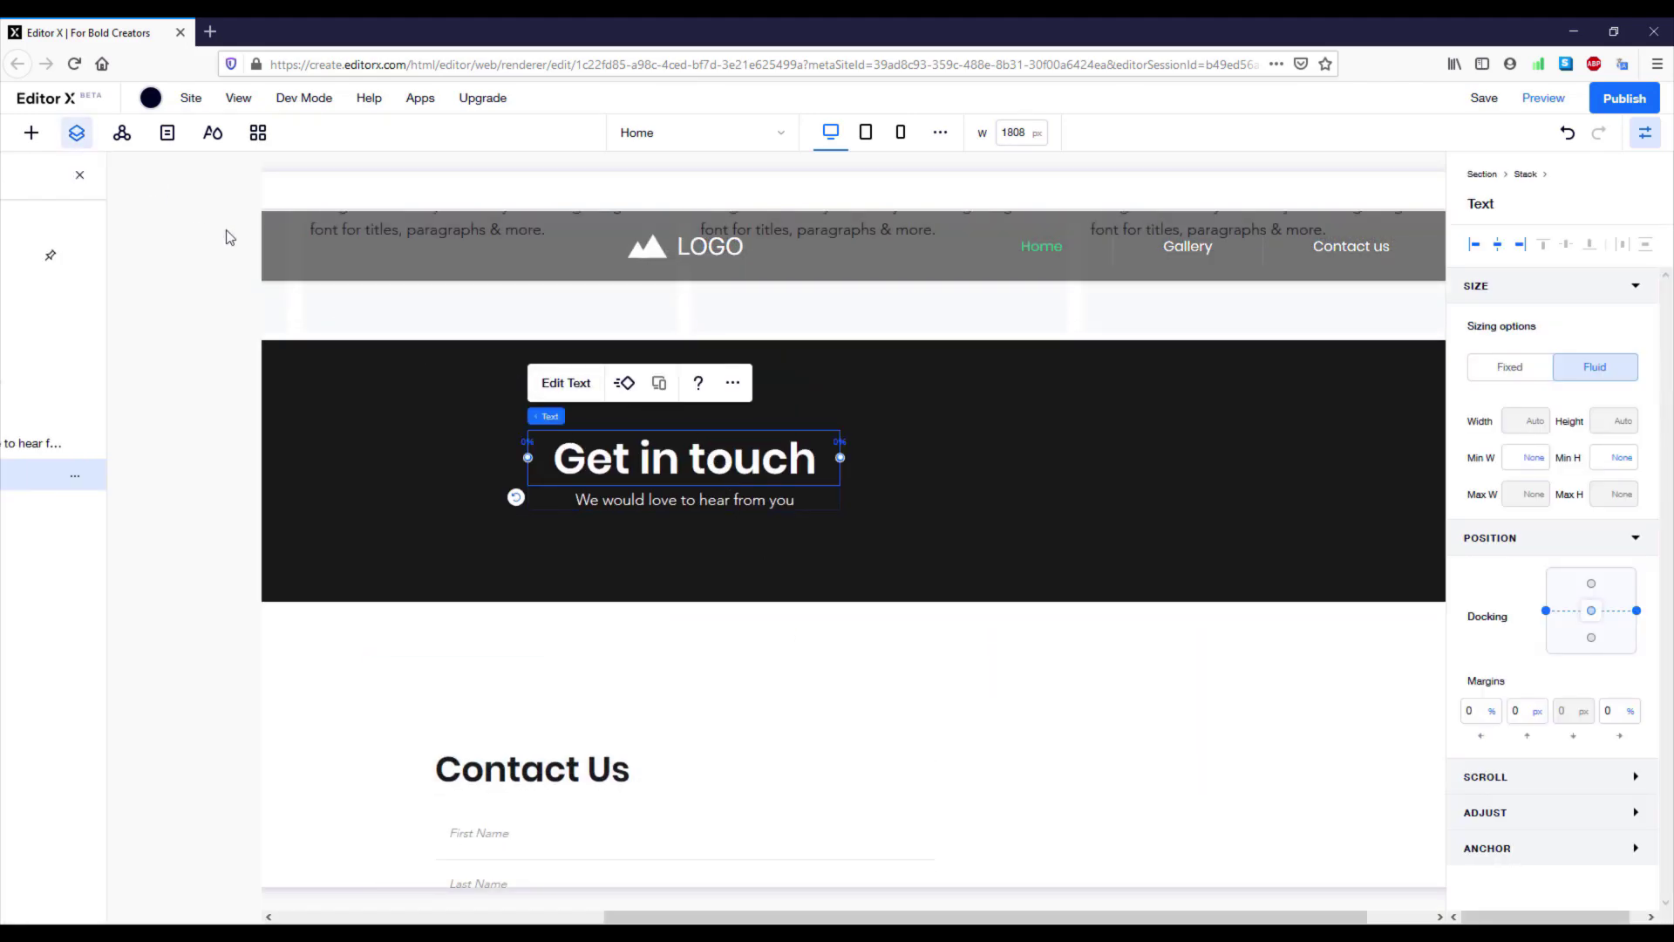
{"action": "key", "text": "Escape"}
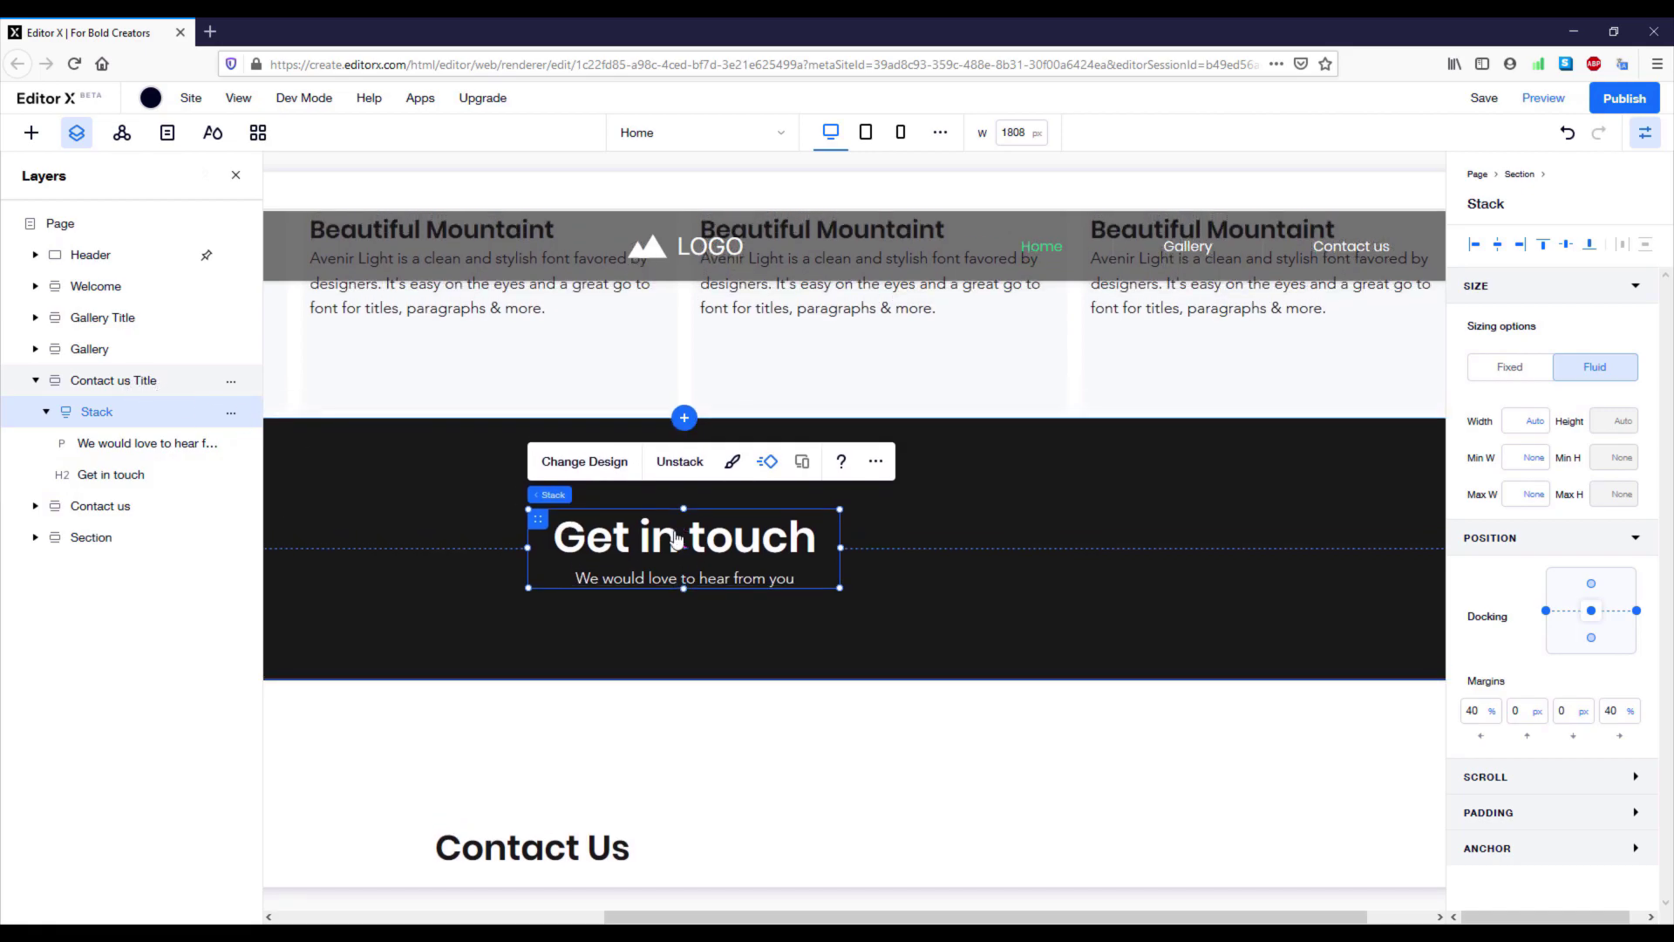
{"action": "left_click", "coordinate": [1636, 850]}
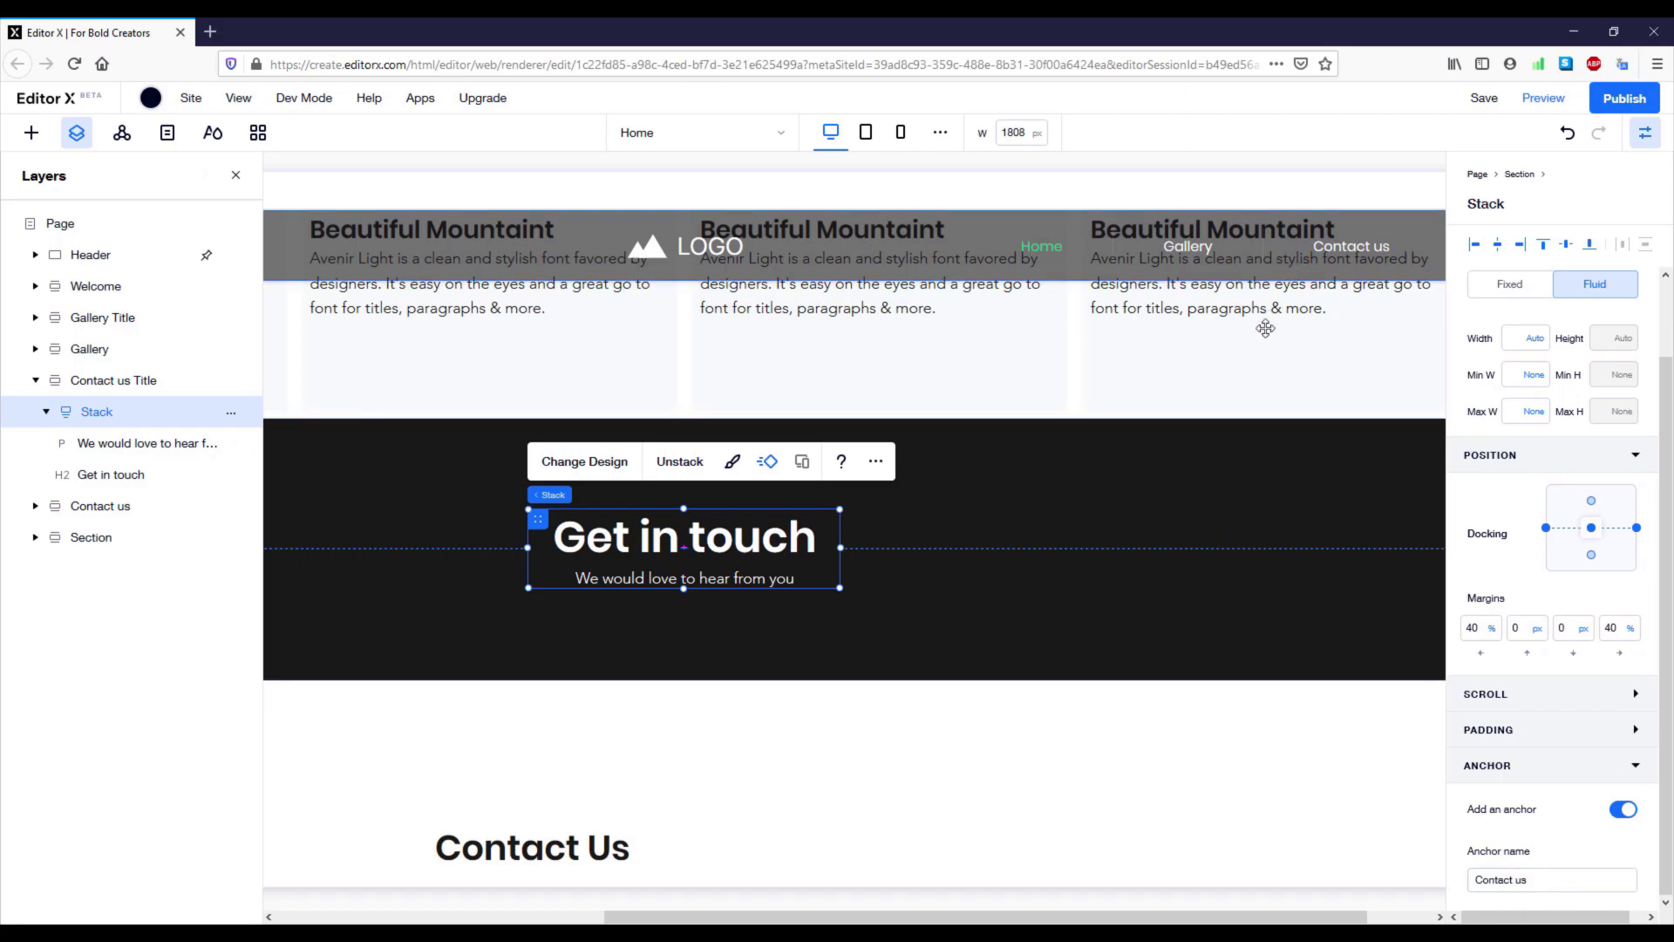
- Add a header menu item named "Contact us" that links to the Contact us anchor on the Home page
{"action": "scroll", "coordinate": [1264, 329], "scroll_direction": "up", "scroll_amount": 4}
{"action": "left_click", "coordinate": [1353, 247]}
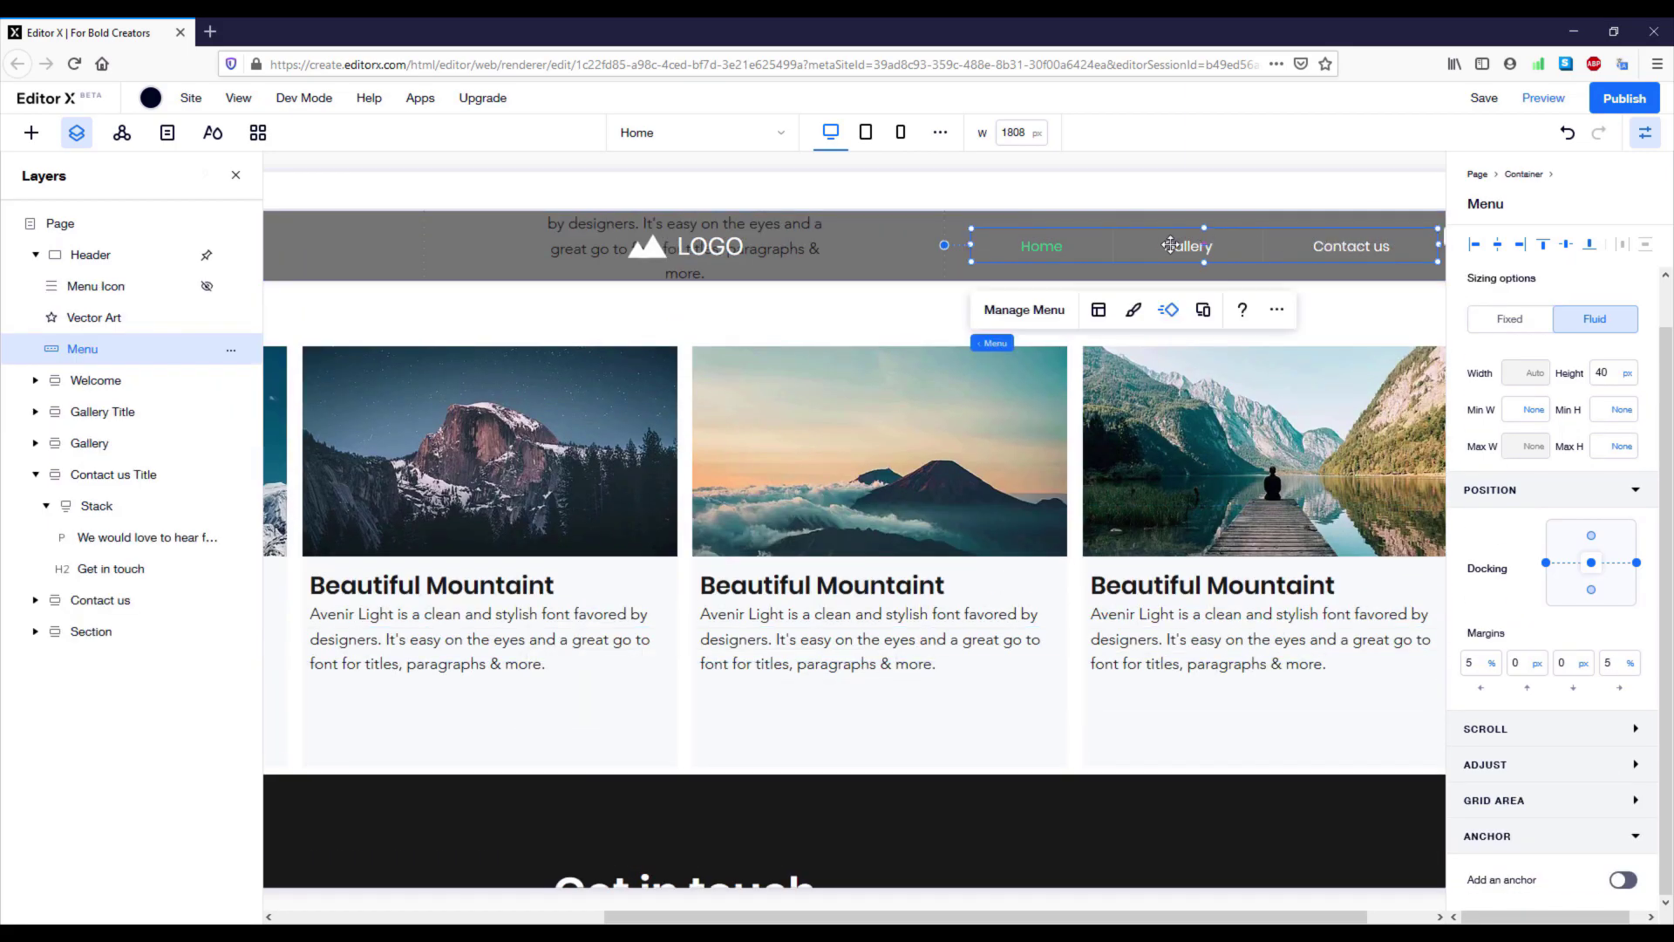
{"action": "left_click", "coordinate": [1024, 311]}
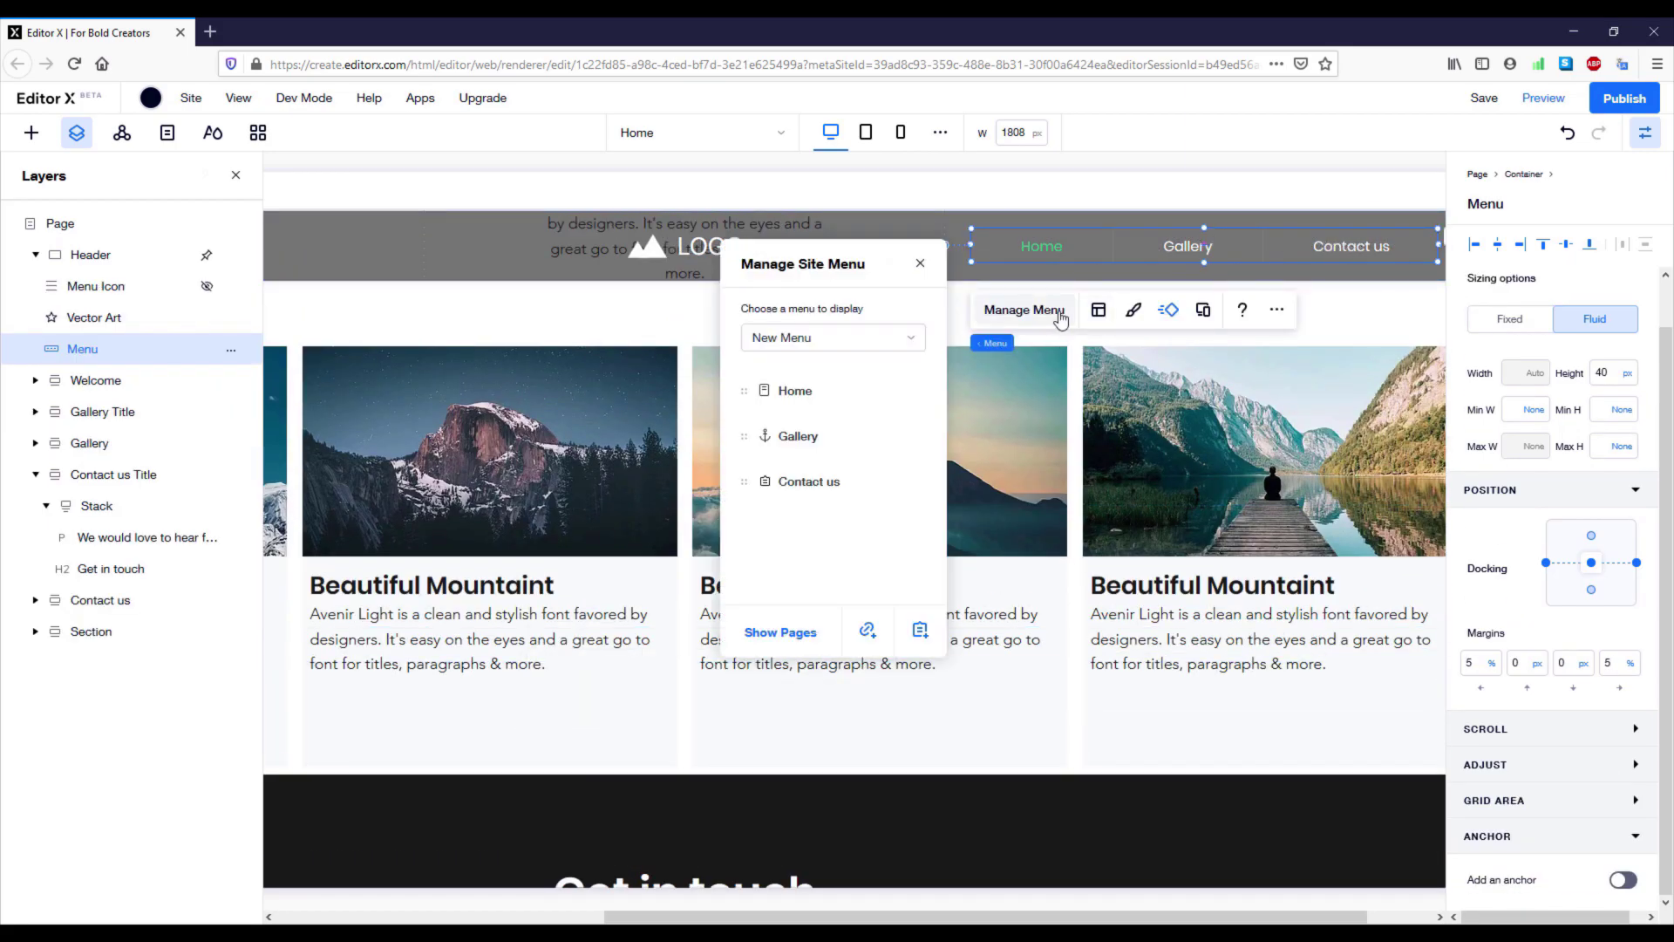
{"action": "left_click", "coordinate": [867, 631]}
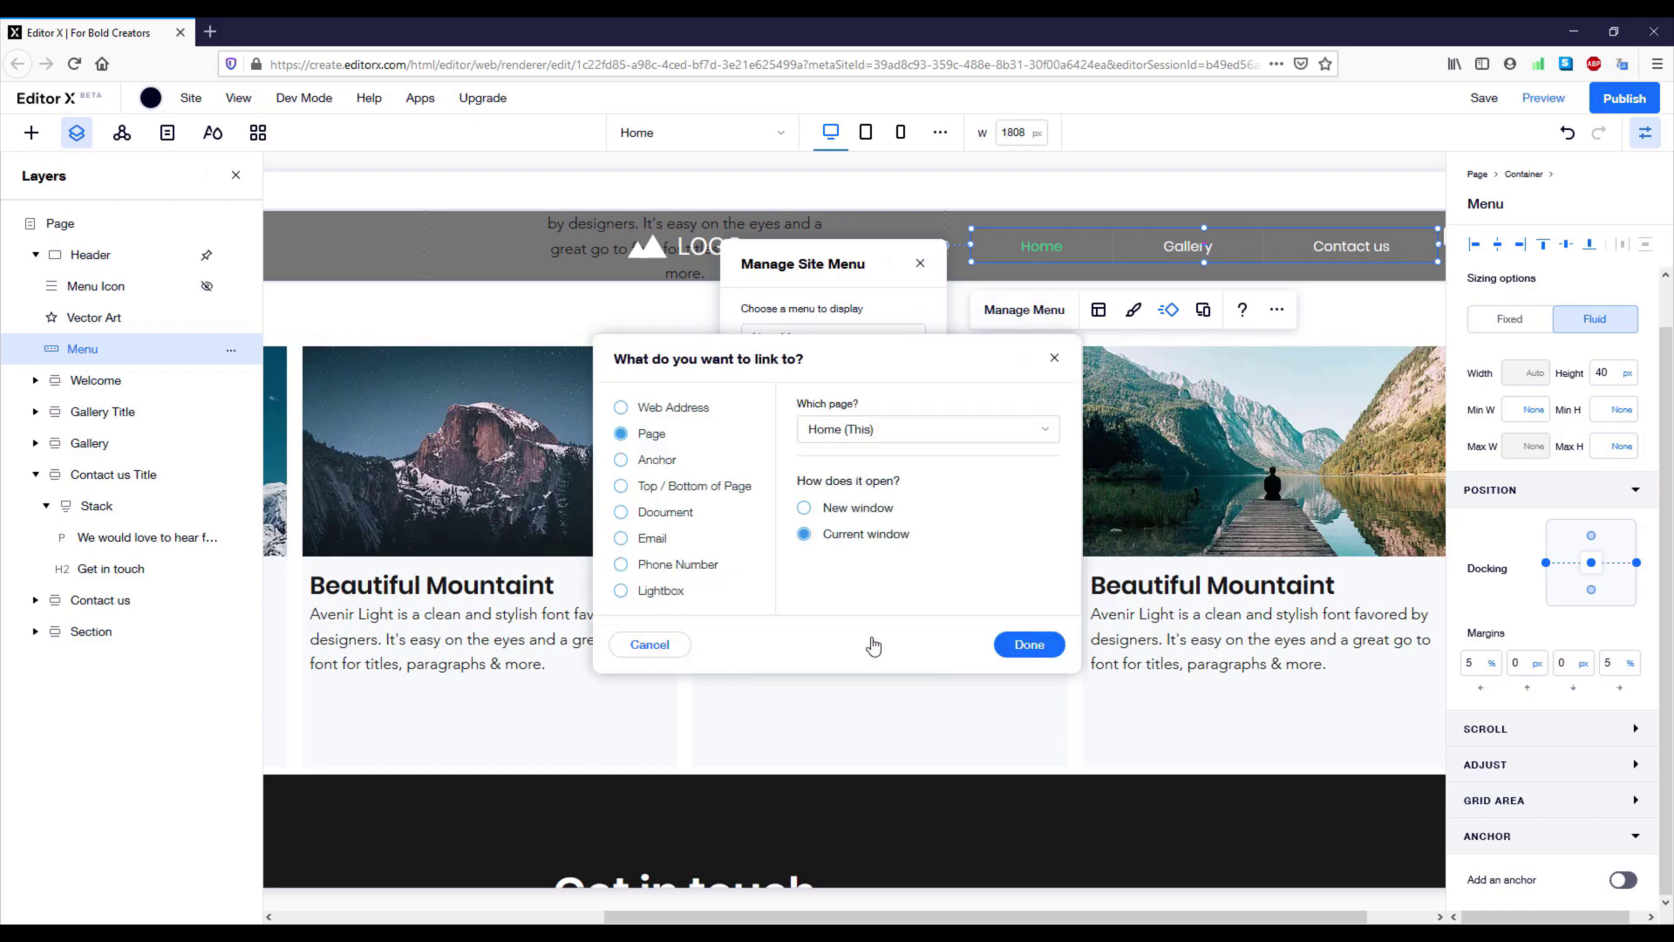
{"action": "left_click", "coordinate": [657, 463]}
{"action": "left_click", "coordinate": [1047, 515]}
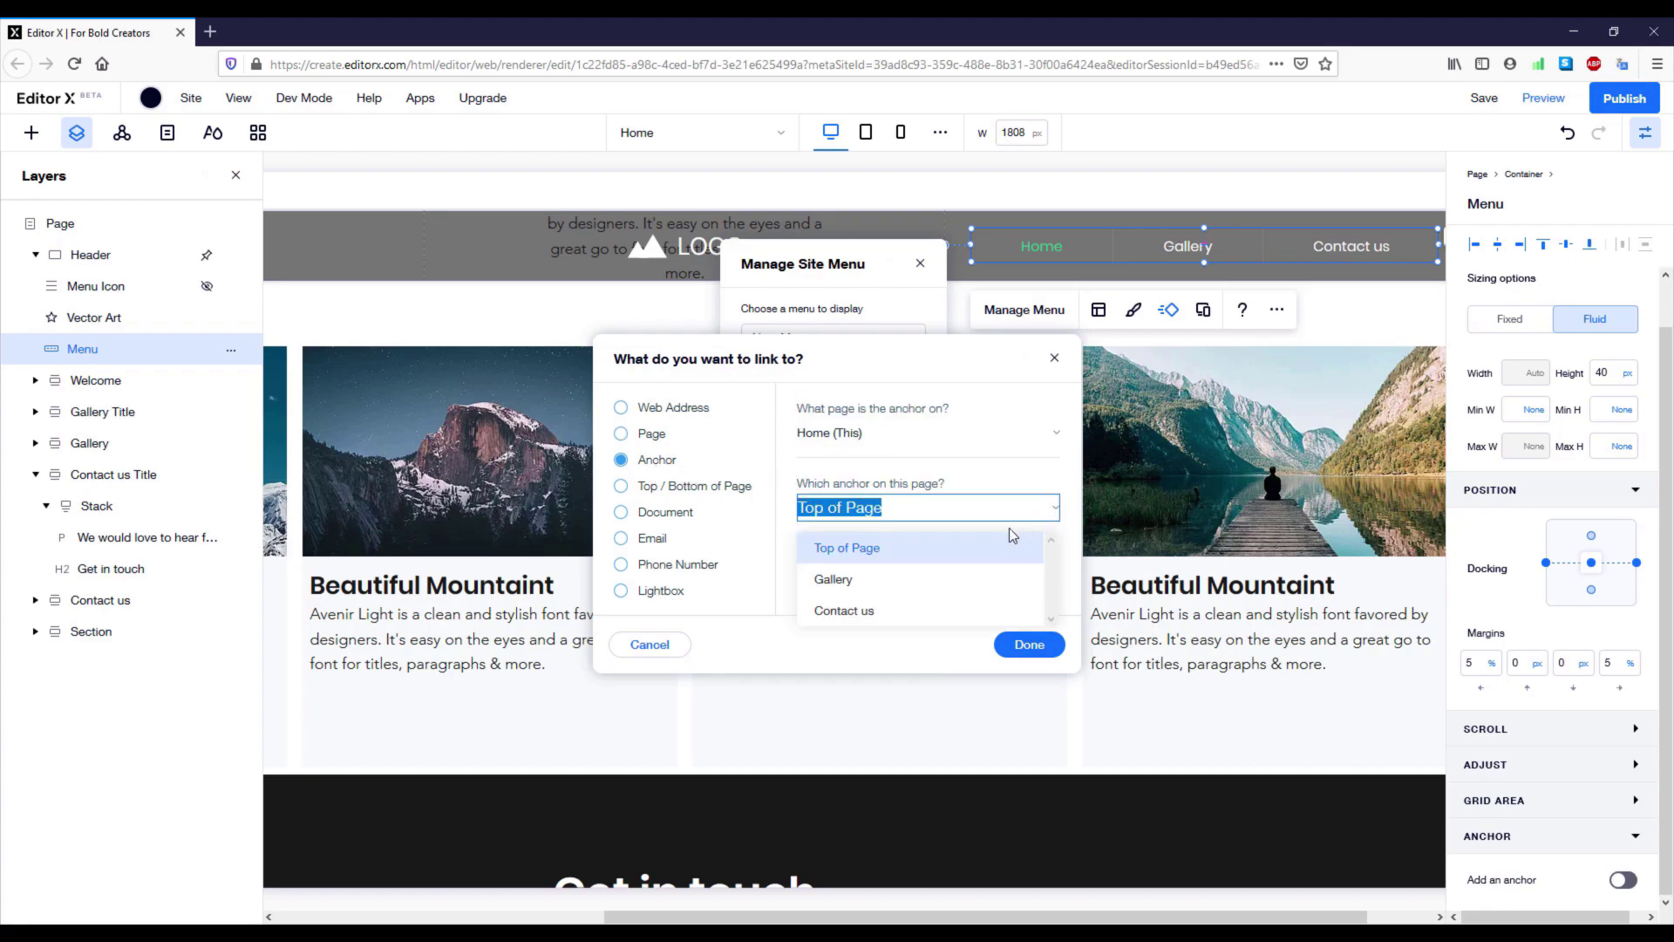
{"action": "left_click", "coordinate": [918, 614]}
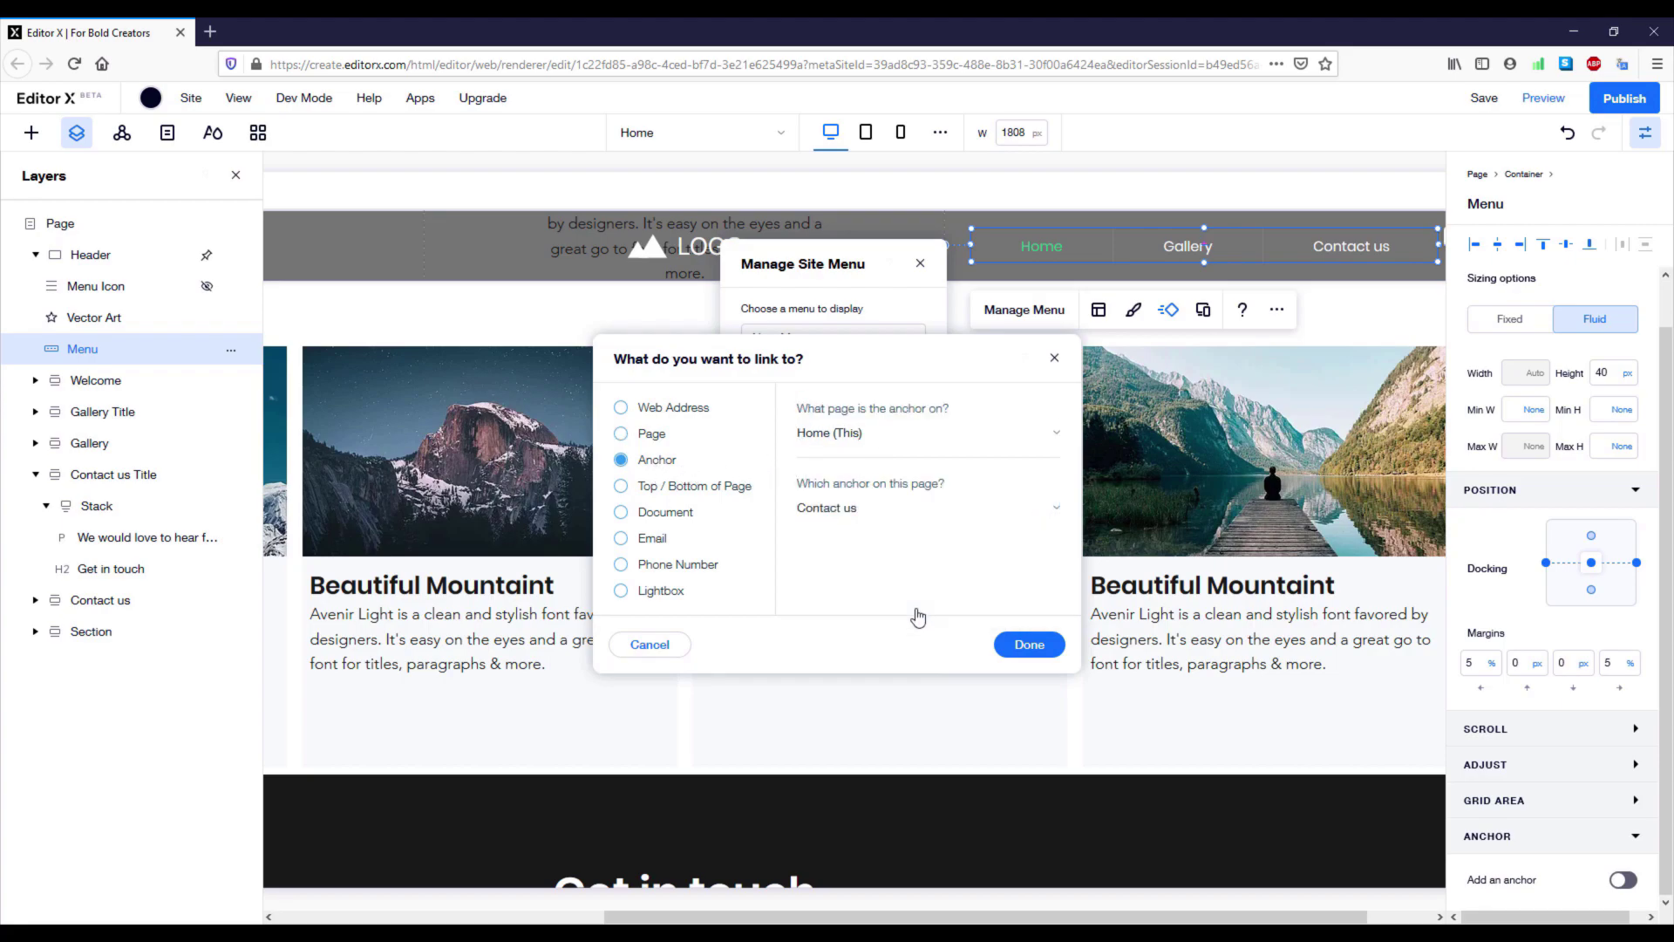
{"action": "left_click", "coordinate": [1021, 645]}
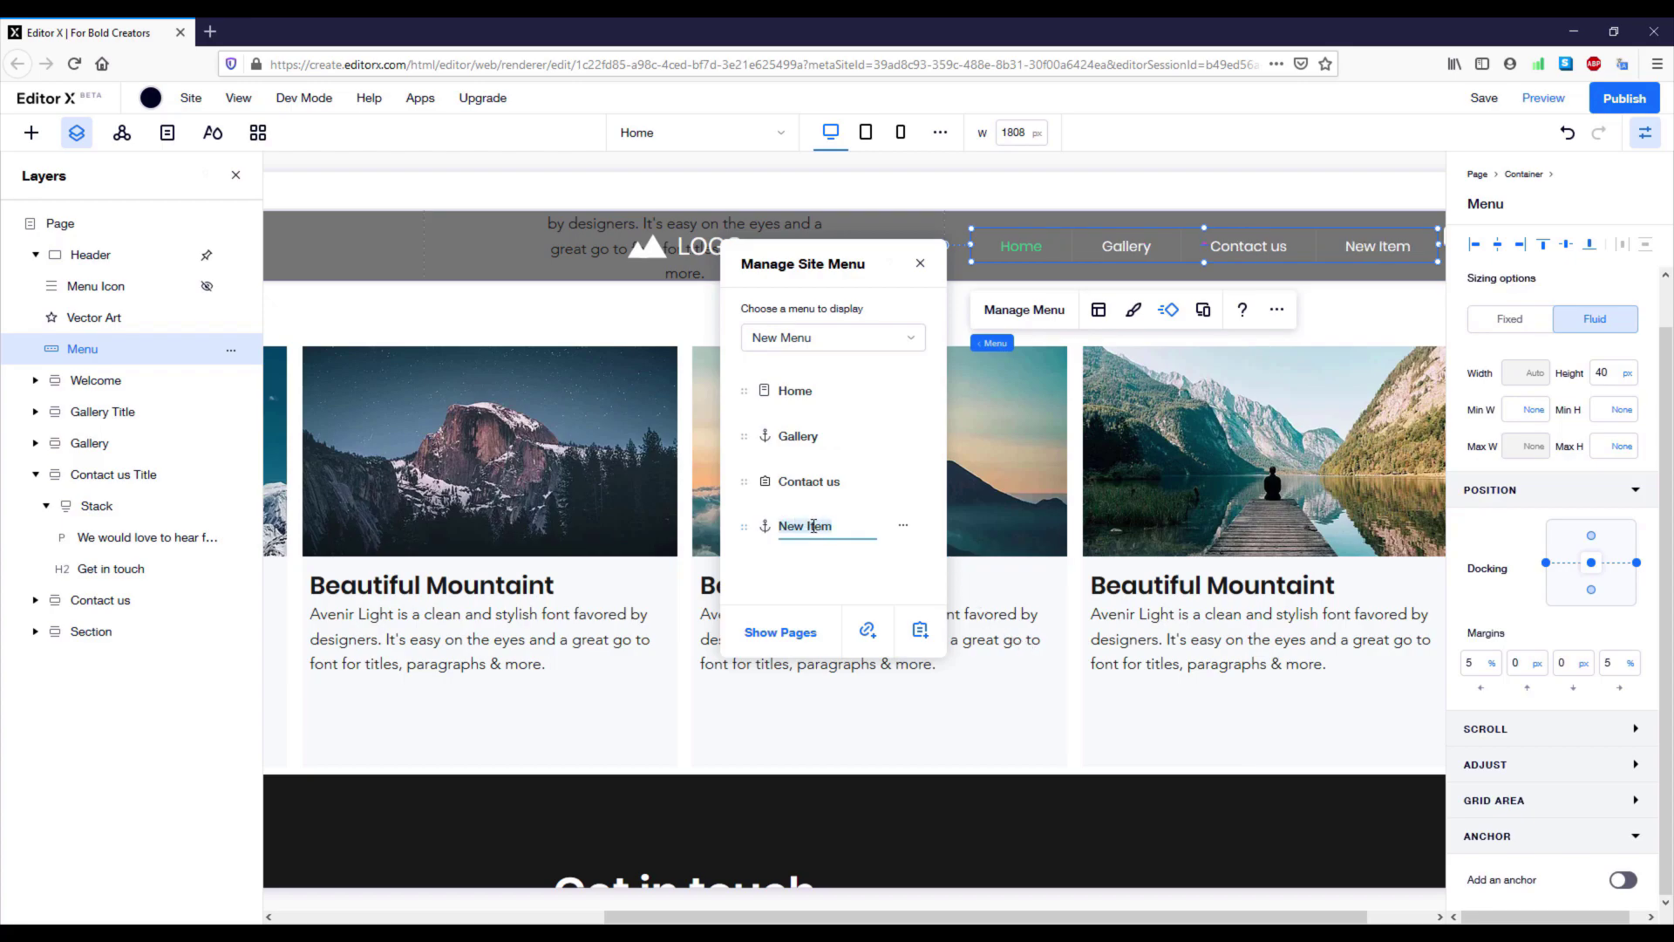
{"action": "type", "text": "Contact us"}
{"action": "key", "text": "Return"}
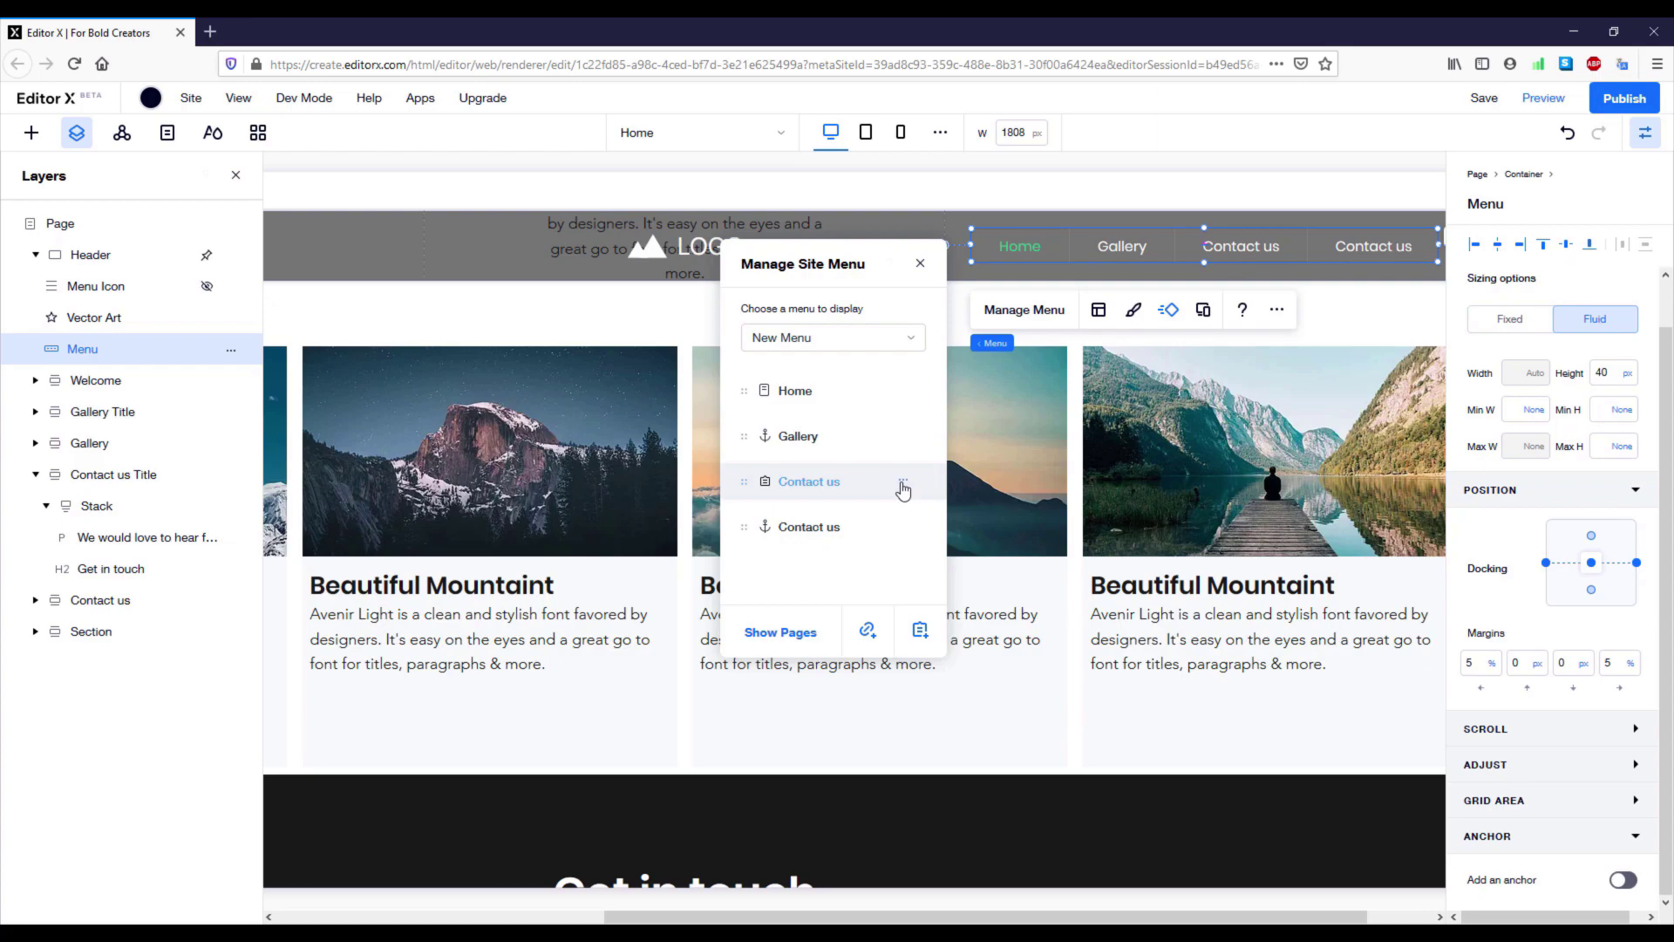
- Remove the original Contact us item from the site menu, keeping the anchor link, and finish managing the menu
{"action": "left_click", "coordinate": [903, 486]}
{"action": "left_click", "coordinate": [951, 567]}
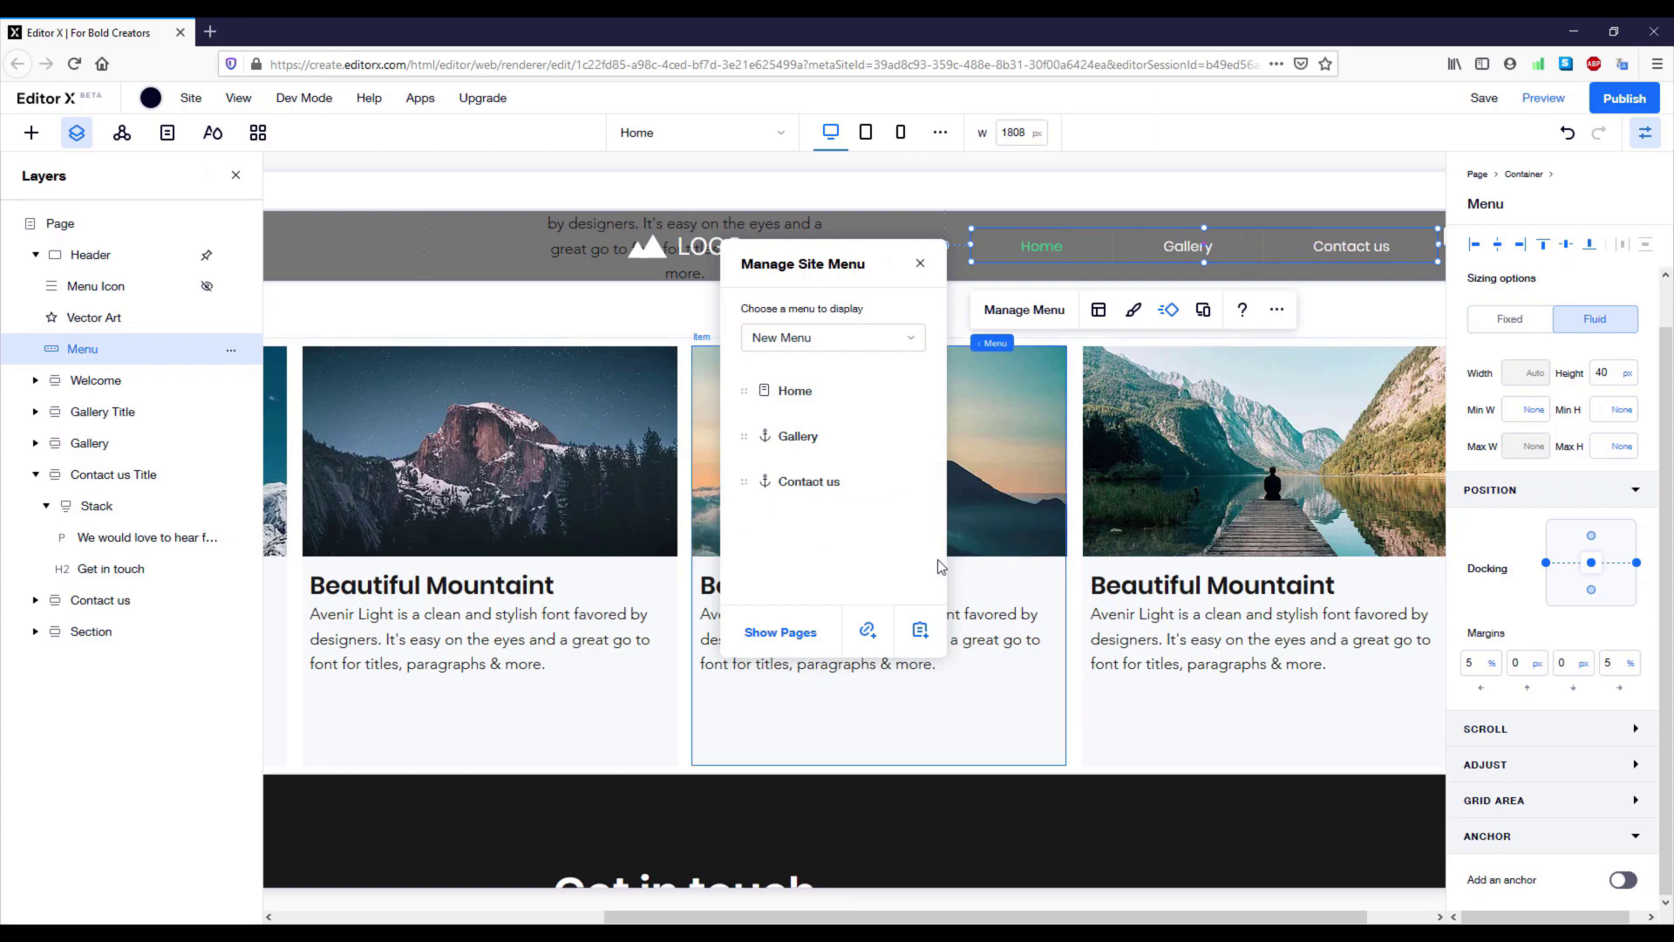
{"action": "left_click", "coordinate": [920, 262]}
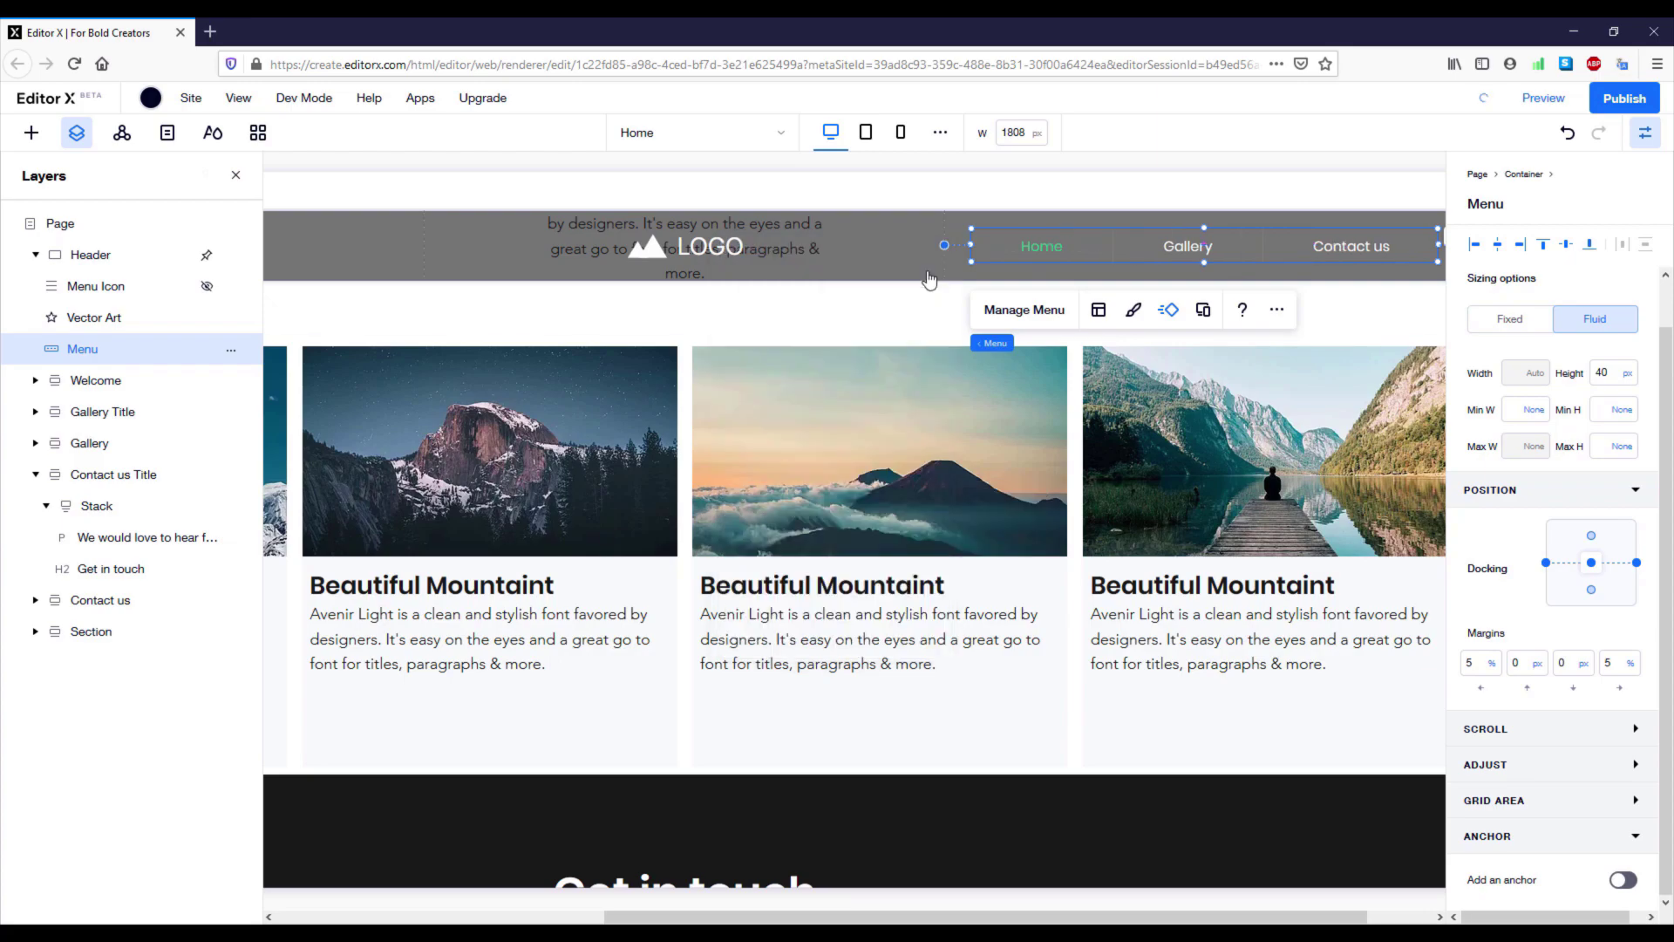
- Preview the laptop layout, follow the Contact us menu link, and check the page down to the footer
{"action": "left_click", "coordinate": [1521, 103]}
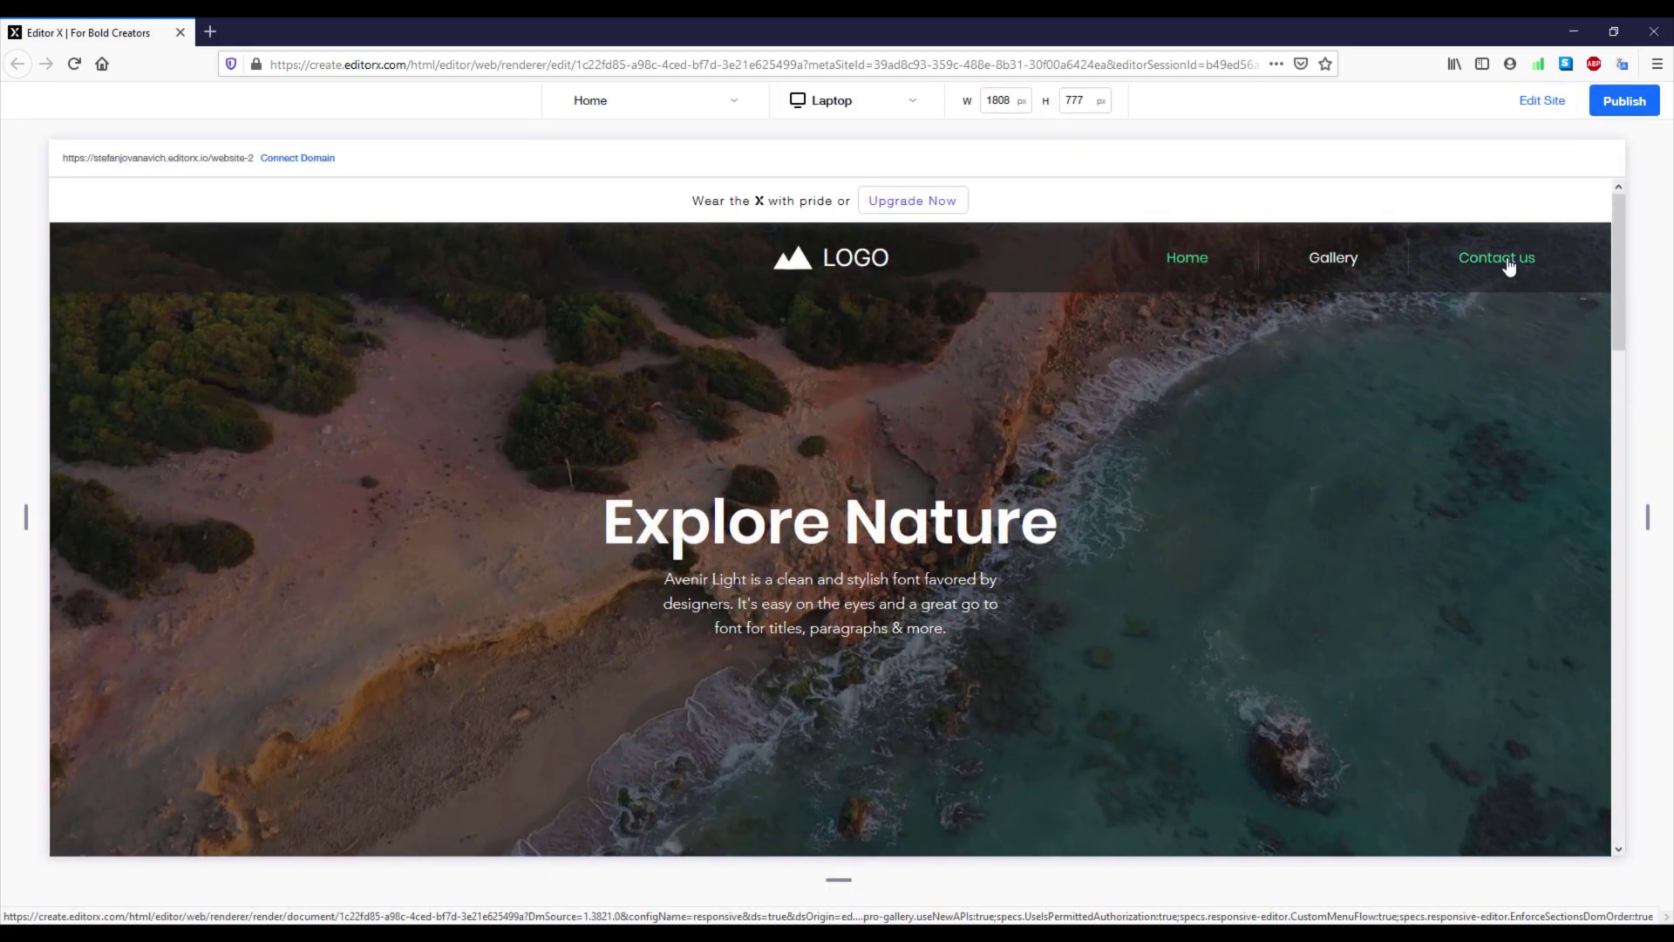
{"action": "left_click", "coordinate": [1509, 267]}
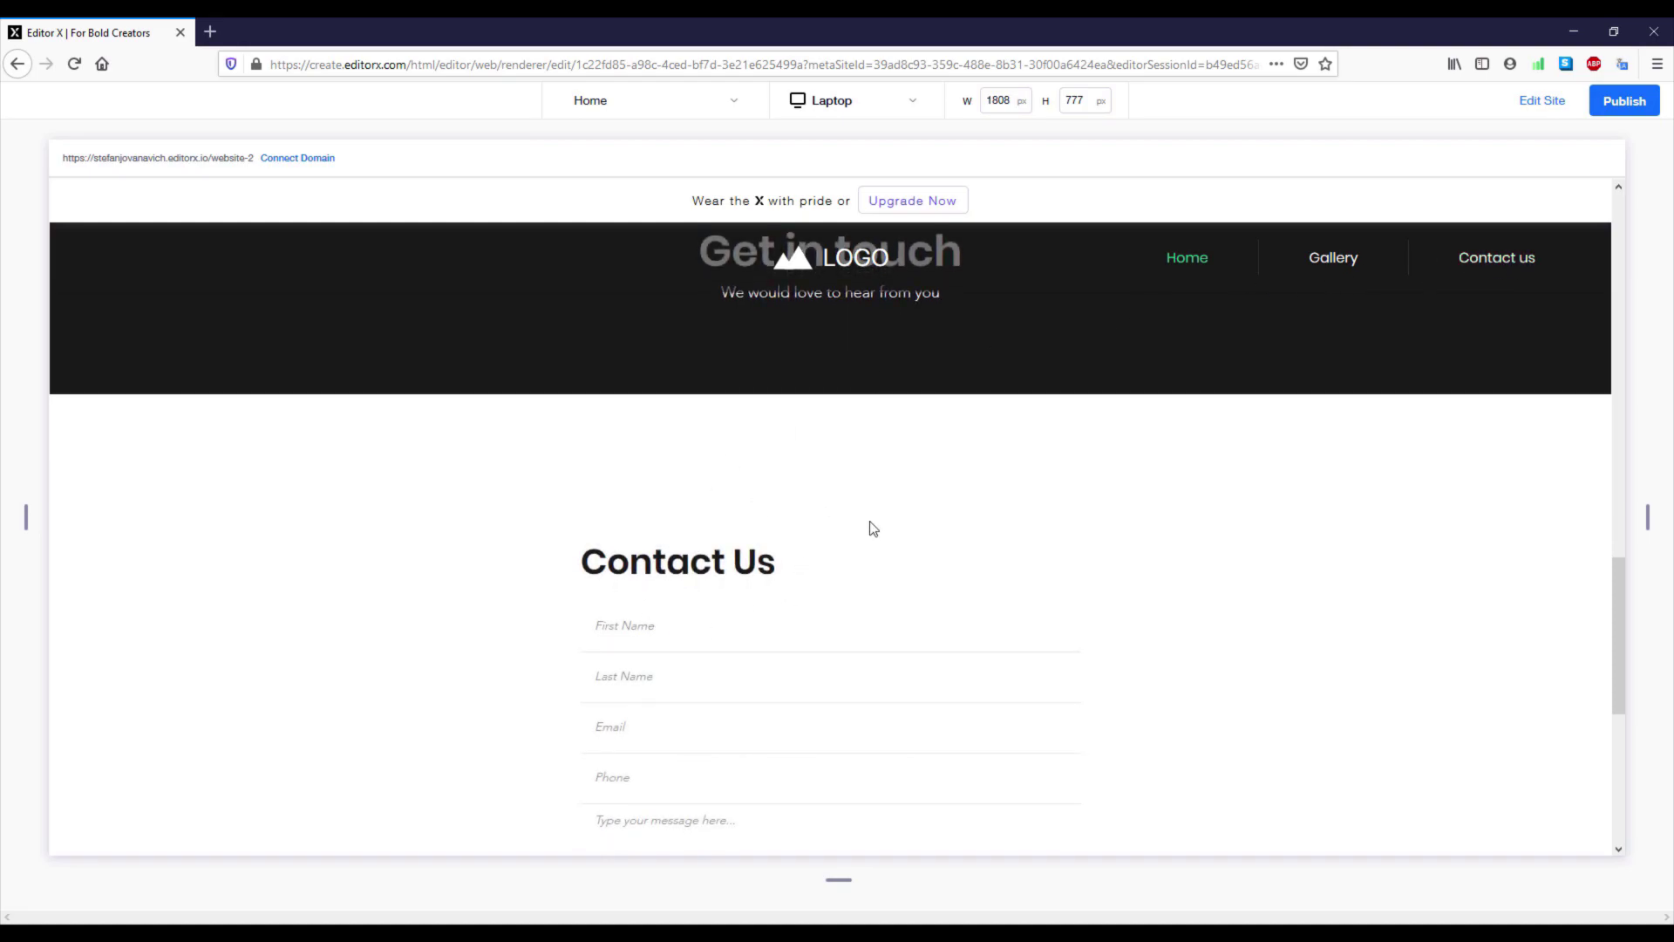
{"action": "scroll", "coordinate": [1065, 598], "scroll_direction": "down", "scroll_amount": 4}
{"action": "scroll", "coordinate": [1046, 600], "scroll_direction": "down", "scroll_amount": 2}
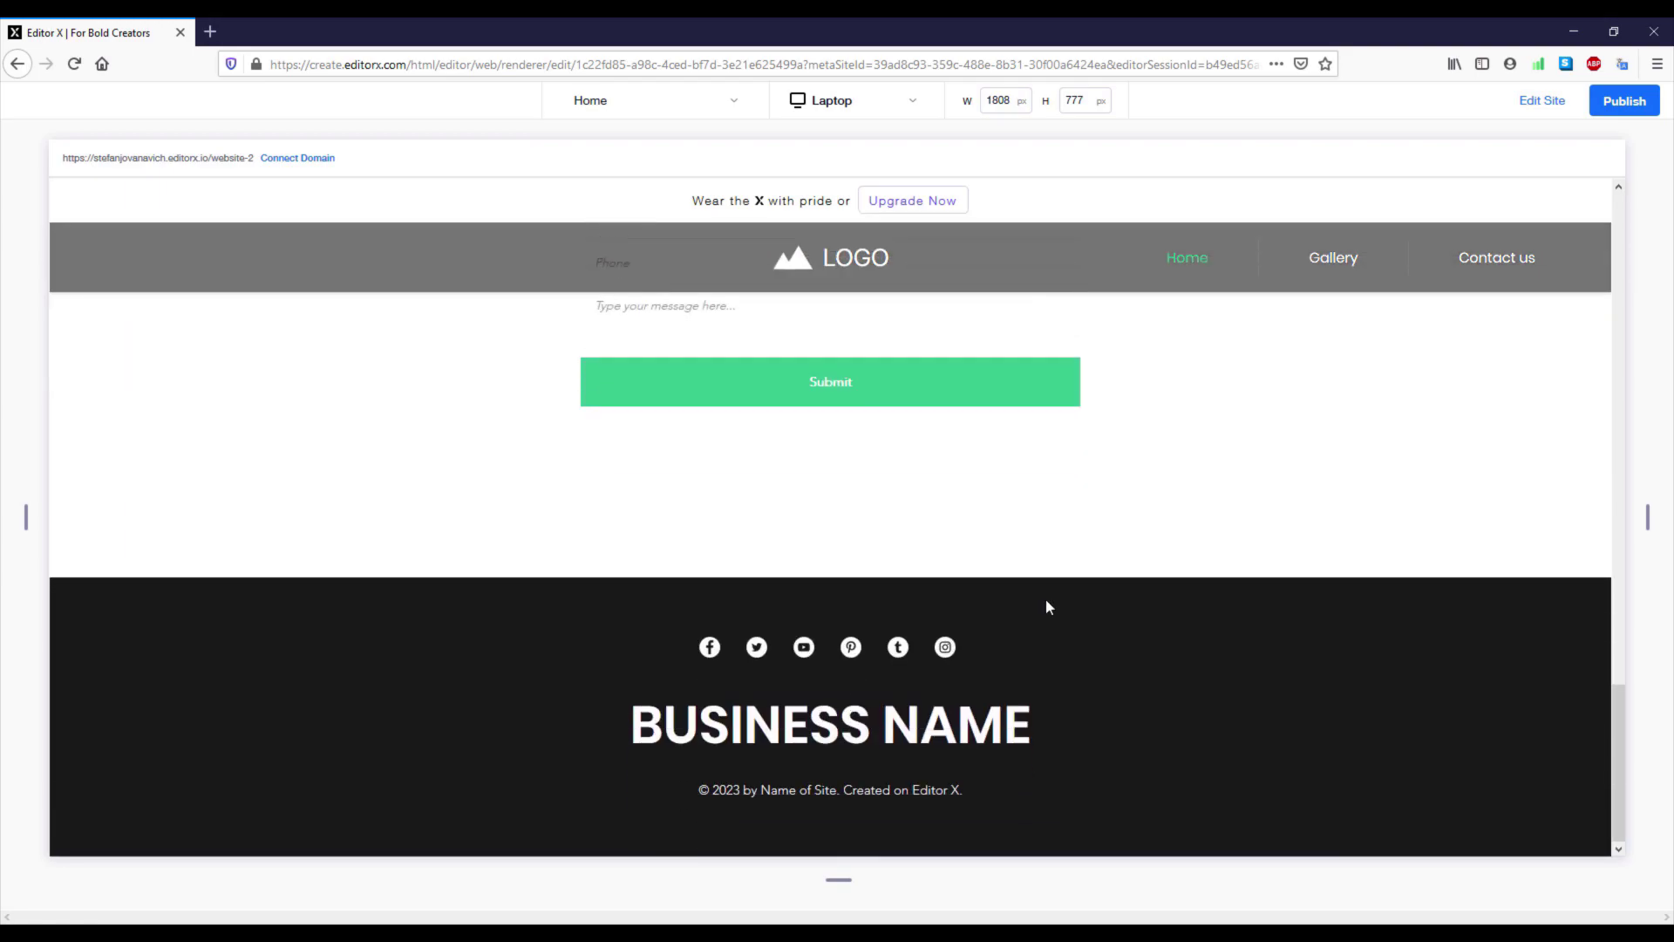
{"action": "scroll", "coordinate": [1046, 600], "scroll_direction": "up", "scroll_amount": 6}
- Switch the preview to Mobile, follow the Contact us link from the header menu, and check the page down to the footer
{"action": "left_click", "coordinate": [904, 104]}
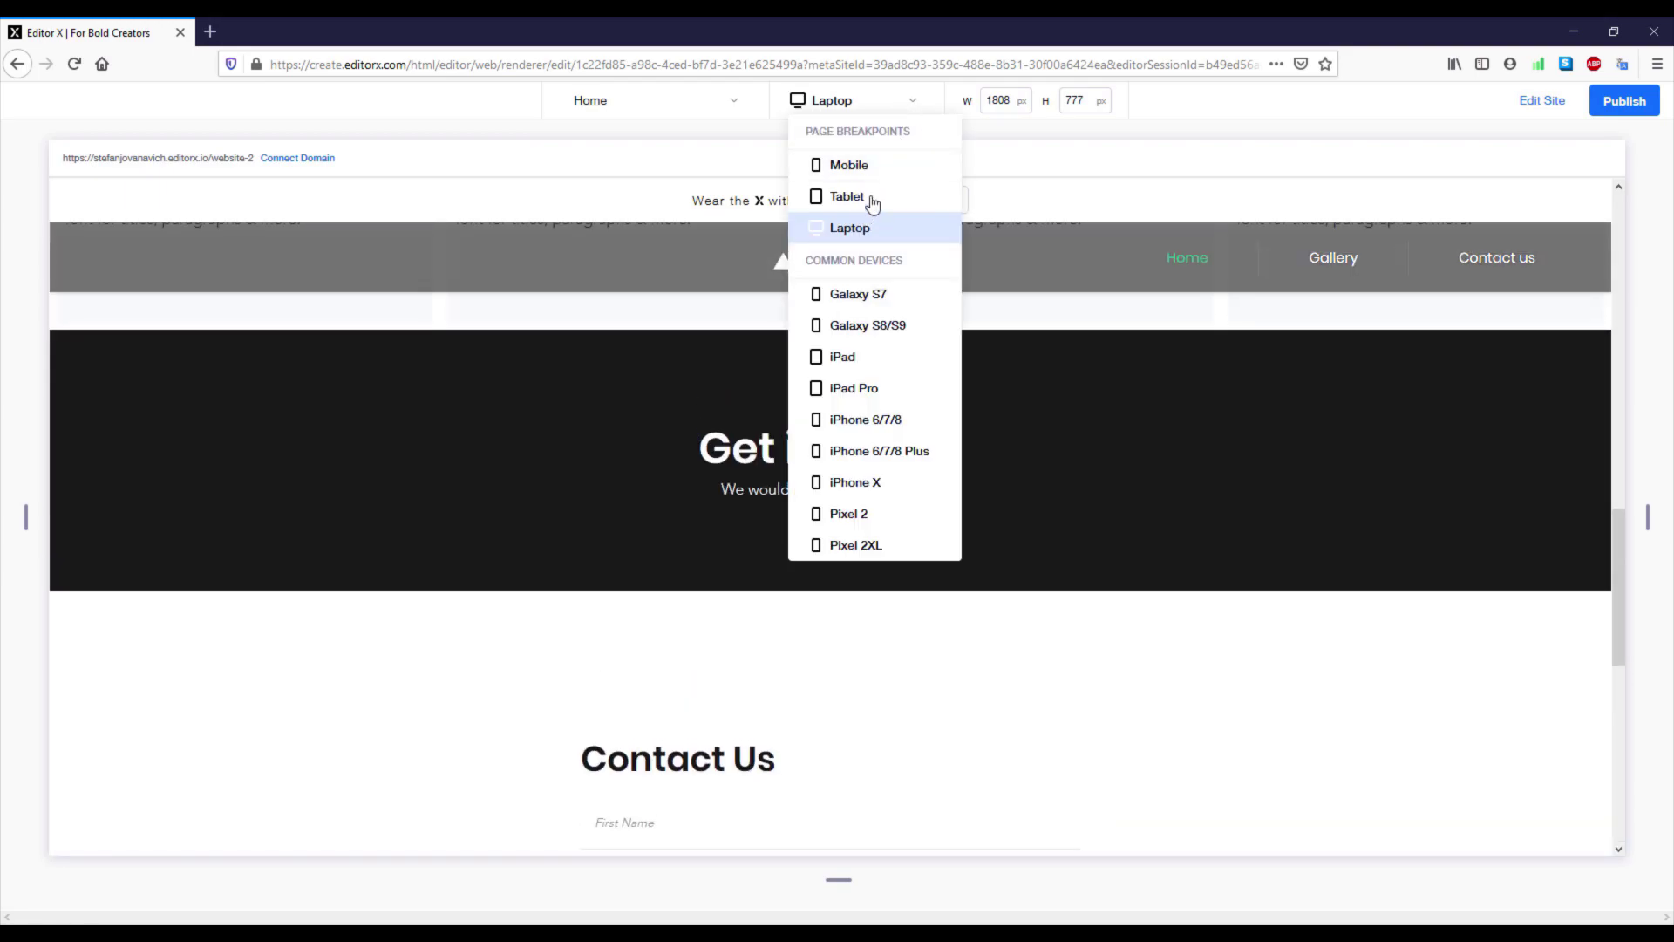
{"action": "left_click", "coordinate": [875, 169]}
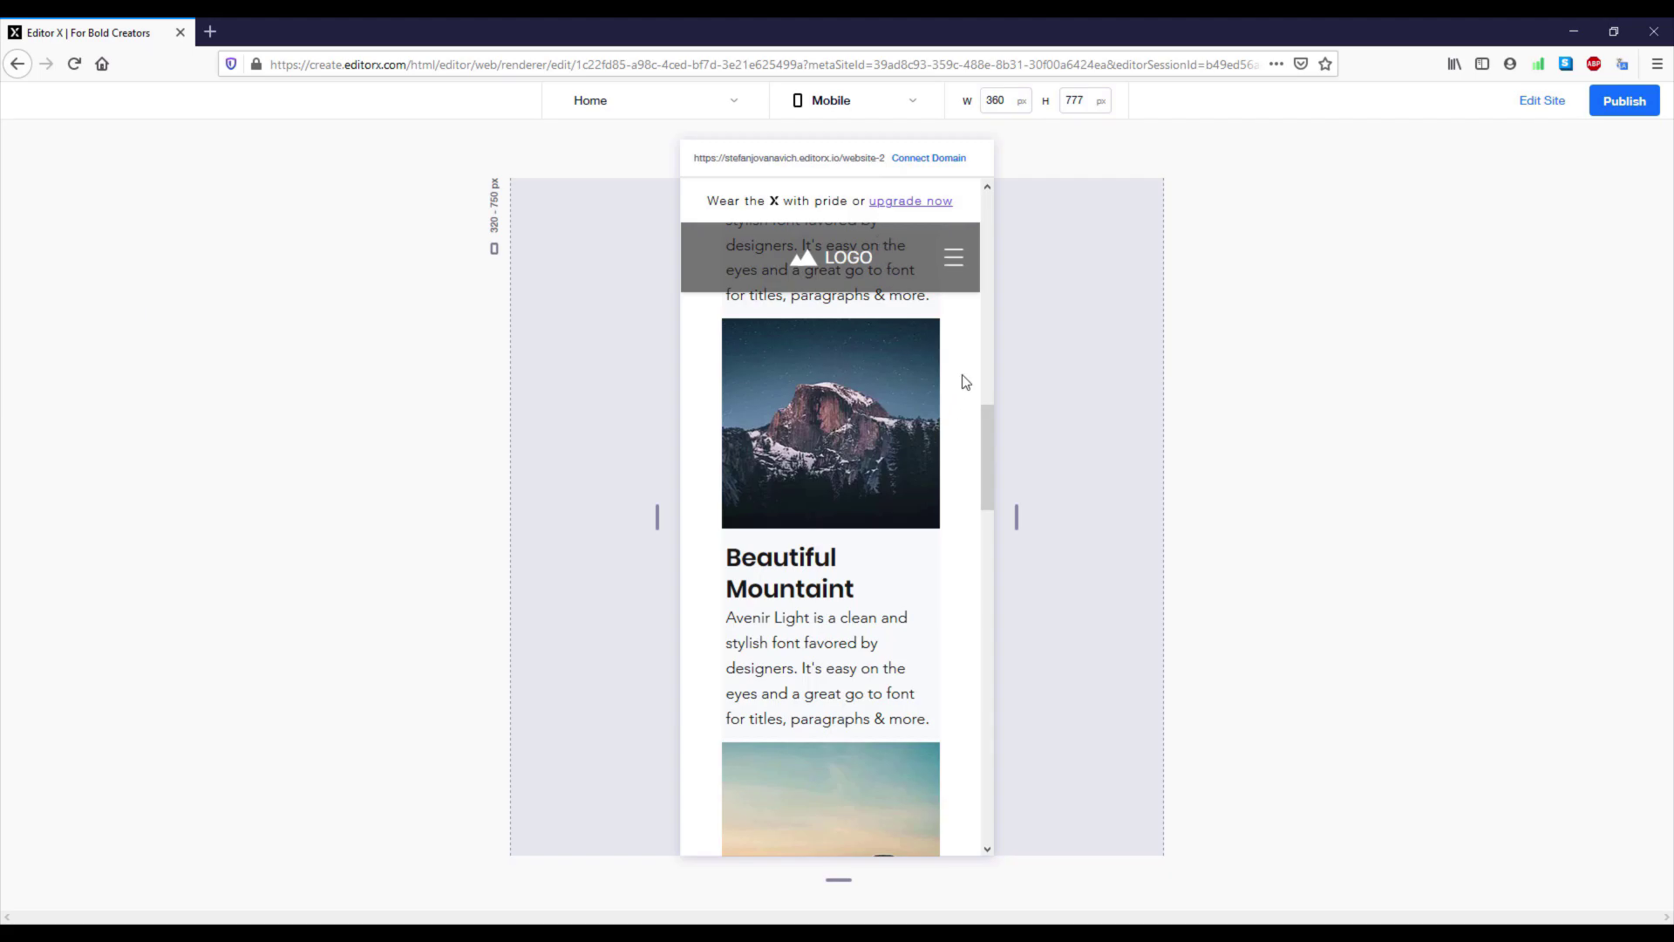
{"action": "left_click", "coordinate": [958, 258]}
{"action": "left_click", "coordinate": [849, 430]}
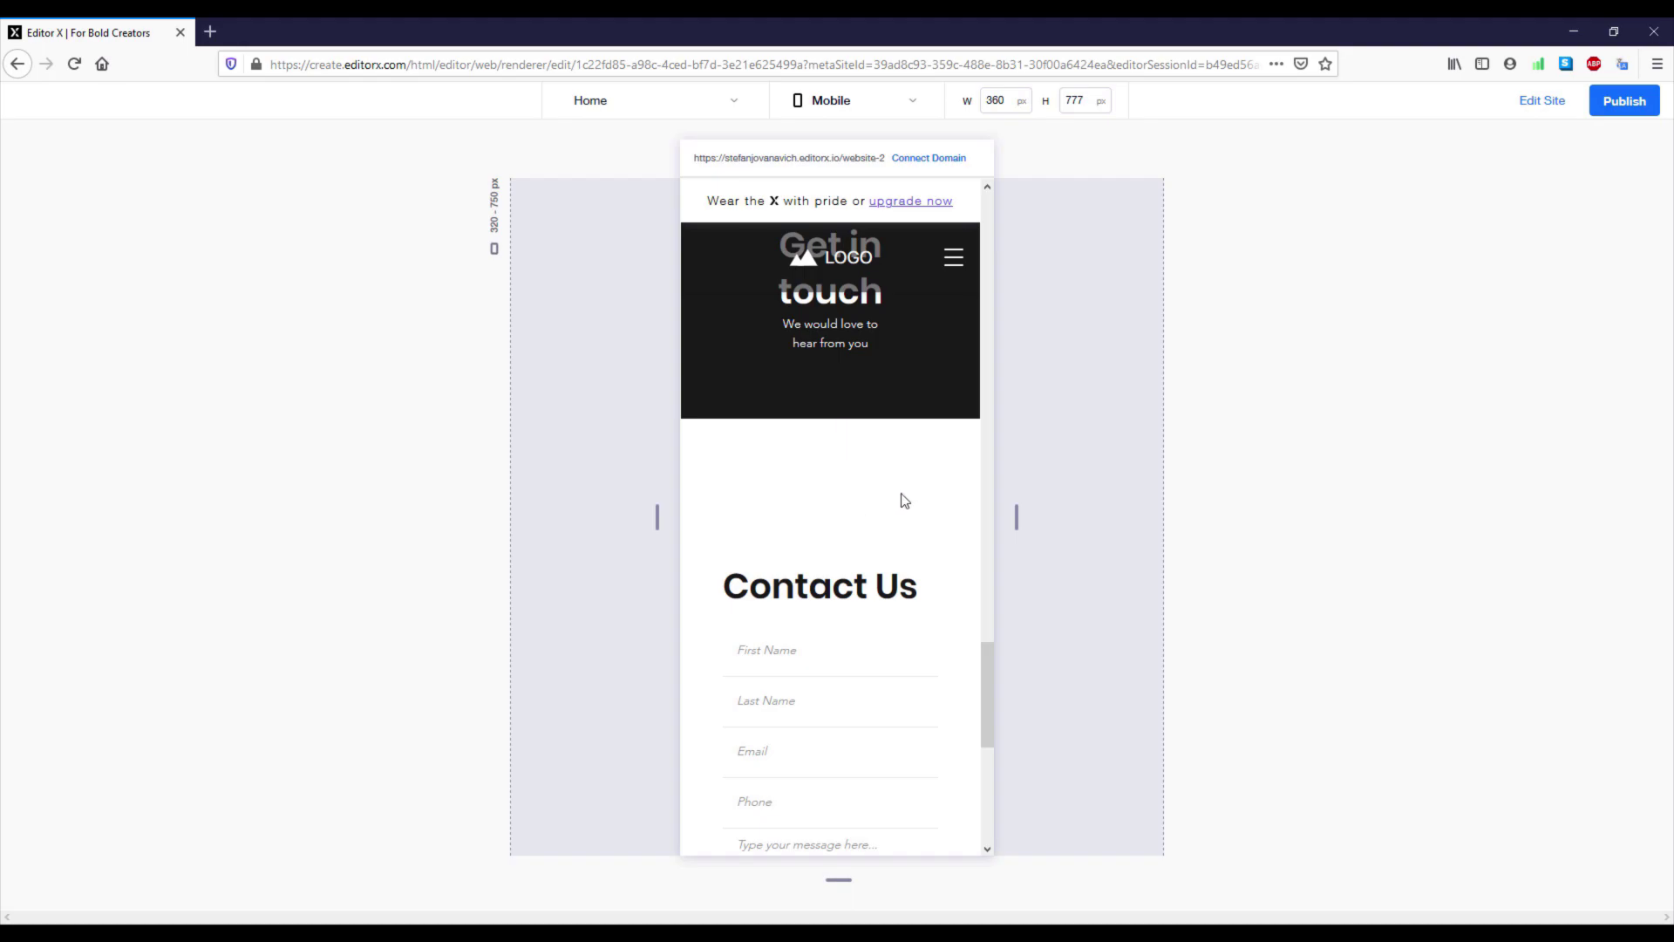
{"action": "scroll", "coordinate": [963, 752], "scroll_direction": "down", "scroll_amount": 6}
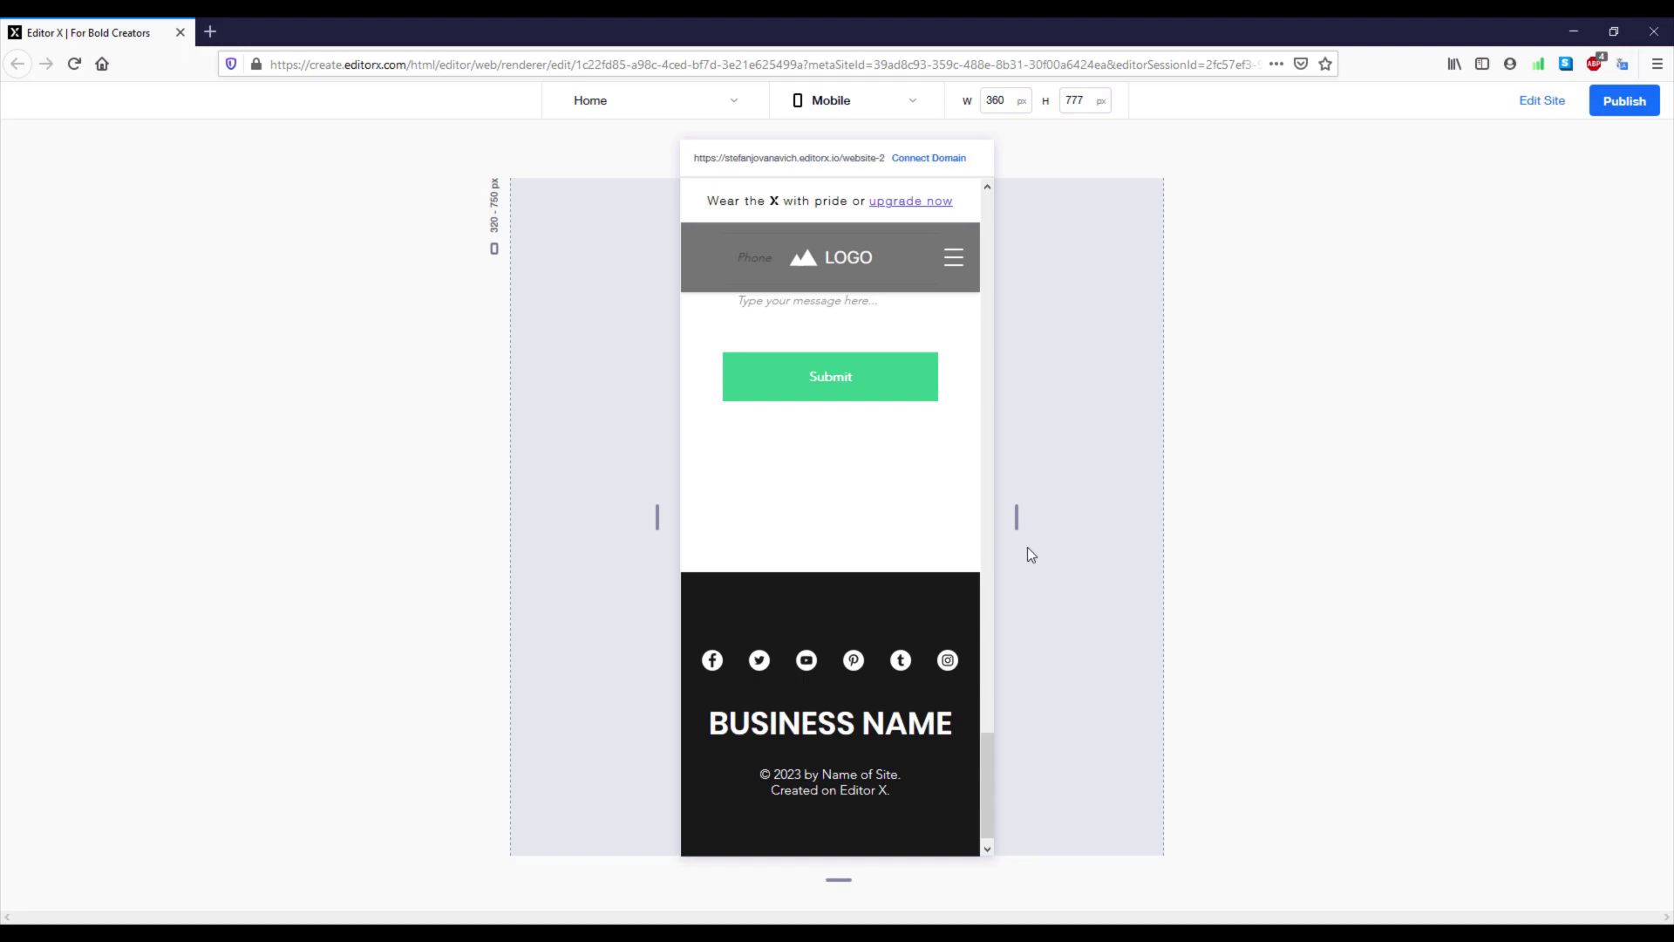